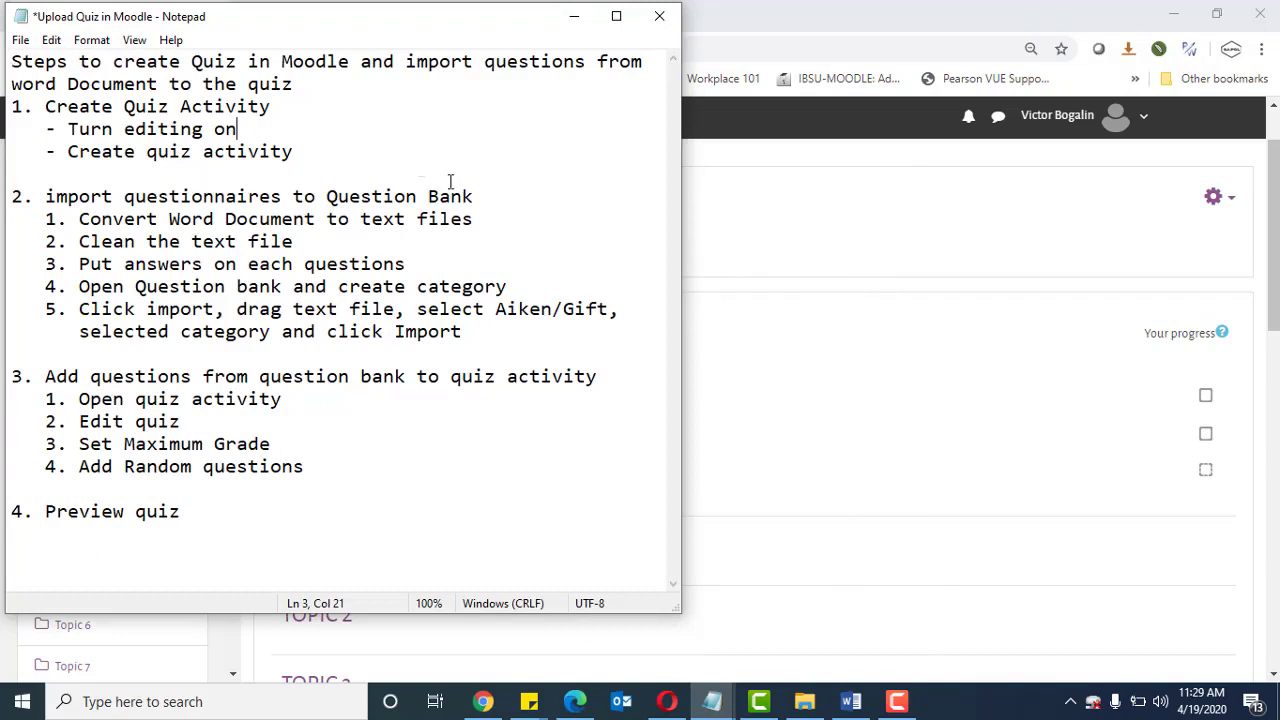
Switch to the browser showing the Programming II course page and turn editing on for the course
click(1064, 248)
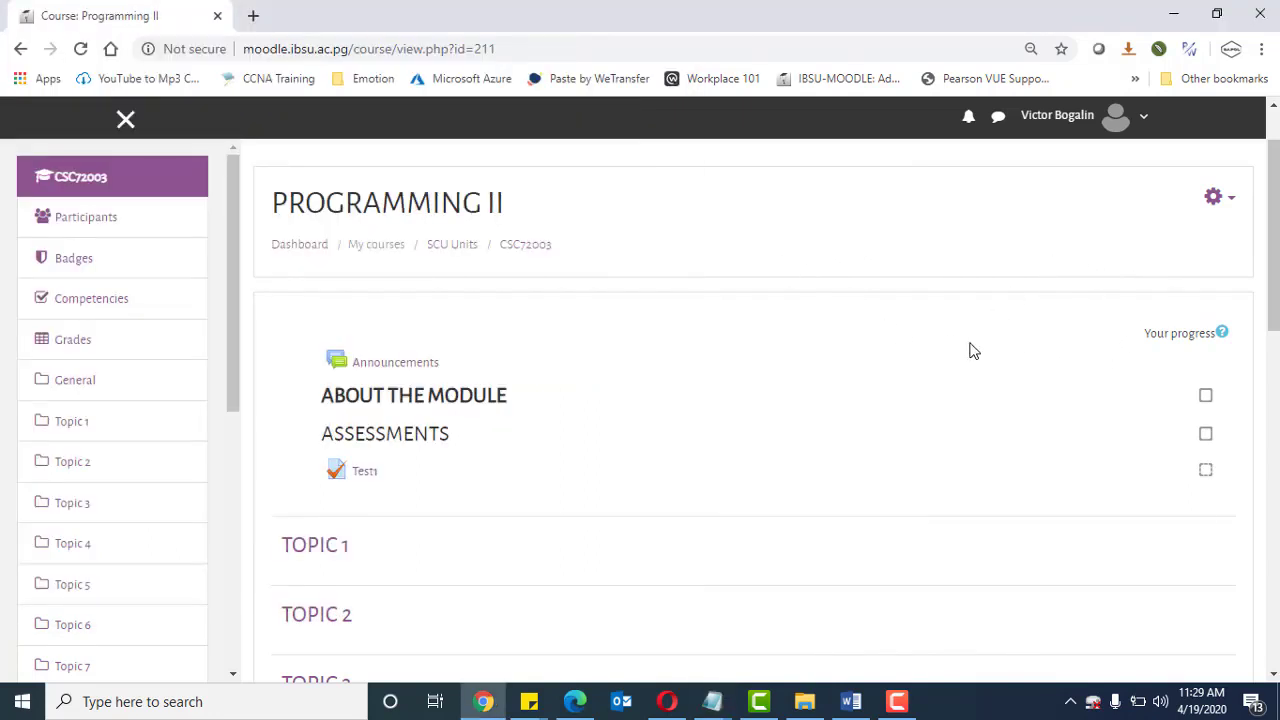
click(1234, 201)
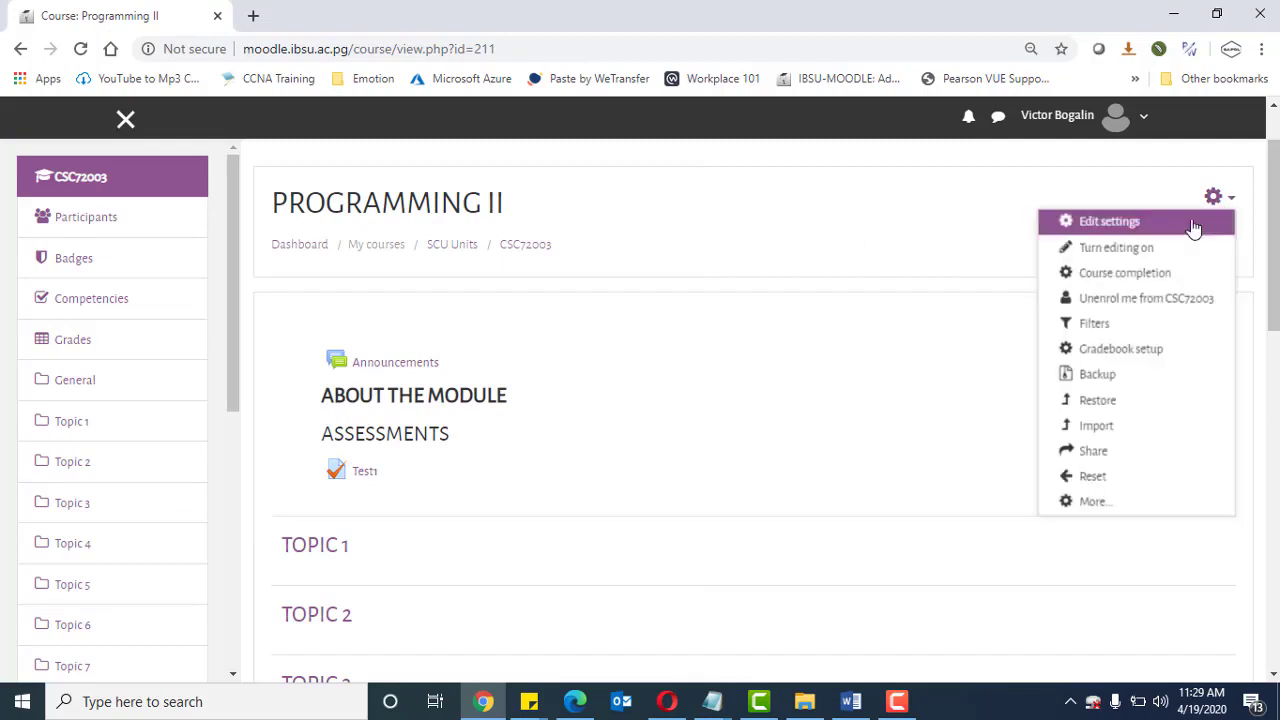
click(1137, 248)
Add a Quiz activity to the course's general section, below Test1
scroll(829, 345, down, 2)
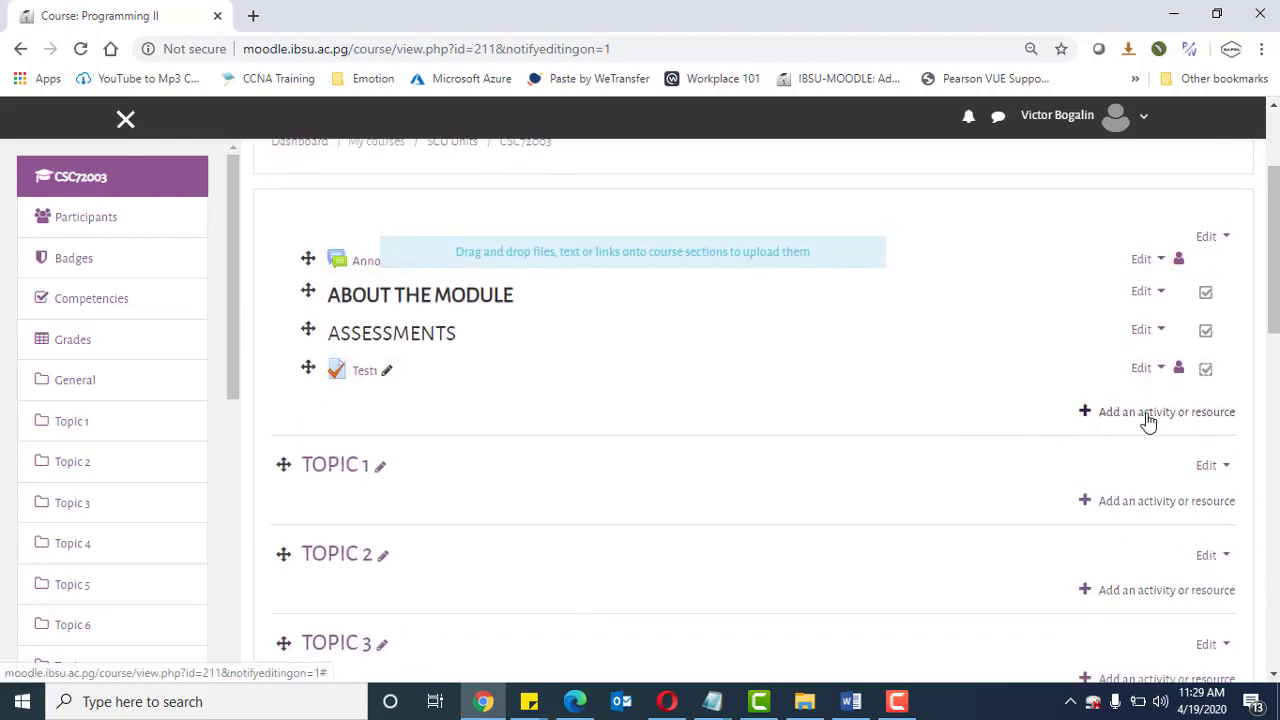
click(1148, 421)
scroll(583, 425, down, 3)
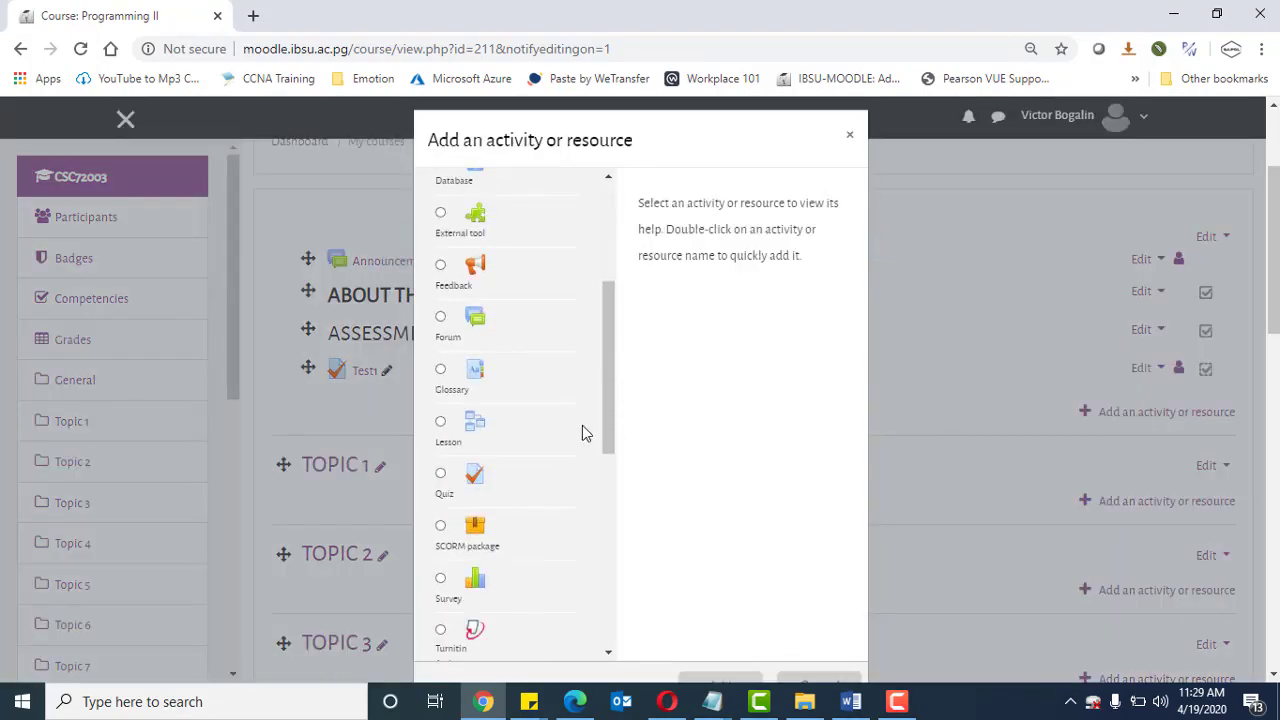
click(440, 473)
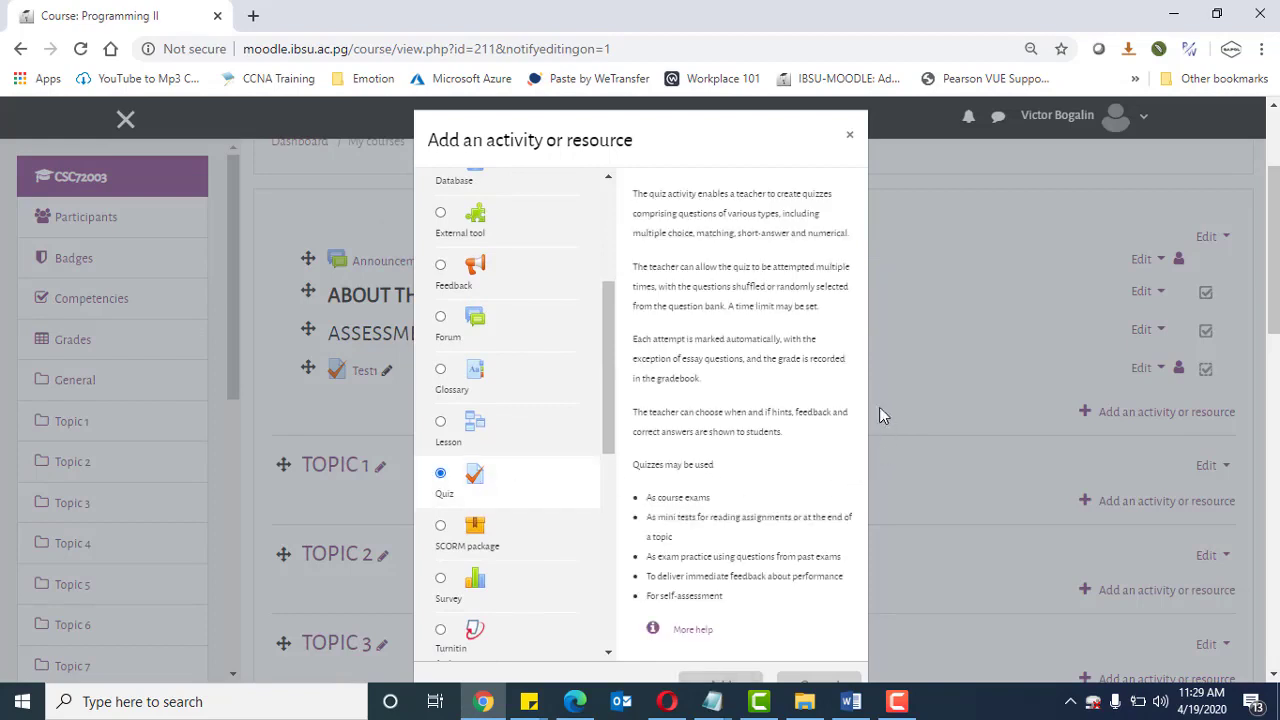
click(750, 682)
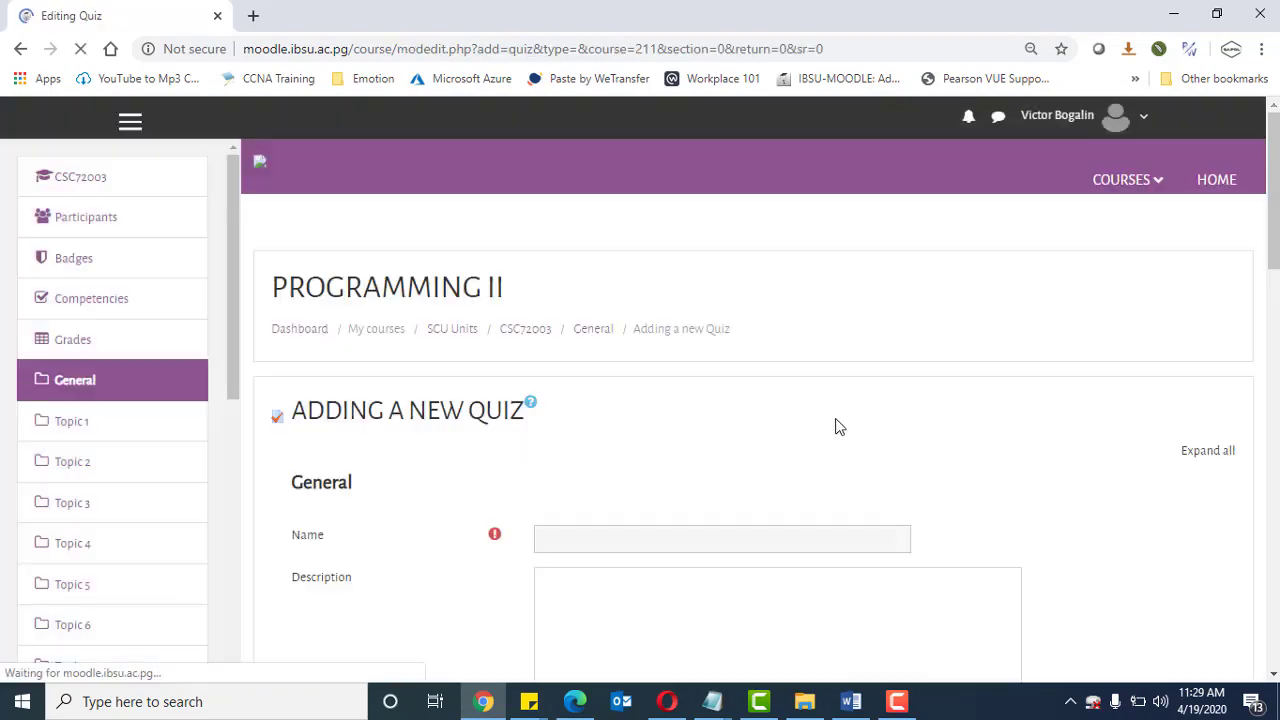
Name the quiz Test 2, enter Test 2 as its description, and have the description displayed on the course page
scroll(697, 549, down, 2)
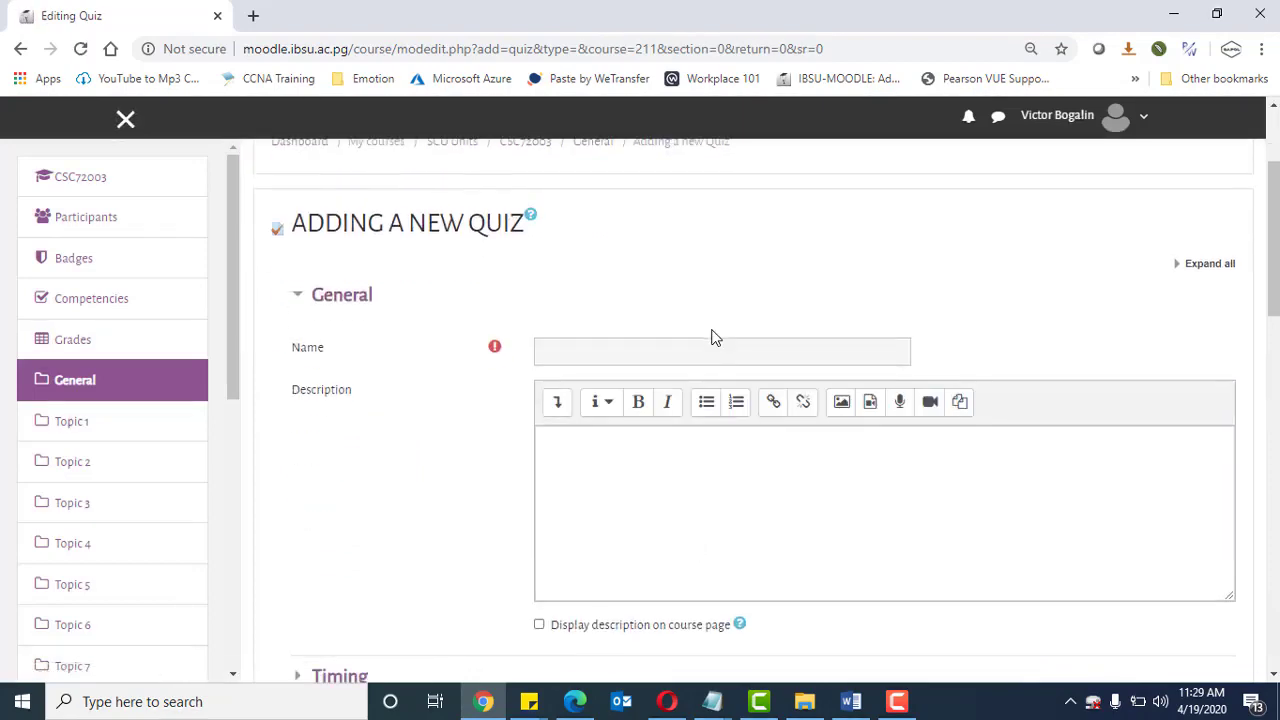
click(710, 350)
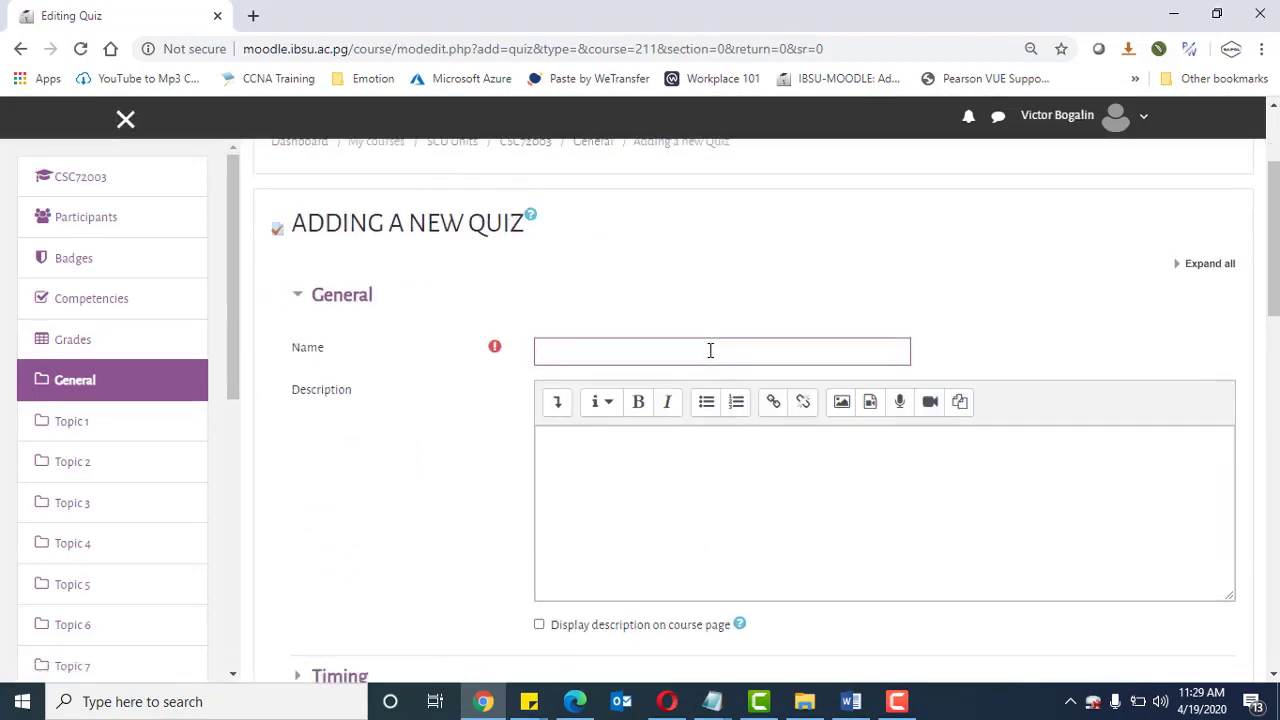
text(Test 2)
click(757, 450)
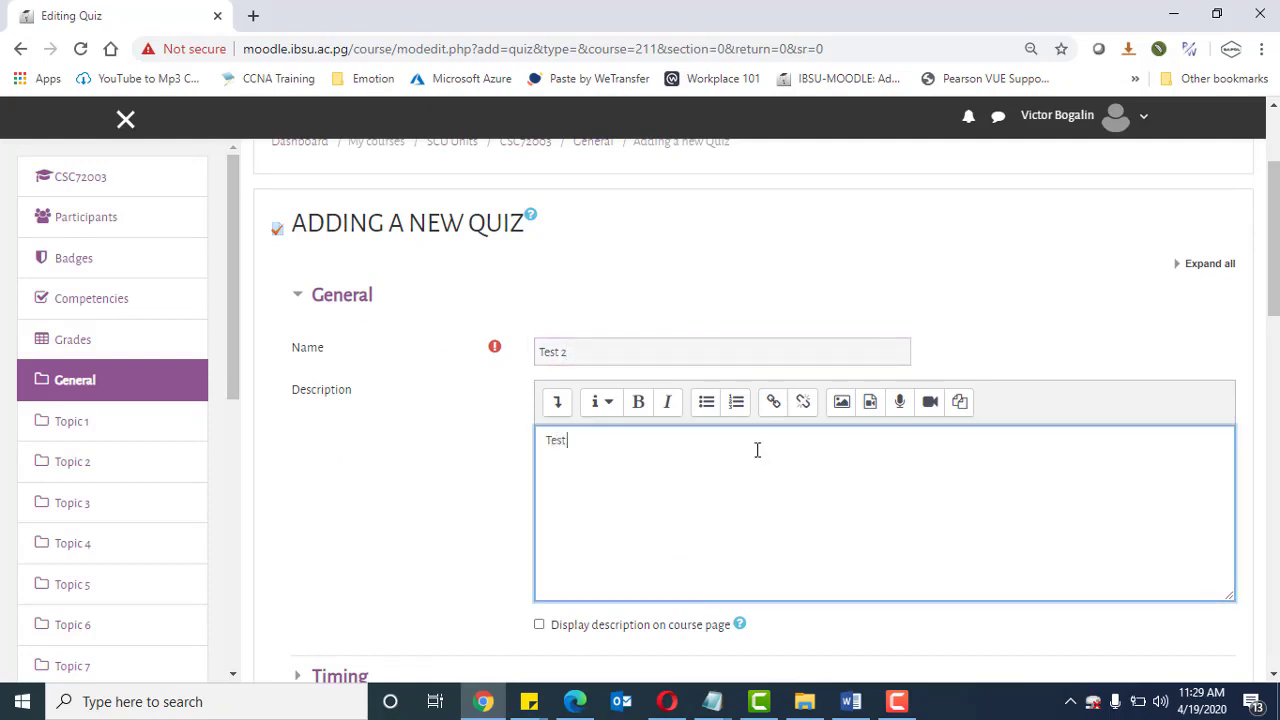
scroll(765, 470, down, 3)
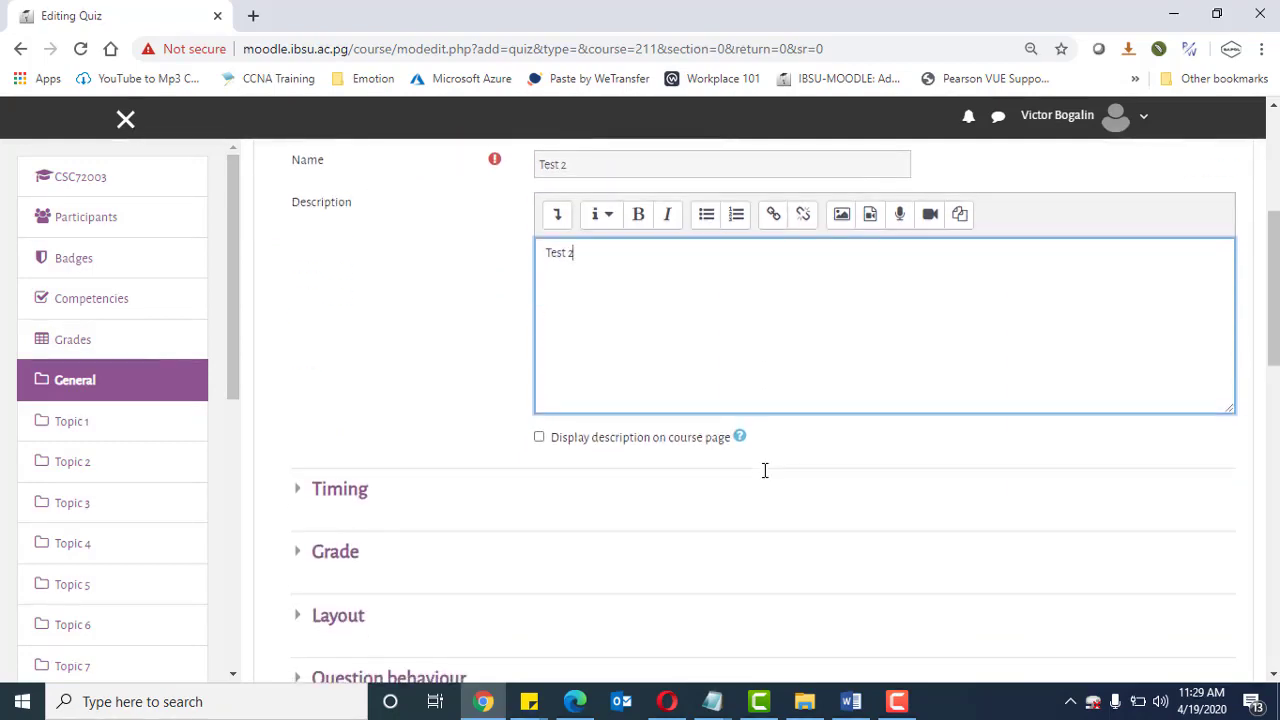
click(539, 344)
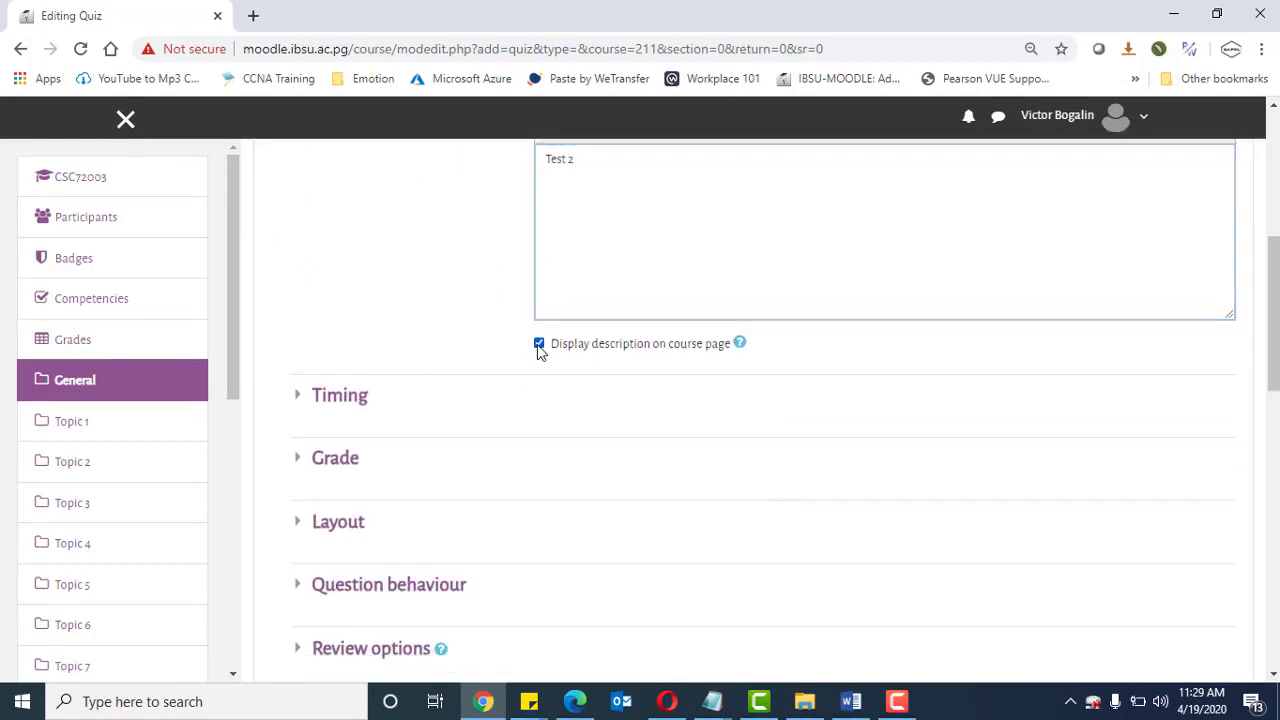
Enable the quiz opening date in the Timing settings and set its day to 20
click(360, 398)
scroll(868, 393, down, 2)
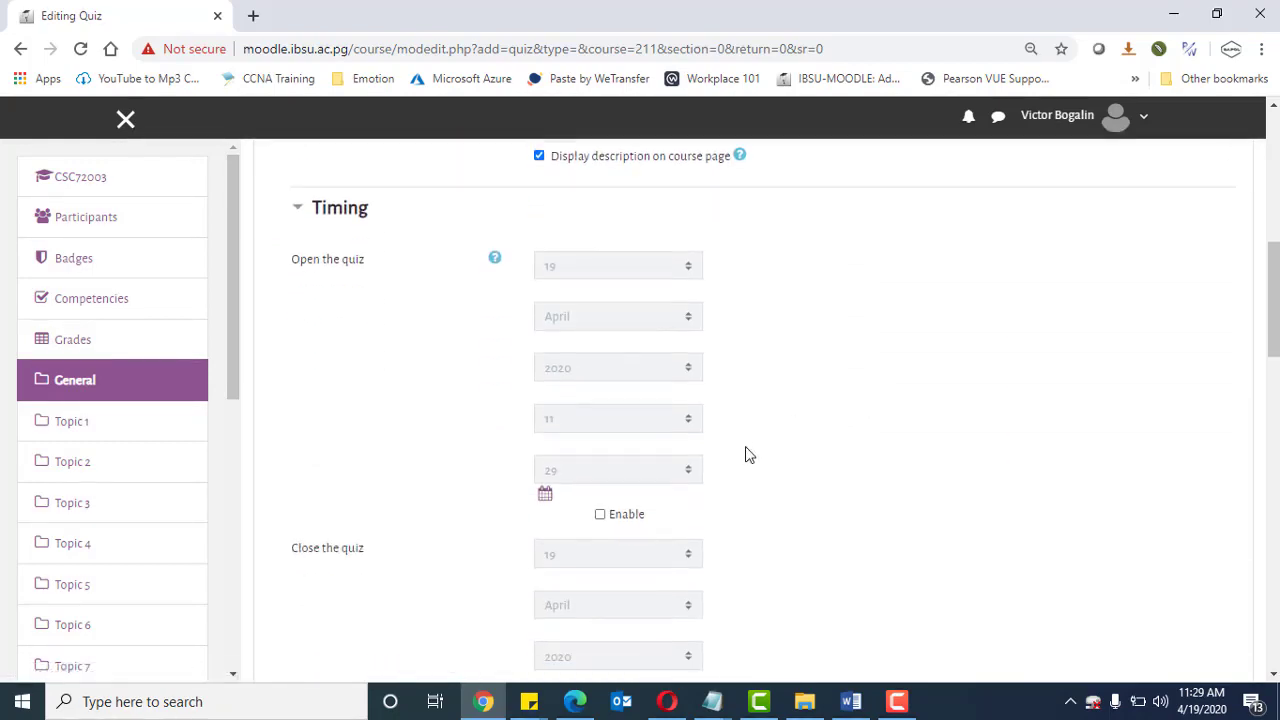
click(600, 515)
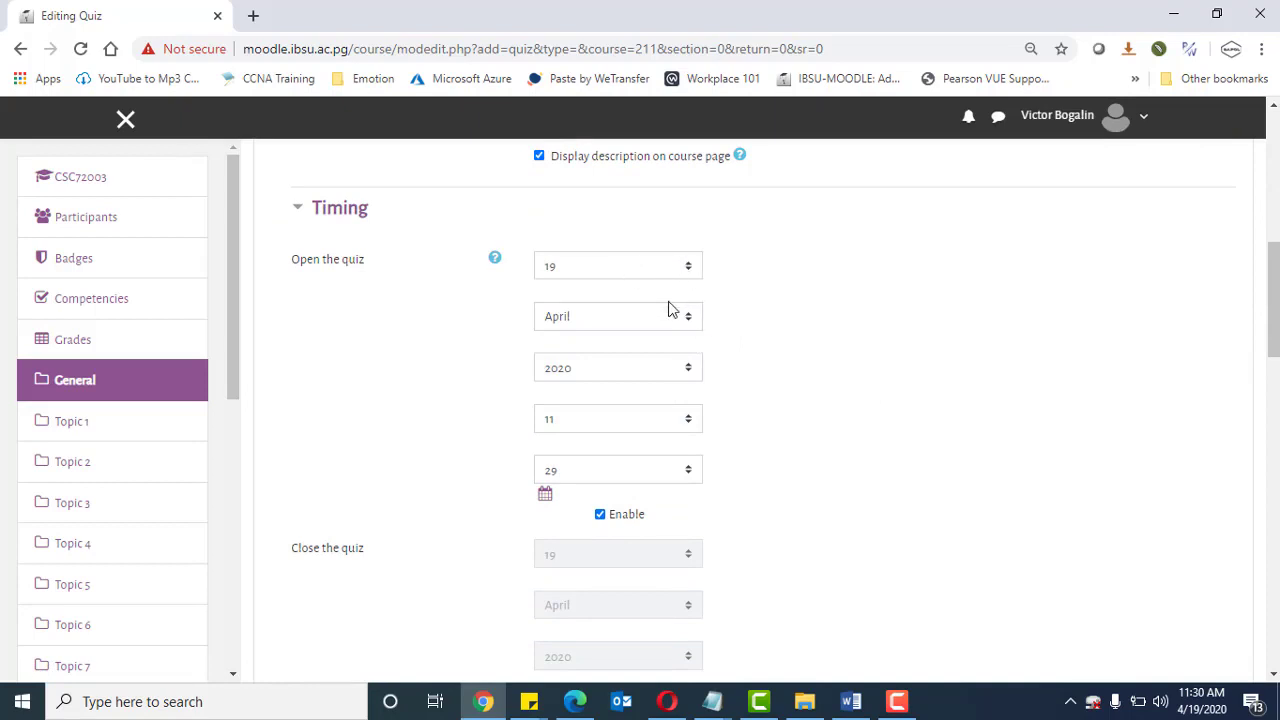
click(690, 267)
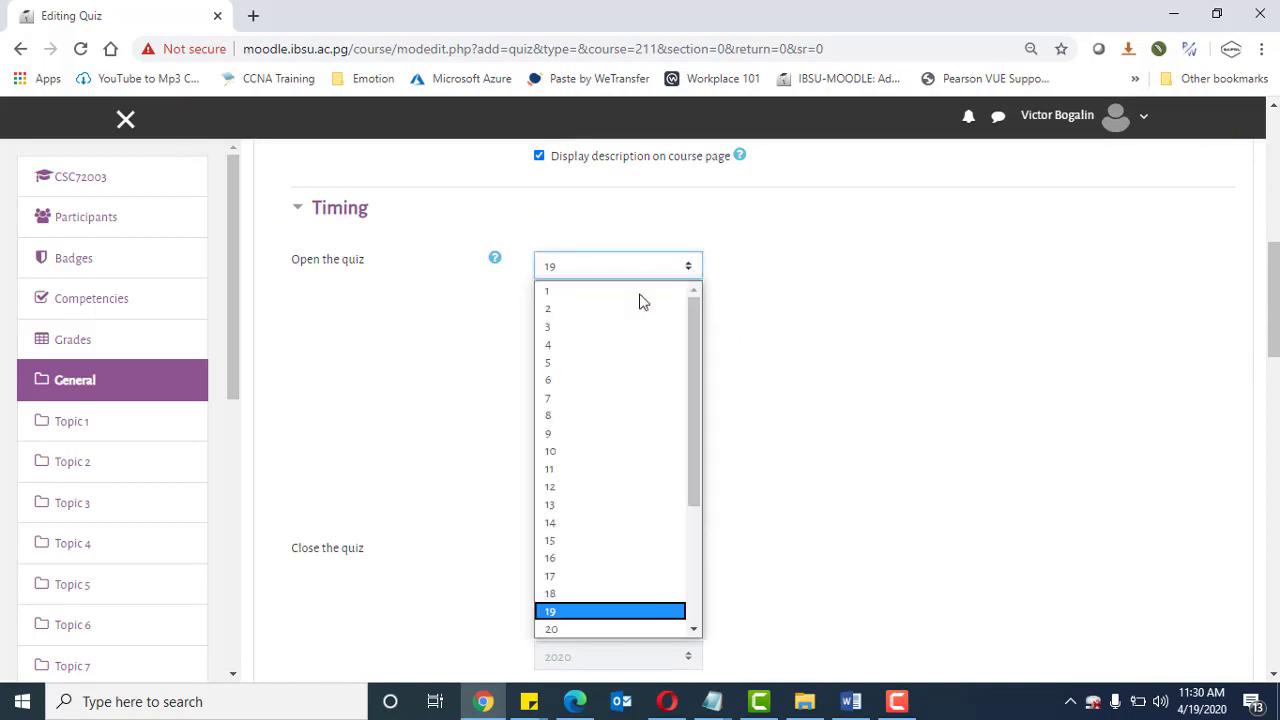
click(563, 630)
Enable the quiz time limit and set it to 60 minutes
scroll(823, 440, down, 2)
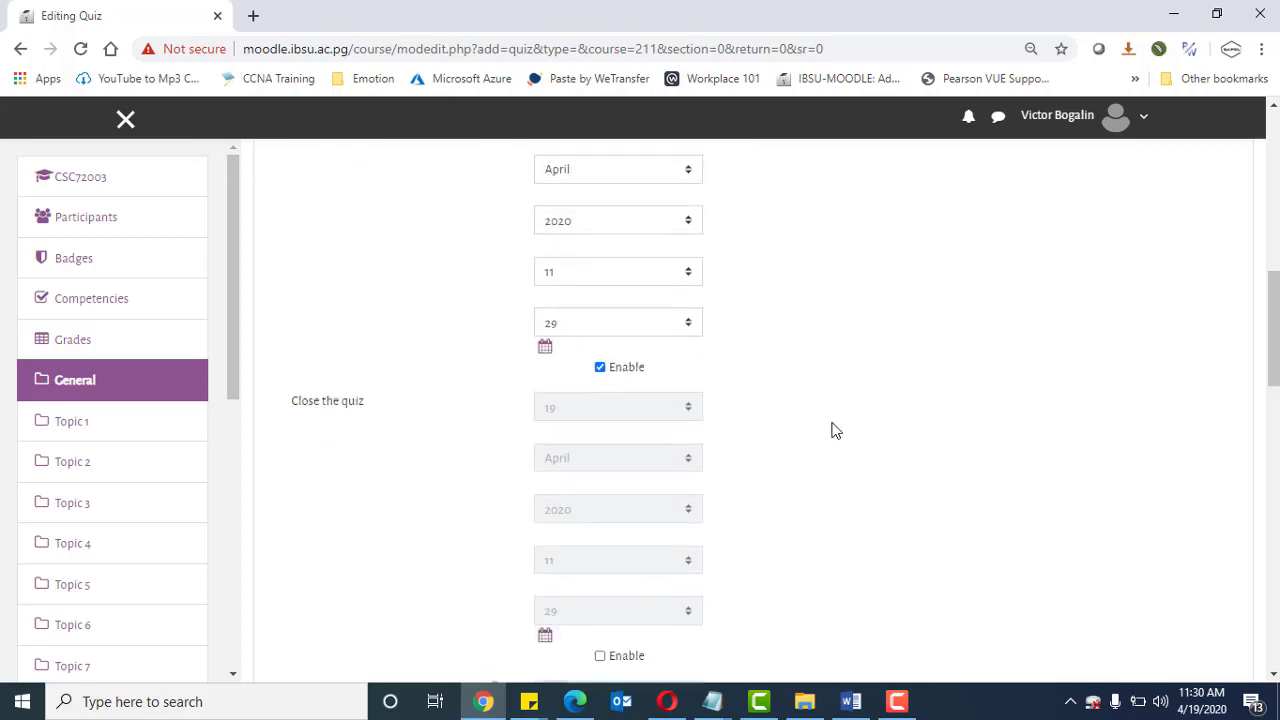
scroll(823, 440, down, 1)
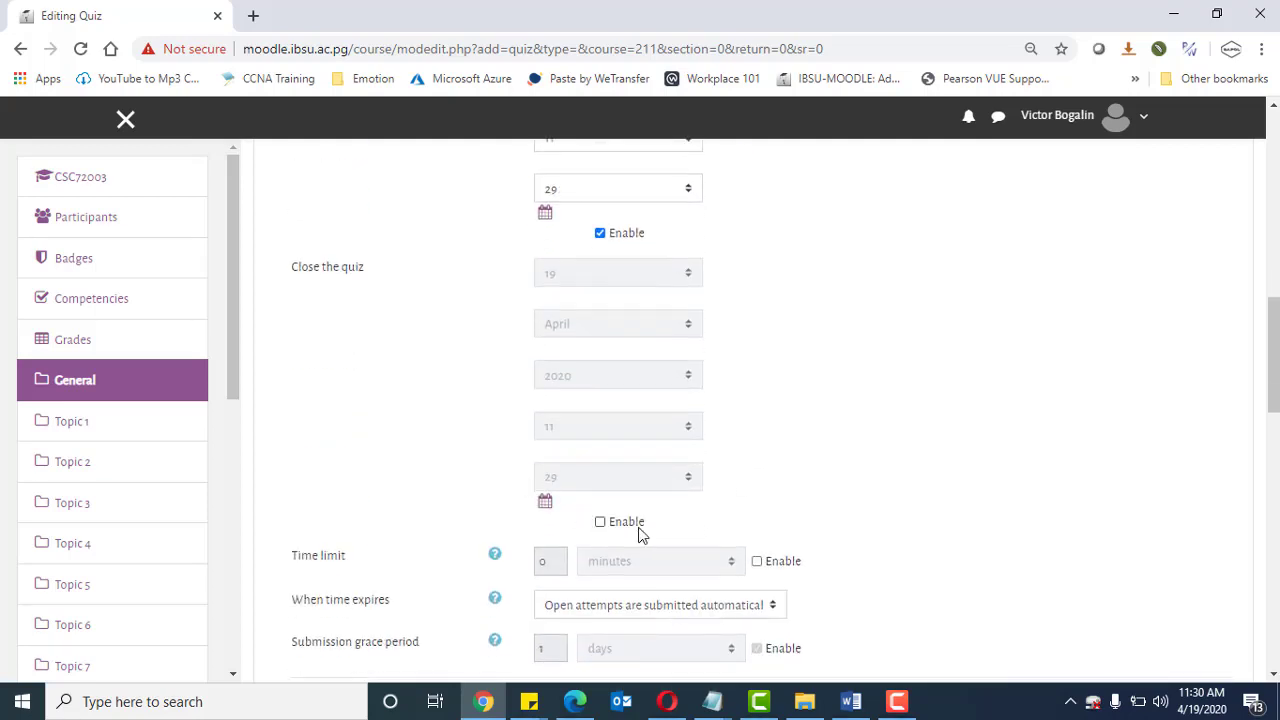
scroll(751, 482, down, 1)
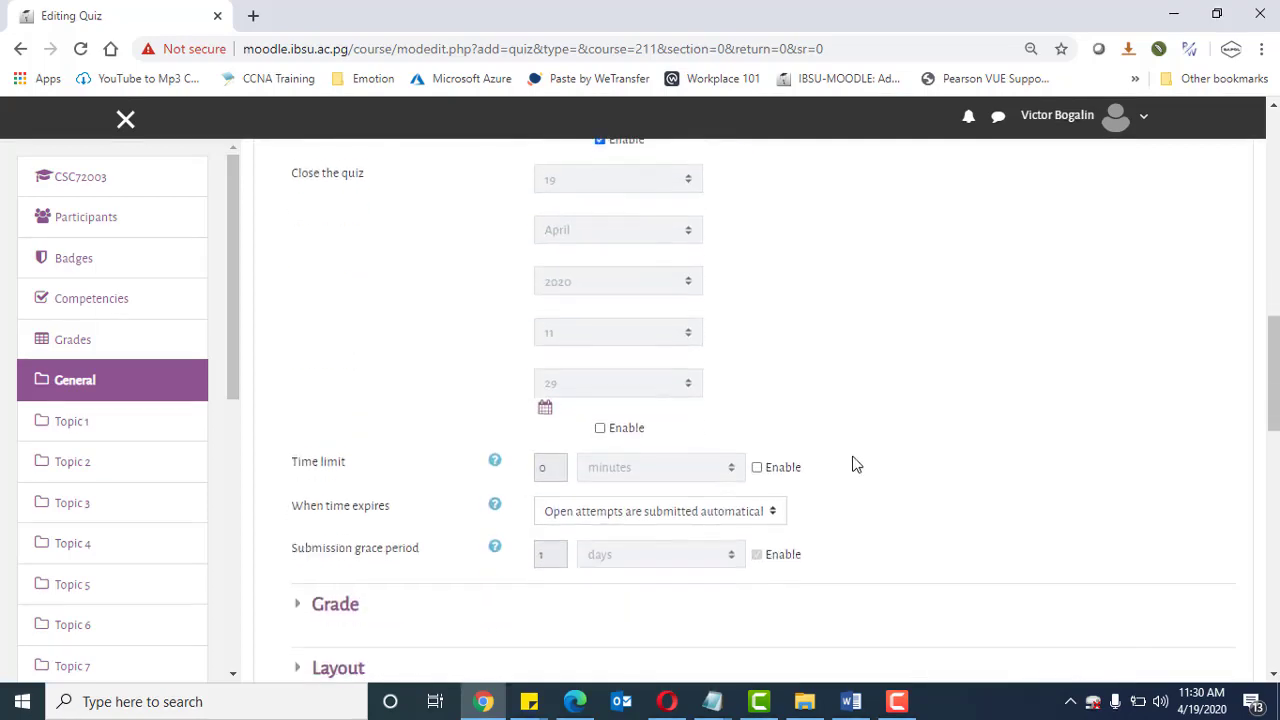
click(757, 468)
drag(551, 470, 530, 474)
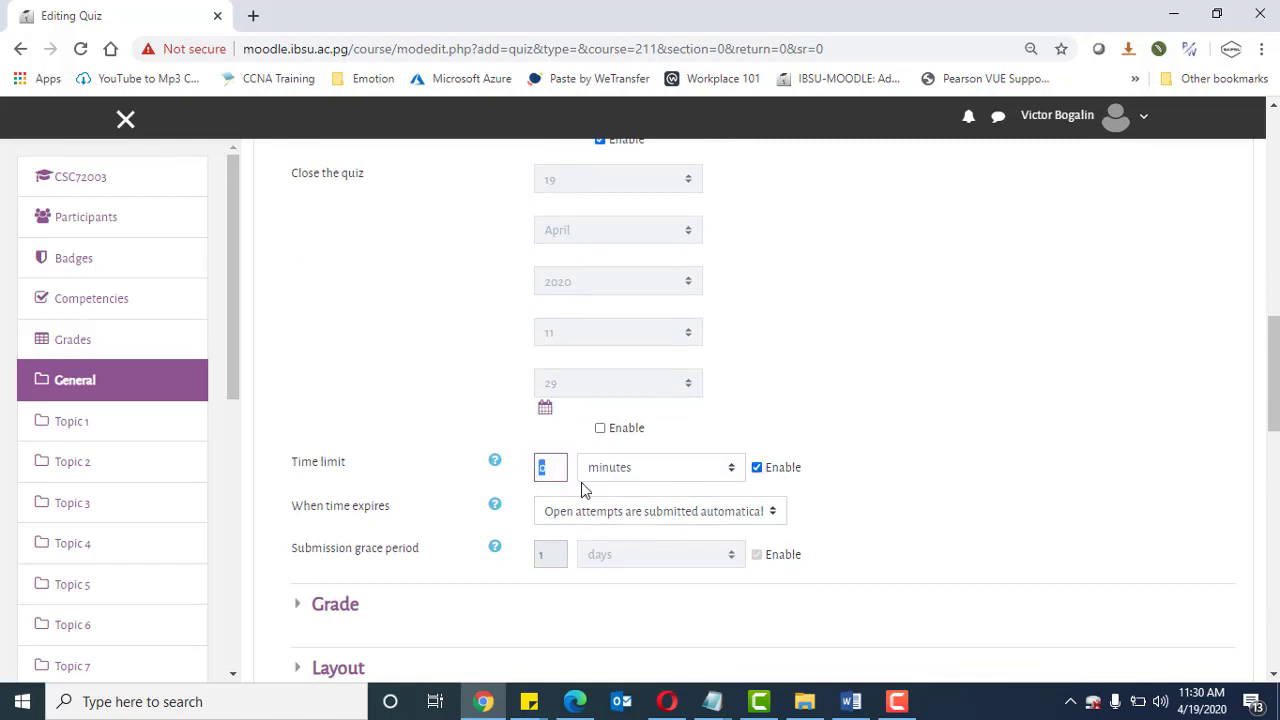
text(60)
In the Grade settings, set the grade to pass to 10 and the attempts allowed to 3
scroll(825, 470, down, 1)
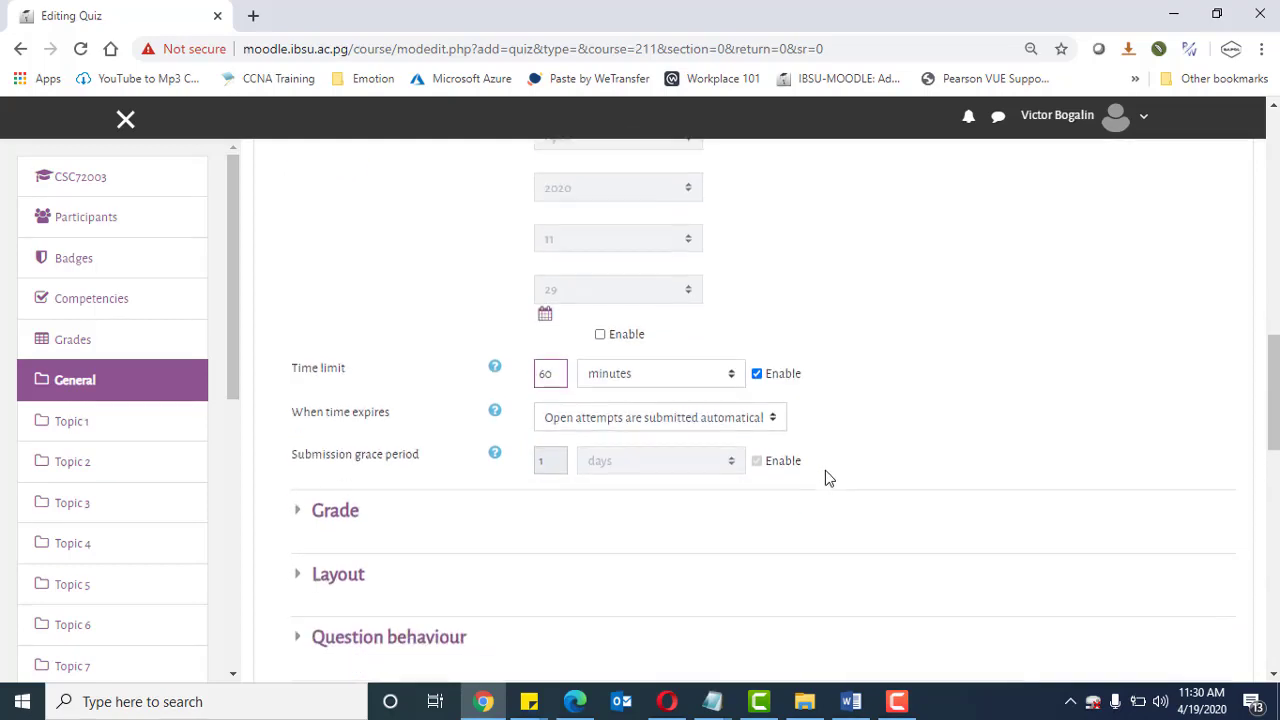
scroll(827, 471, down, 1)
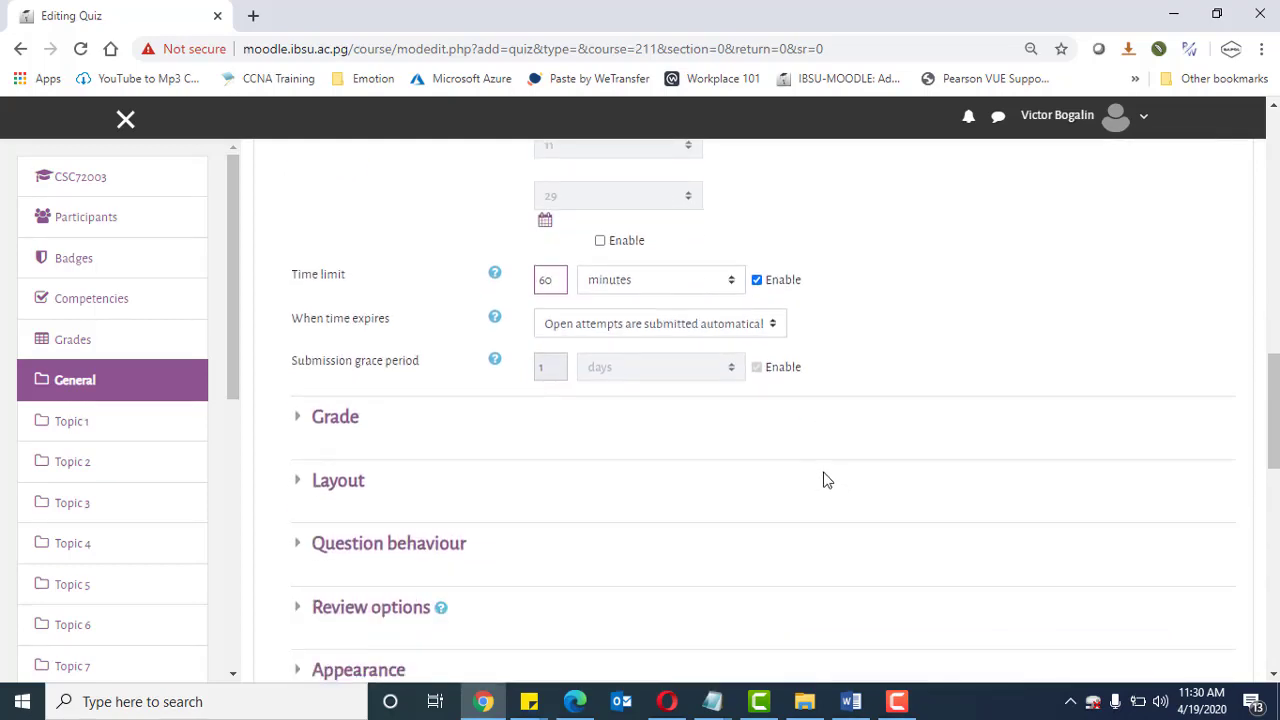
click(346, 415)
scroll(866, 472, down, 1)
scroll(866, 474, down, 1)
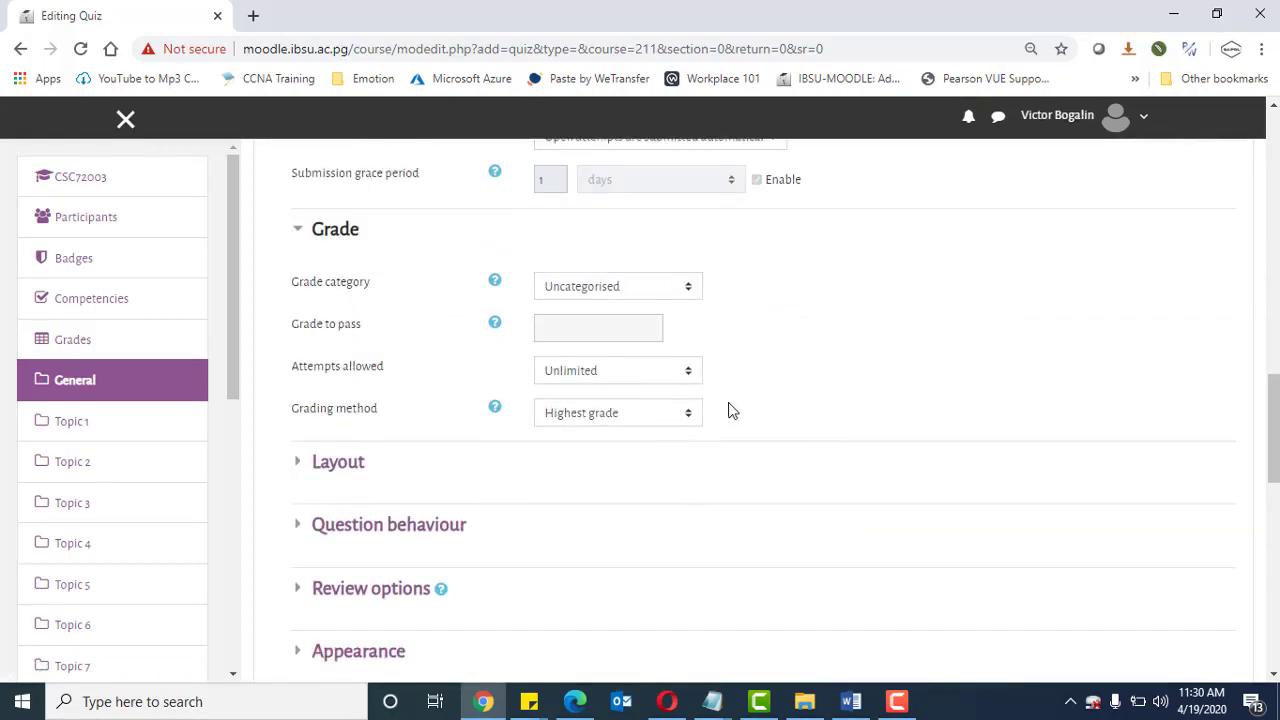
click(697, 294)
click(697, 294)
click(604, 332)
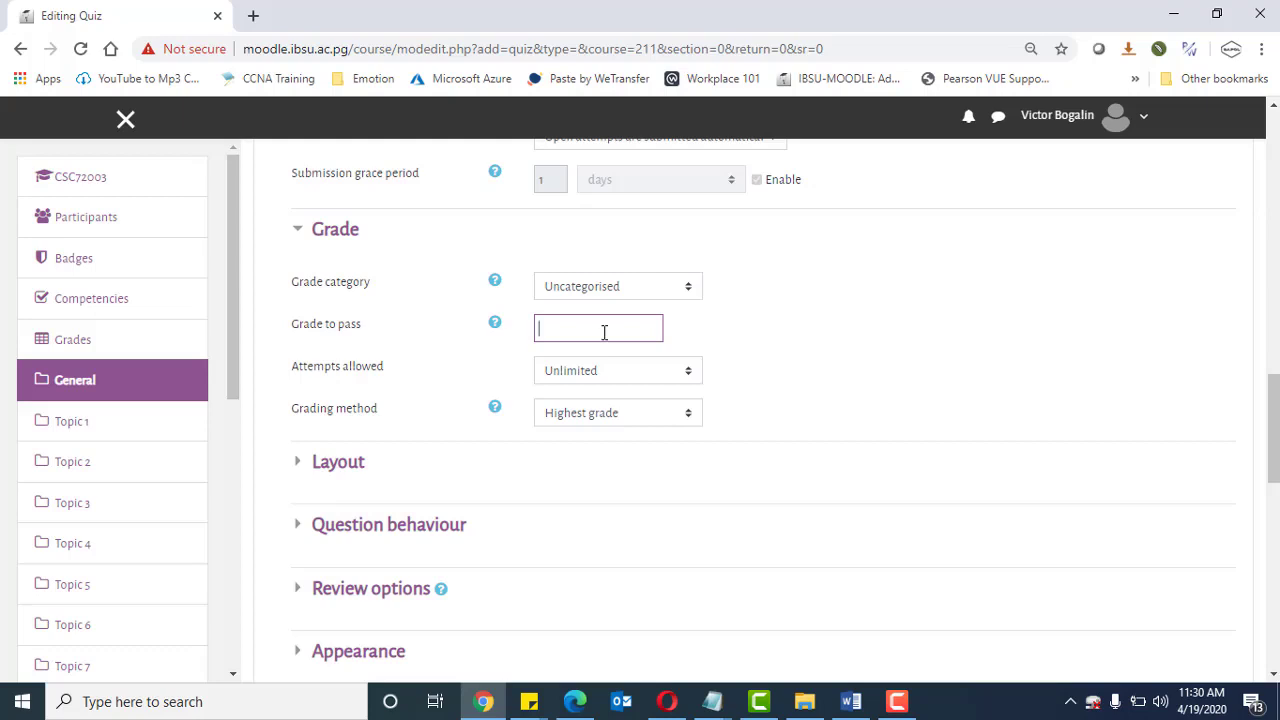
text(0)
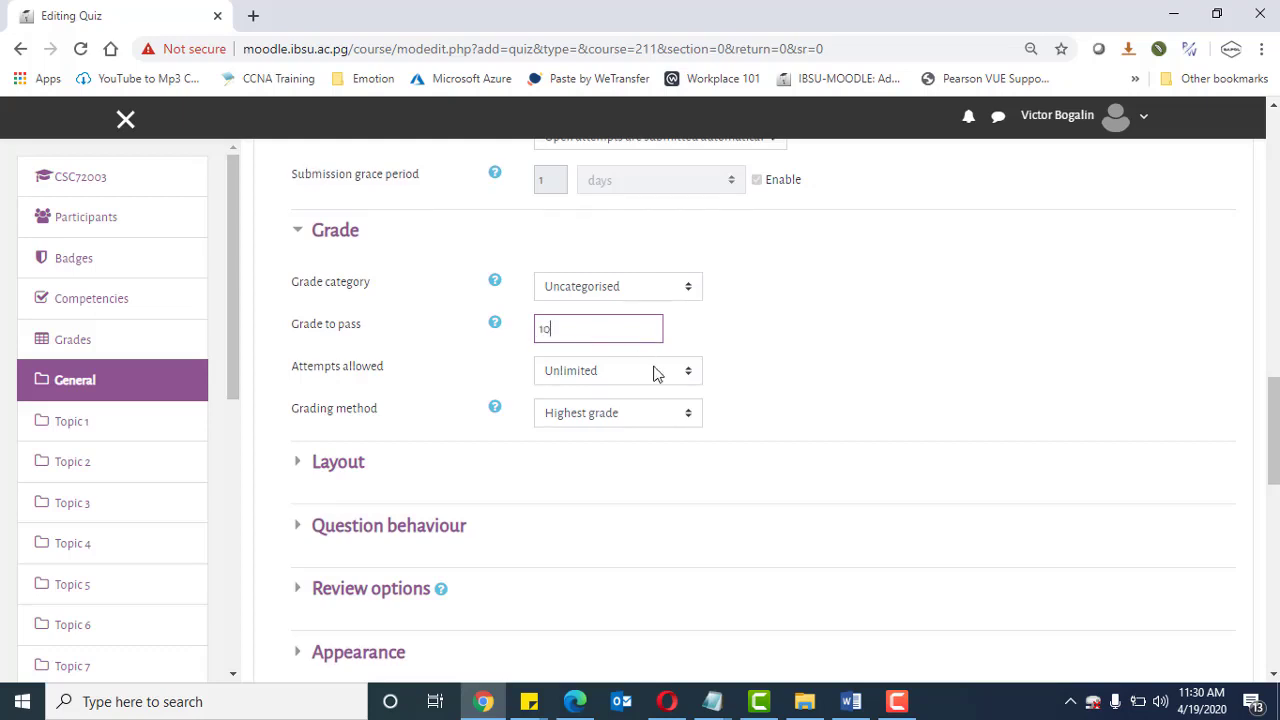
click(686, 373)
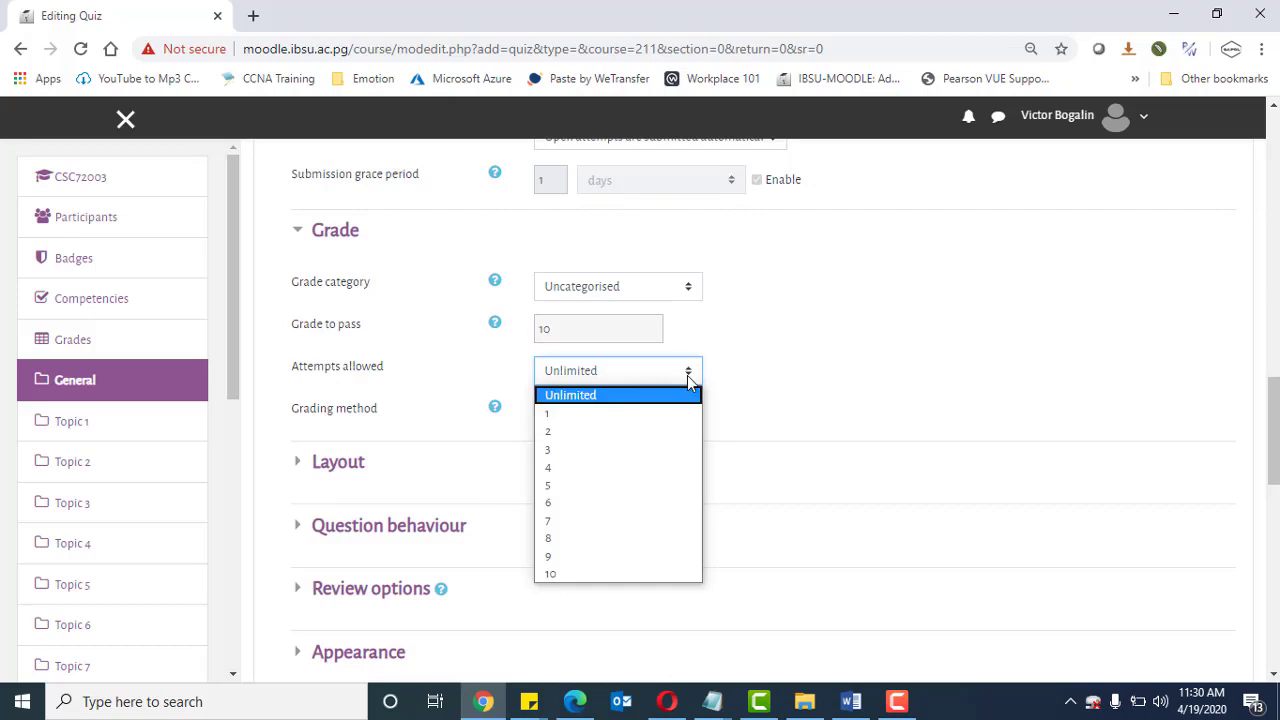
click(568, 449)
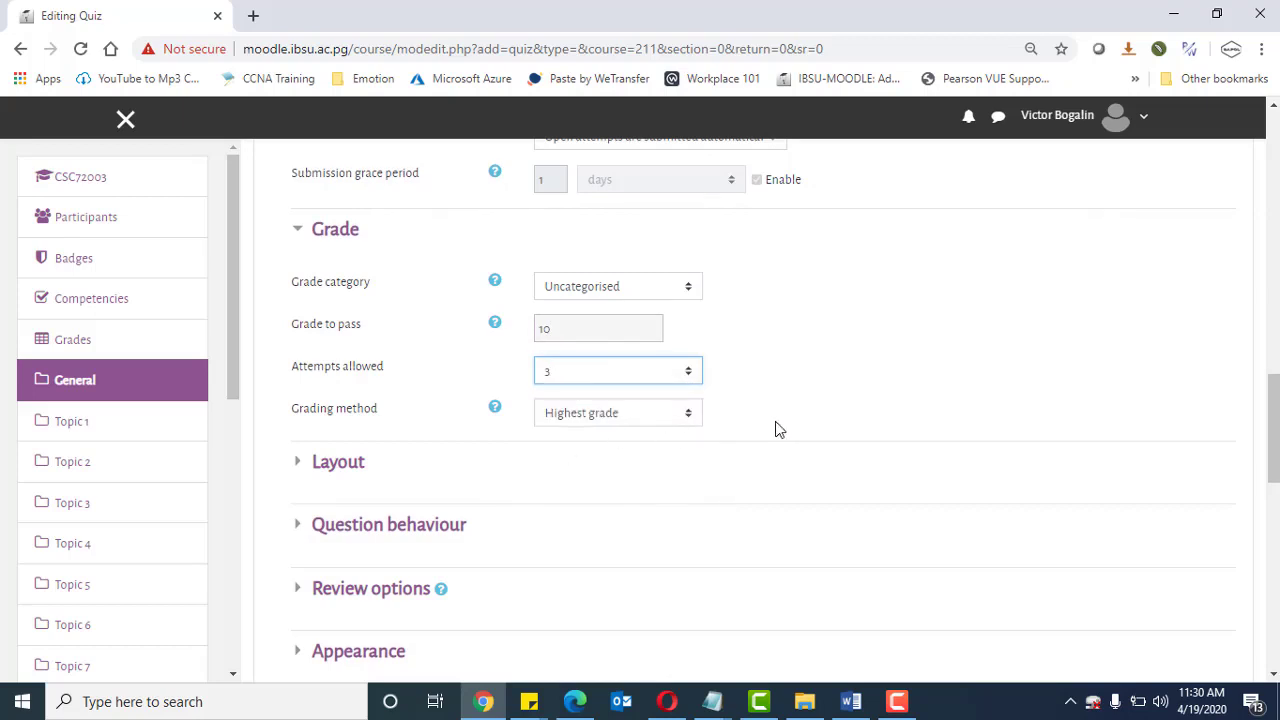
In the Layout settings, start a new page every 4 questions
scroll(774, 428, down, 1)
scroll(630, 410, down, 1)
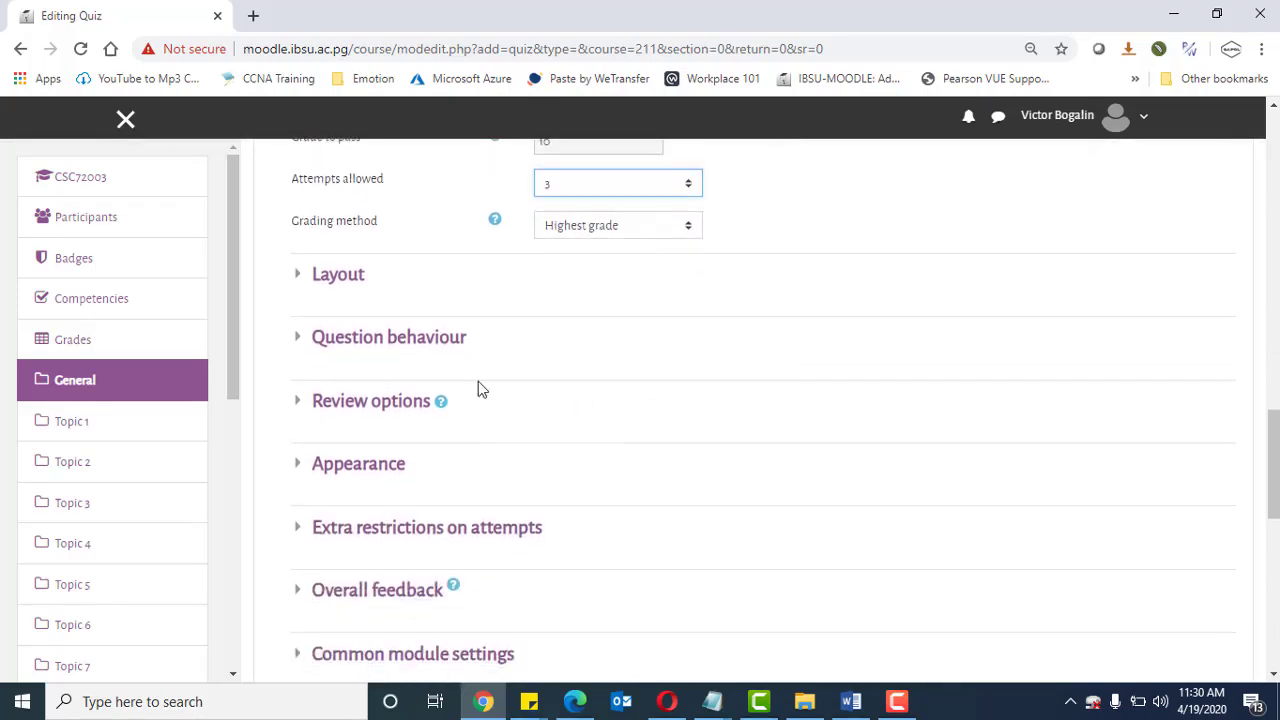
click(326, 282)
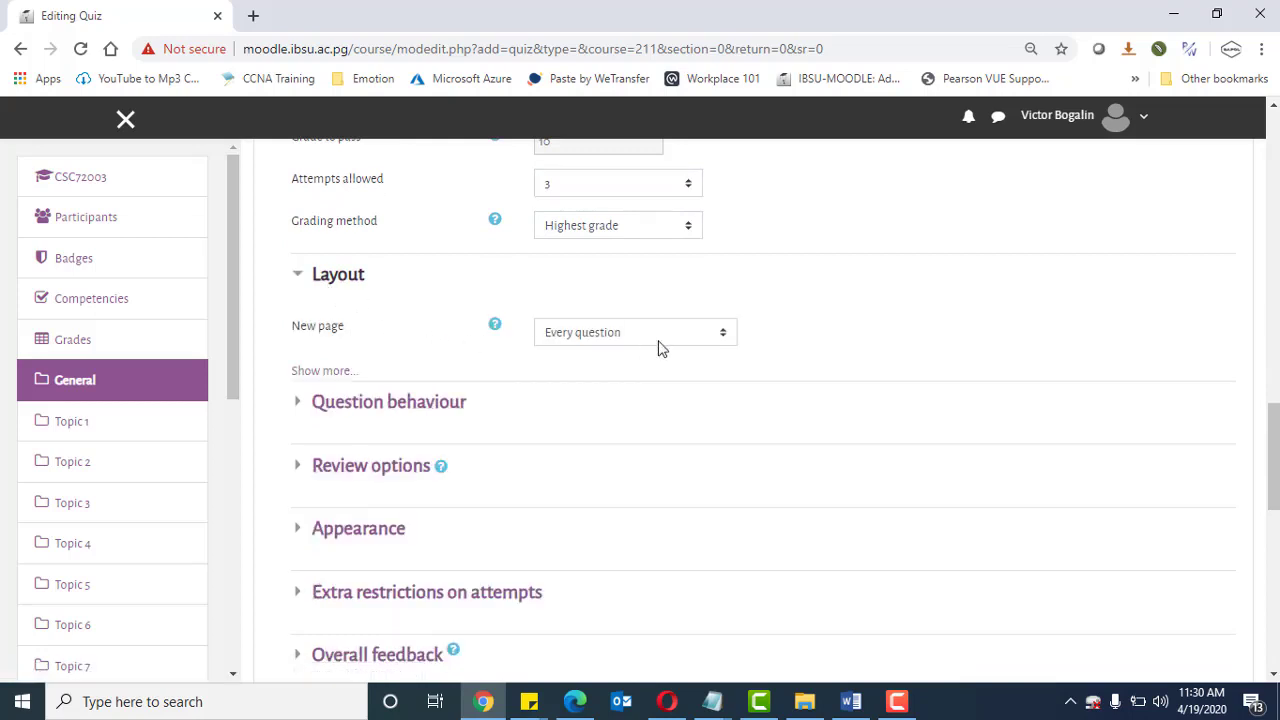
click(724, 340)
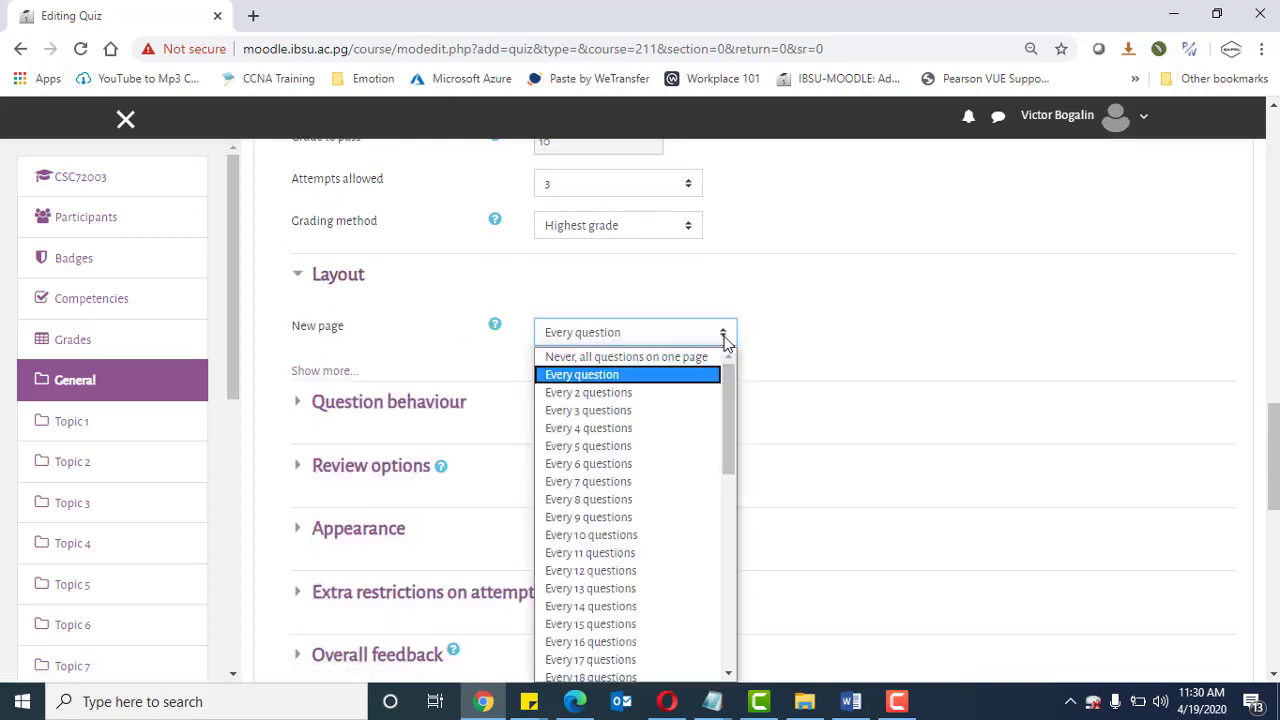
click(641, 427)
Expand the Question behaviour settings and check the shuffle and feedback options
scroll(849, 389, down, 1)
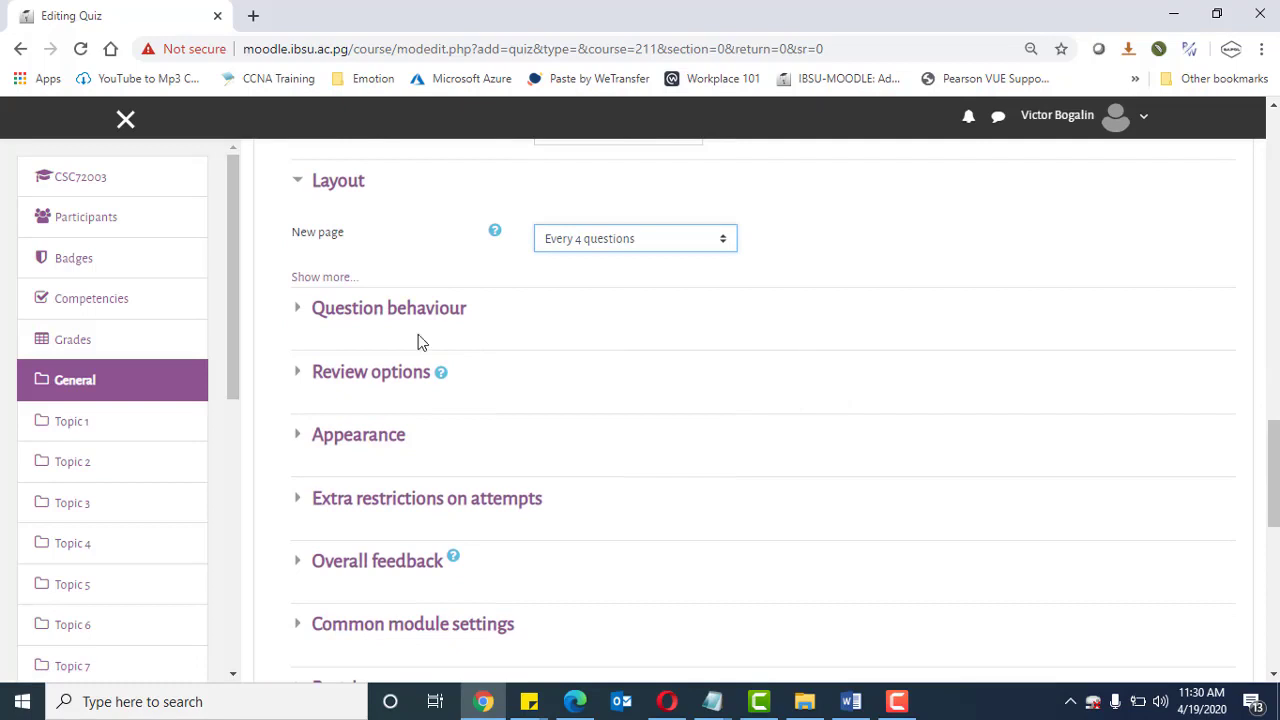
click(371, 309)
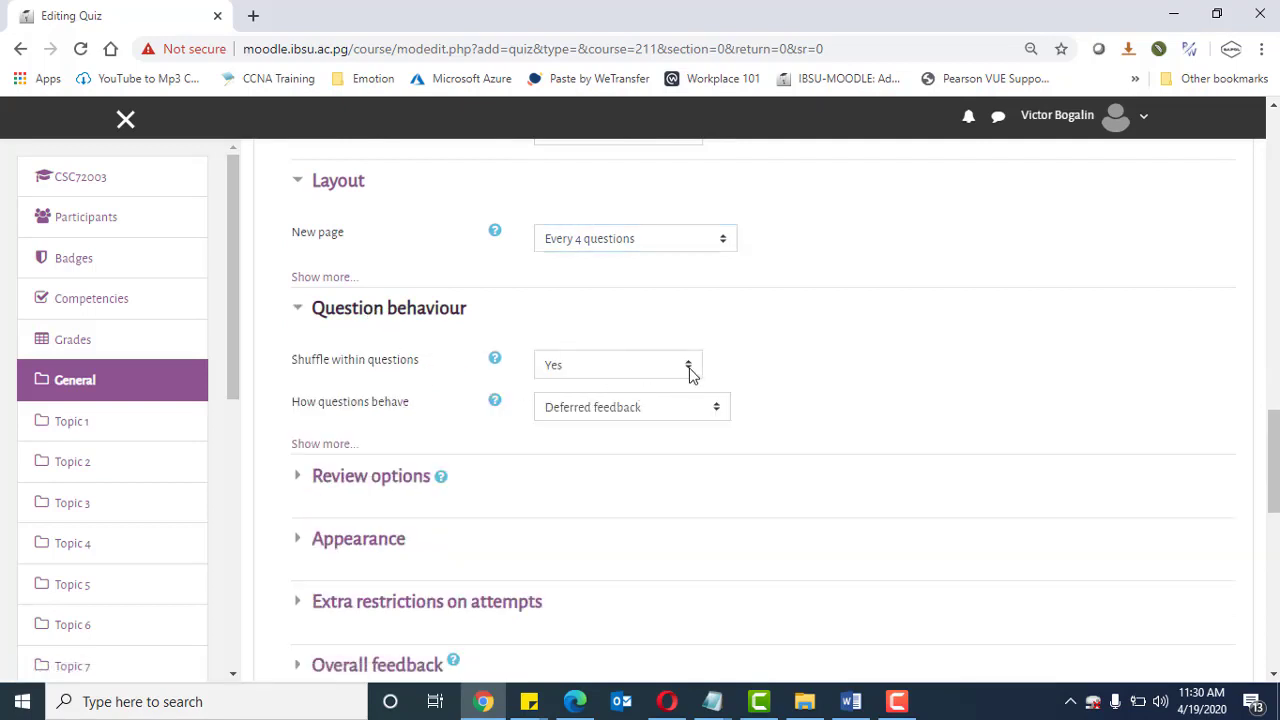
scroll(725, 410, down, 1)
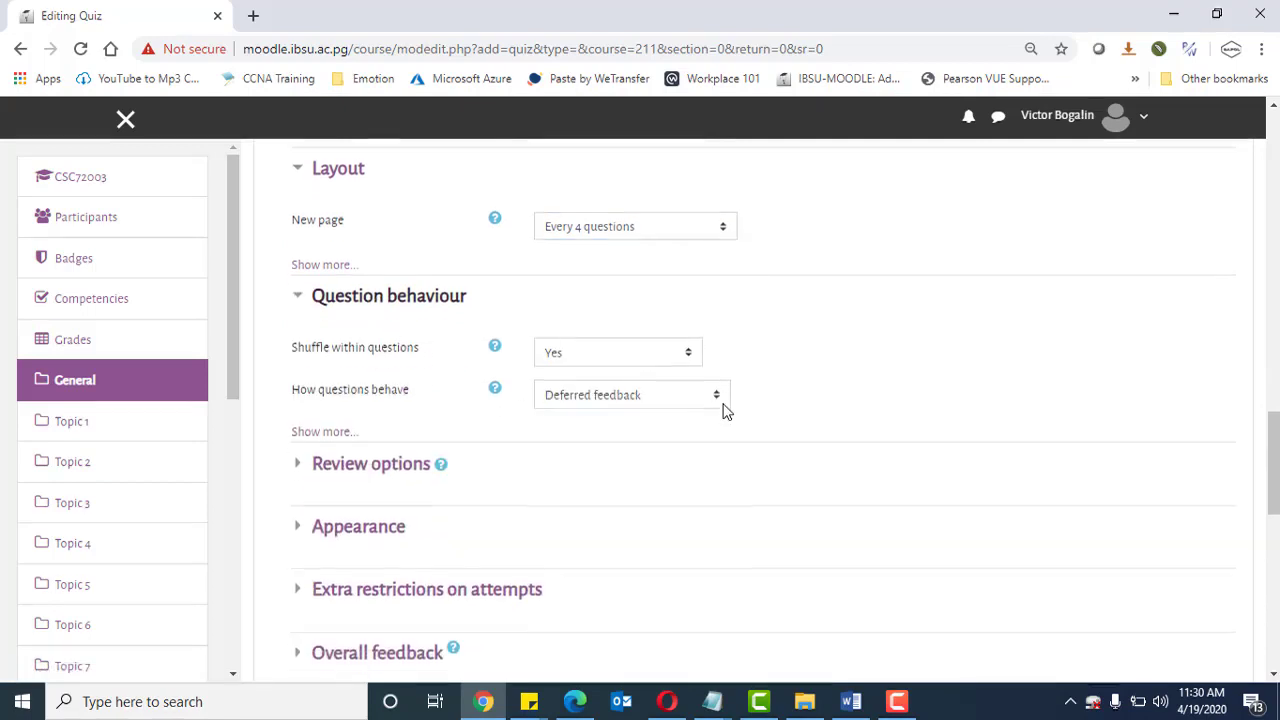
In the Review options, disable Whether correct for the period immediately after the attempt
click(400, 385)
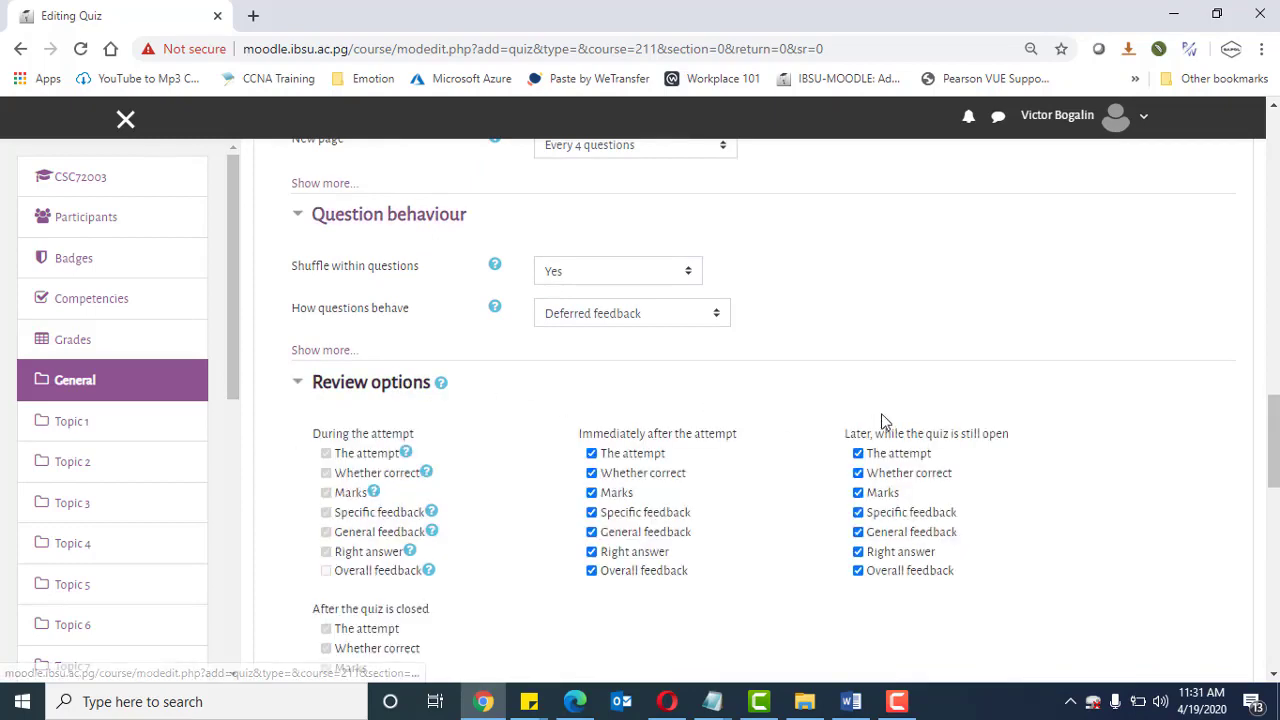
scroll(775, 390, down, 1)
scroll(775, 366, up, 3)
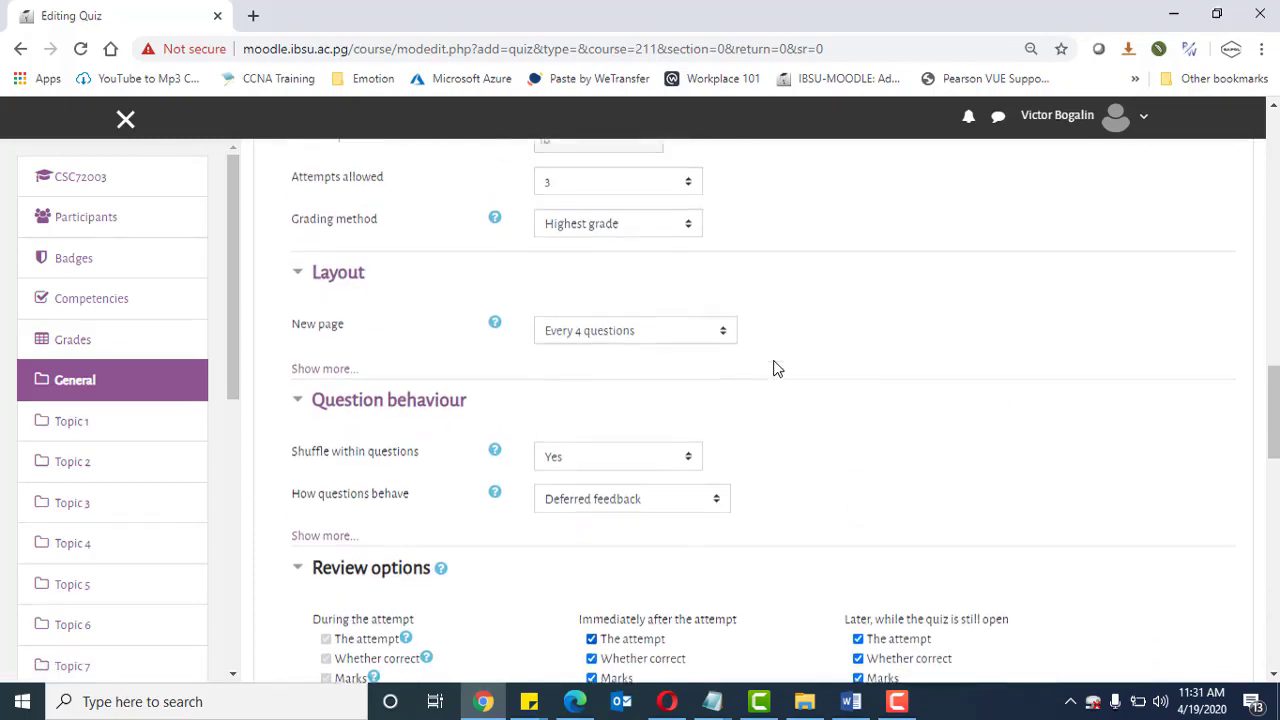
scroll(806, 417, down, 4)
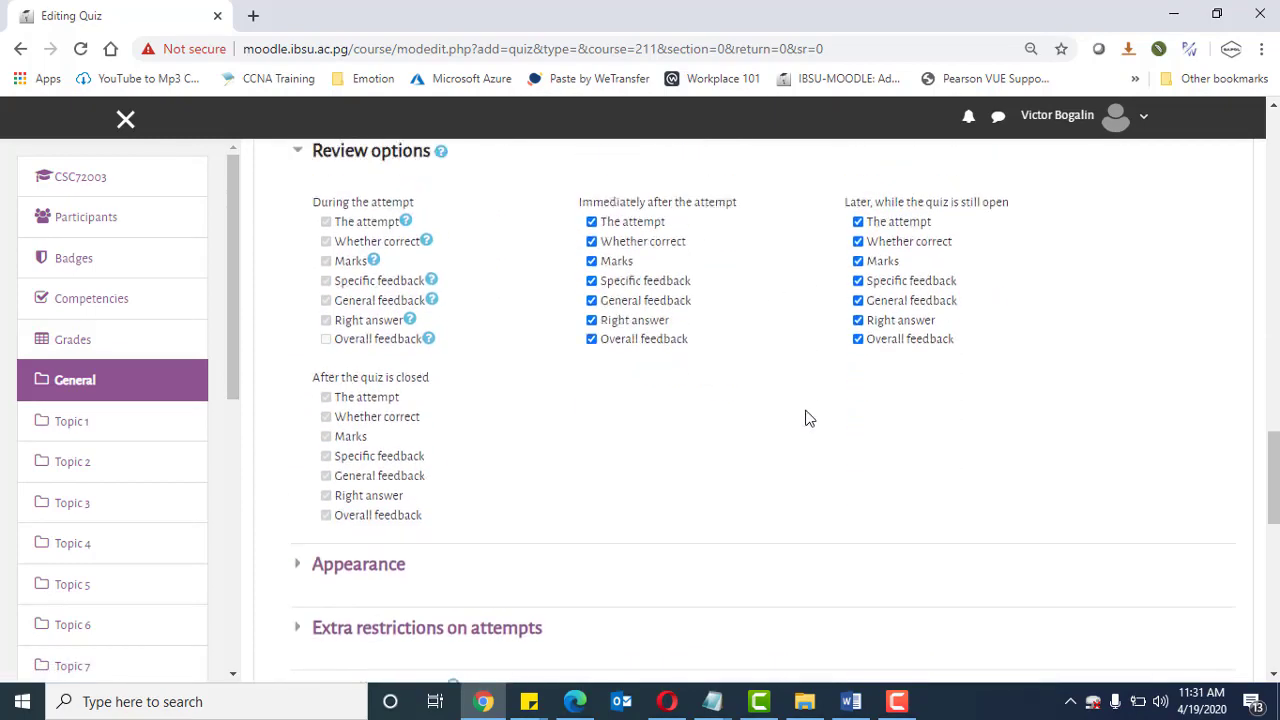
scroll(806, 417, up, 1)
click(591, 381)
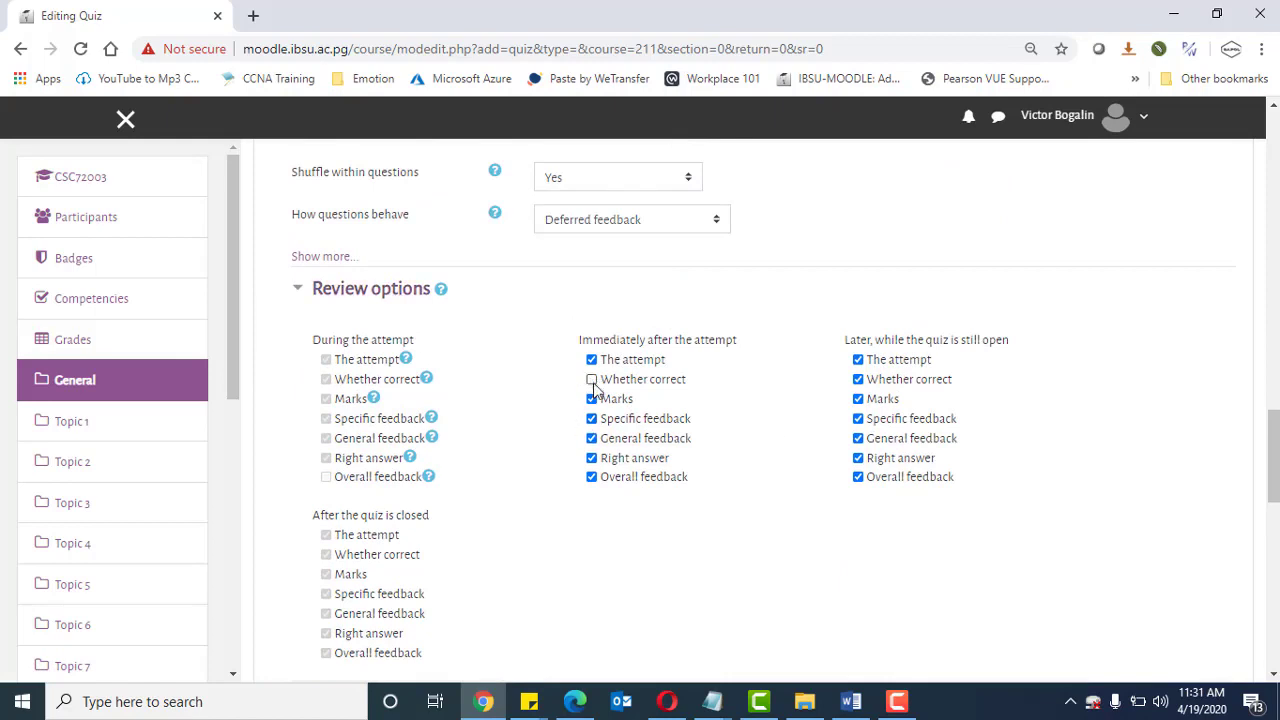
In the Review options, disable Right answer immediately after the attempt, and Whether correct and Right answer while the quiz is still open
click(593, 459)
click(858, 380)
click(858, 459)
Examine the Extra restrictions on attempts and the Restrict access settings, collapsing each section after checking it
scroll(771, 483, down, 3)
scroll(771, 480, up, 2)
scroll(780, 466, down, 3)
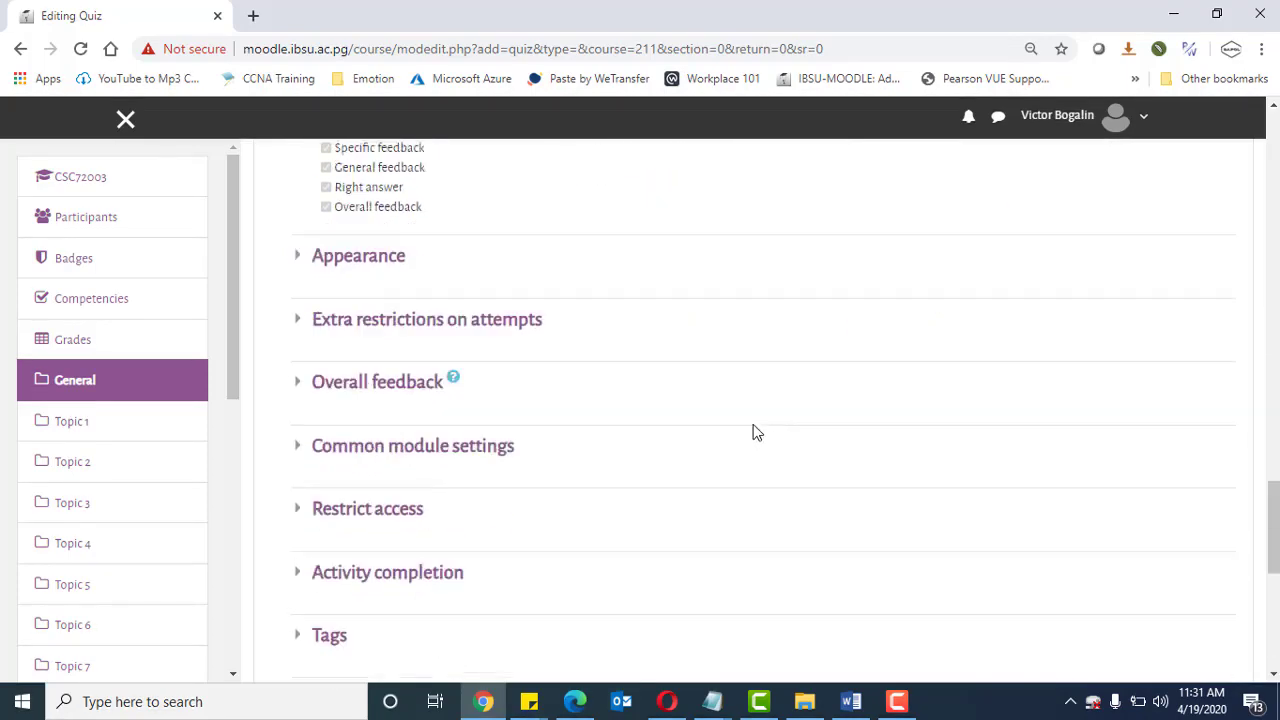
click(424, 301)
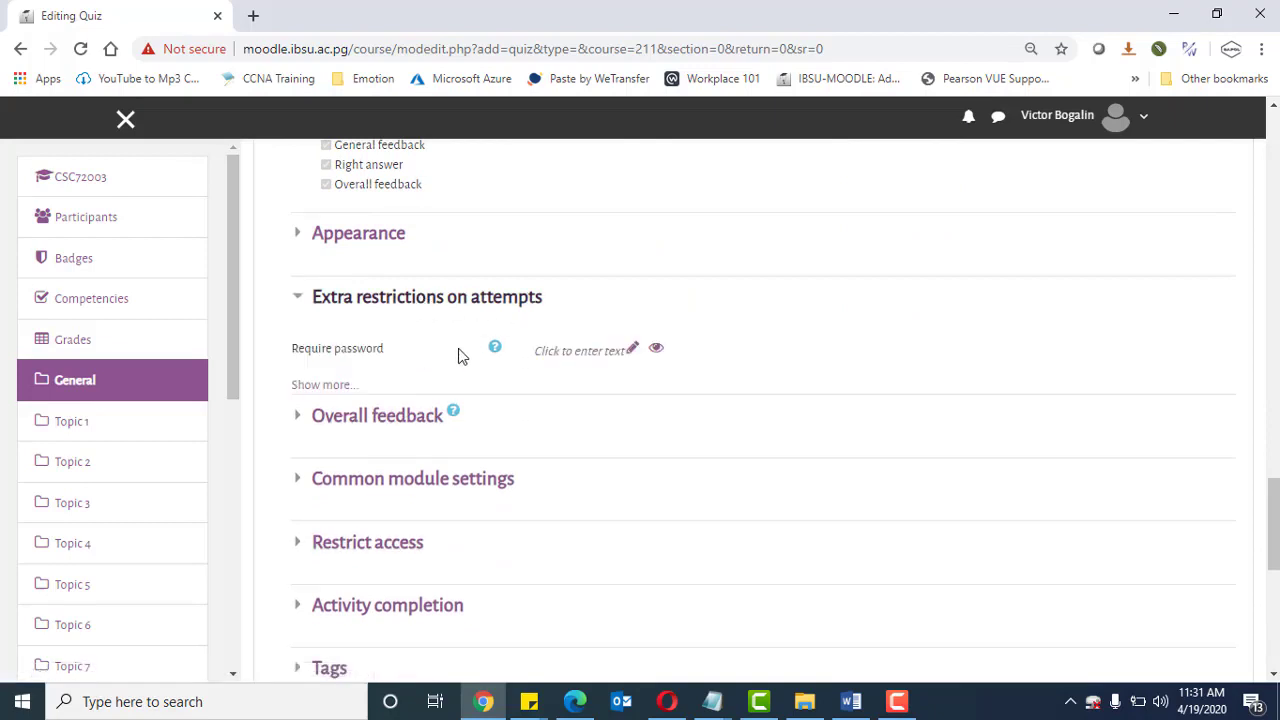
click(393, 310)
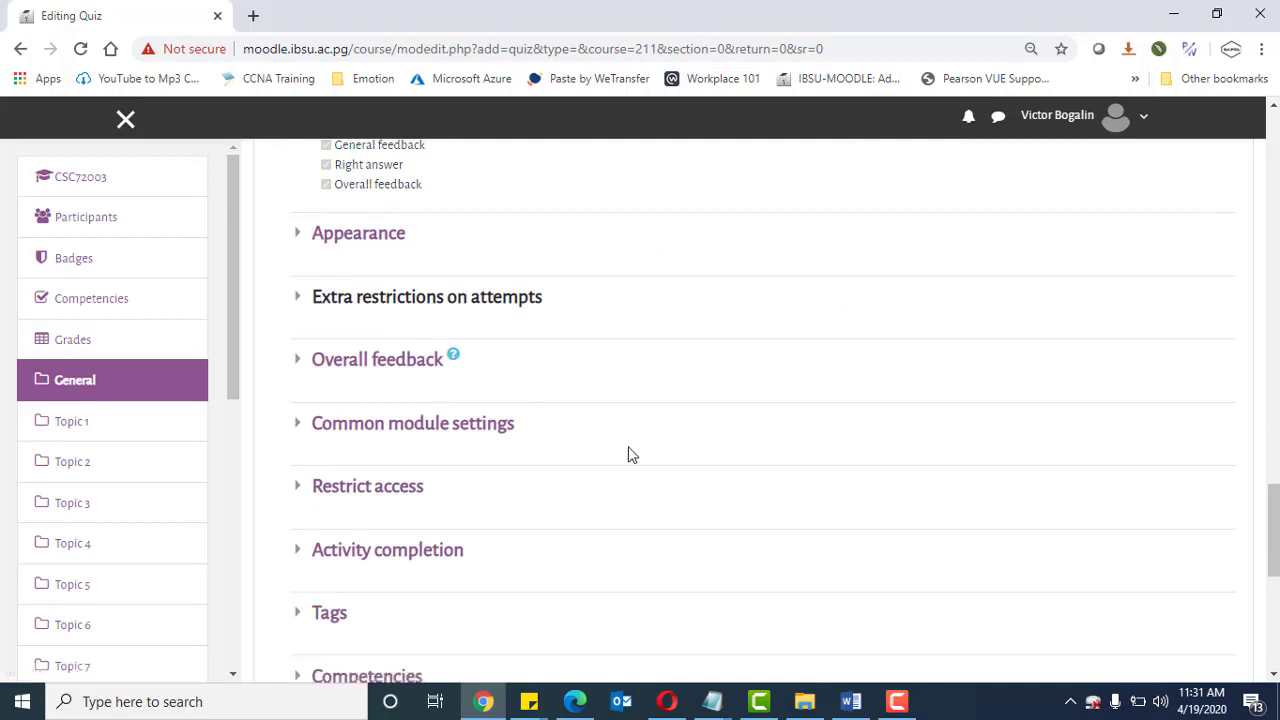
scroll(628, 451, down, 2)
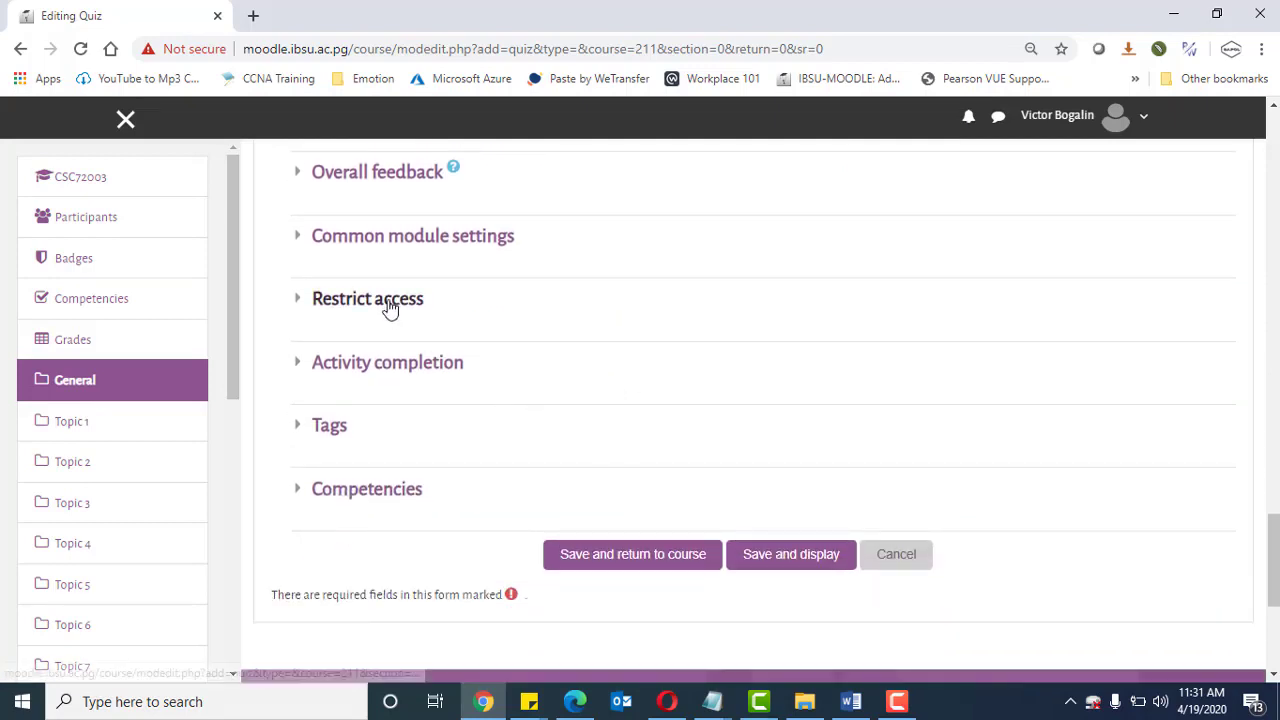
click(389, 306)
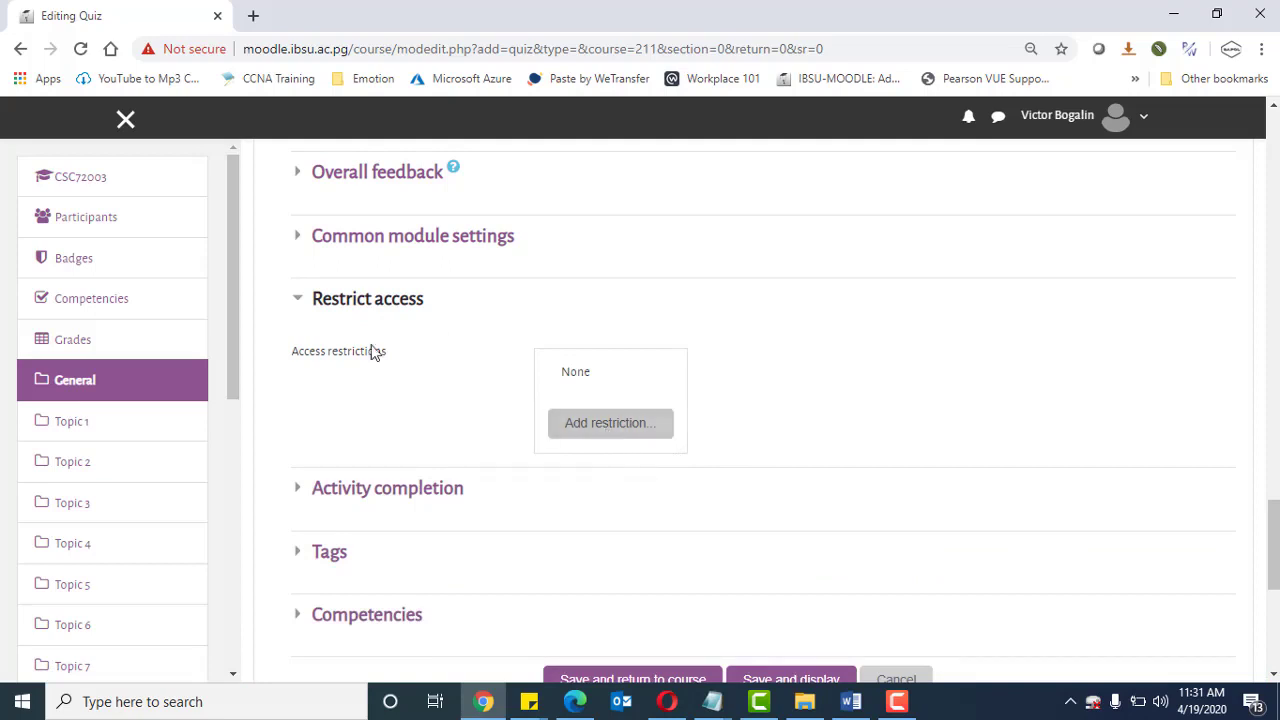
click(292, 300)
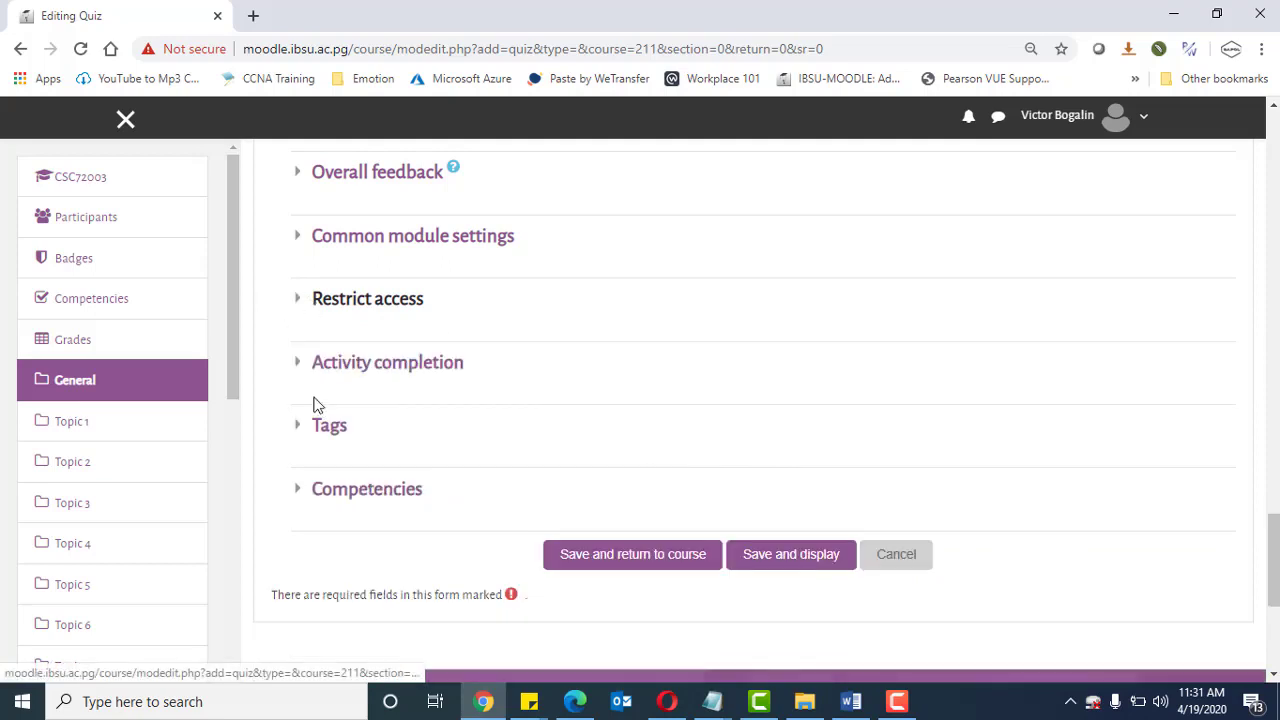
Set completion tracking to show the activity as complete when conditions are met, and require students to receive a grade
click(297, 364)
scroll(719, 438, down, 1)
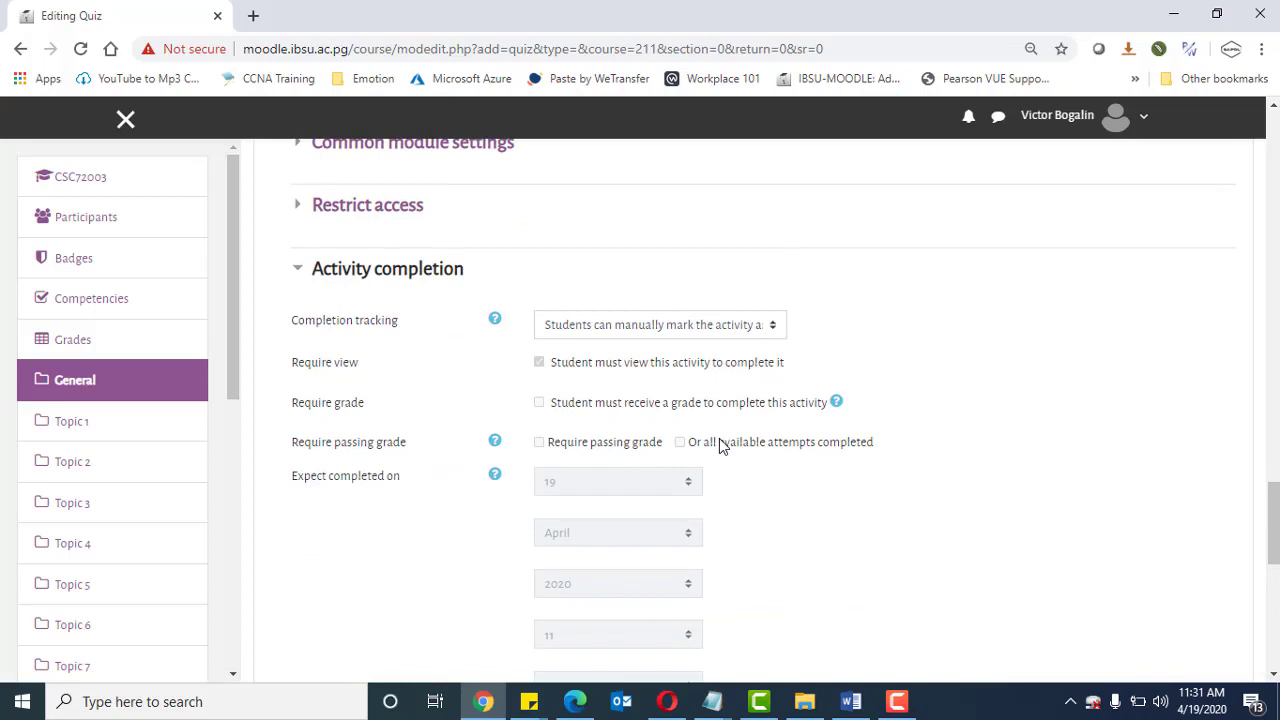
click(766, 330)
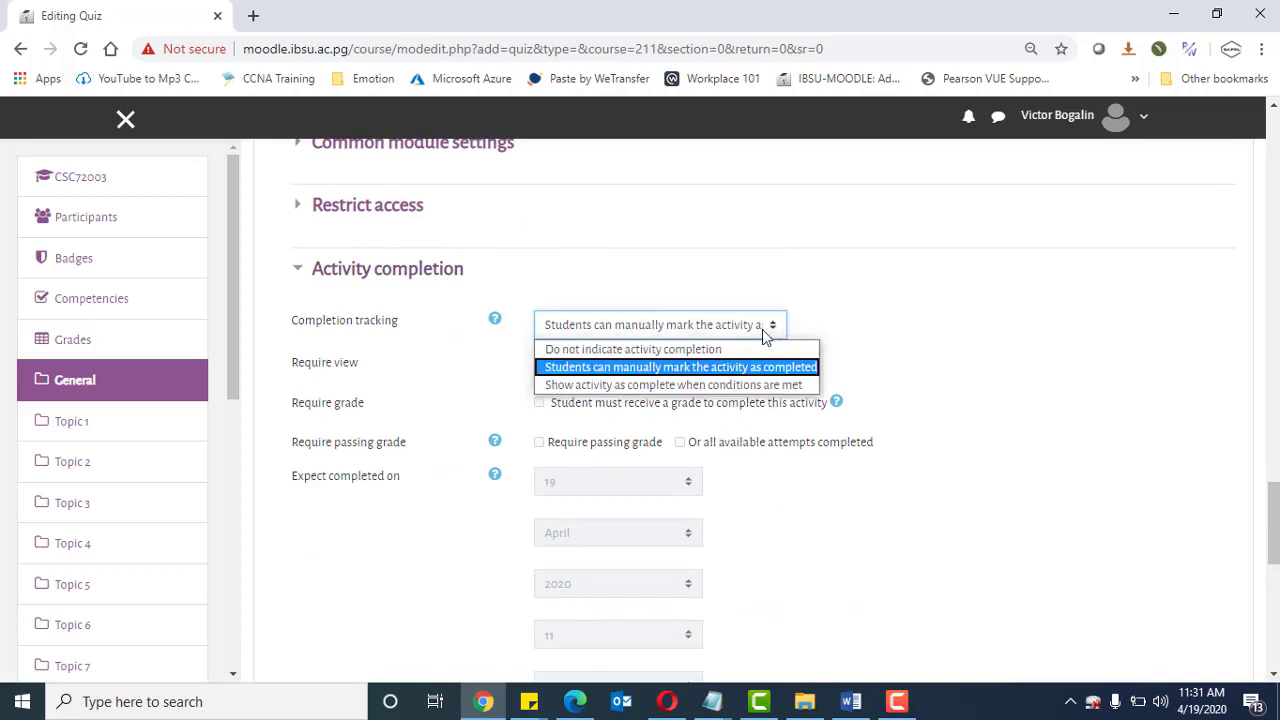
click(683, 387)
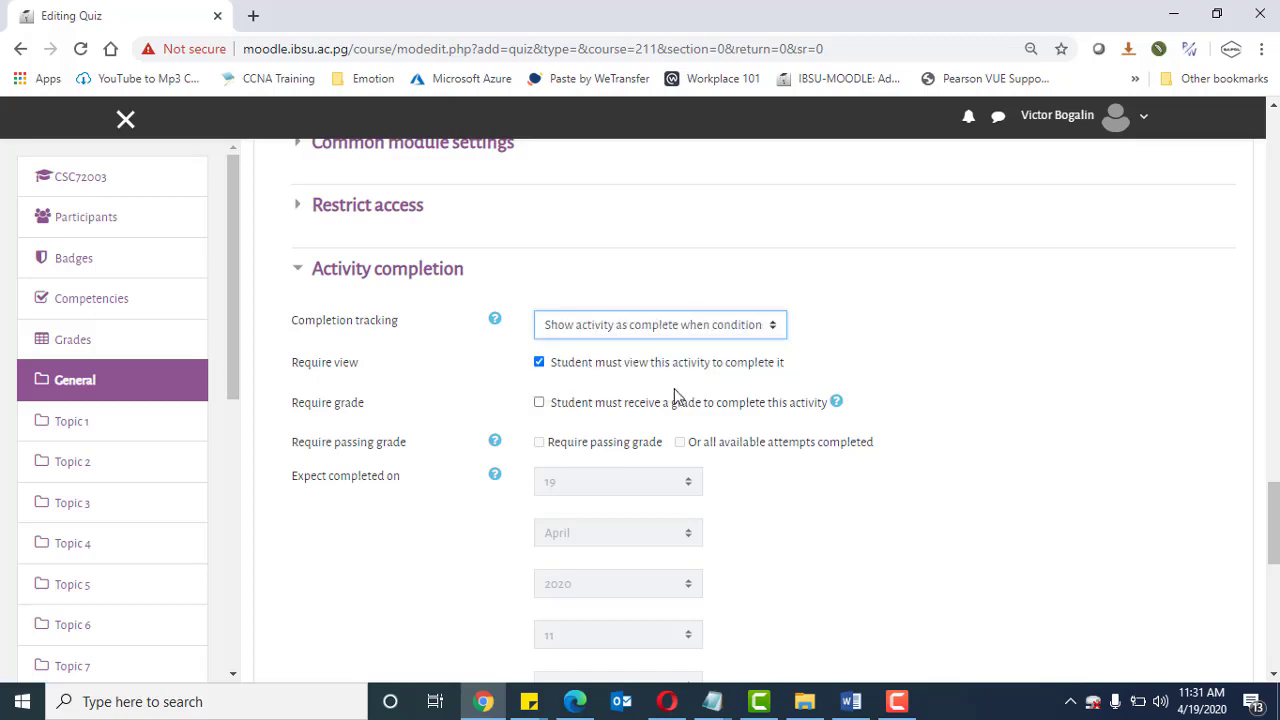
click(539, 403)
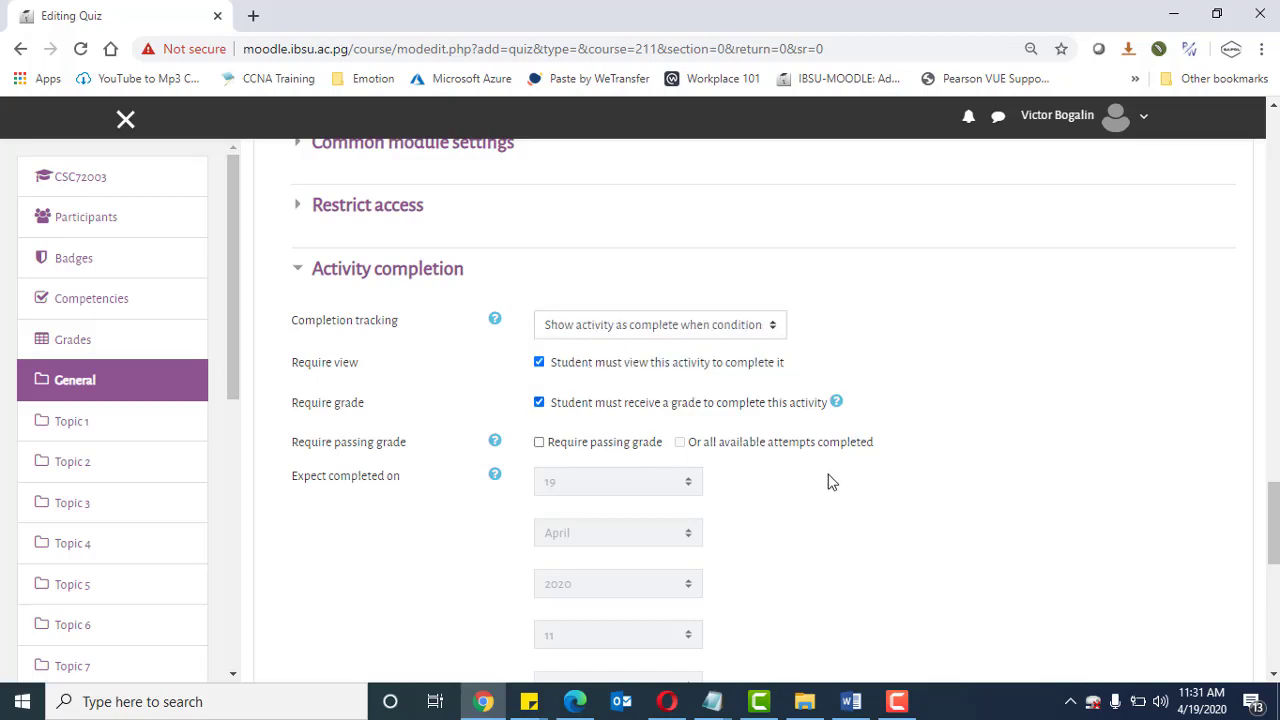
Save the quiz settings and return to the course
scroll(829, 482, down, 1)
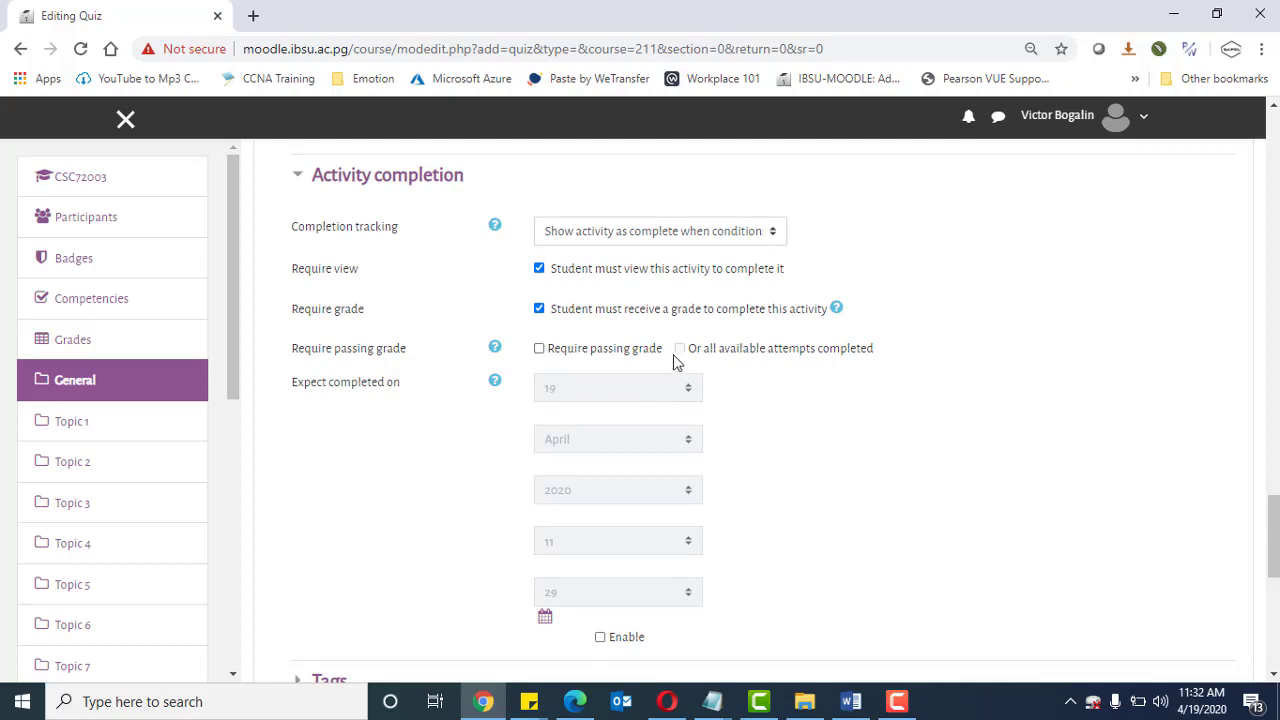
scroll(764, 435, down, 4)
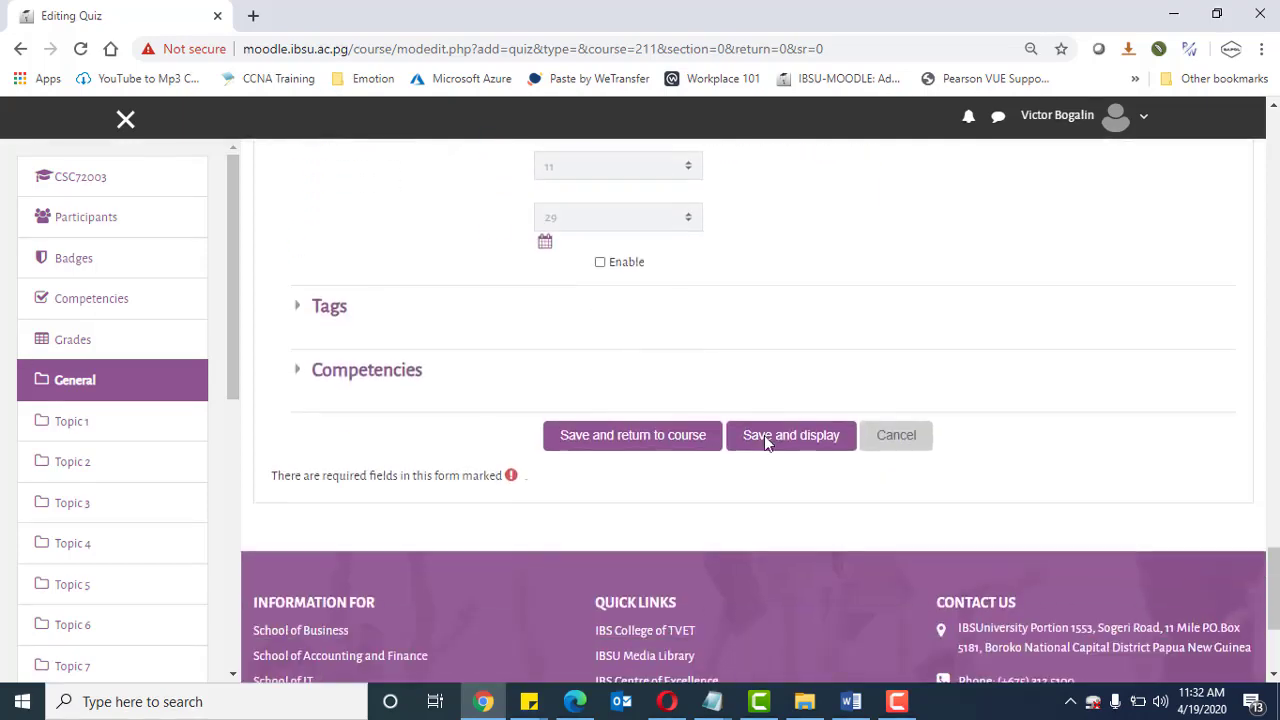
click(645, 437)
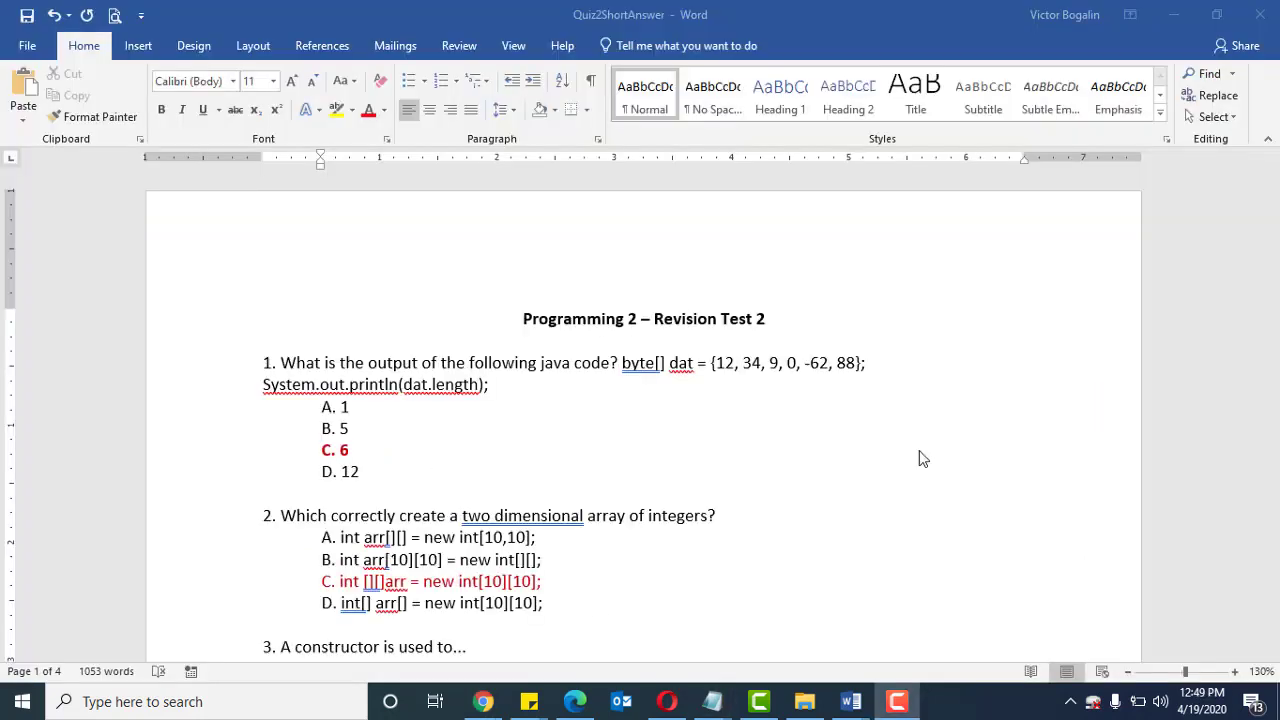
Switch to the Quiz2ShortAnswer document in Word and look over the first Revision Test 2 questions and their answer choices
click(808, 438)
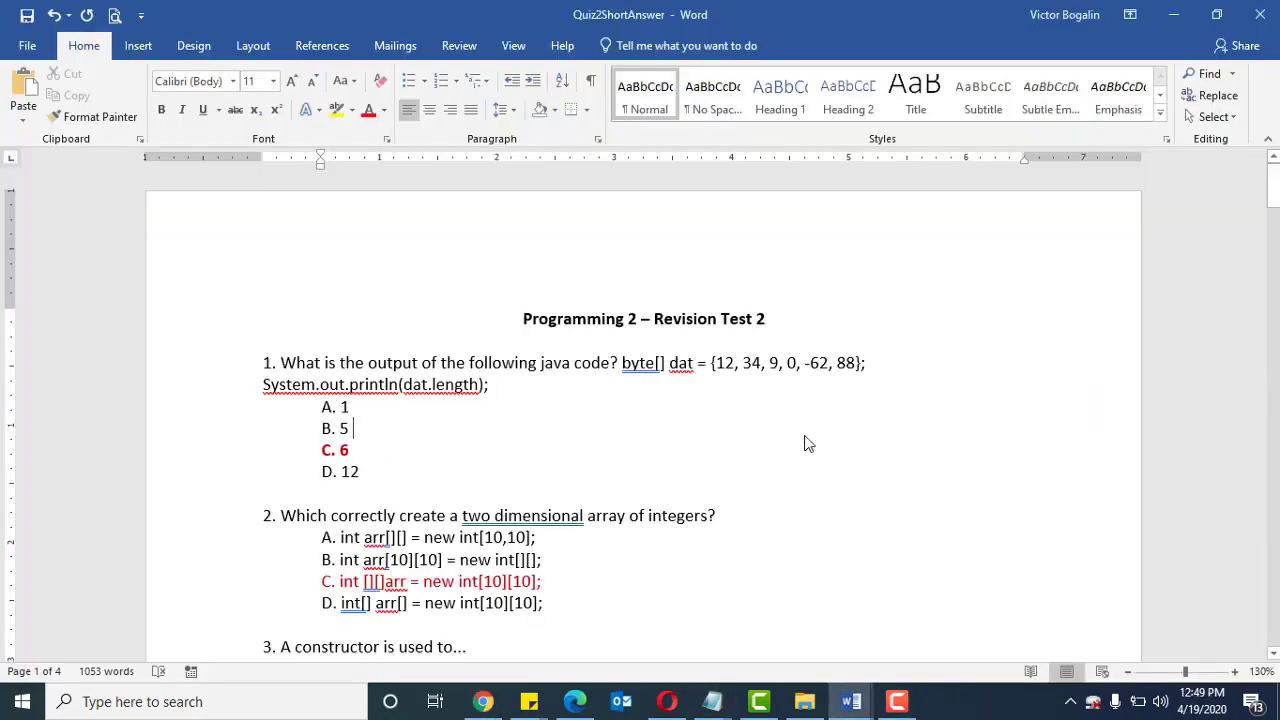
scroll(705, 441, down, 2)
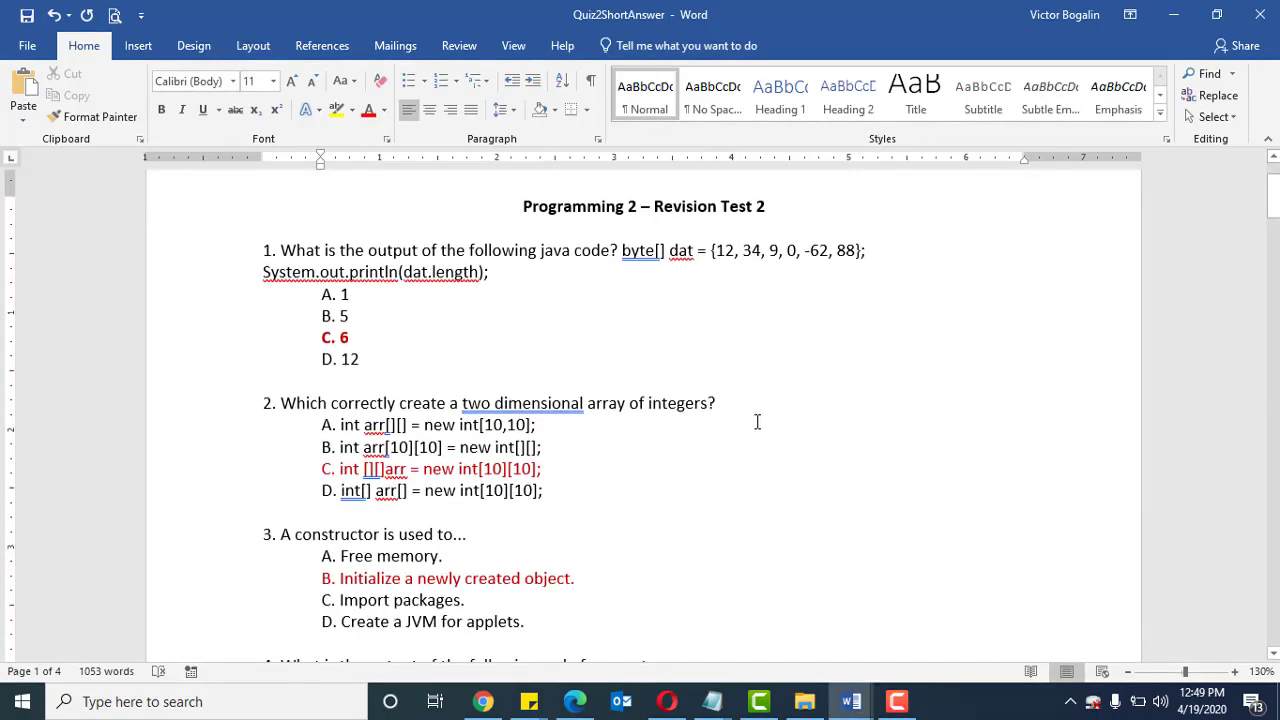
scroll(757, 423, up, 2)
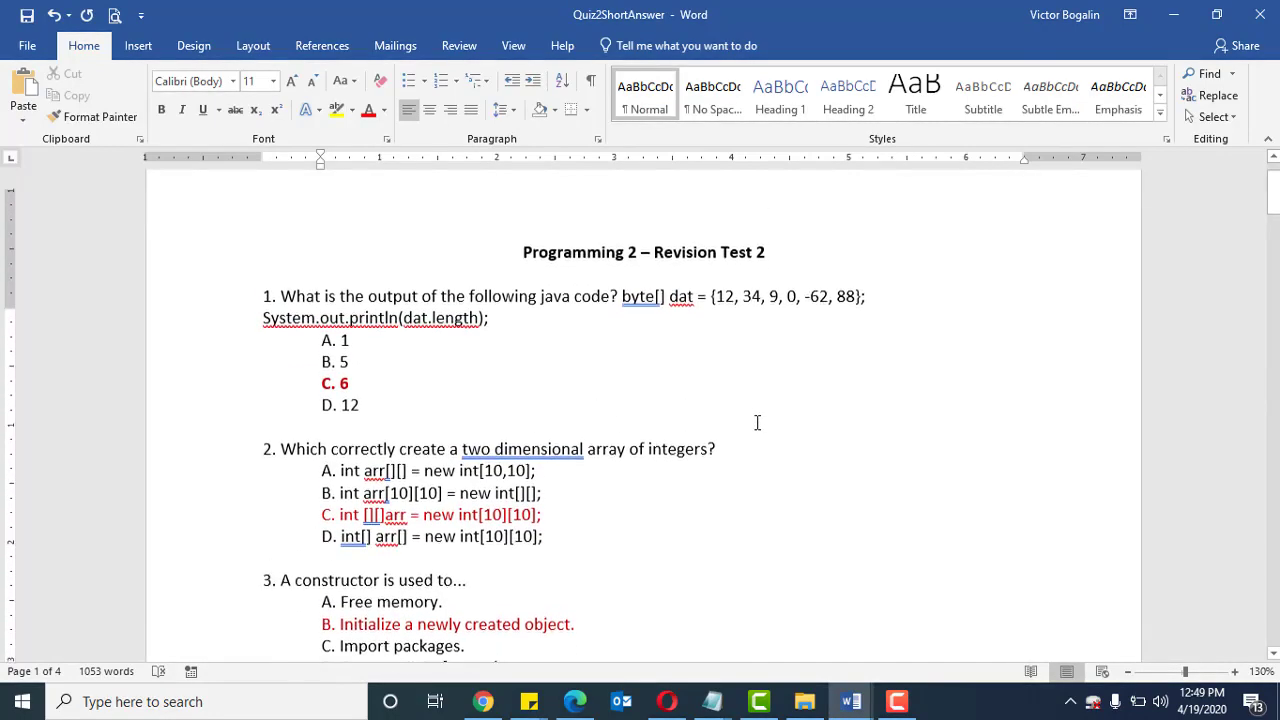
scroll(757, 423, down, 2)
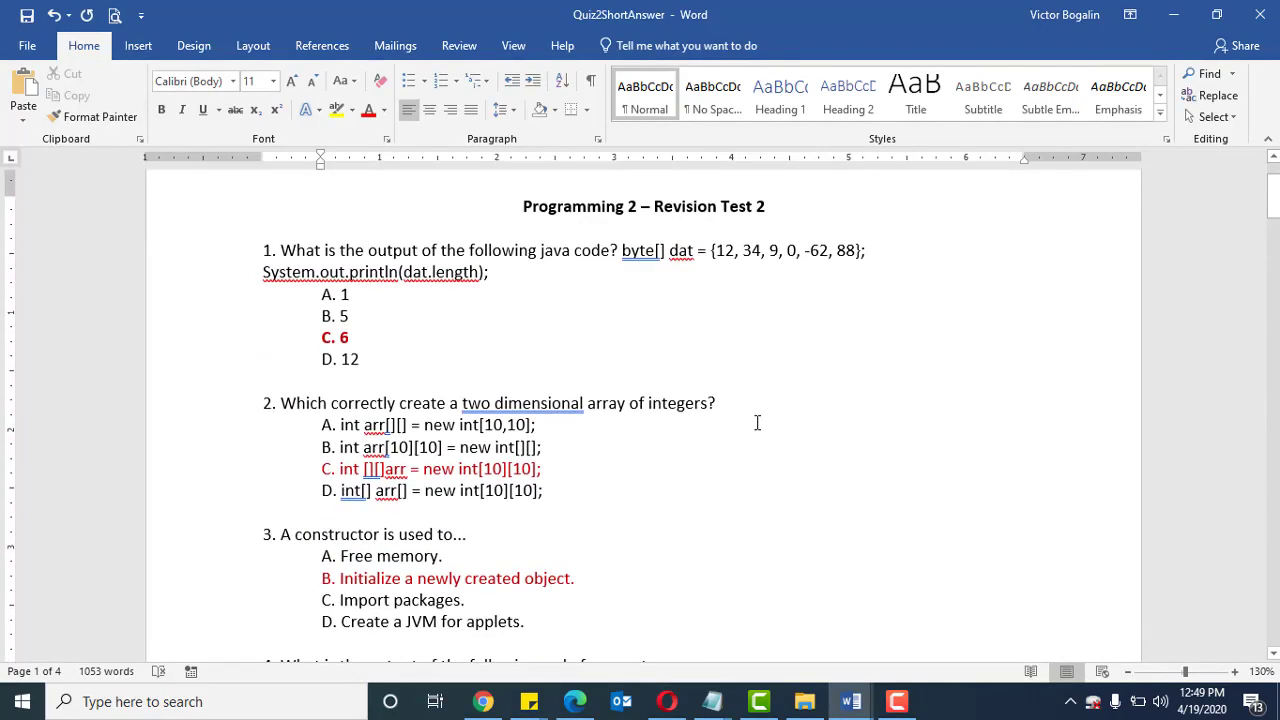
scroll(757, 423, down, 1)
scroll(757, 423, up, 3)
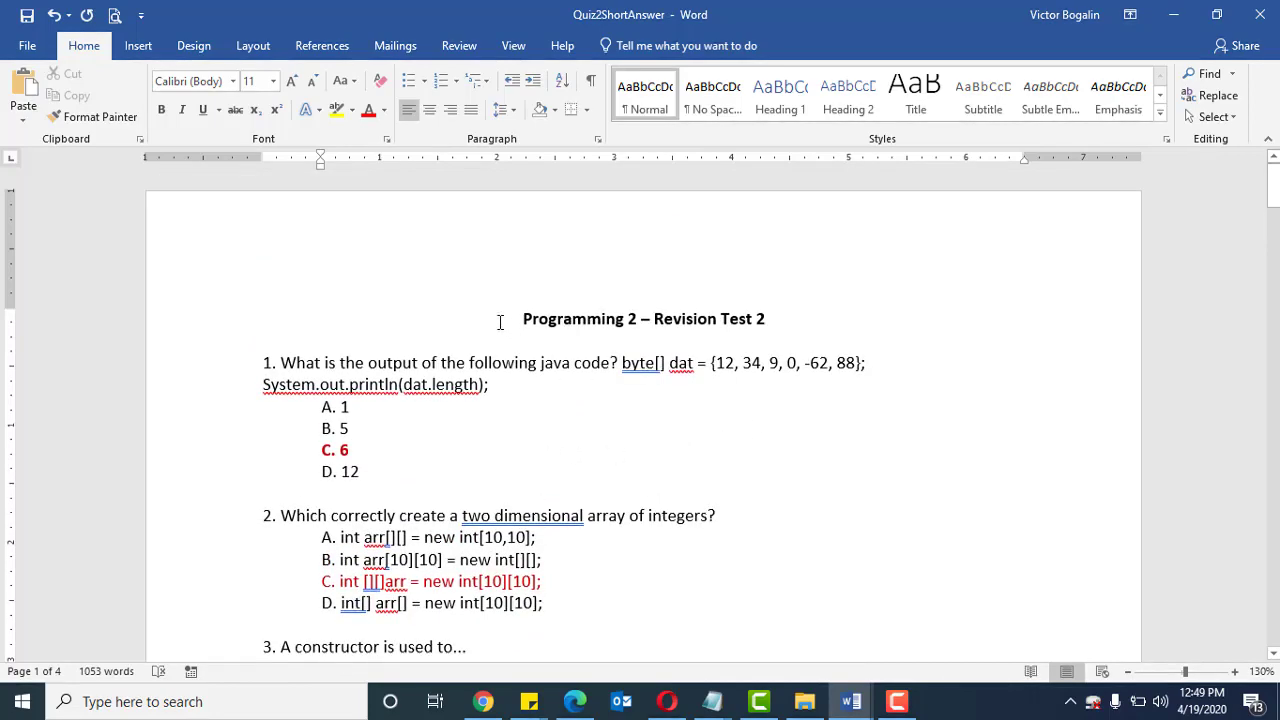
Save the document as a Plain Text file named Quiz2MCQ in the Java folder, accepting the default Windows text encoding
click(27, 45)
click(55, 231)
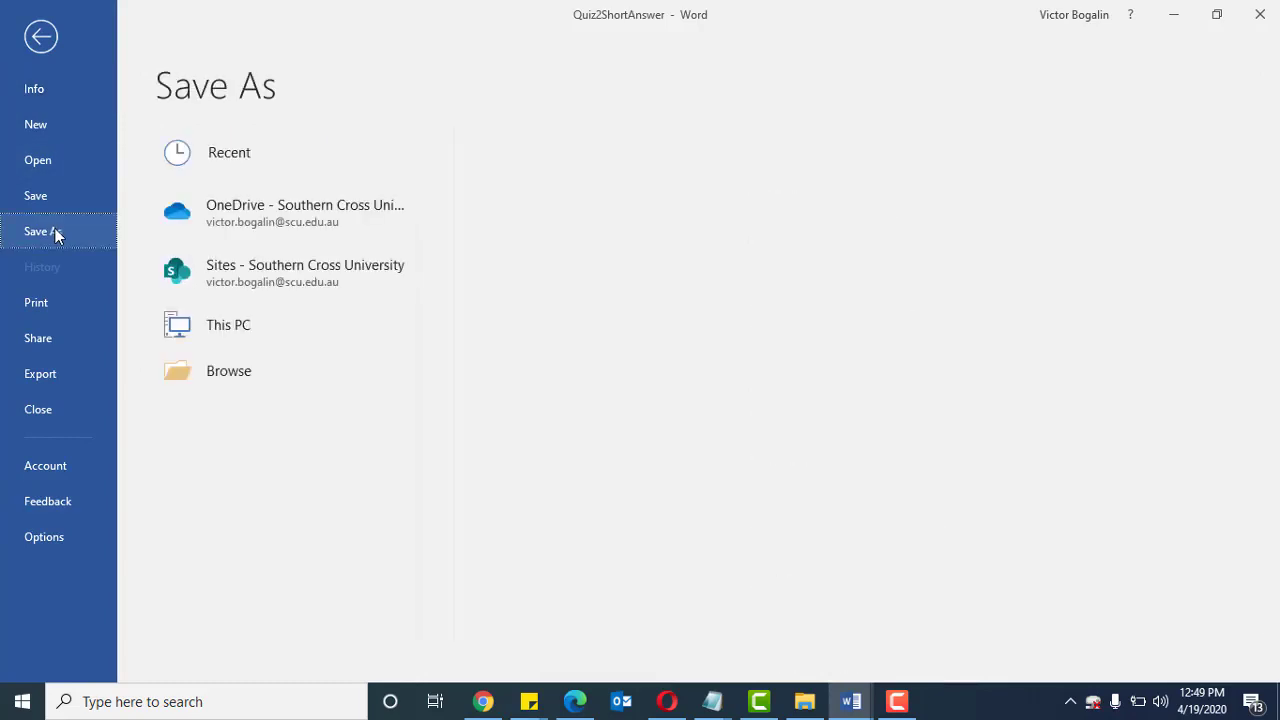
click(517, 179)
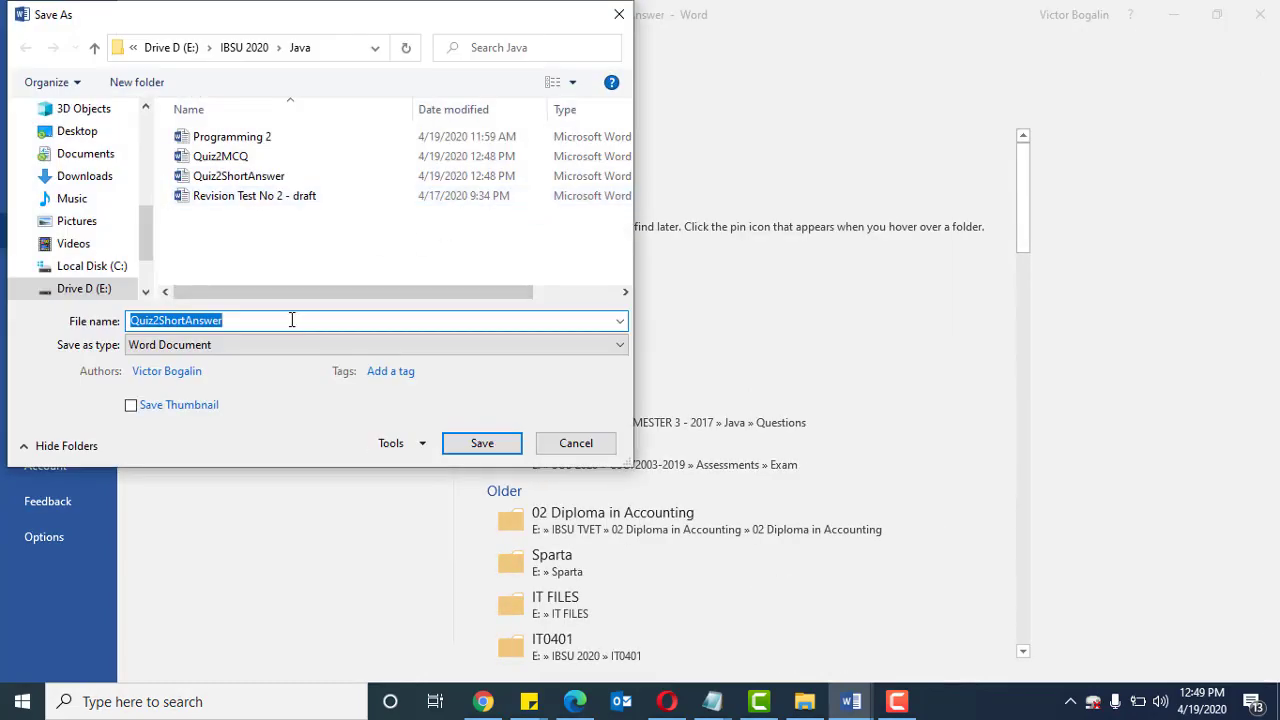
text(Quiz2)
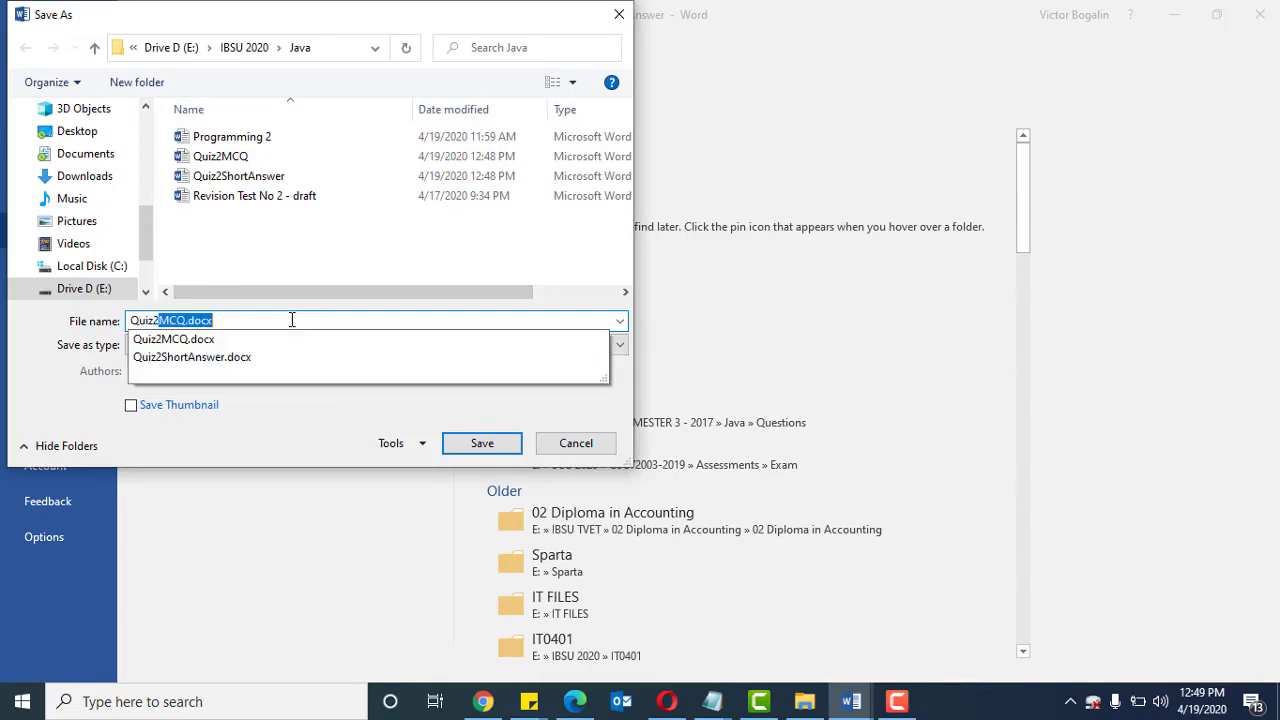
text(MC)
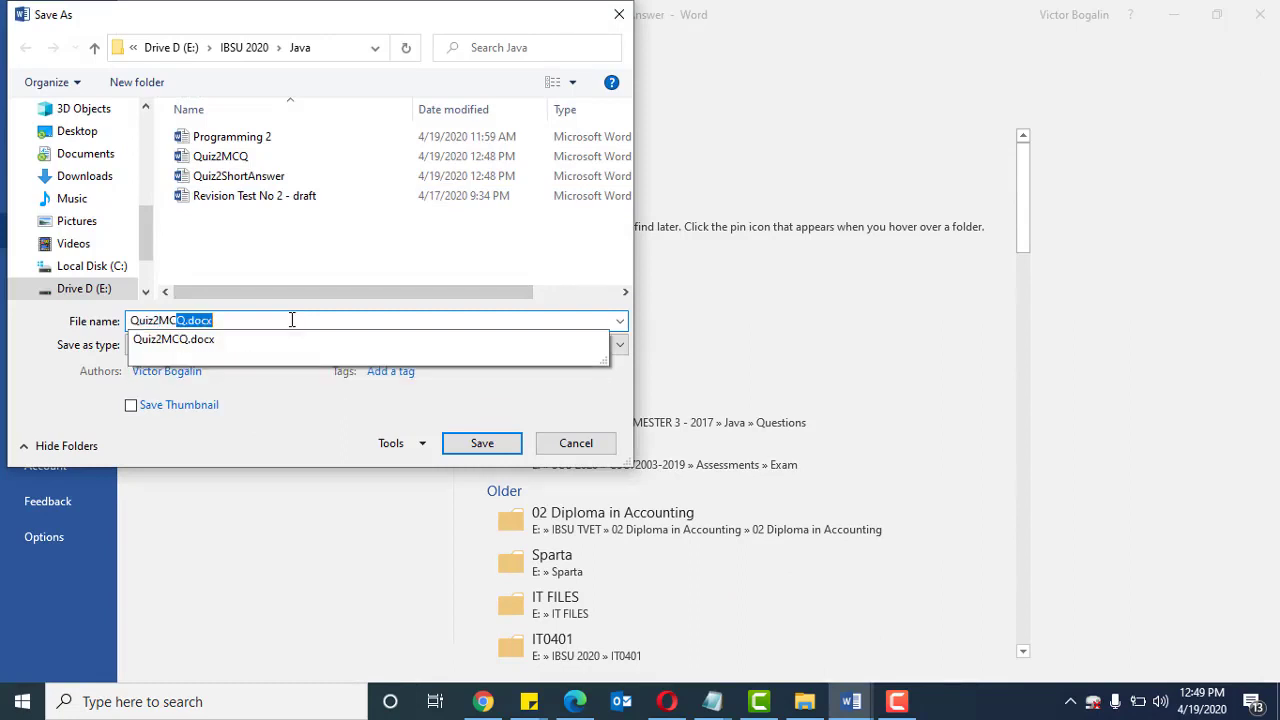
text(Q)
click(528, 298)
click(500, 348)
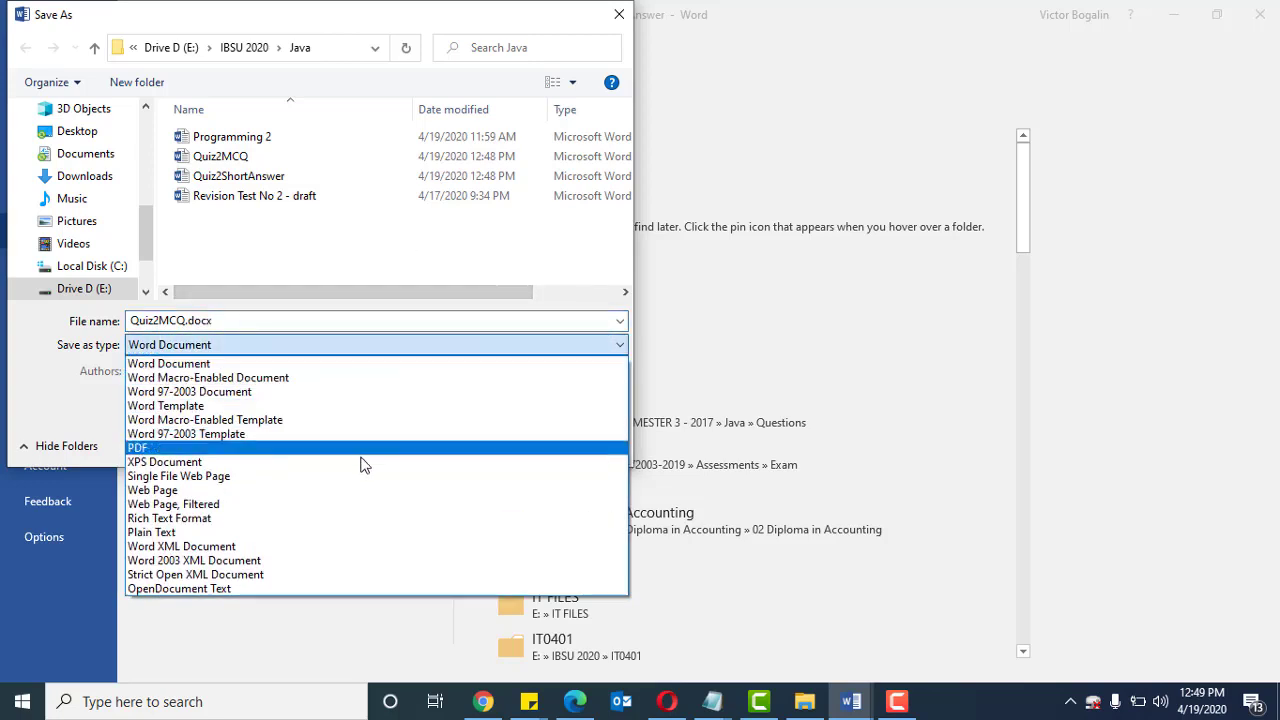
click(330, 531)
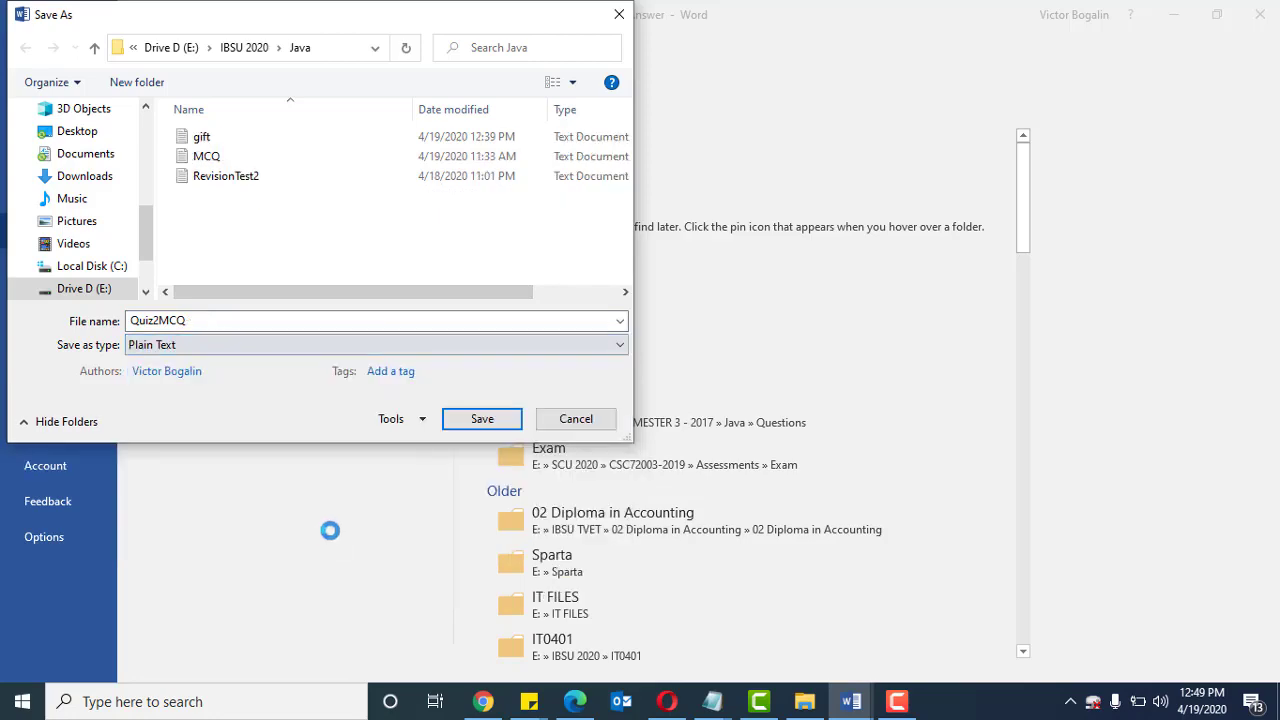
click(492, 421)
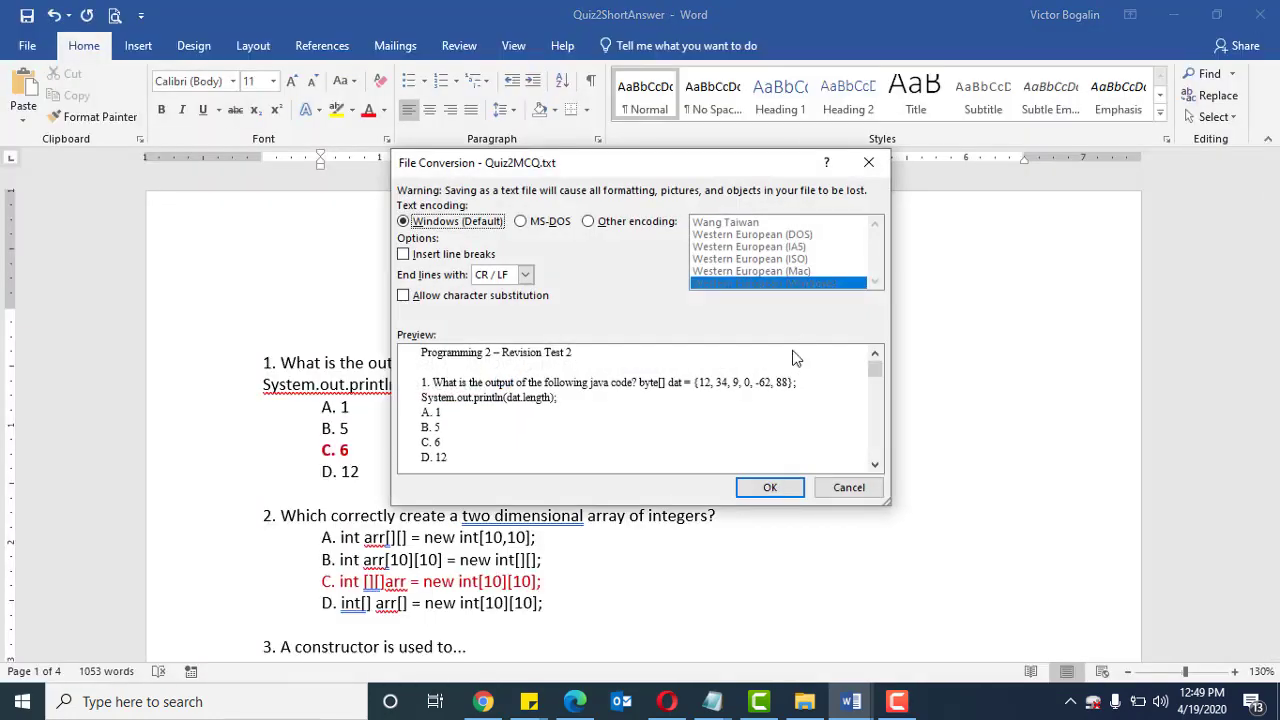
click(771, 489)
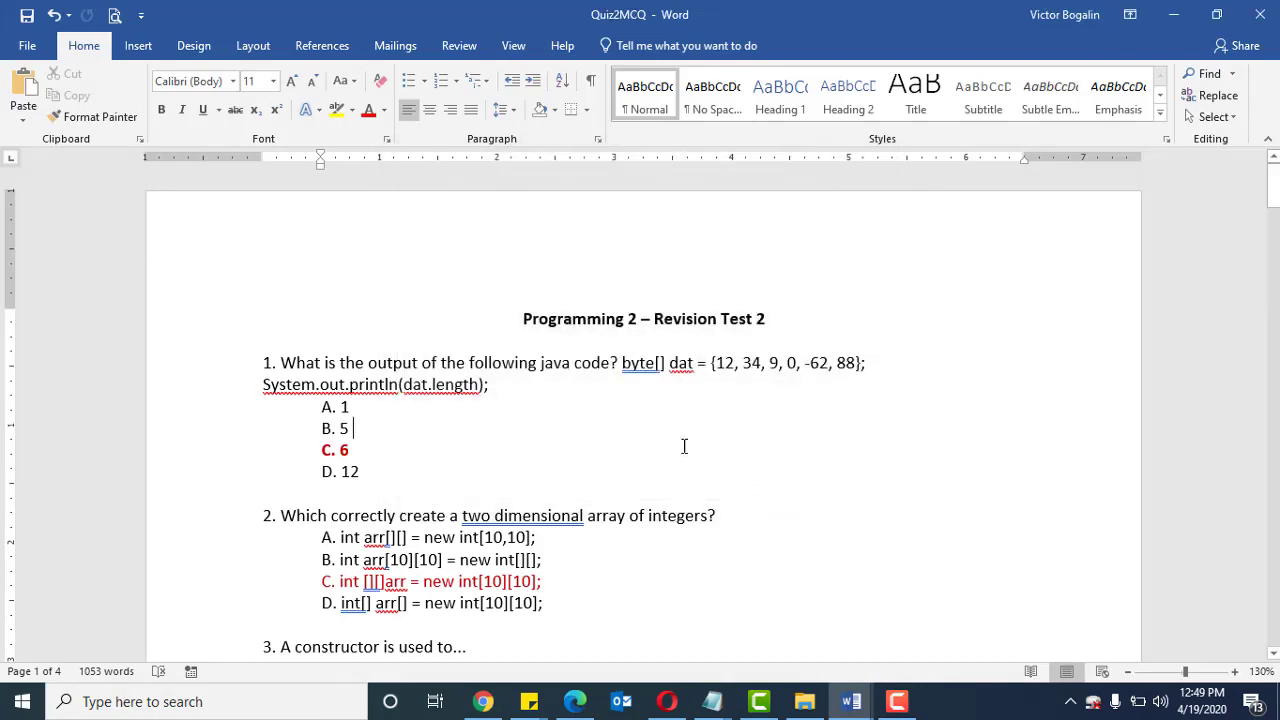
Prepare another copy of the document in the Java folder, named quiz2ShortAnswer.docx with Plain Text as its type
click(33, 44)
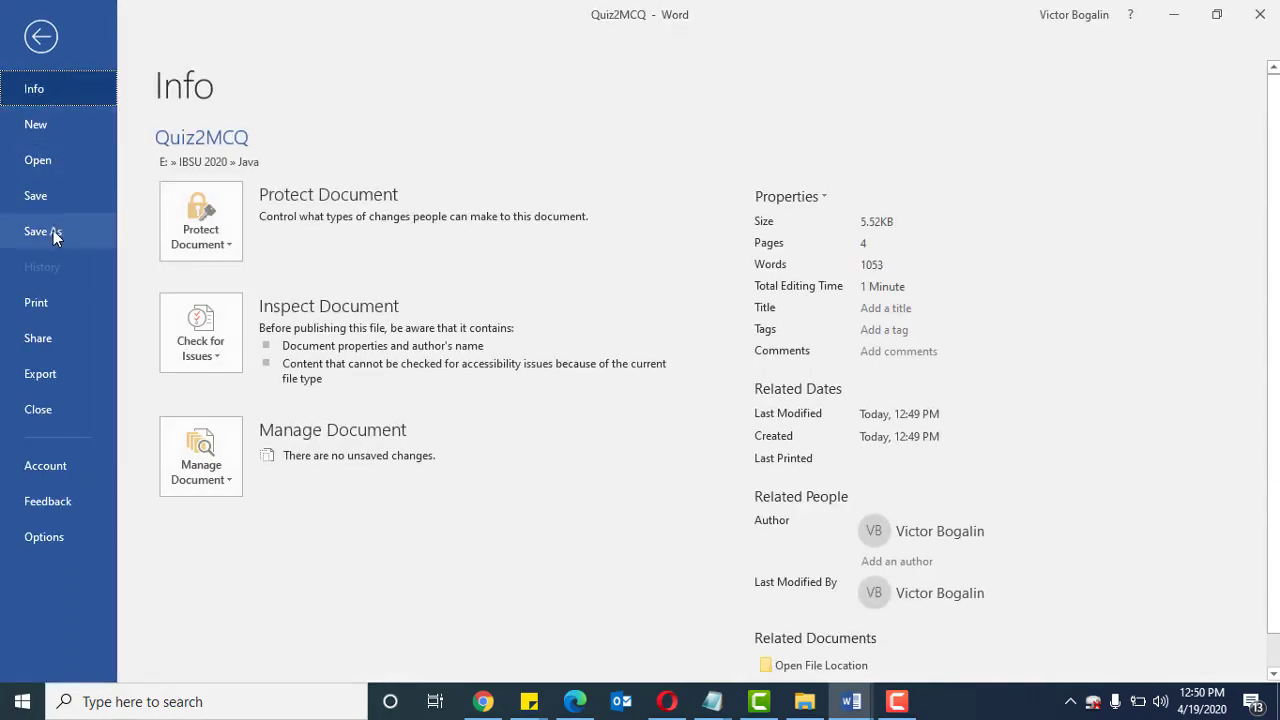
click(53, 230)
click(540, 175)
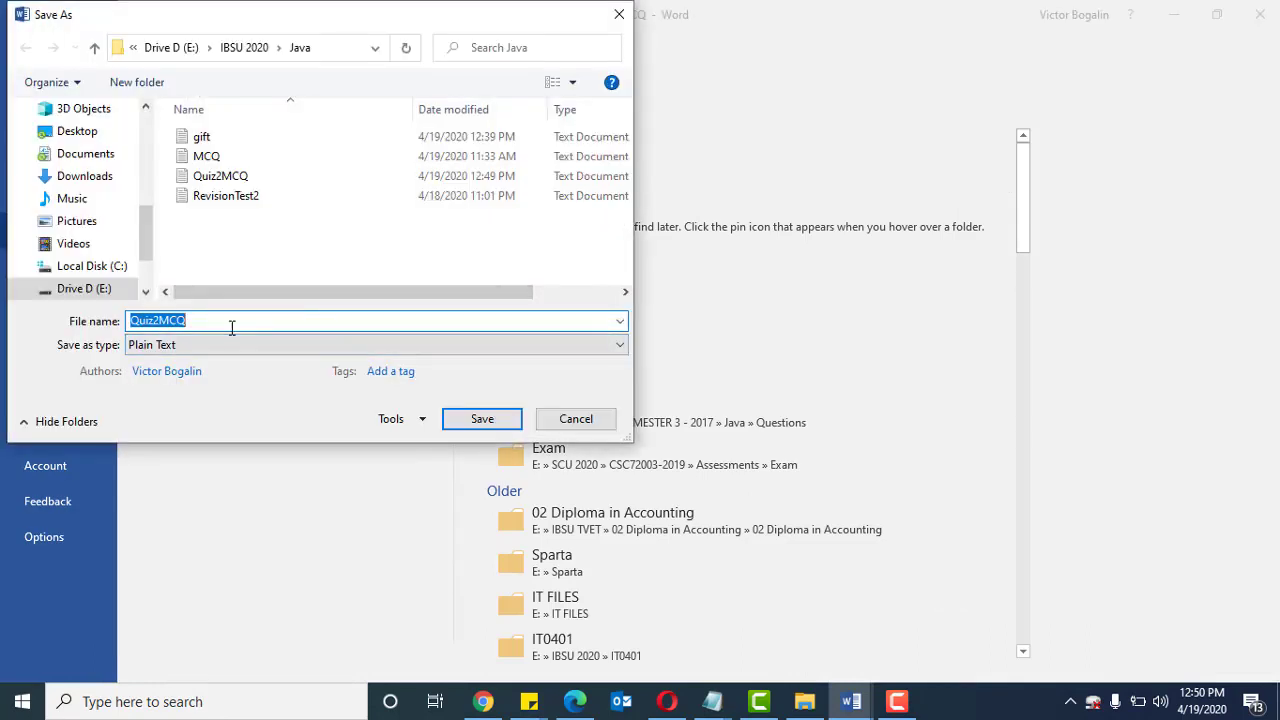
text(quiz2)
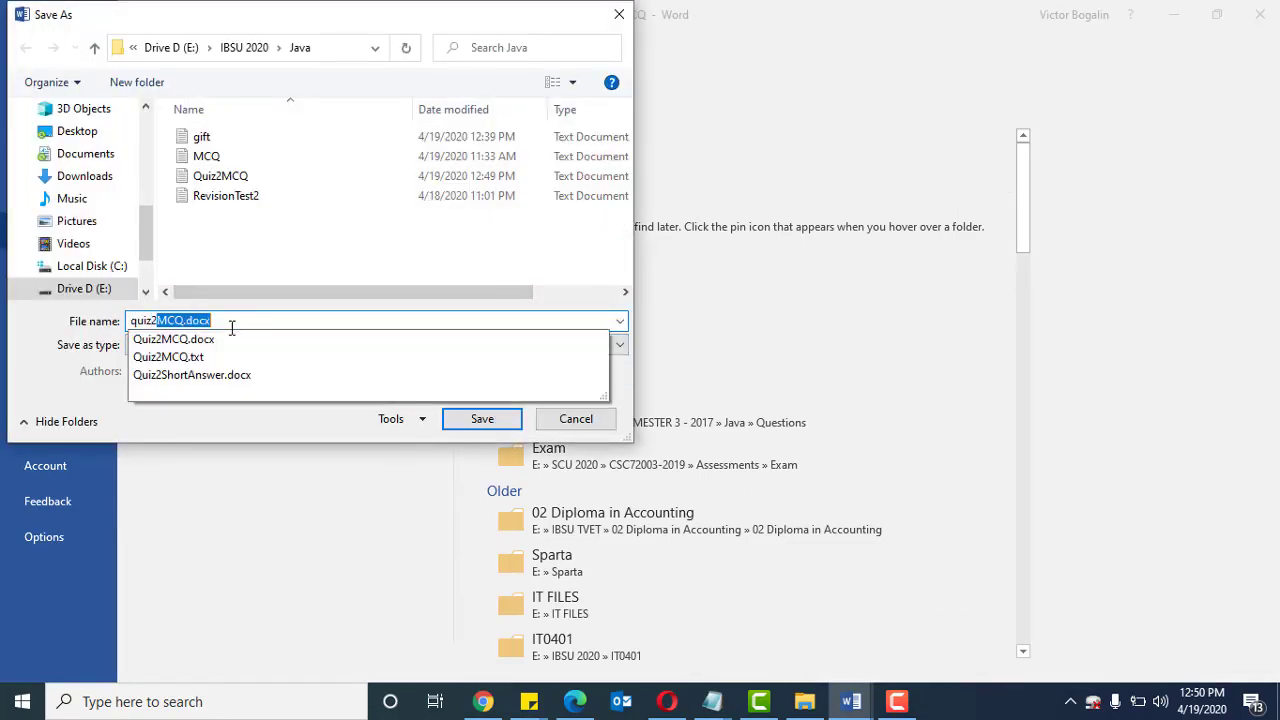
text(ShortAnswer)
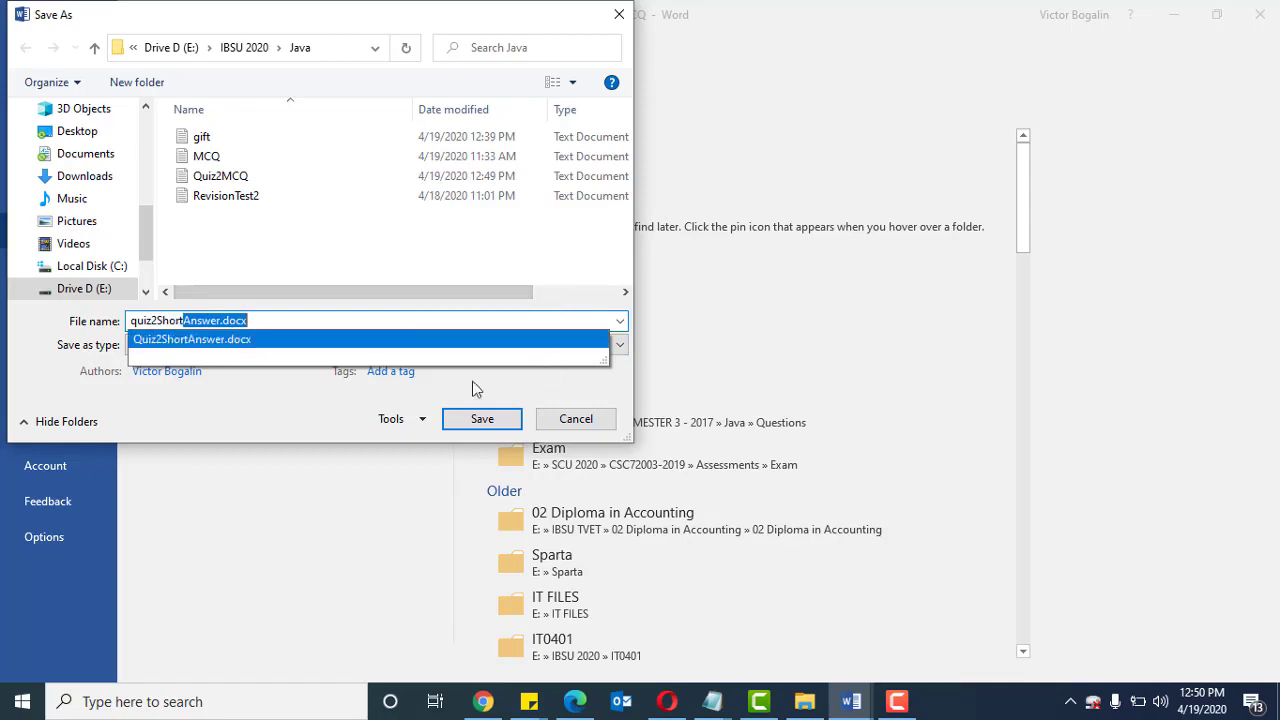
click(311, 391)
click(295, 346)
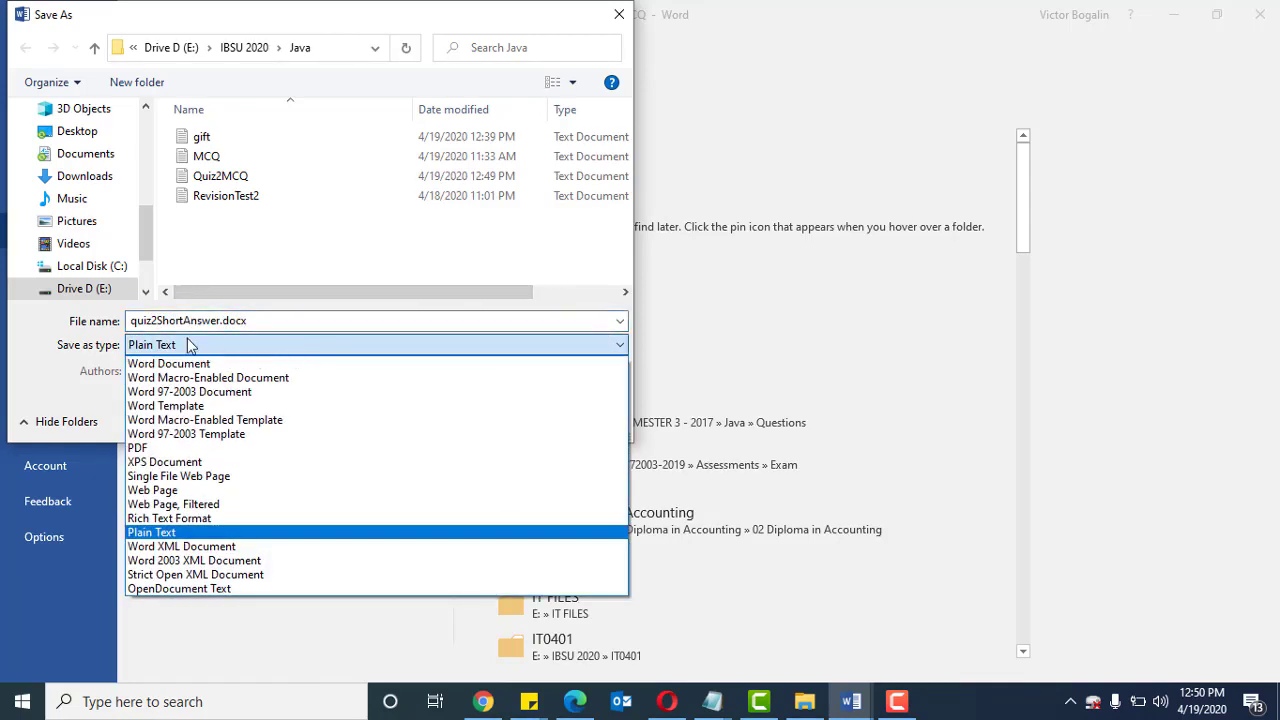
click(150, 532)
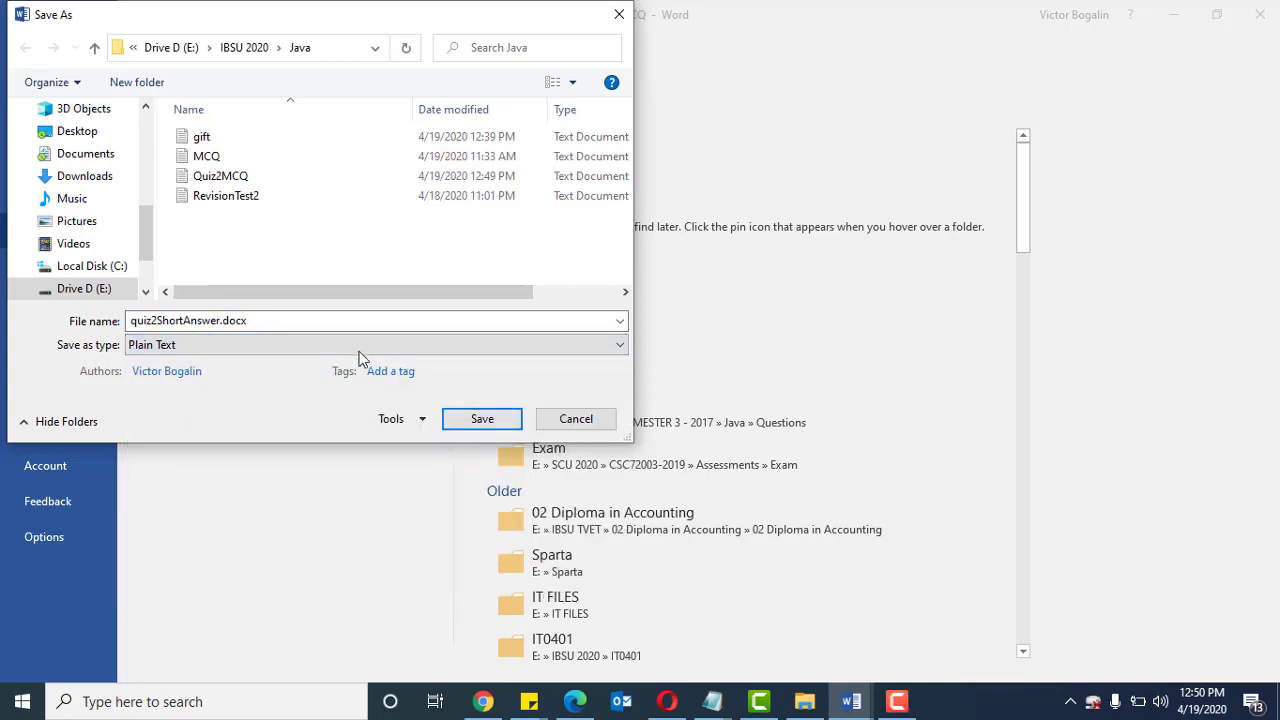
Remove the .docx extension from the file name and save the plain text copy as quiz2ShortAnswer with the default Windows text encoding
click(377, 322)
key(BackSpace)
key(BackSpace)
key(BackSpace)
key(BackSpace)
key(BackSpace)
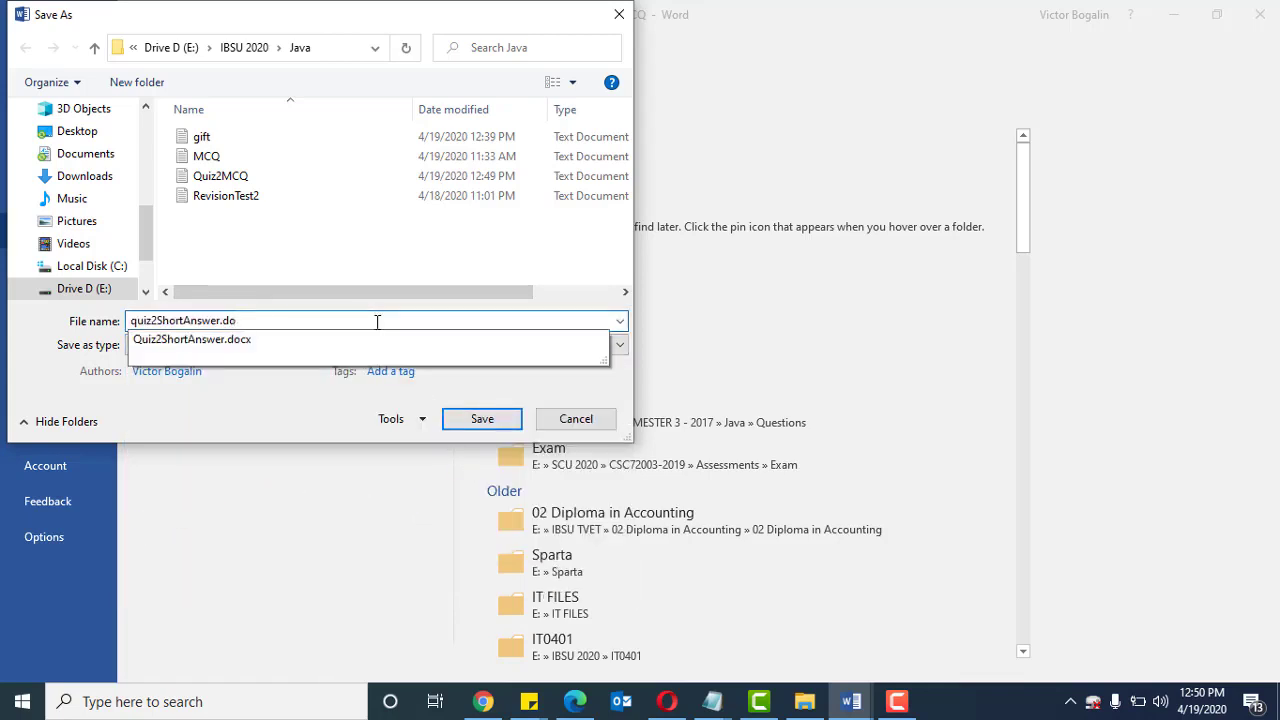
click(305, 397)
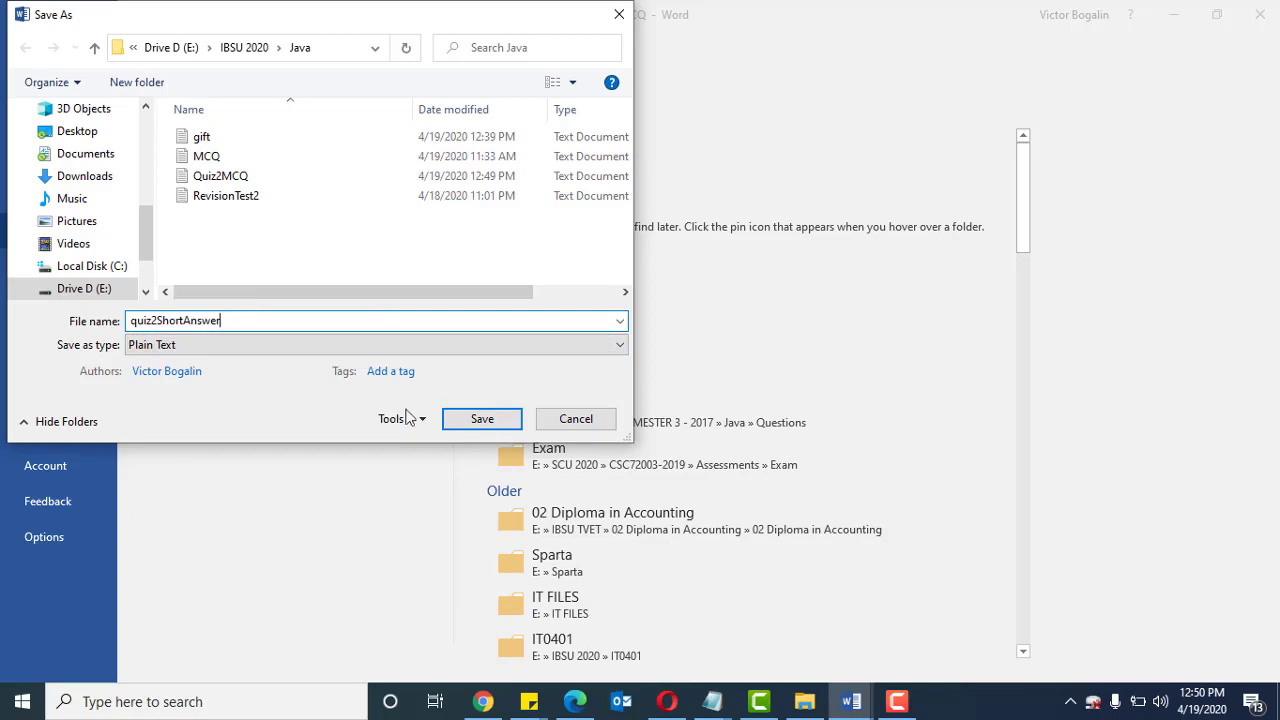
click(476, 421)
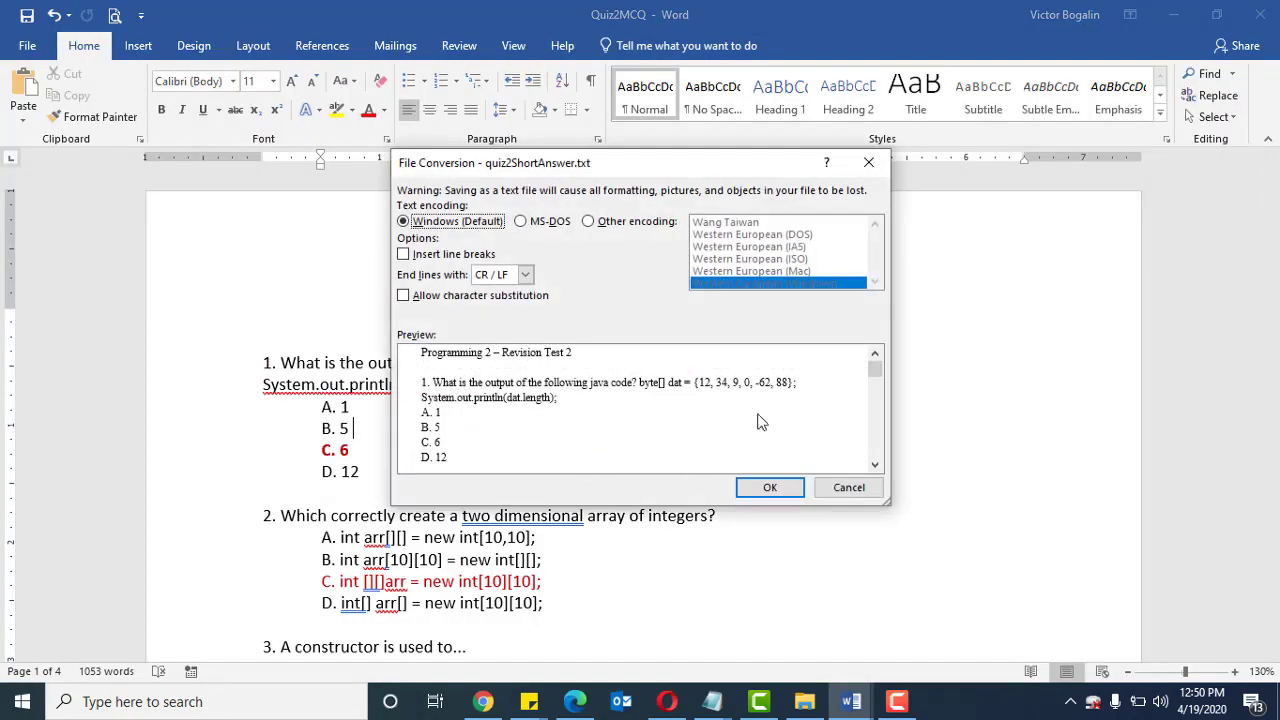
click(770, 487)
Open the Quiz2MCQ text file from the Java folder and delete its title, the blank line and the first question's number
click(806, 703)
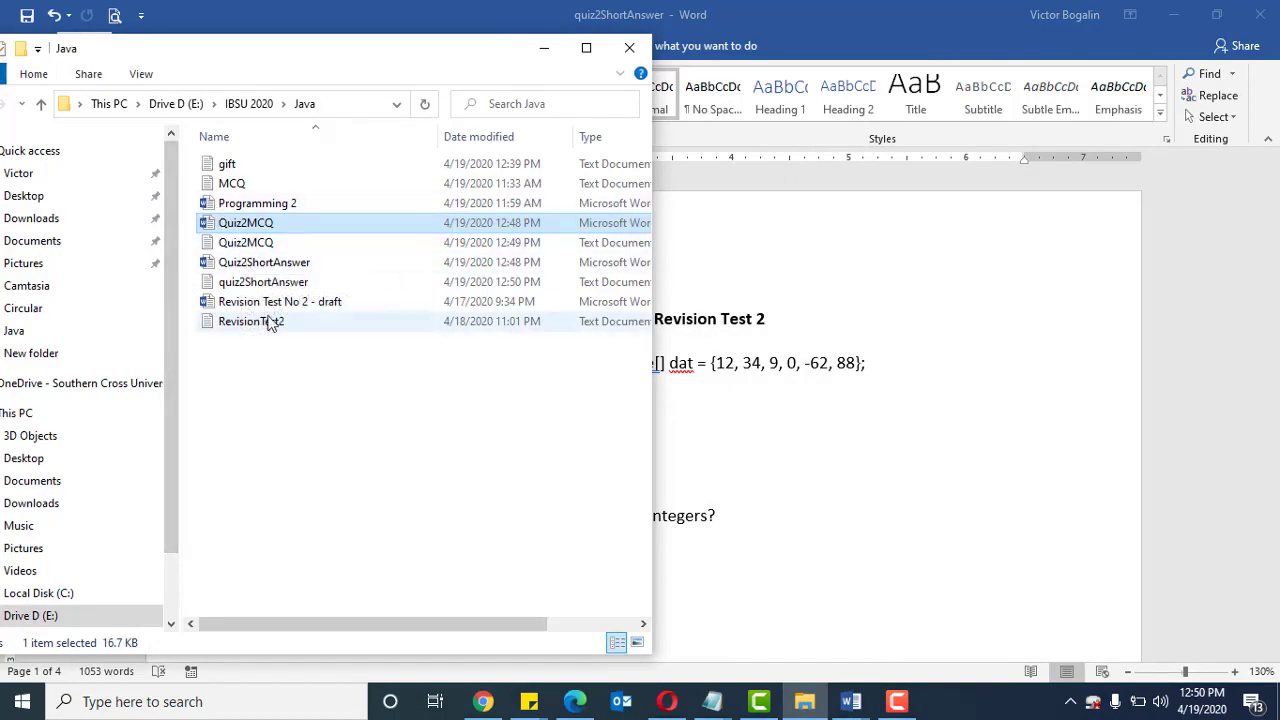
double_click(272, 243)
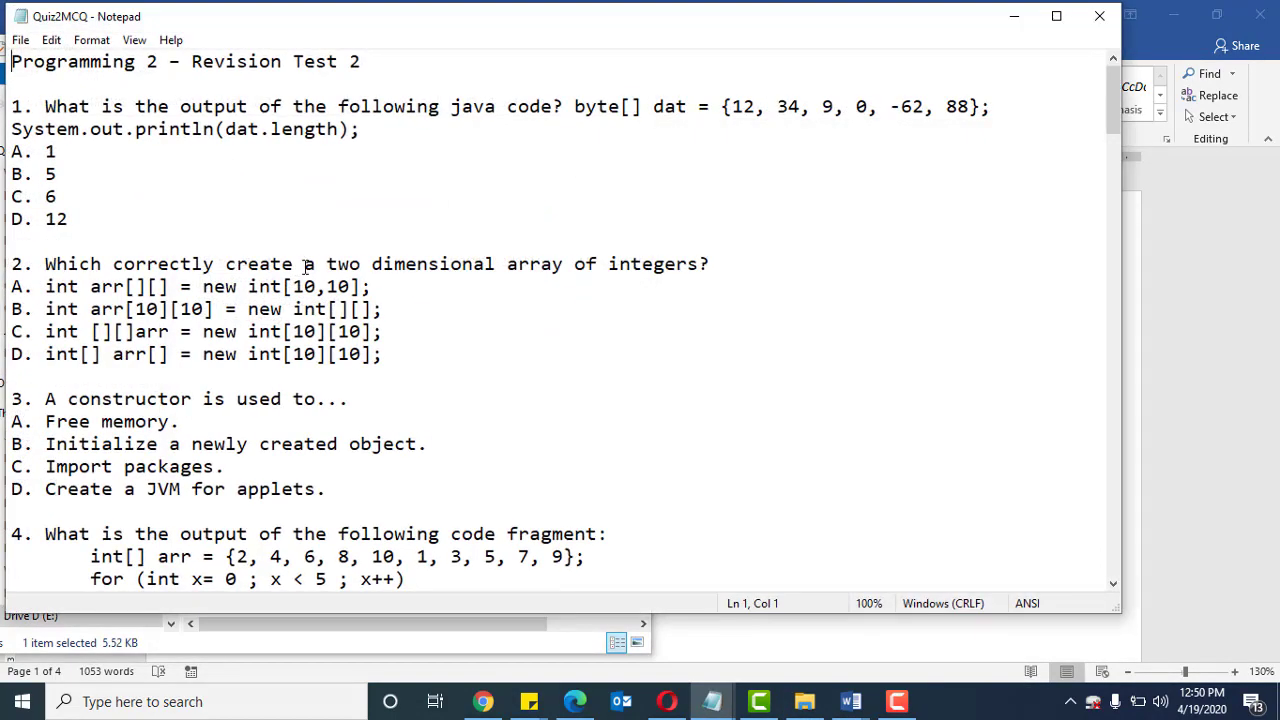
click(418, 63)
key(Home)
key(shift+Down)
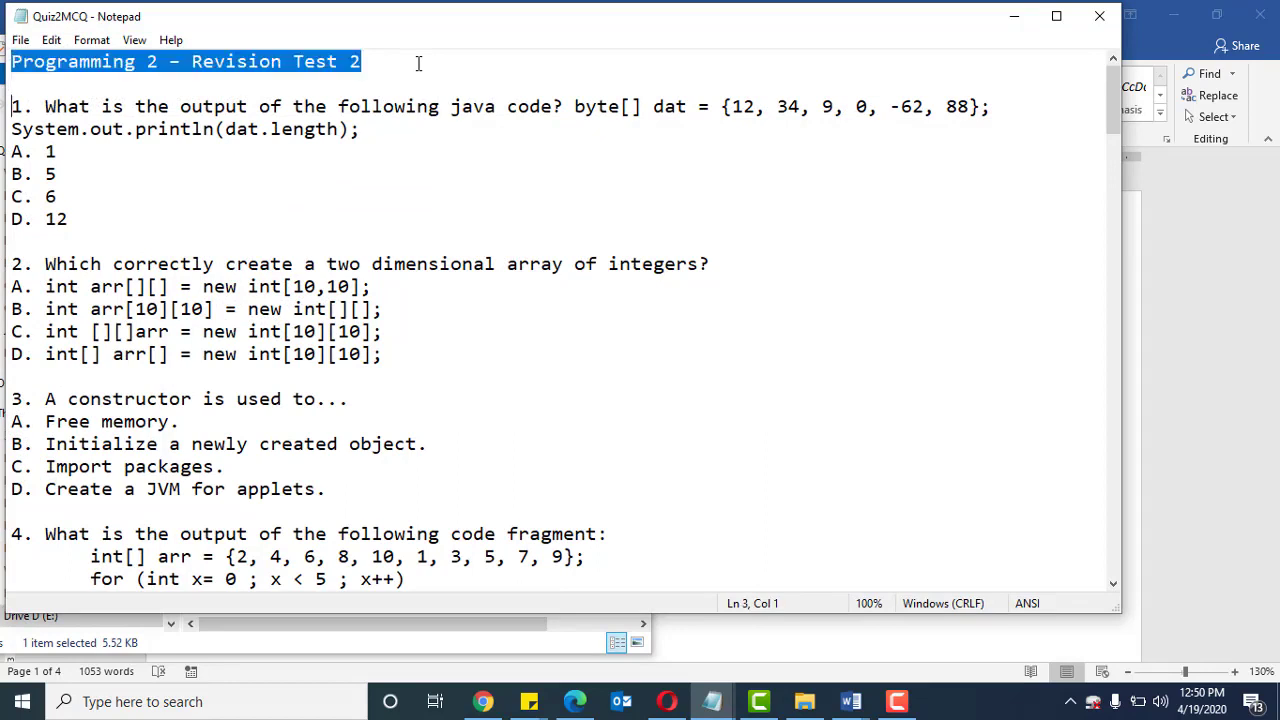
key(shift+Right)
key(shift+Right)
key(shift+Right)
key(Delete)
Add the line "ANSWER: C" directly below choice D of the first question
key(Down)
key(Down)
key(Down)
key(Down)
key(Down)
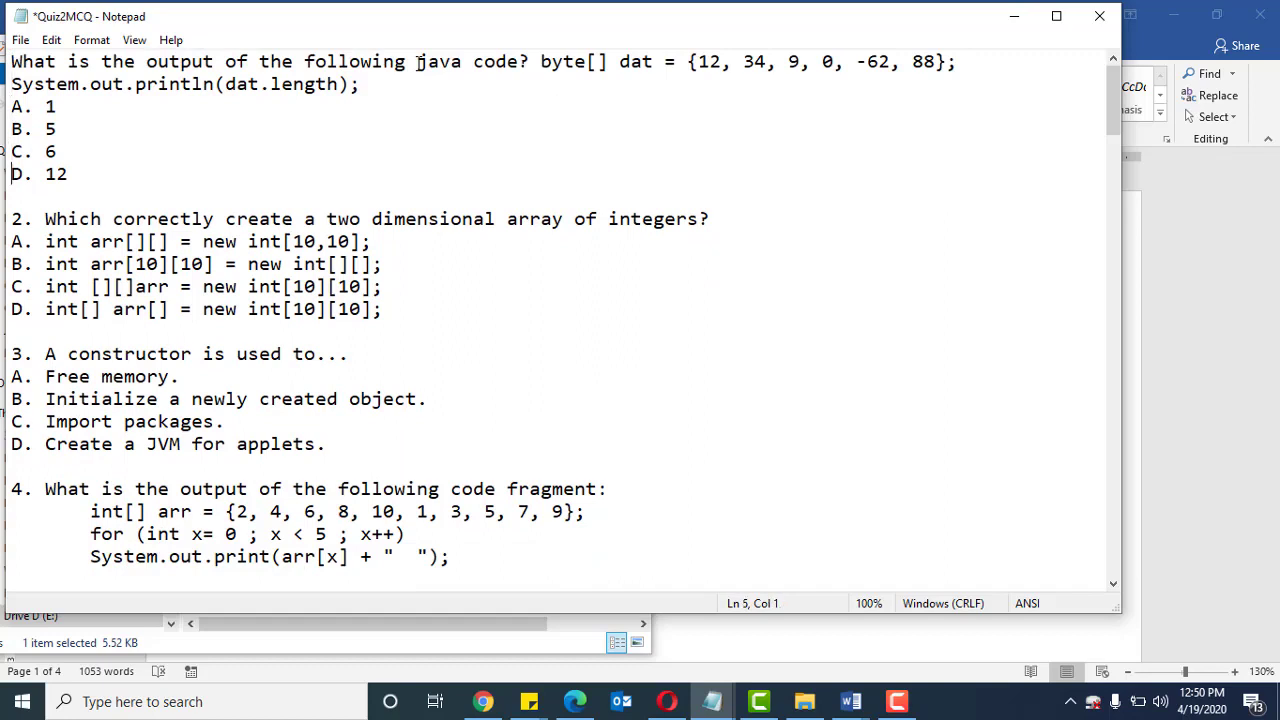
key(Return)
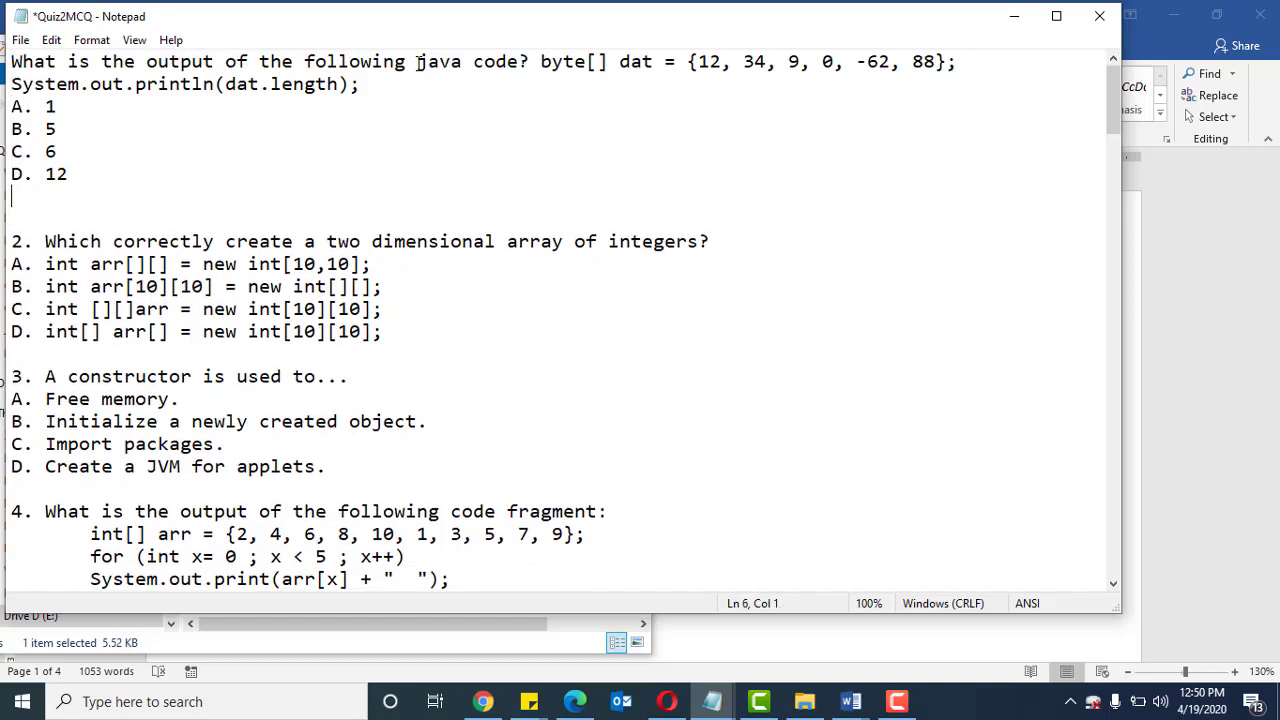
text(ANSWER: )
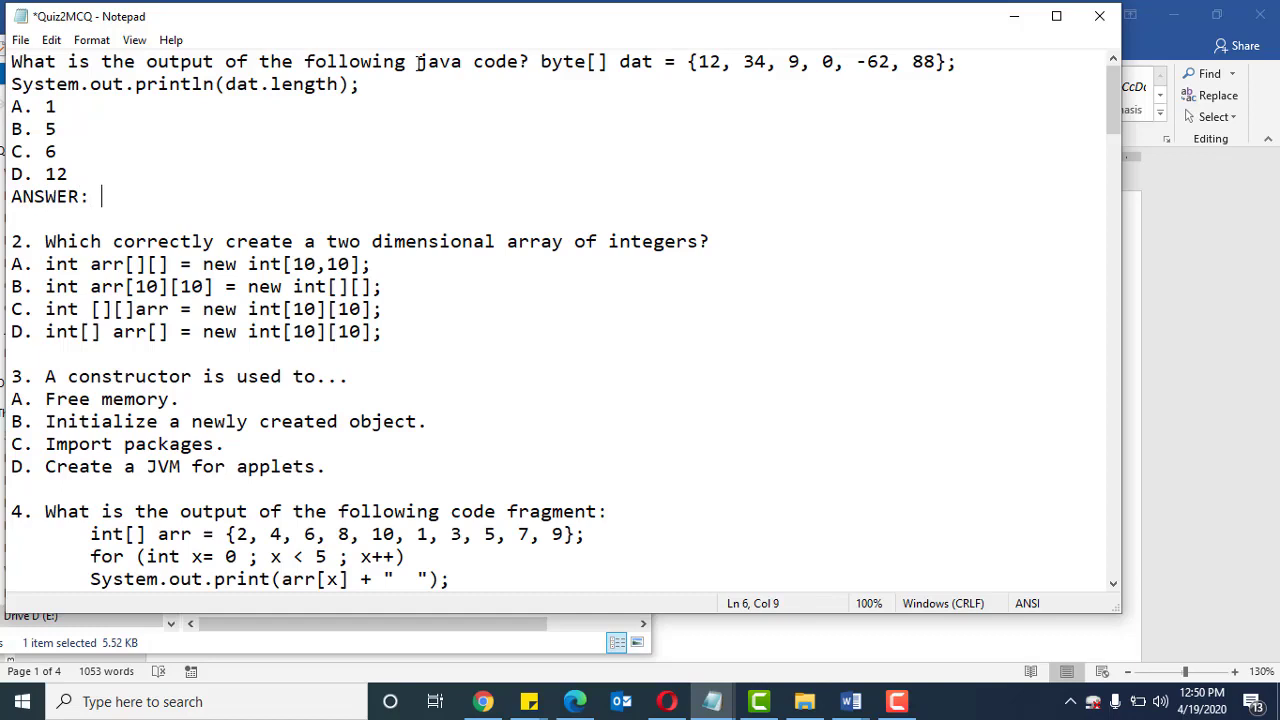
text(C)
Join the System.out.println line of the first question onto the question text above it, separated by a space
key(Up)
key(Up)
key(Up)
key(Up)
key(Up)
key(ctrl+Left)
key(ctrl+Left)
key(End)
key(BackSpace)
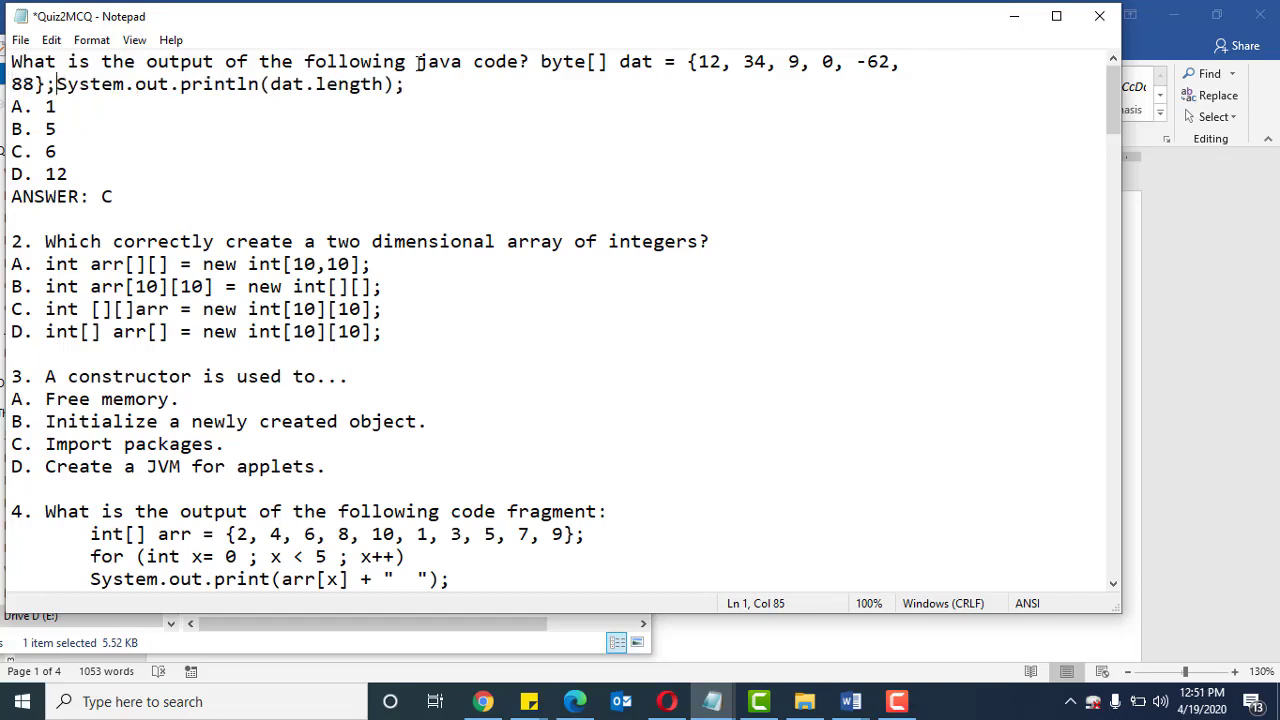
Copy the first question's answer line below the second question's choices and change it to "ANSWER: B"
key(Down)
key(Down)
key(Down)
key(Down)
key(Down)
key(Down)
key(Down)
key(Down)
key(Down)
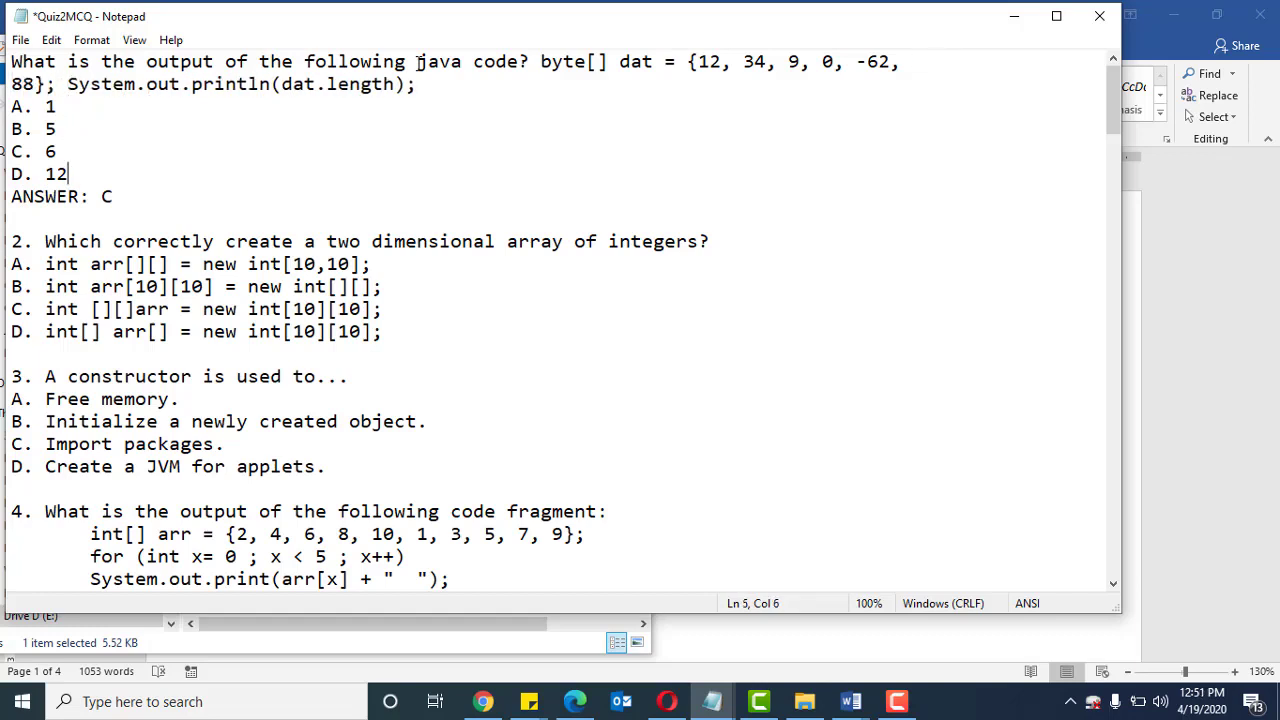
key(Up)
key(Up)
key(Up)
key(Up)
key(shift+End)
key(ctrl+c)
key(Down)
key(Down)
key(Down)
key(Down)
key(Down)
key(Down)
key(Down)
key(Return)
key(Up)
key(ctrl+v)
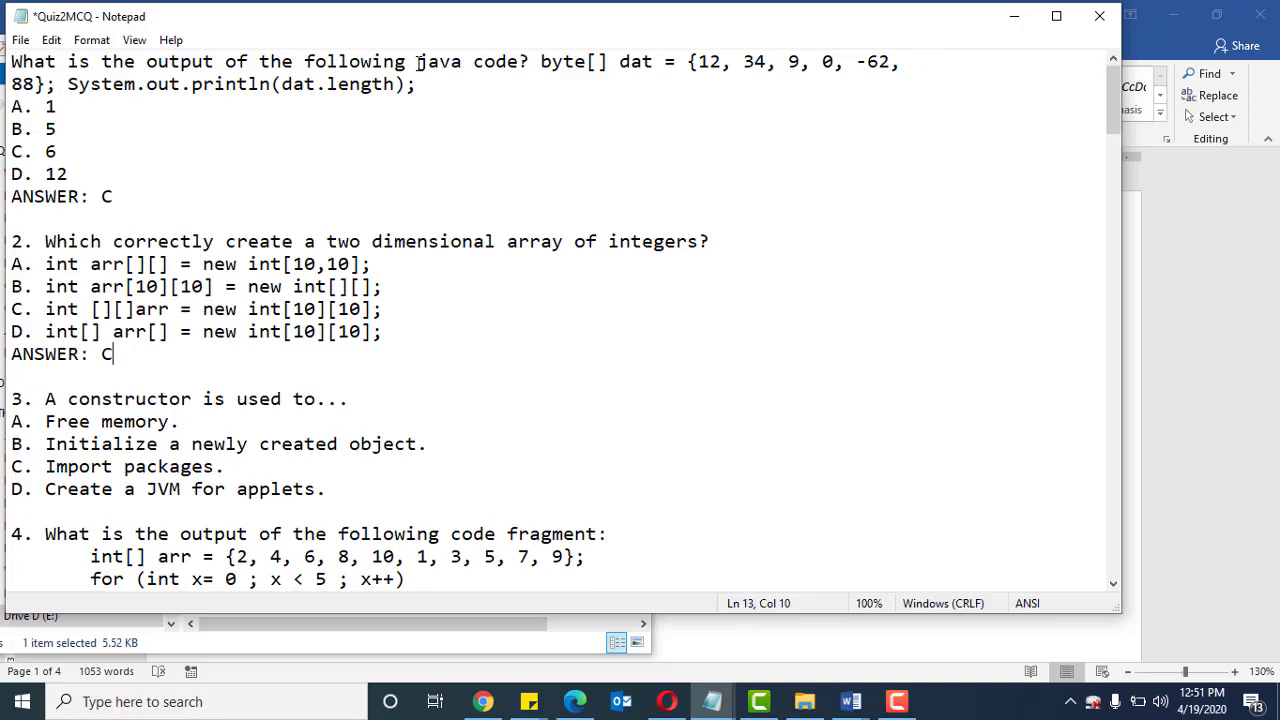
key(BackSpace)
text(B)
Delete the number in front of the second question, about creating a two dimensional array
key(Up)
key(Up)
key(Up)
key(Up)
key(Up)
key(Up)
key(Down)
key(shift+Right)
key(shift+Right)
key(shift+Right)
key(Delete)
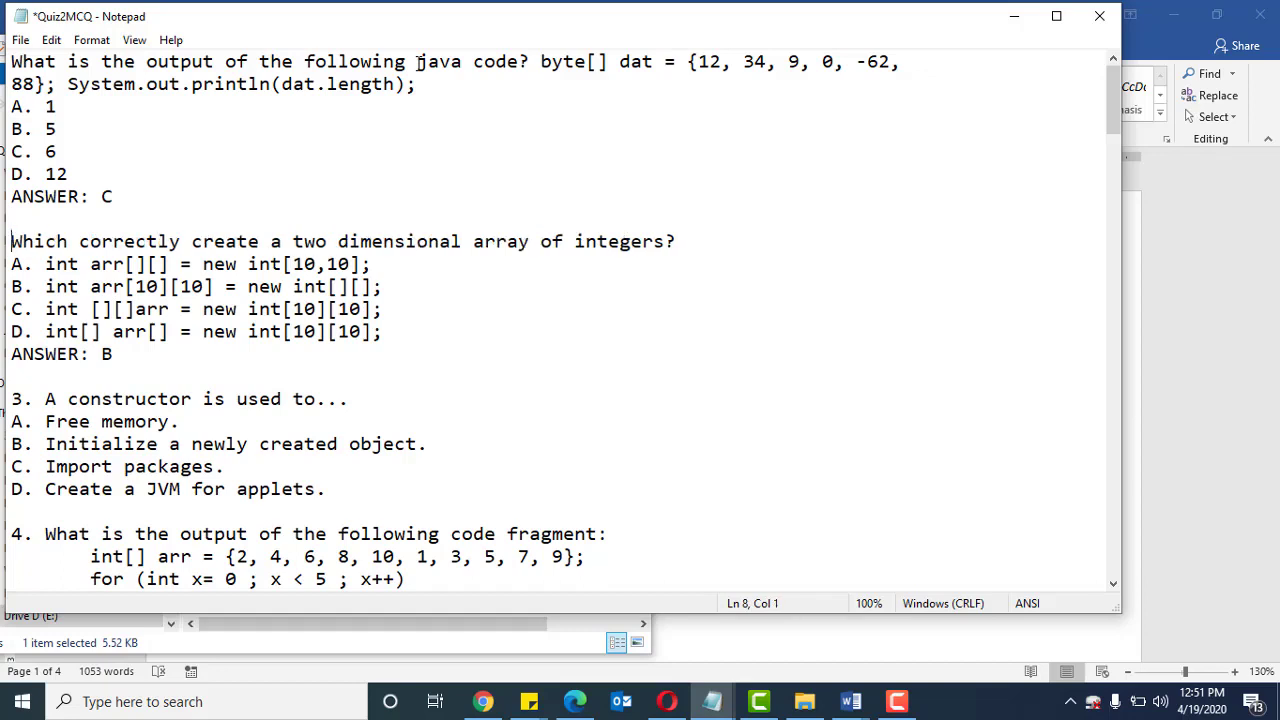
Delete the number in front of the third question, about what a constructor is used for
key(Down)
key(Down)
key(Down)
key(Down)
key(Down)
key(Down)
key(Down)
key(shift+Right)
key(shift+Right)
key(shift+Right)
key(Delete)
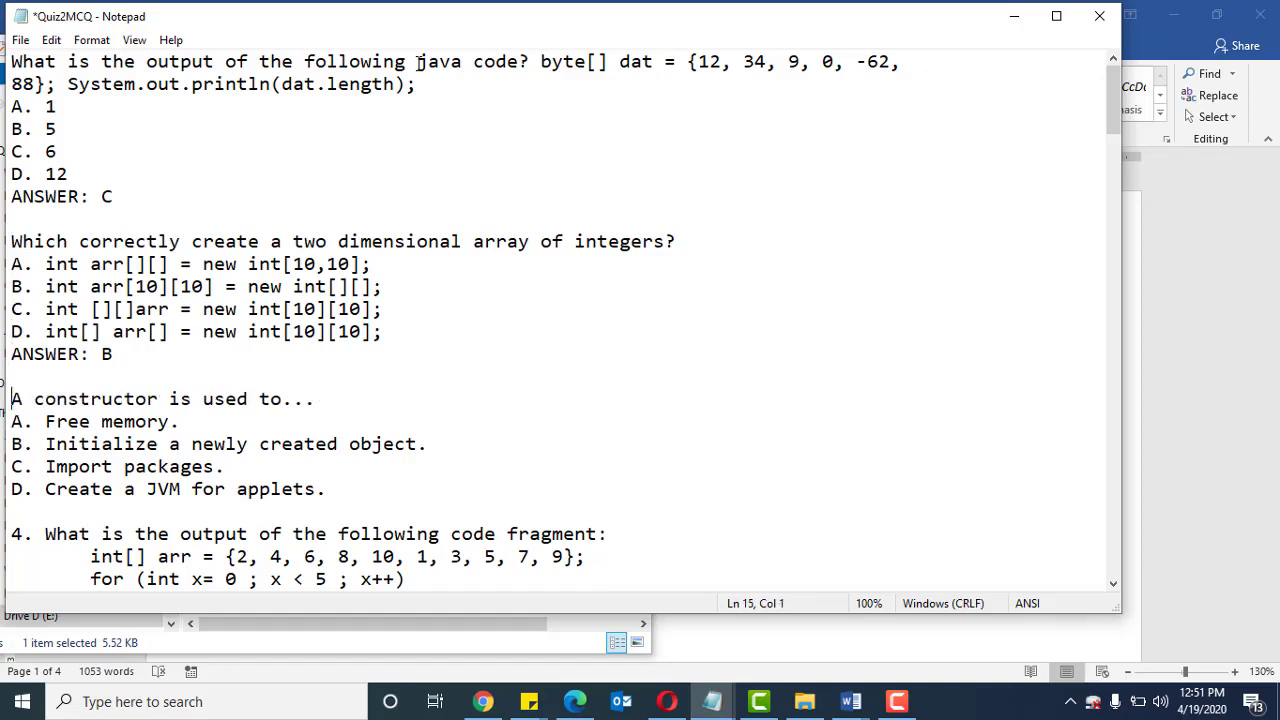
Paste the copied answer line below the third question's choices on its own line and change it to "ANSWER: B"
key(Down)
key(Down)
key(Down)
key(Down)
key(Down)
key(ctrl+v)
key(Return)
key(Left)
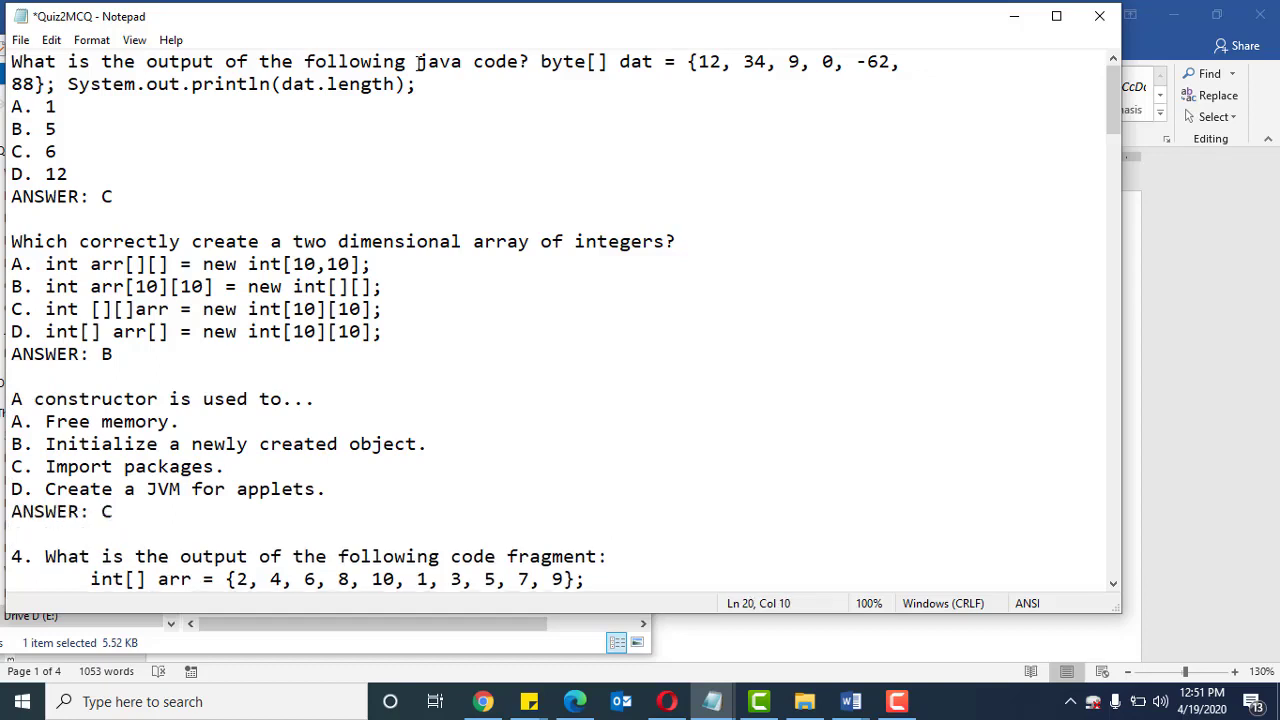
key(BackSpace)
text(B)
Delete the number in front of the fourth question, about the output of the code fragment
key(Down)
key(Down)
key(Down)
key(Down)
key(Down)
key(Down)
key(Down)
key(Down)
key(Down)
key(Down)
key(Down)
key(Down)
key(Up)
key(Up)
key(Up)
key(Up)
key(Up)
key(Up)
key(Up)
key(Up)
key(Up)
key(Up)
key(Up)
key(Up)
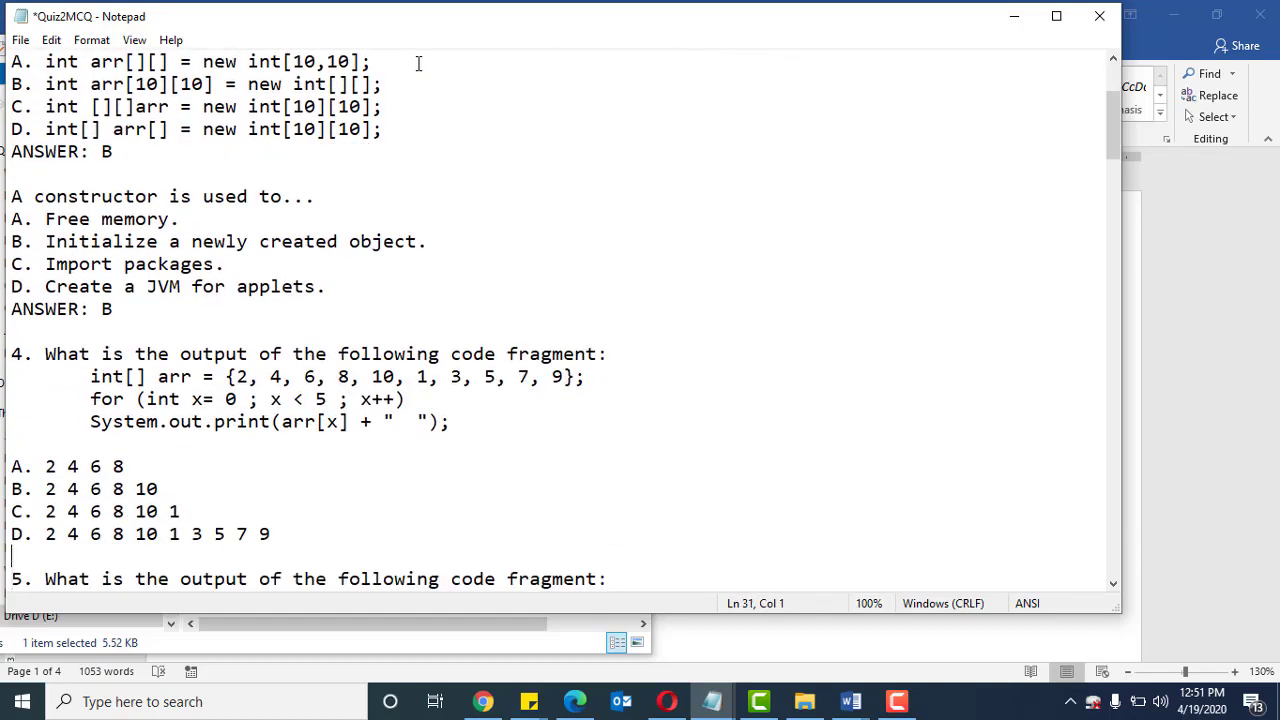
key(Down)
key(Down)
key(shift+Right)
key(shift+Right)
key(shift+Right)
key(Delete)
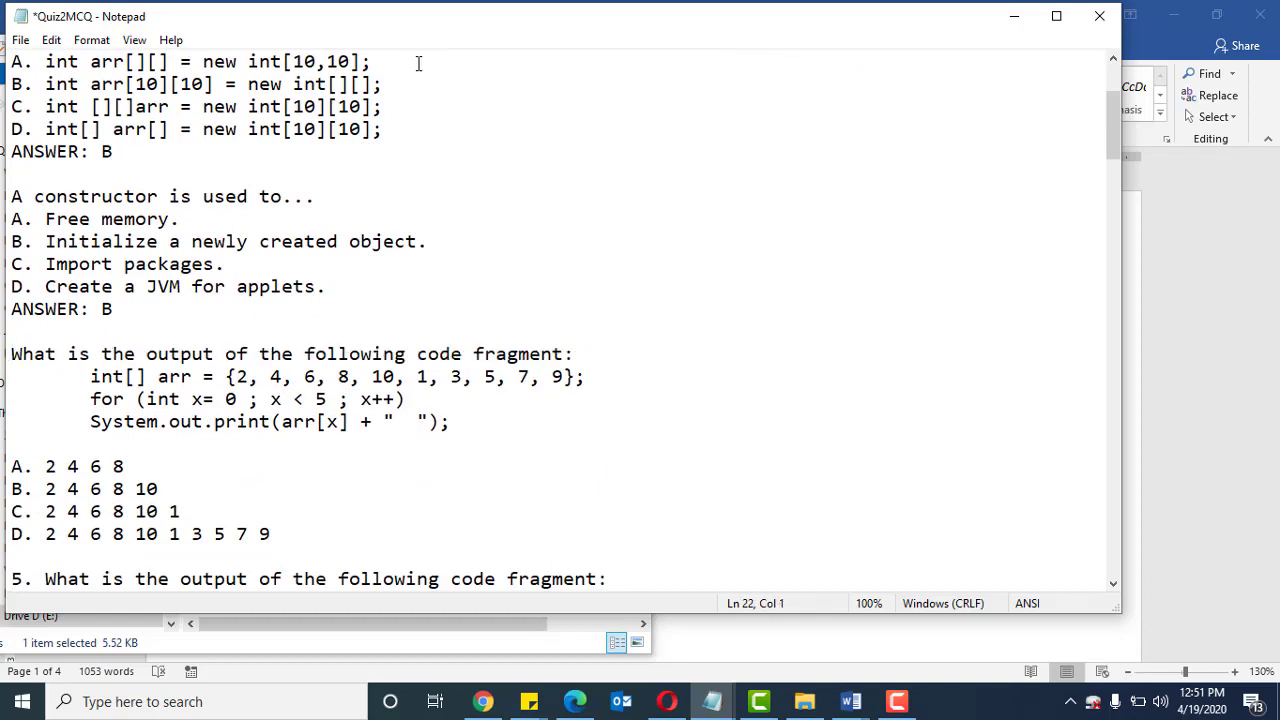
Merge the fourth question's code lines into one continuous line with the question text, removing the line breaks and indentation
key(End)
key(Delete)
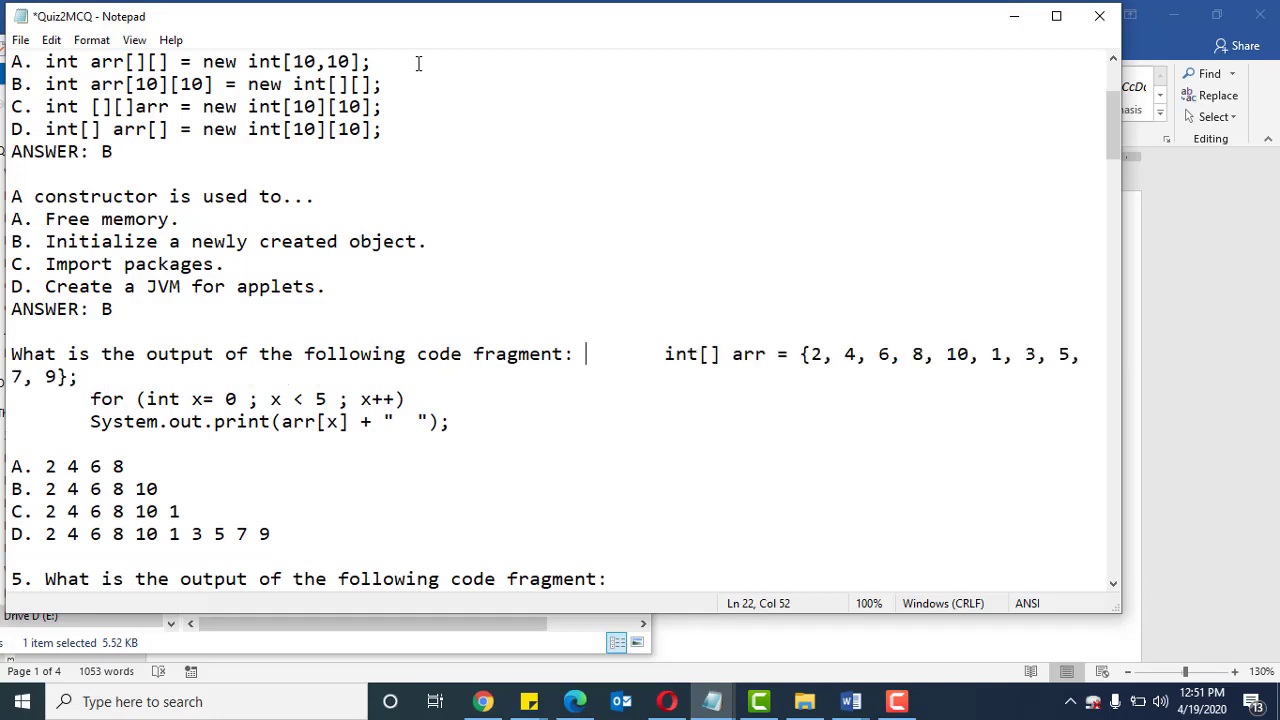
key(ctrl+shift+Right)
key(Delete)
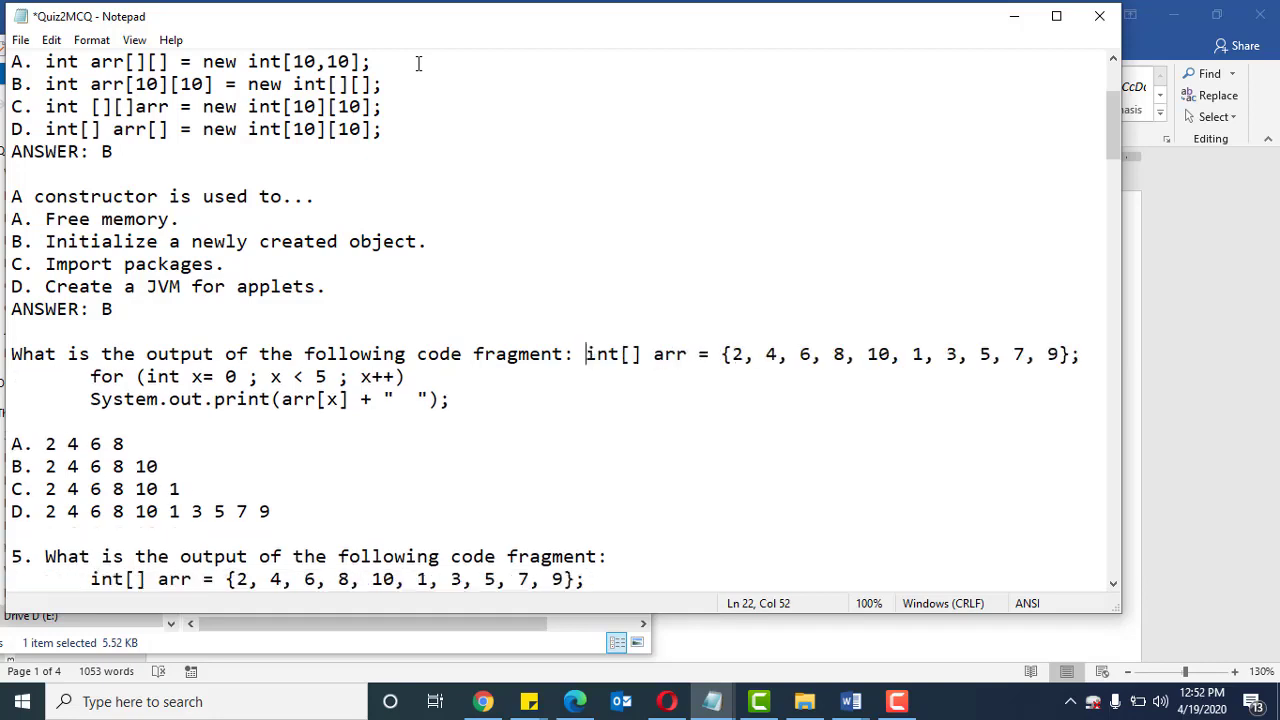
key(End)
key(ctrl+shift+Right)
key(Delete)
key(End)
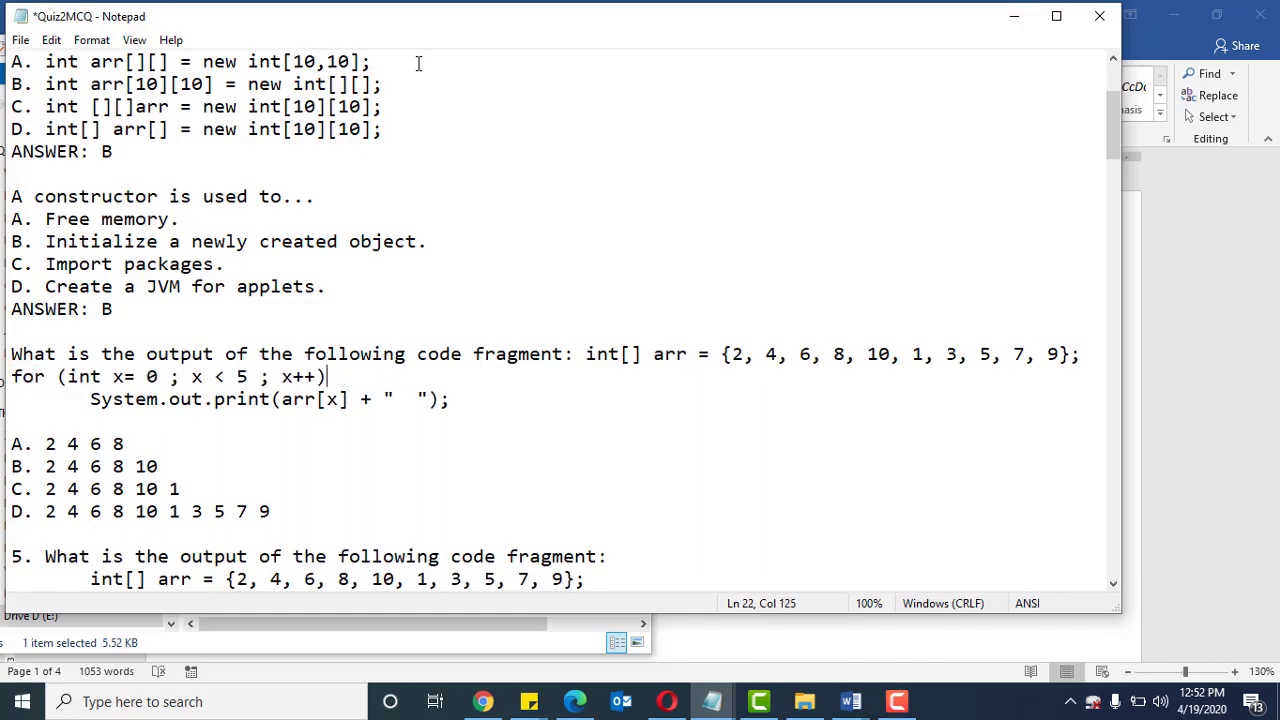
key(Delete)
key(ctrl+shift+Right)
key(Delete)
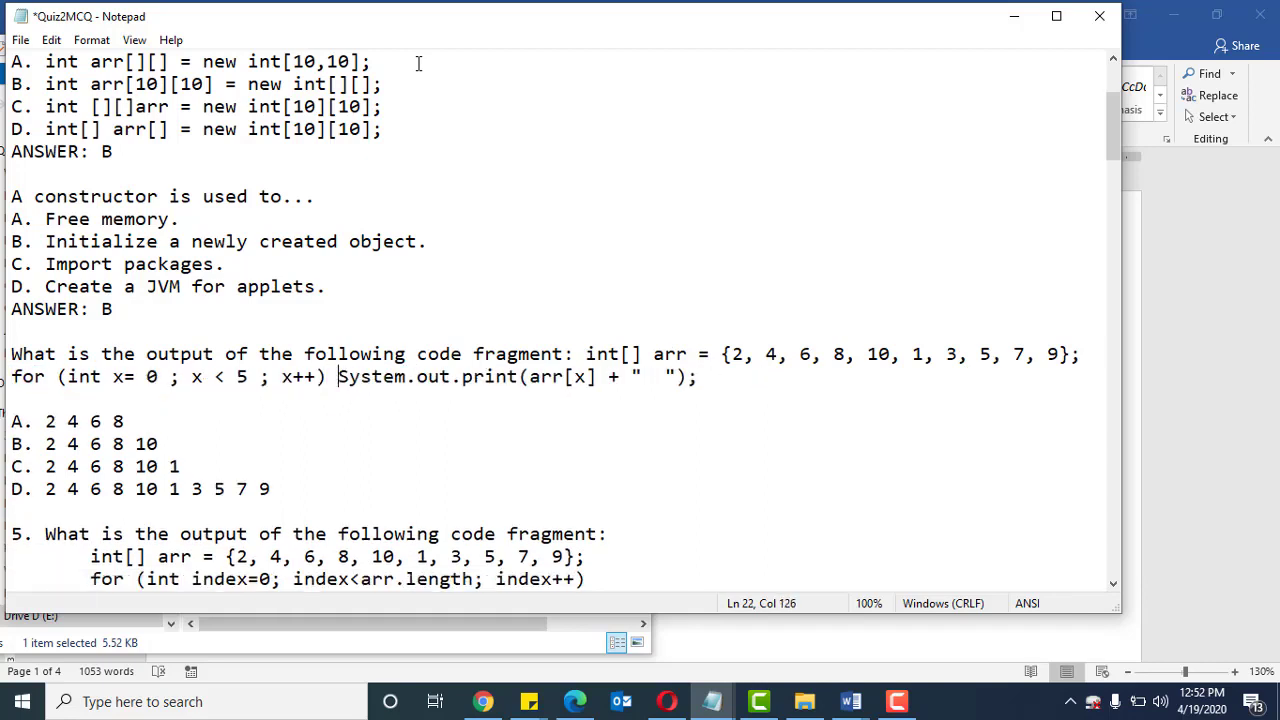
Remove the blank line between the fourth question's text and its answer choices
key(Down)
key(BackSpace)
key(BackSpace)
key(BackSpace)
key(BackSpace)
key(BackSpace)
key(BackSpace)
key(Delete)
Add the line "ANSWER: A" below the fourth question's choices and save the file
key(Down)
key(Down)
key(Down)
key(Down)
key(Down)
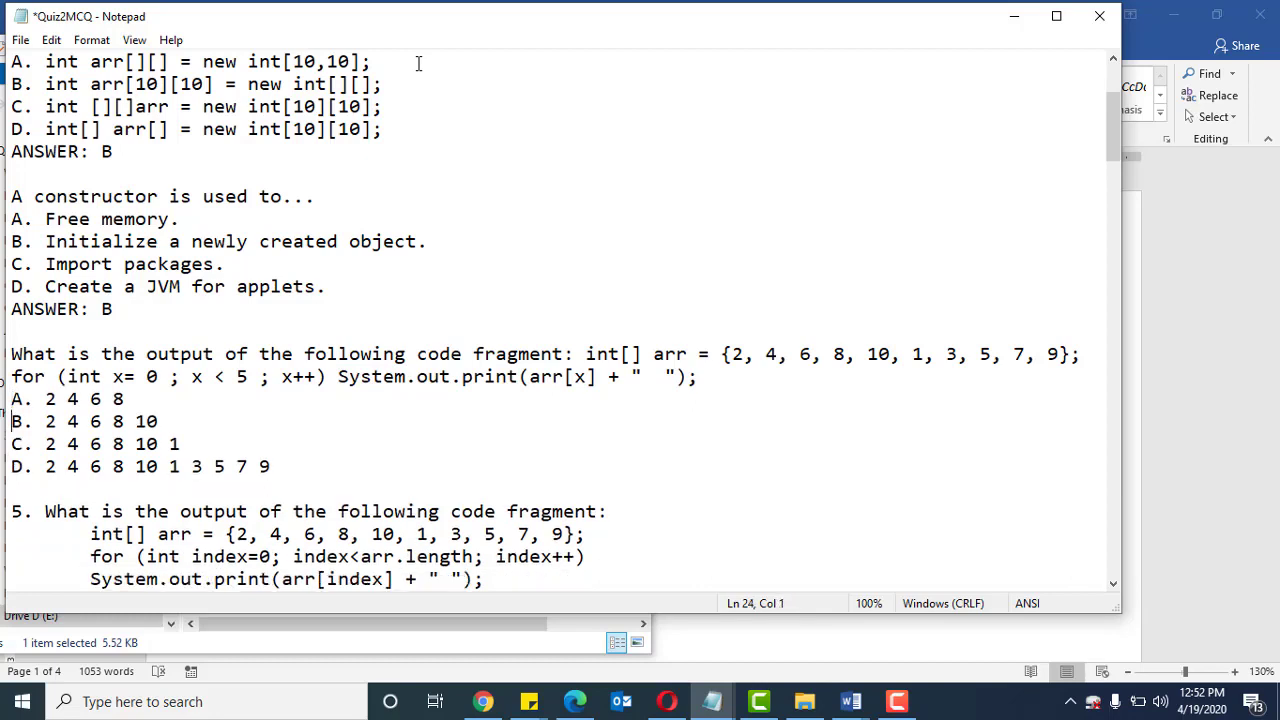
key(Up)
text(ANSWER: C)
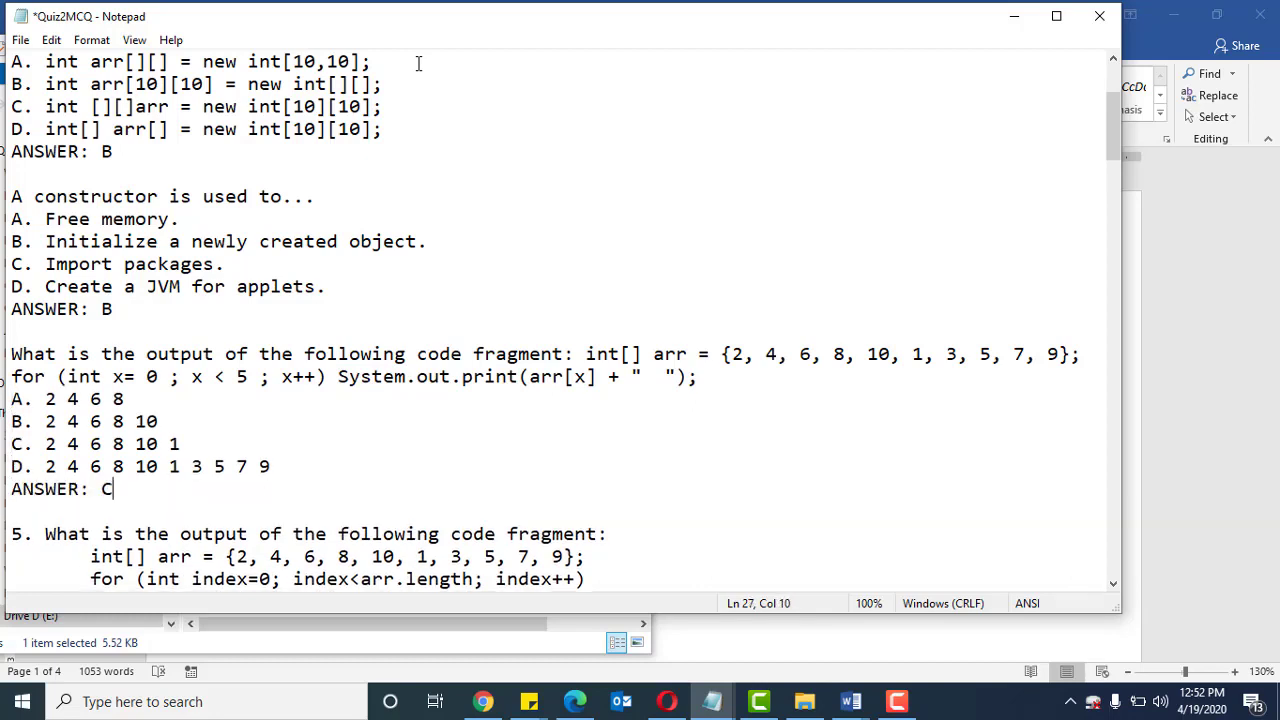
key(BackSpace)
text(A)
key(ctrl+s)
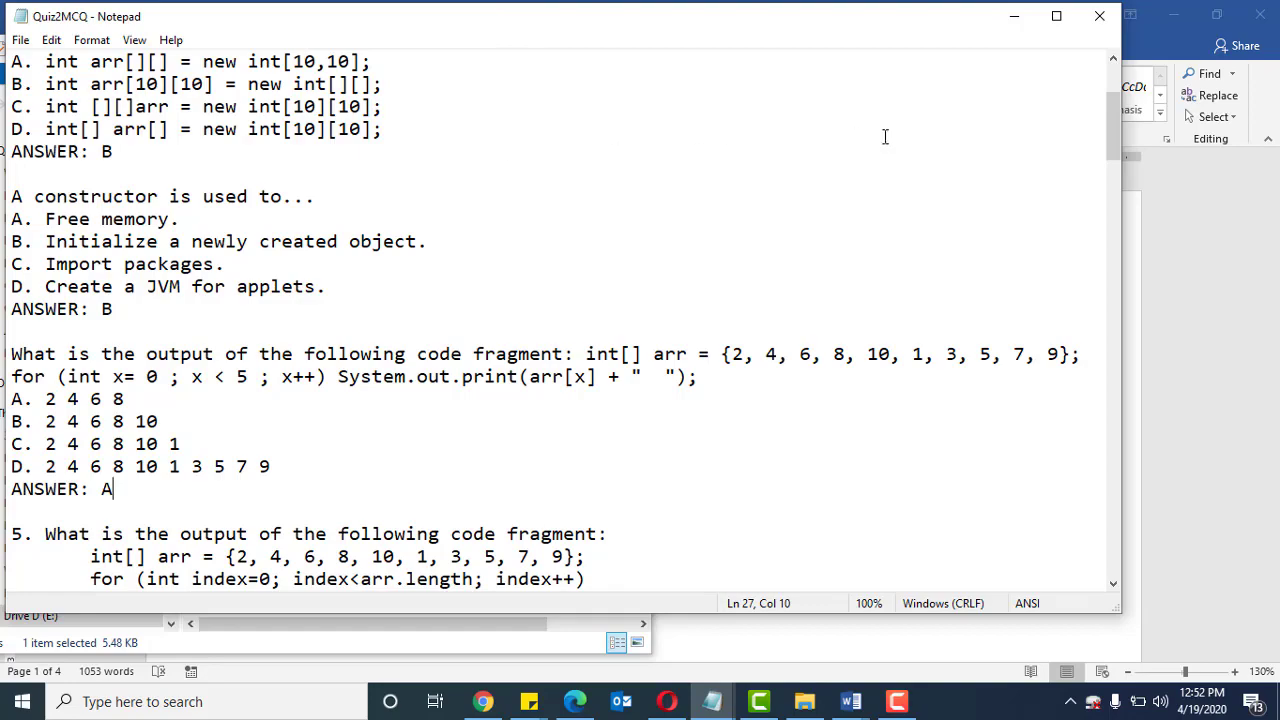
Look over the remaining numbered questions in the Quiz2MCQ text file, and close it
scroll(733, 315, down, 8)
scroll(733, 315, down, 3)
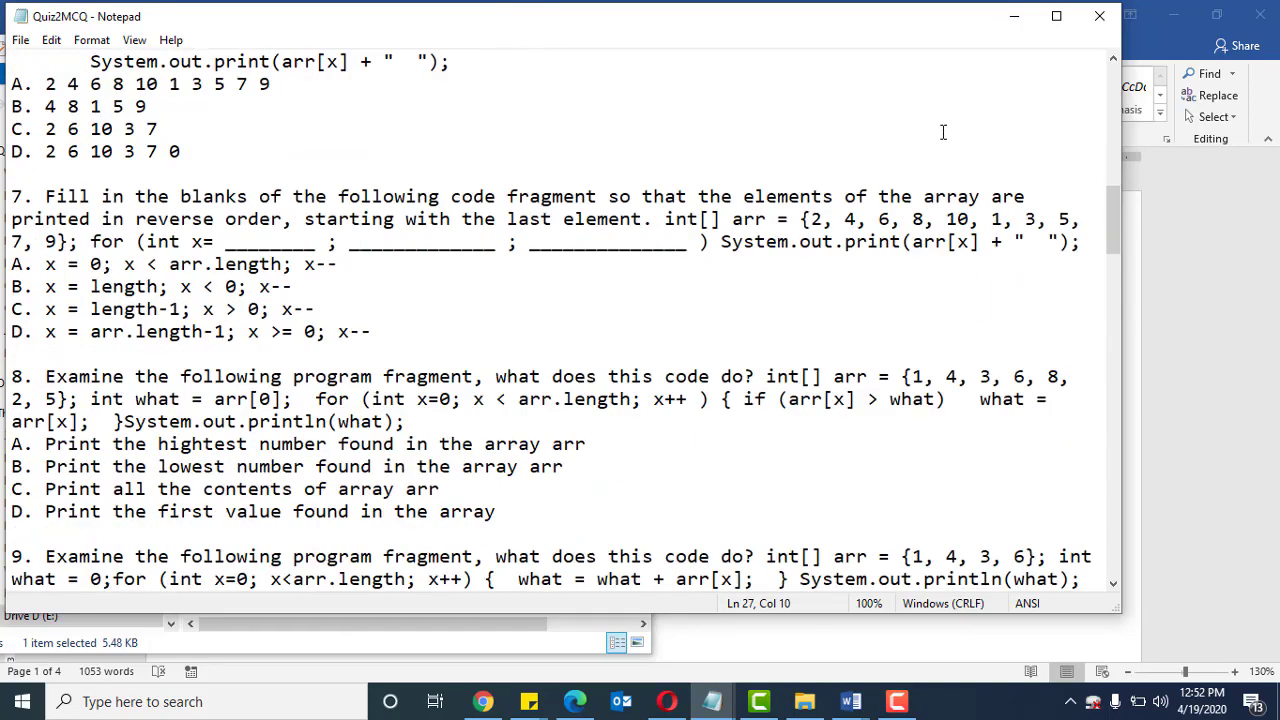
click(1097, 18)
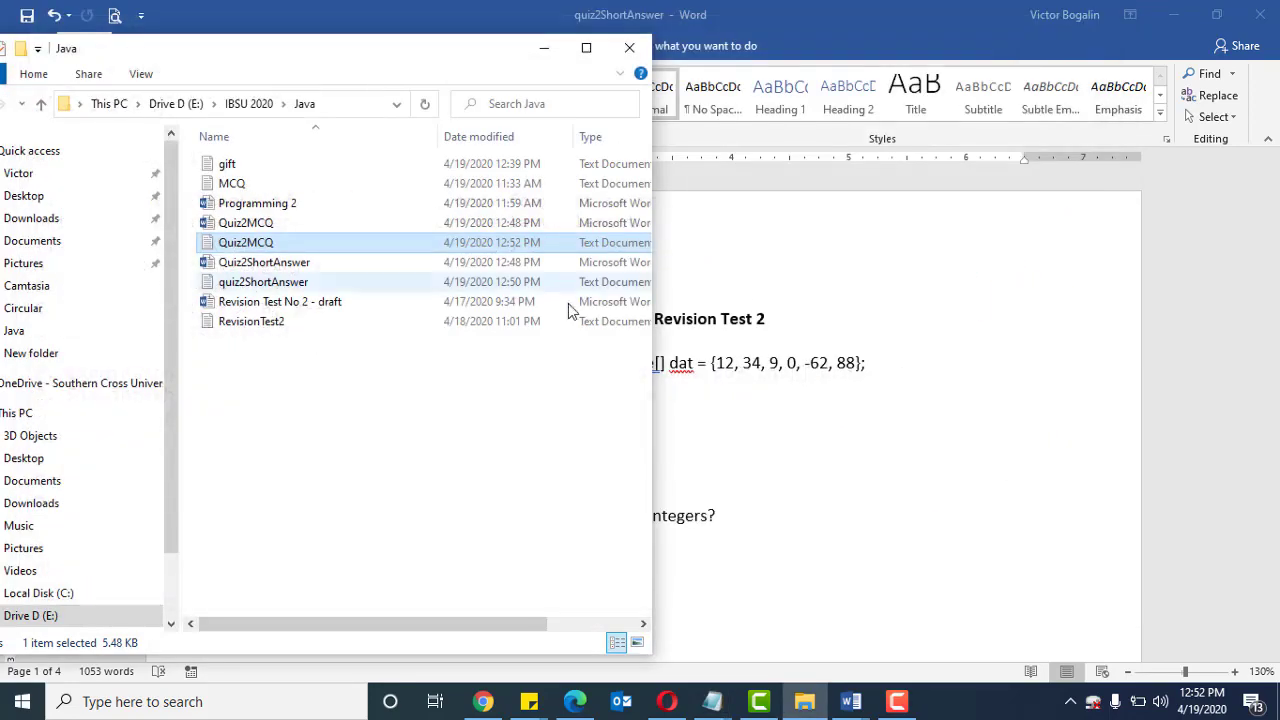
Open the RevisionTest2 text file from the Java folder and review how its questions, choices and answer lines are formatted
double_click(265, 322)
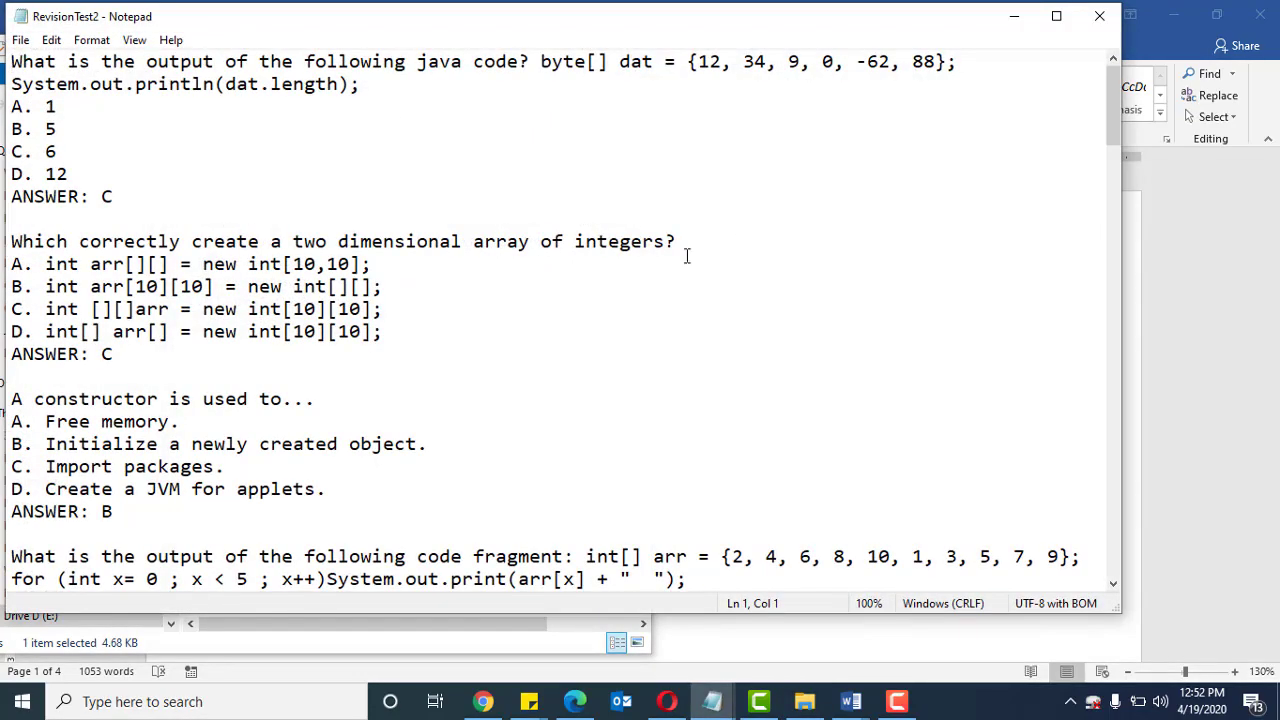
scroll(739, 230, down, 11)
scroll(687, 256, down, 15)
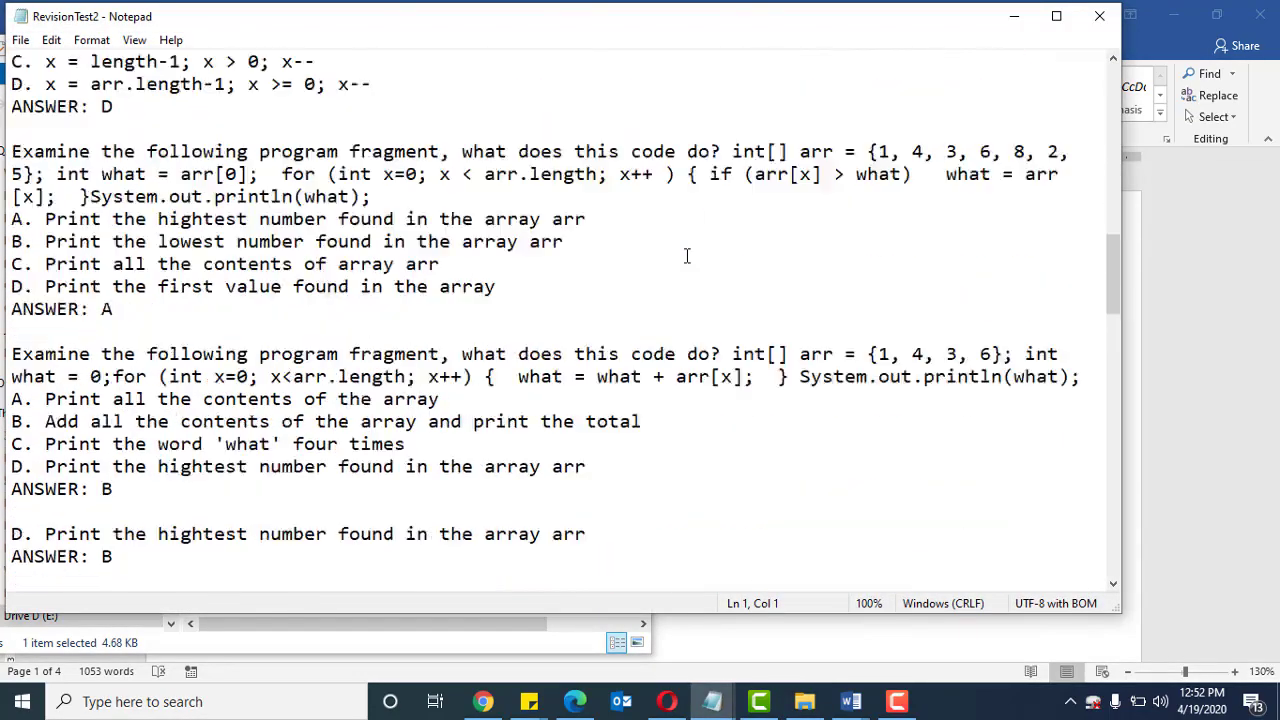
scroll(687, 256, down, 11)
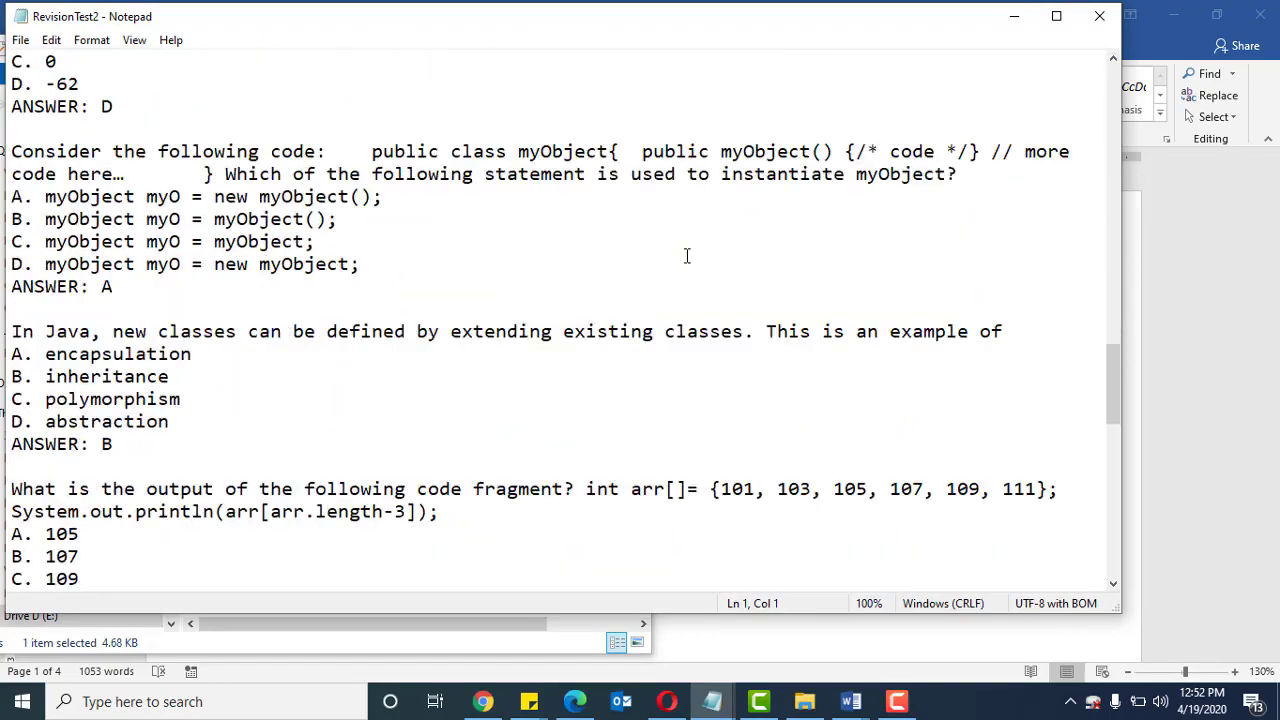
Review the remaining questions in RevisionTest2, including the true/false items, and switch back to the Programming II course page in Chrome
scroll(681, 272, down, 7)
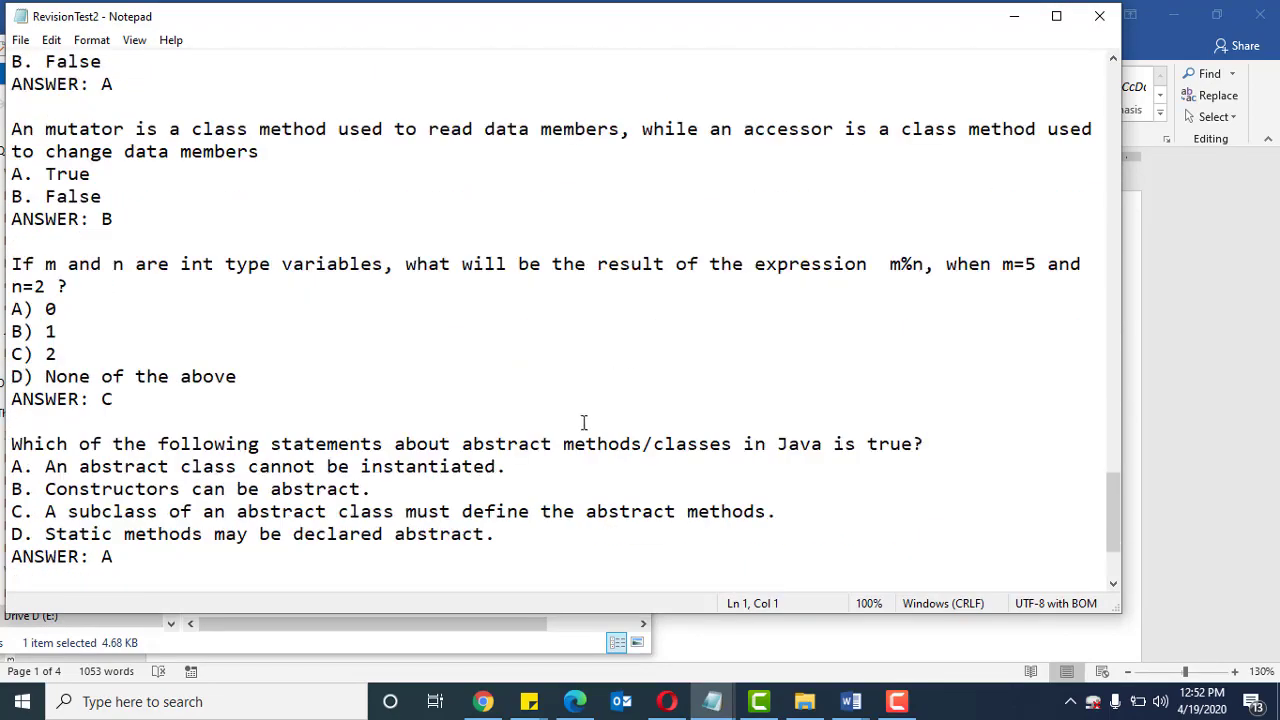
scroll(401, 517, up, 3)
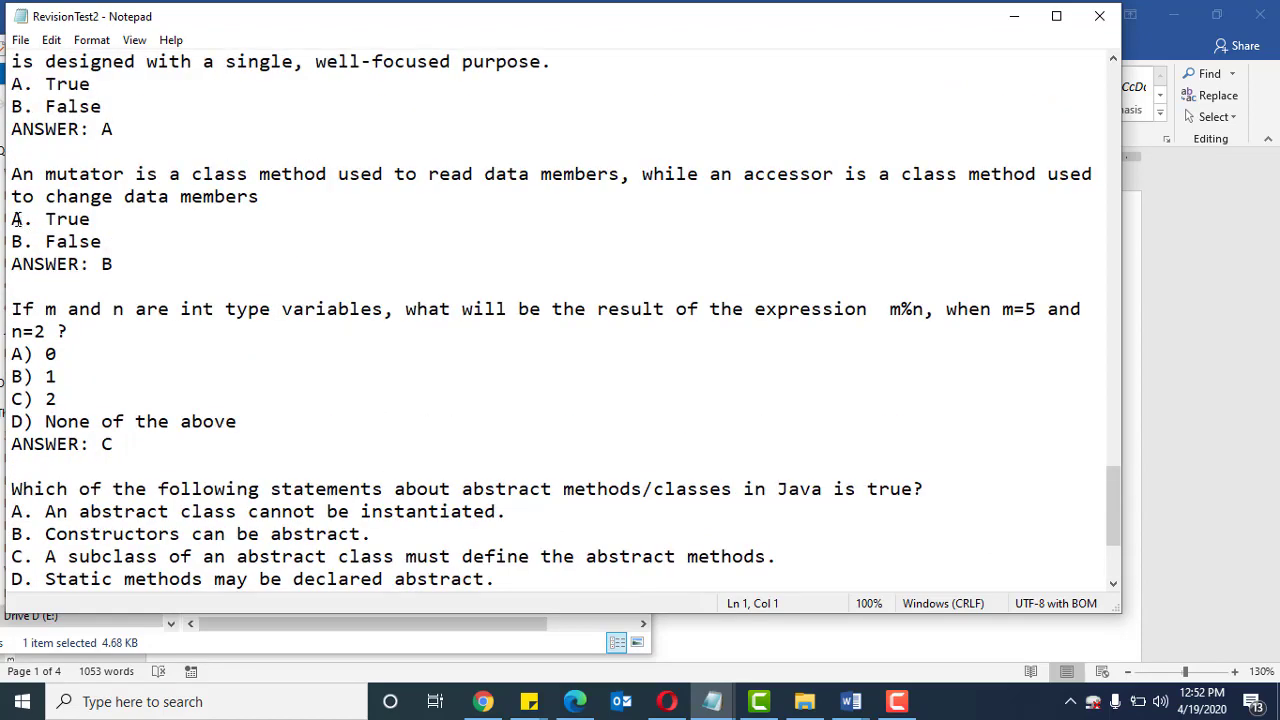
drag(11, 219, 114, 264)
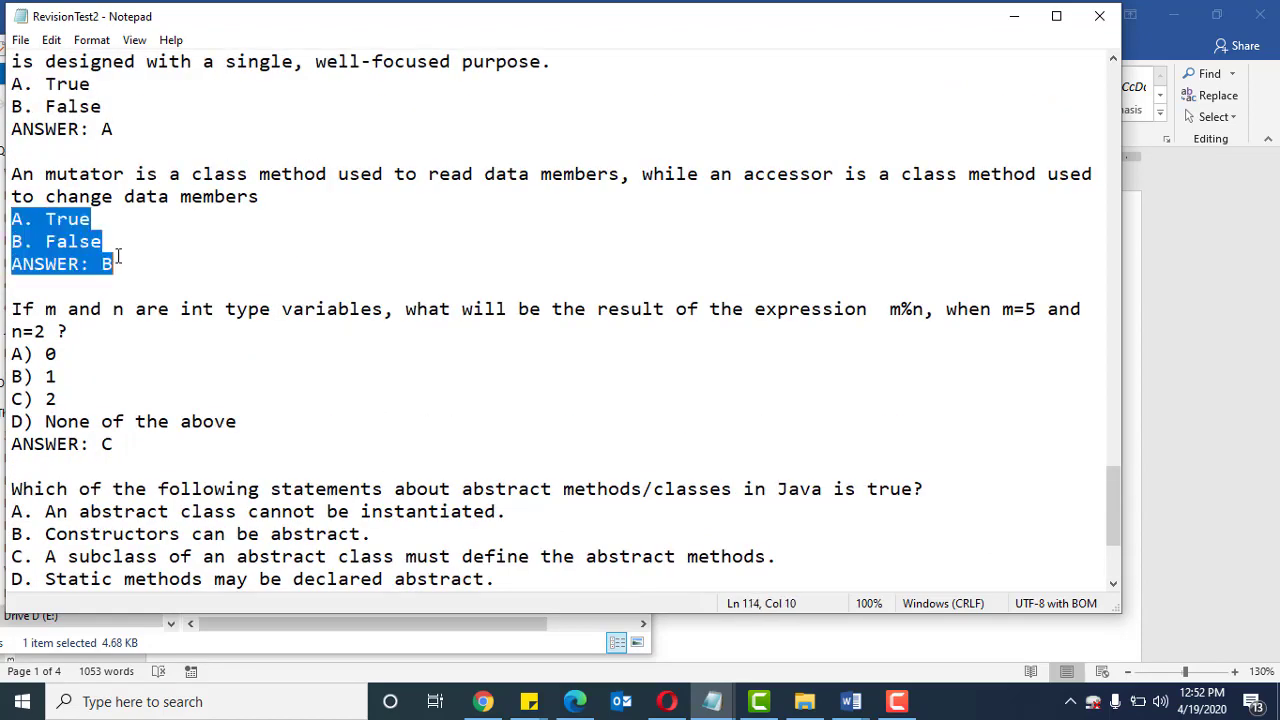
click(1014, 16)
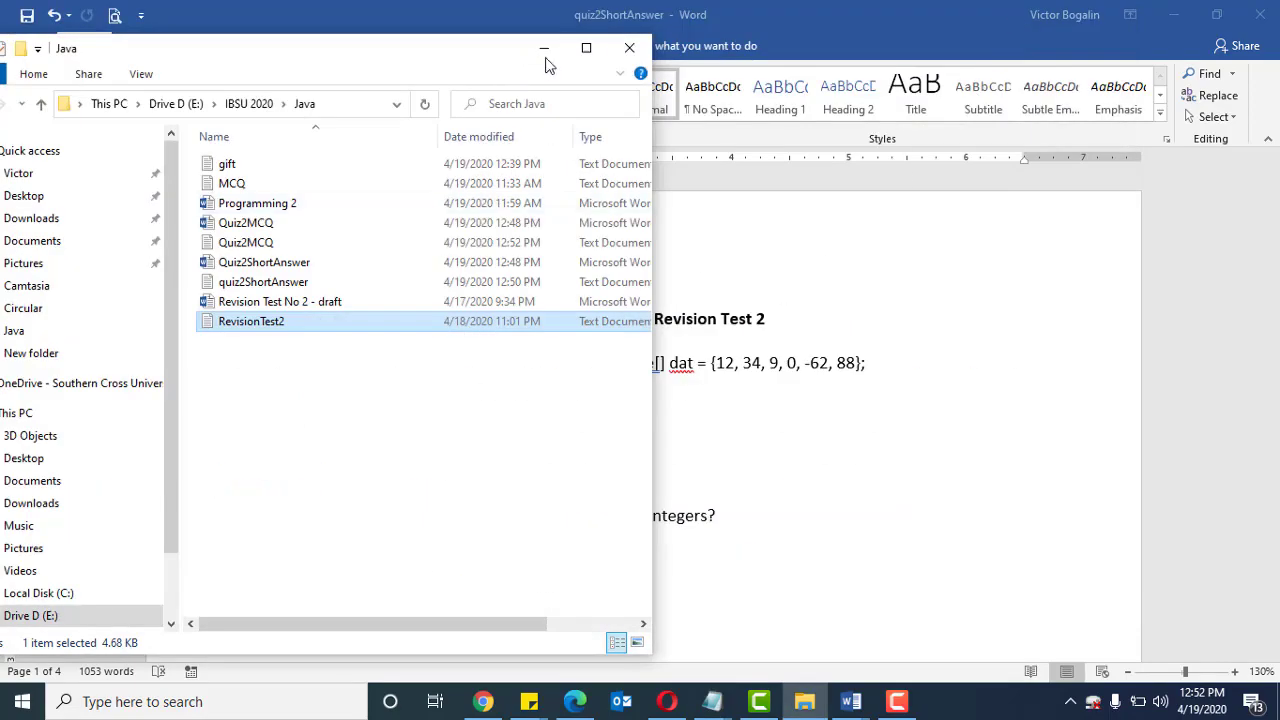
click(547, 49)
click(1168, 16)
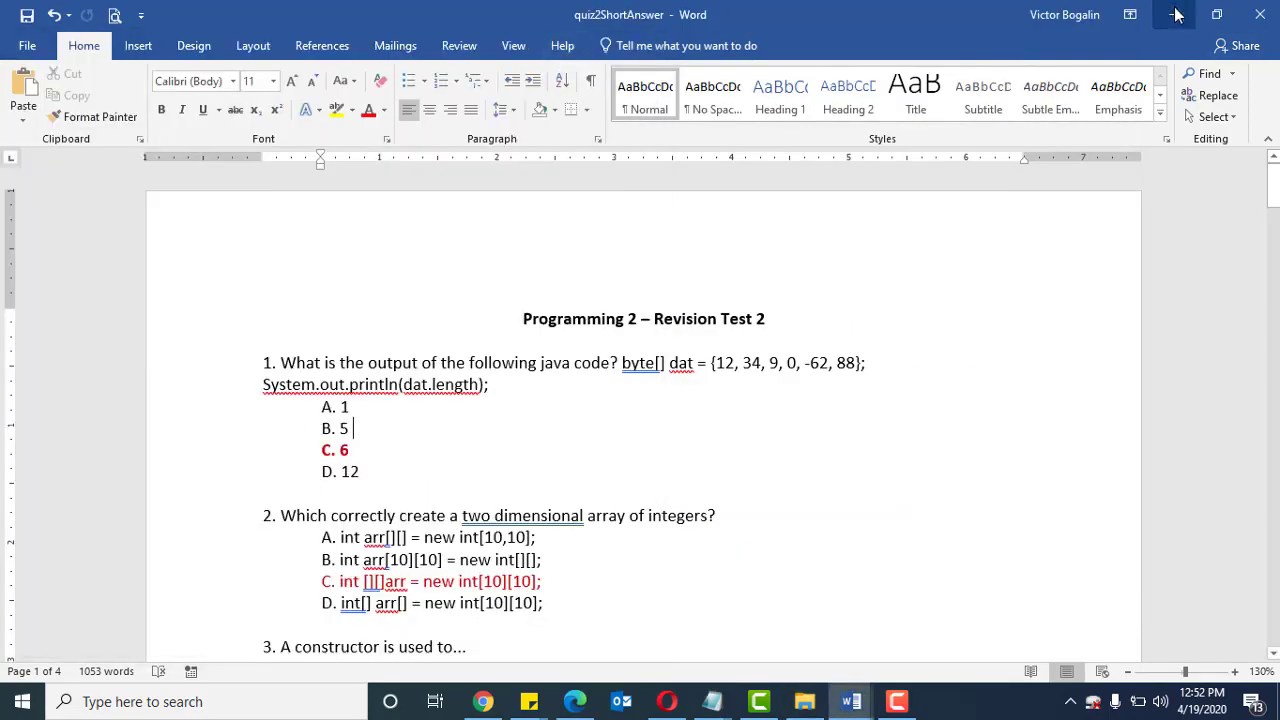
click(1172, 15)
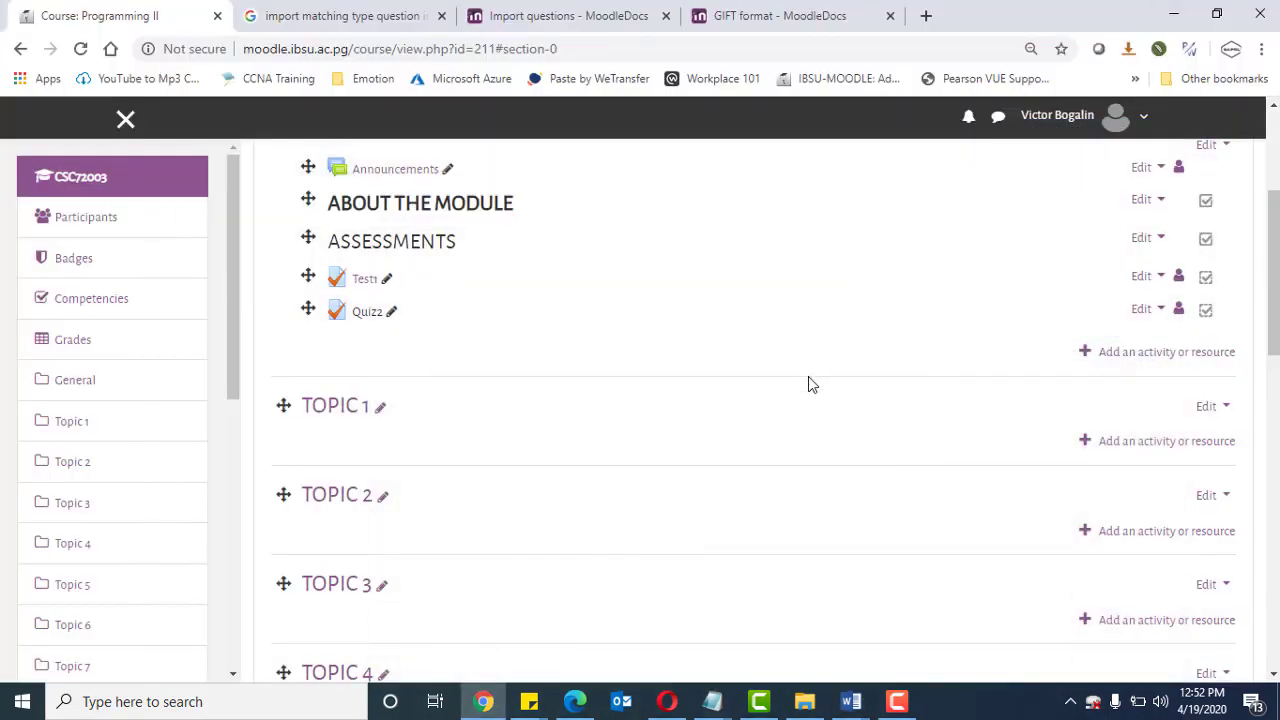
Open the list of questions in the Programming II course's question bank
scroll(834, 463, up, 2)
scroll(958, 410, up, 1)
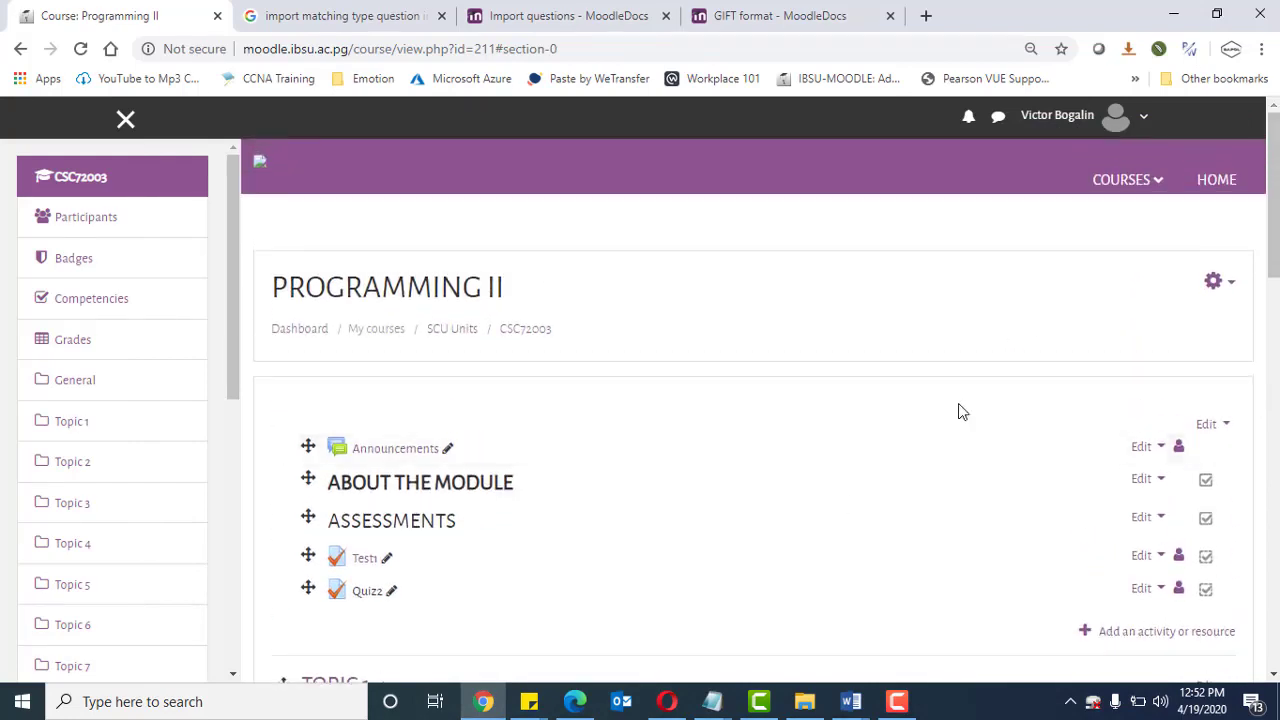
scroll(985, 402, down, 1)
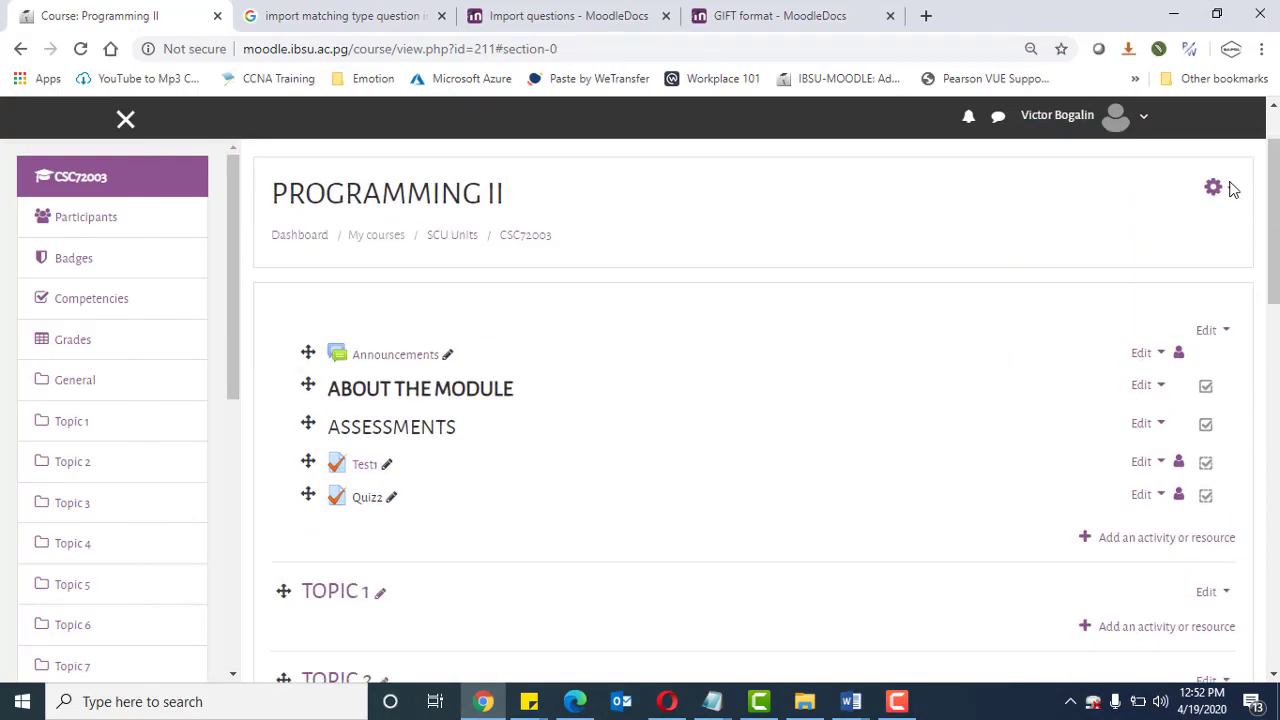
click(1229, 188)
click(1100, 492)
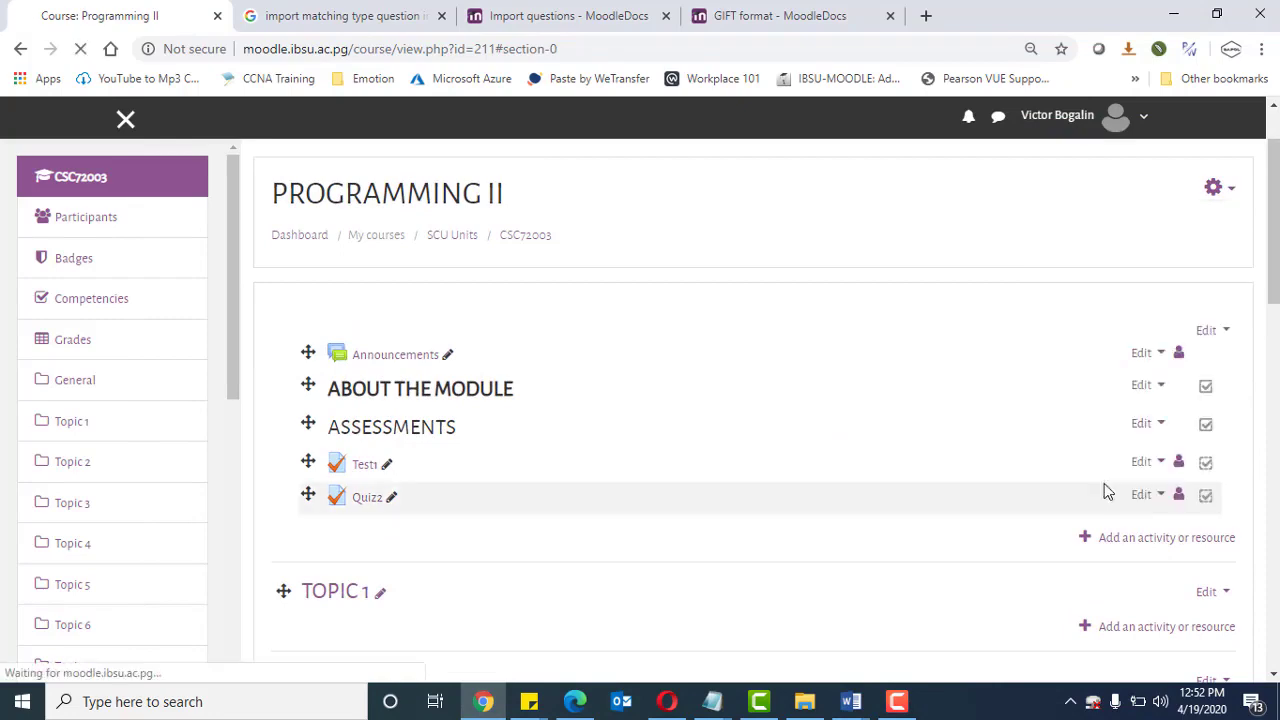
scroll(830, 475, down, 4)
scroll(814, 488, down, 3)
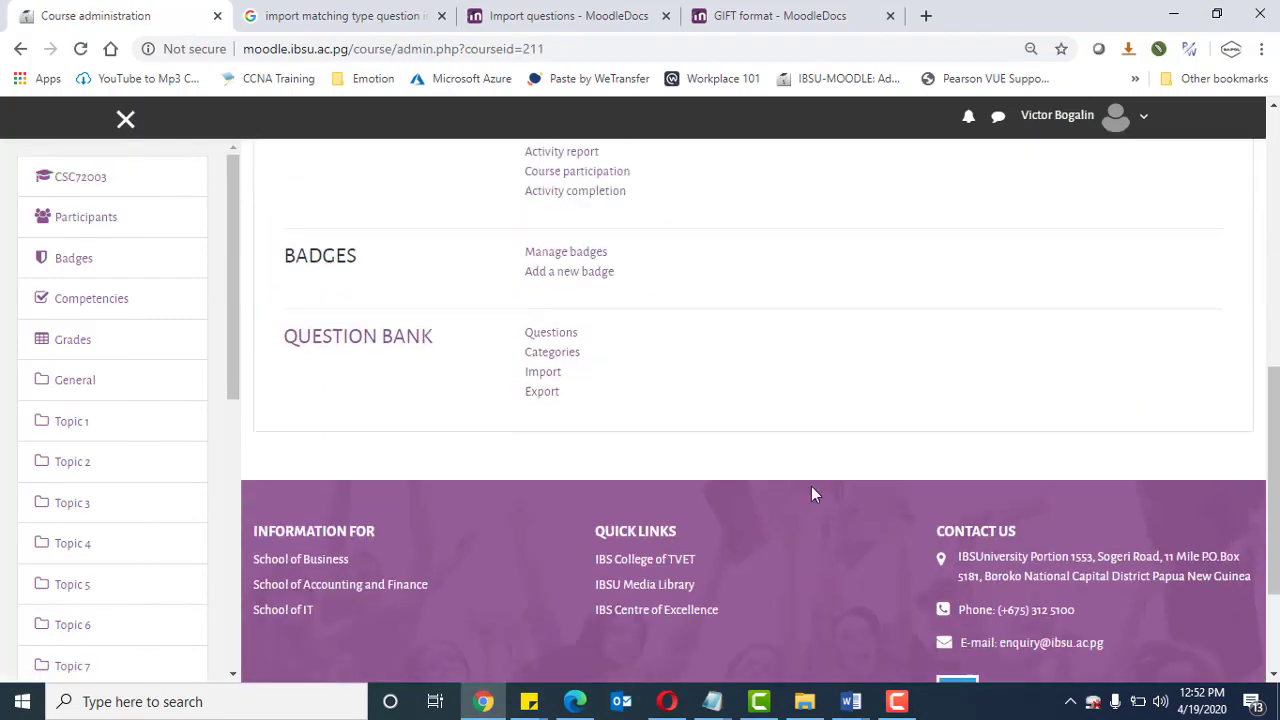
click(558, 334)
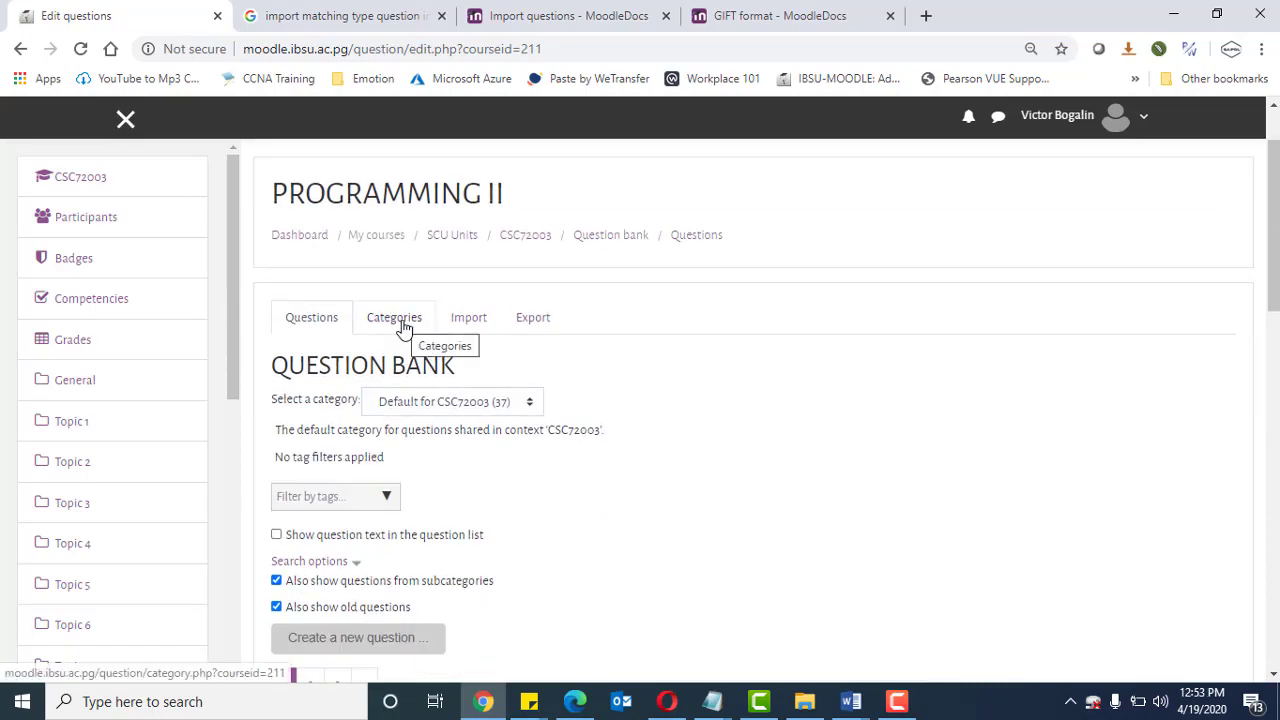
Add a question category named Quiz2MCQ under the parent category Default for CSC72003
click(403, 328)
scroll(615, 426, down, 3)
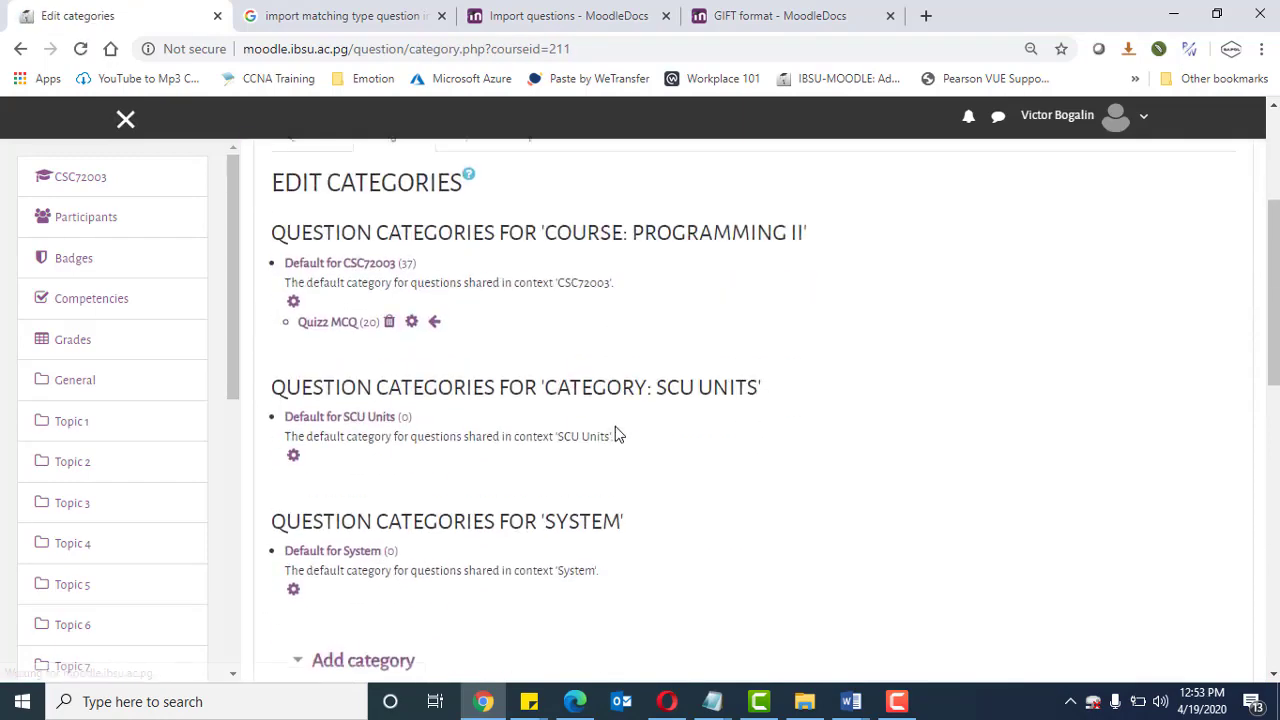
scroll(615, 432, down, 4)
click(633, 382)
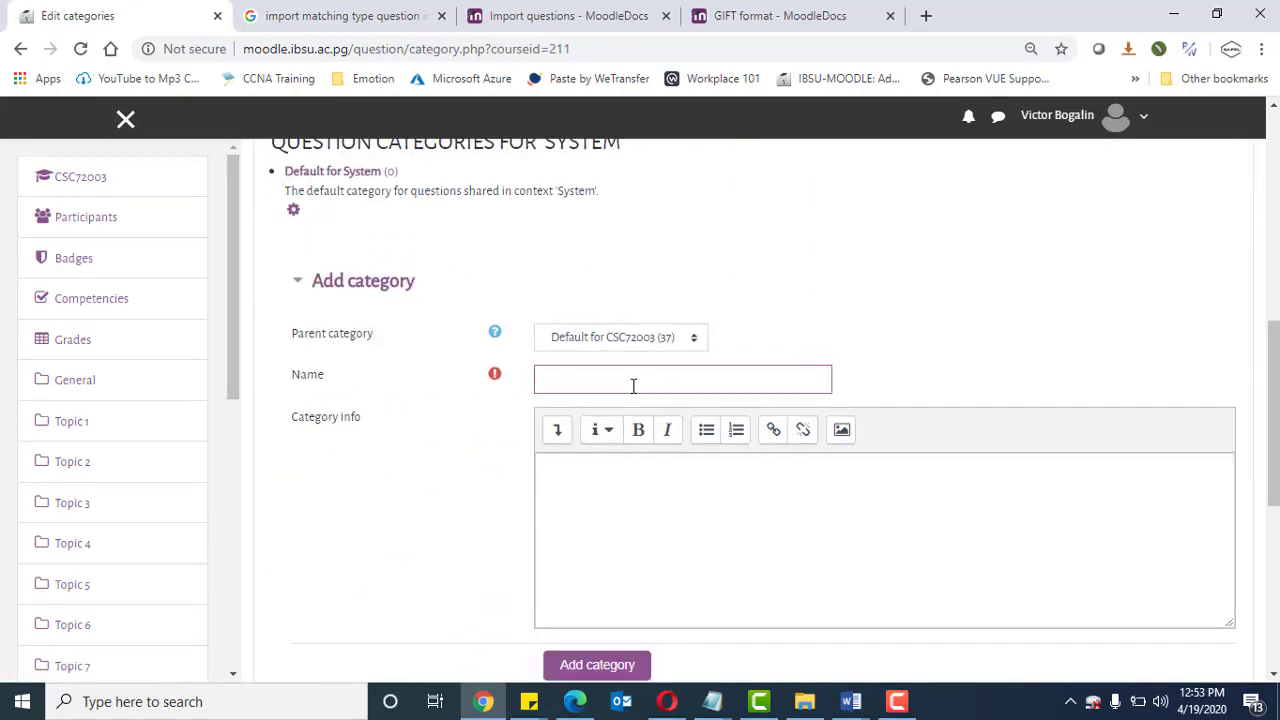
text(QuizzMCQ)
click(714, 511)
click(695, 340)
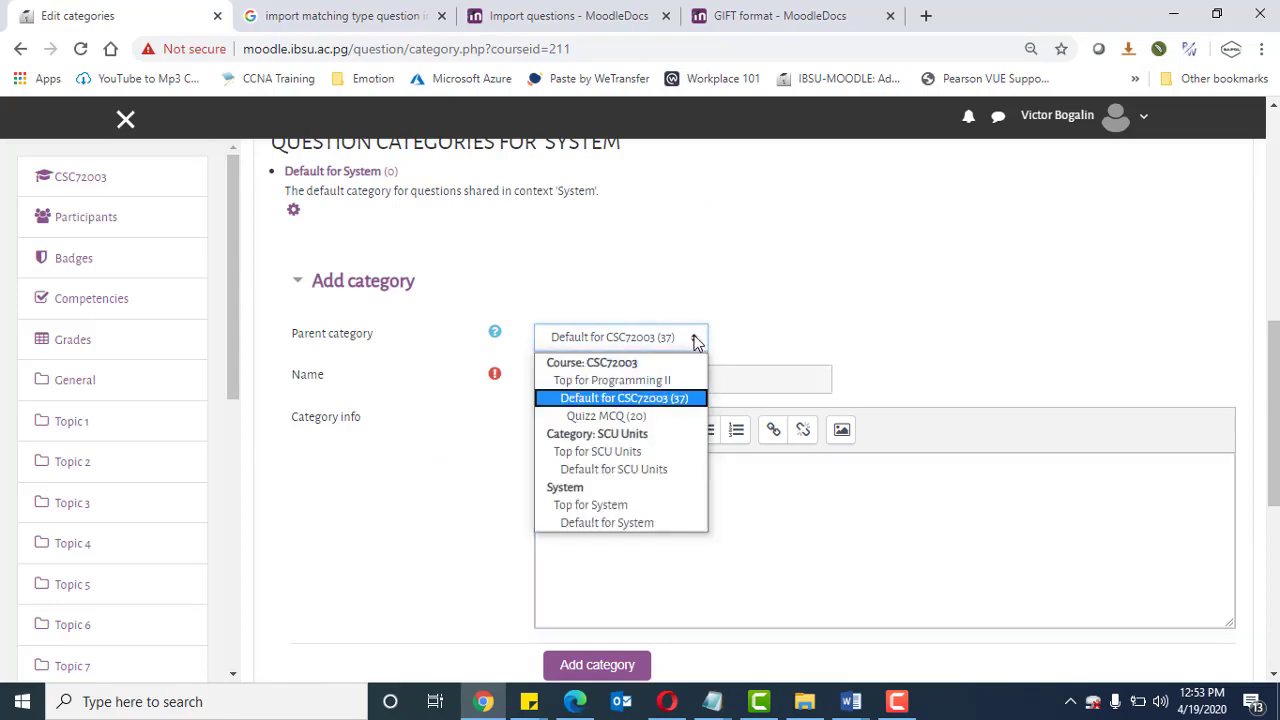
click(664, 399)
scroll(749, 526, down, 5)
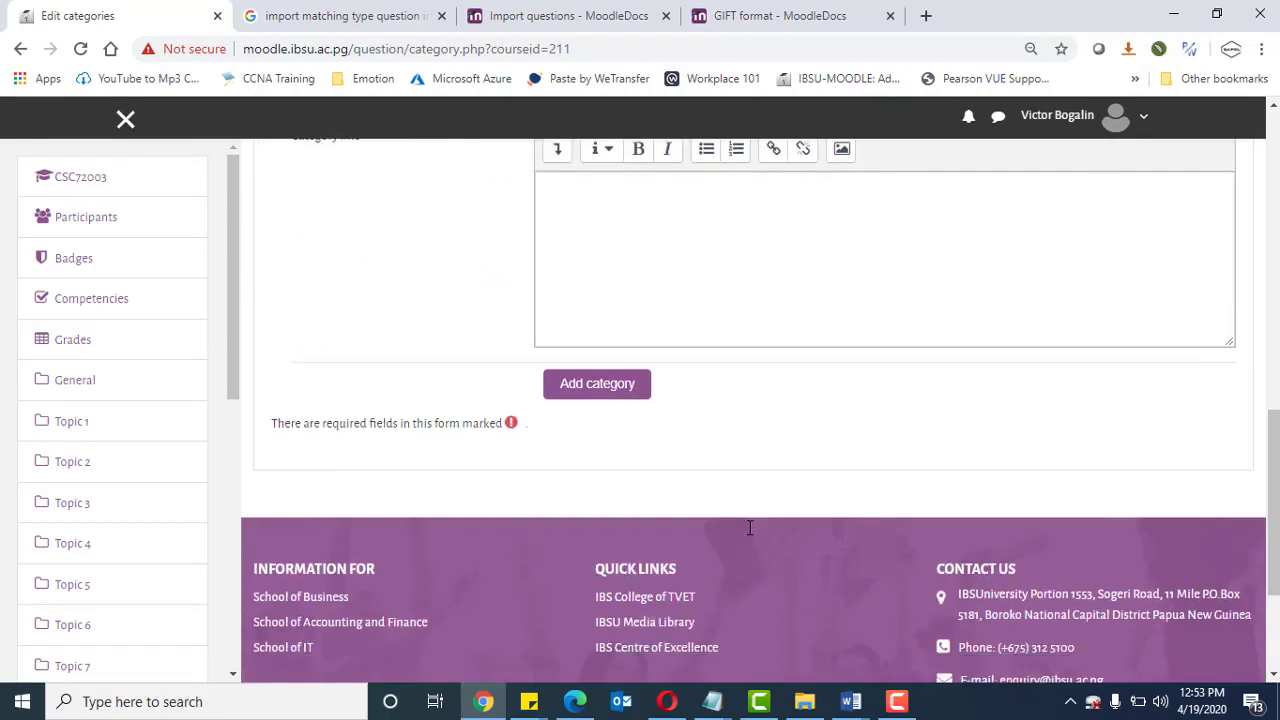
scroll(750, 535, up, 2)
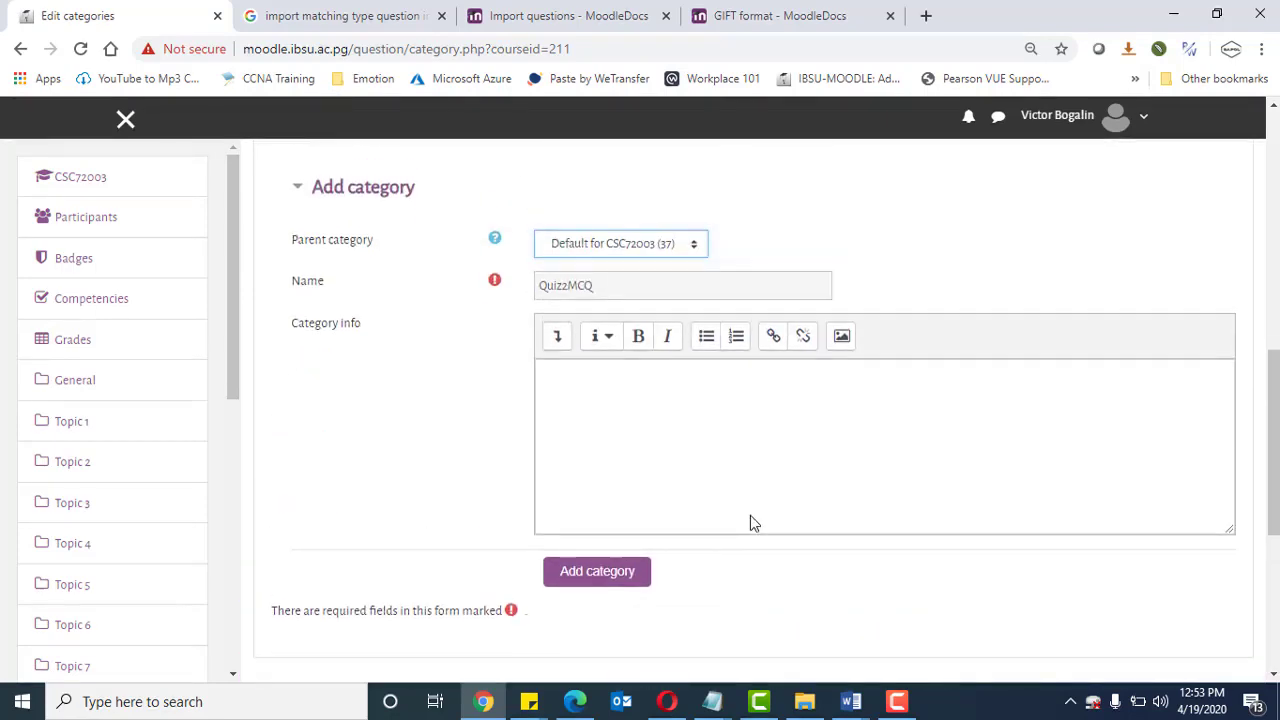
scroll(750, 520, down, 2)
click(593, 384)
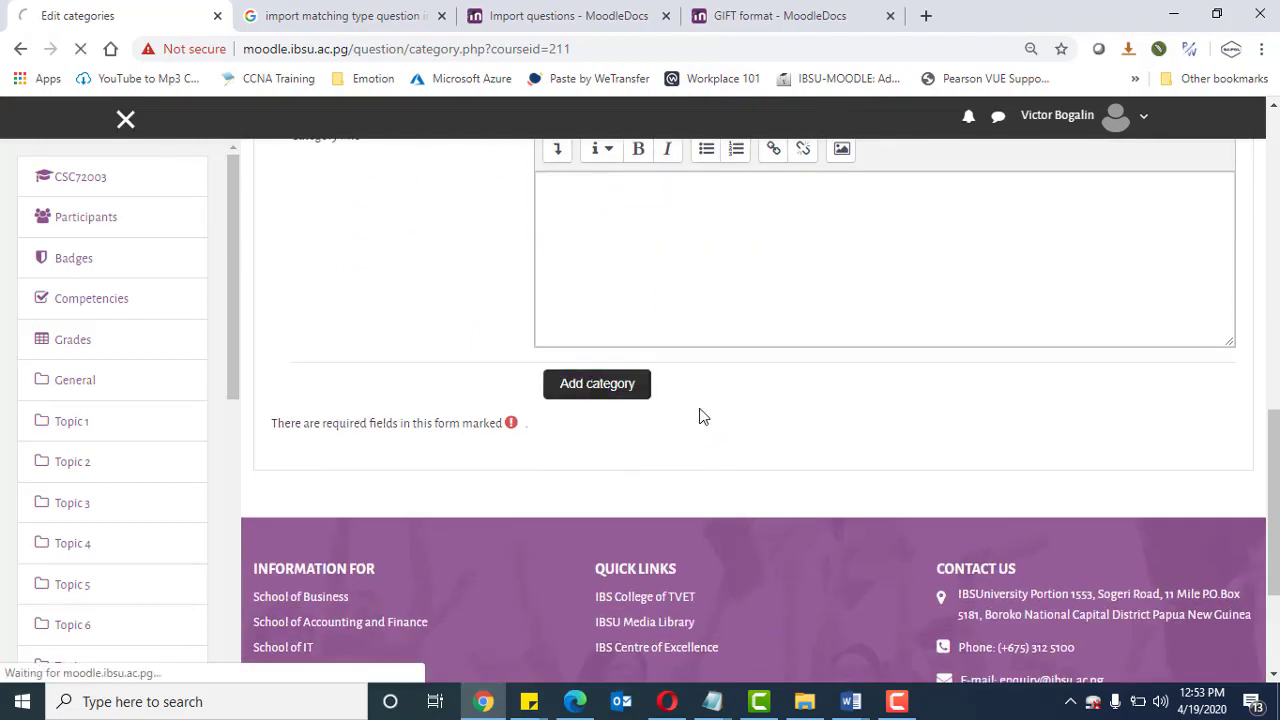
Delete the older "Quiz2 MCQ" category and move its questions to Default for CSC72003
scroll(748, 415, down, 3)
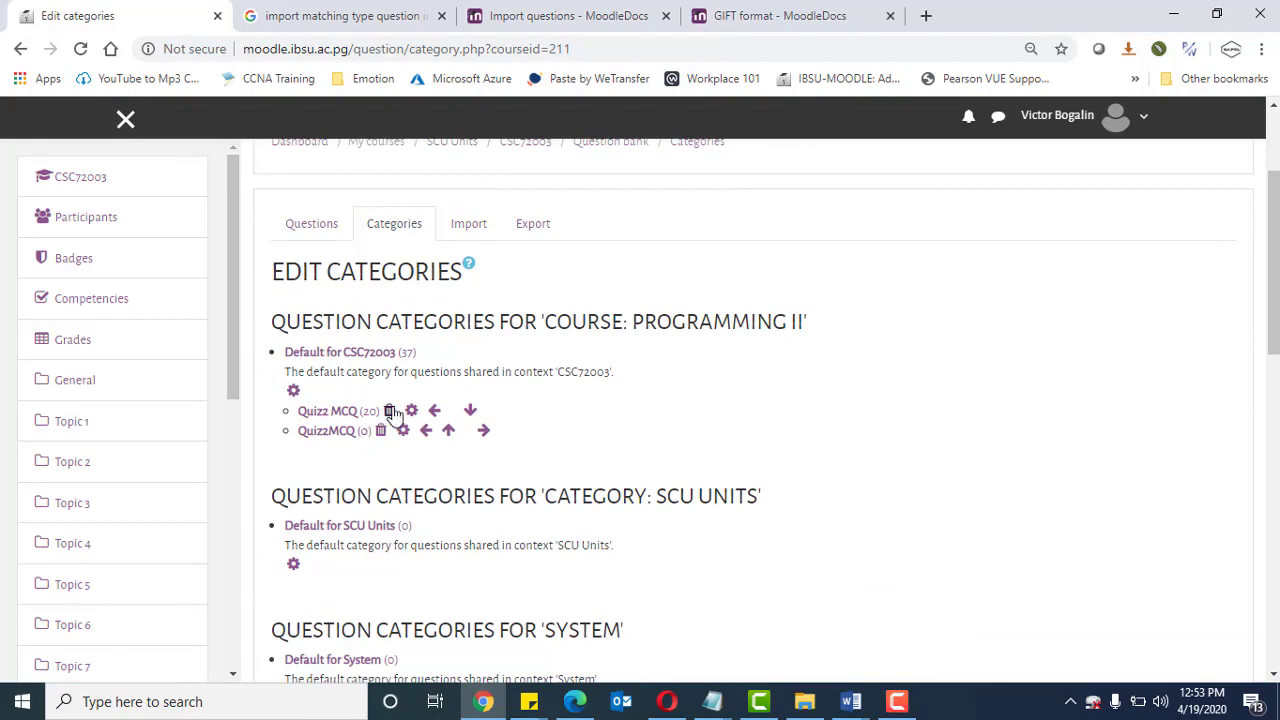
click(390, 413)
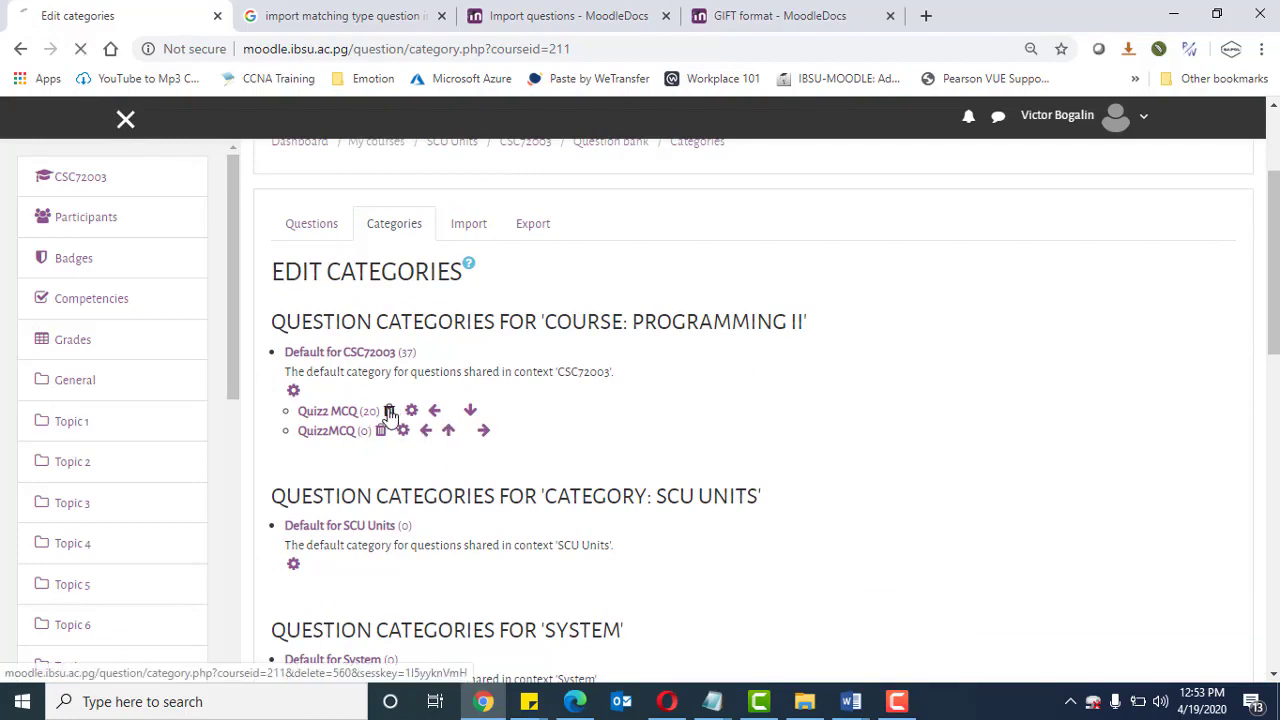
click(606, 566)
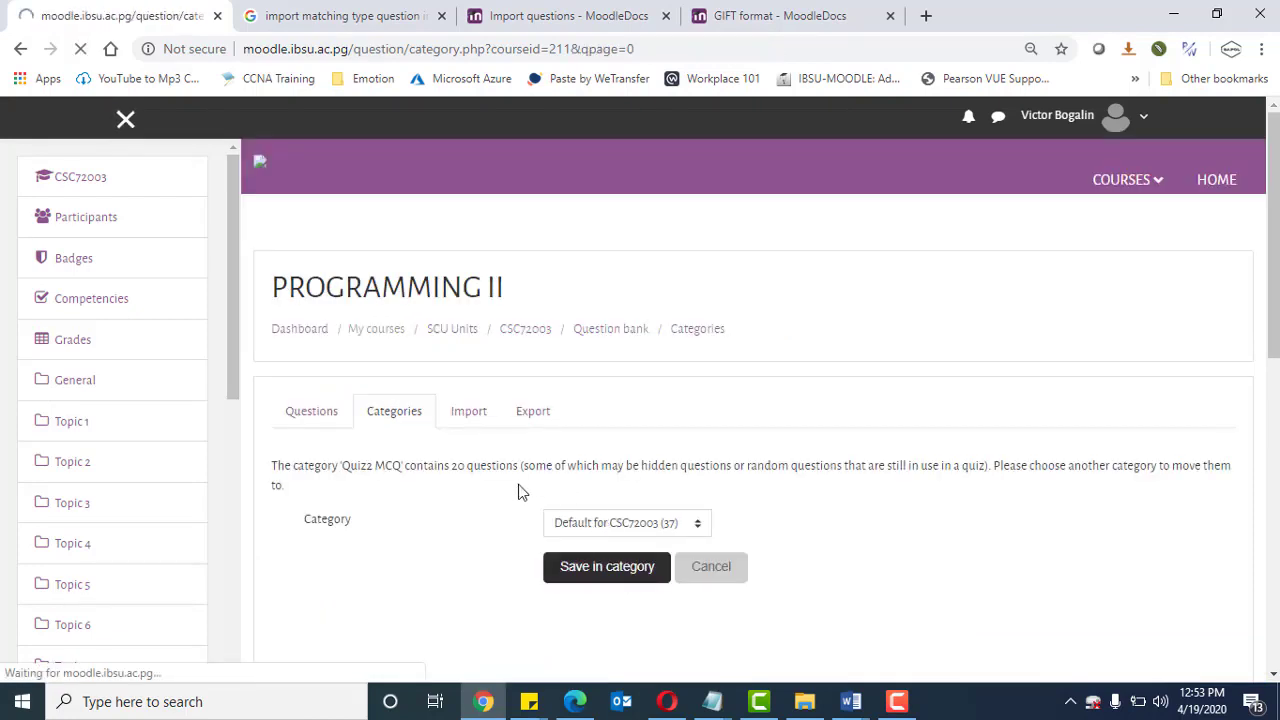
scroll(445, 568, down, 2)
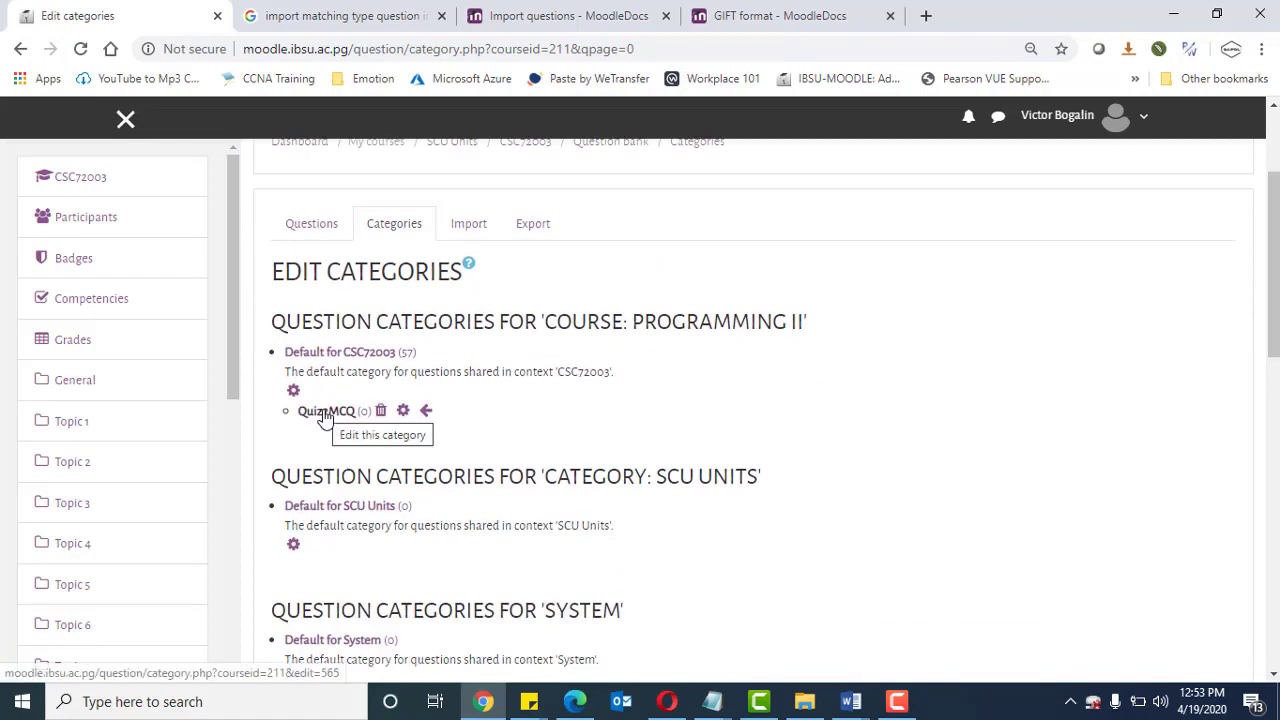
Set up a question import from file in Aiken format with Quiz2MCQ as the import category
click(480, 229)
scroll(608, 434, down, 2)
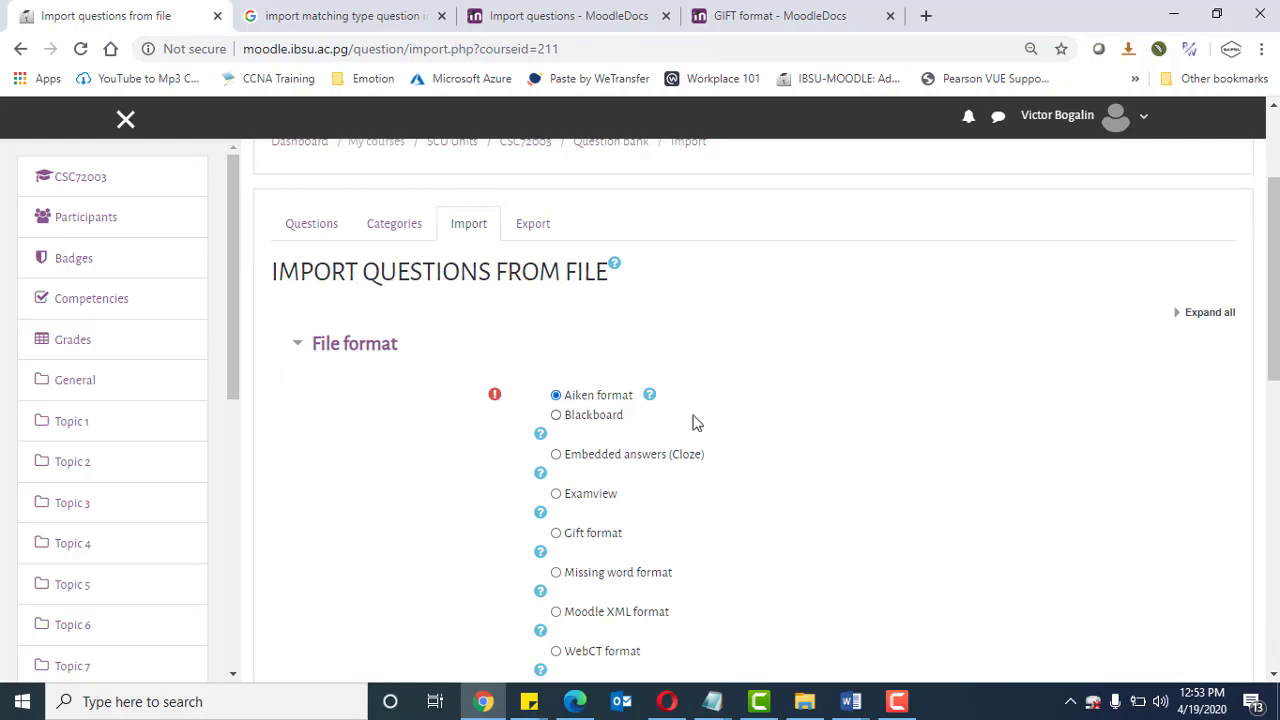
scroll(790, 437, down, 2)
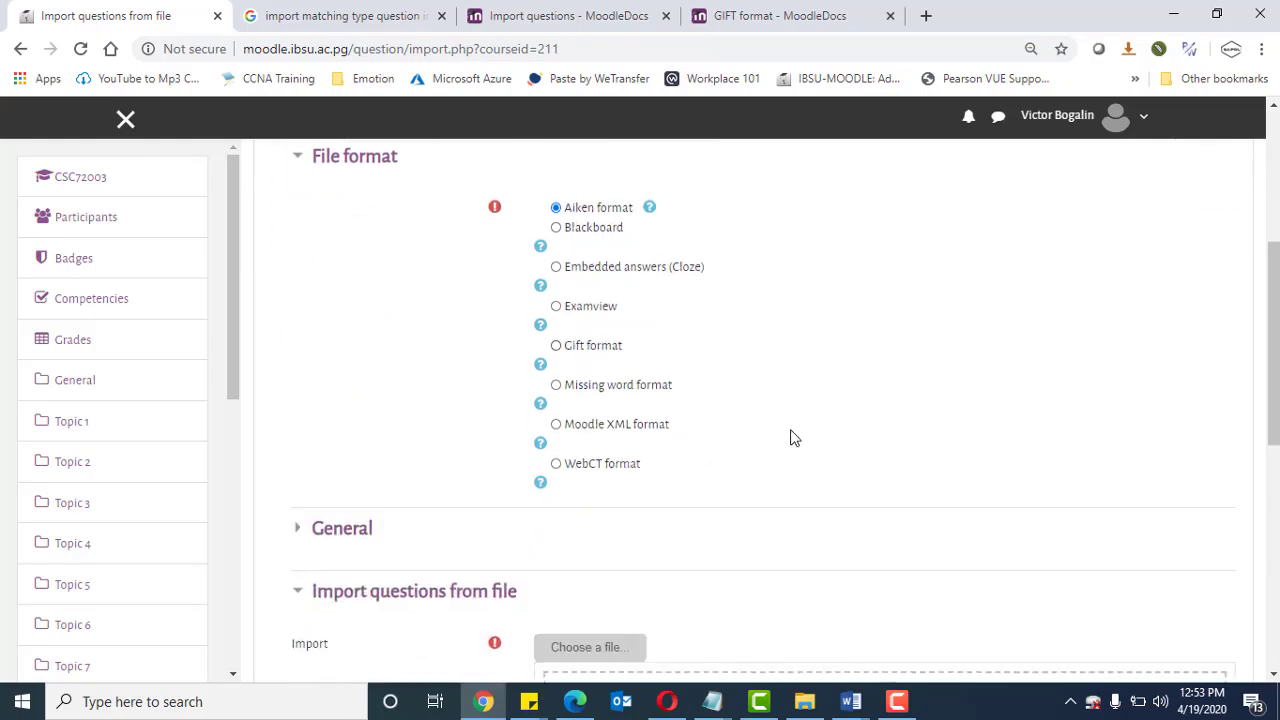
click(343, 528)
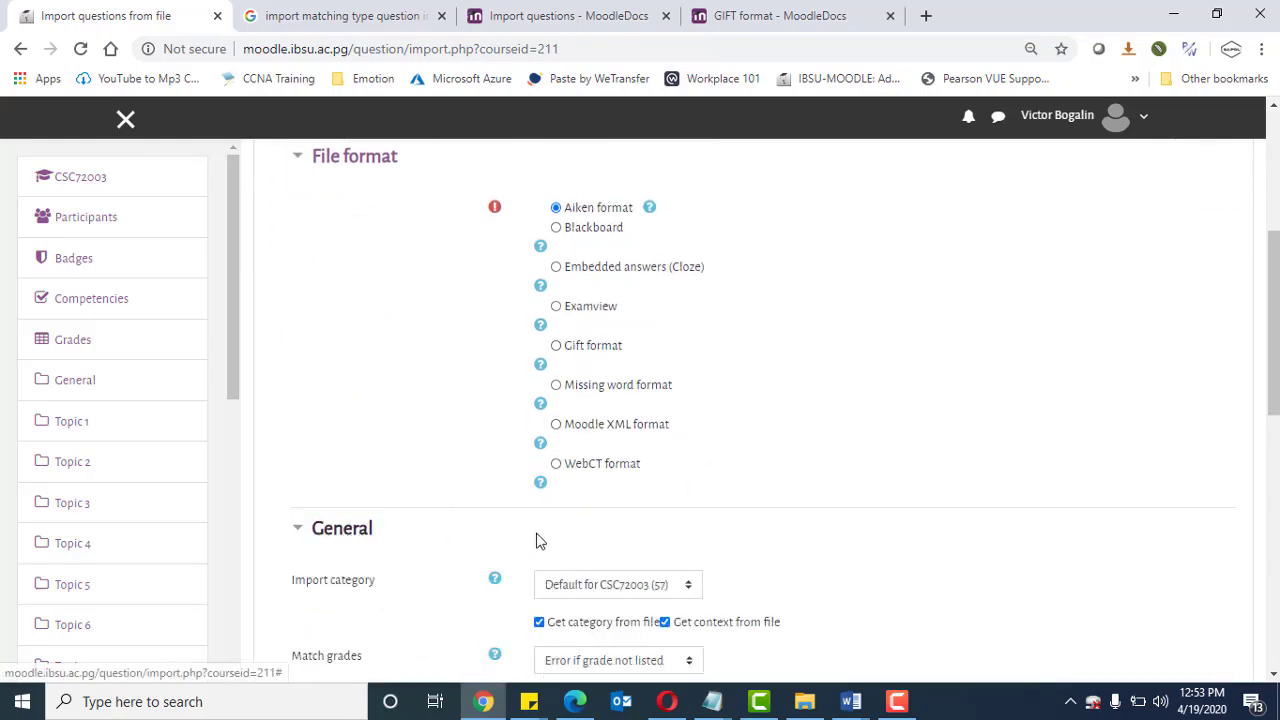
scroll(711, 531, down, 1)
click(692, 496)
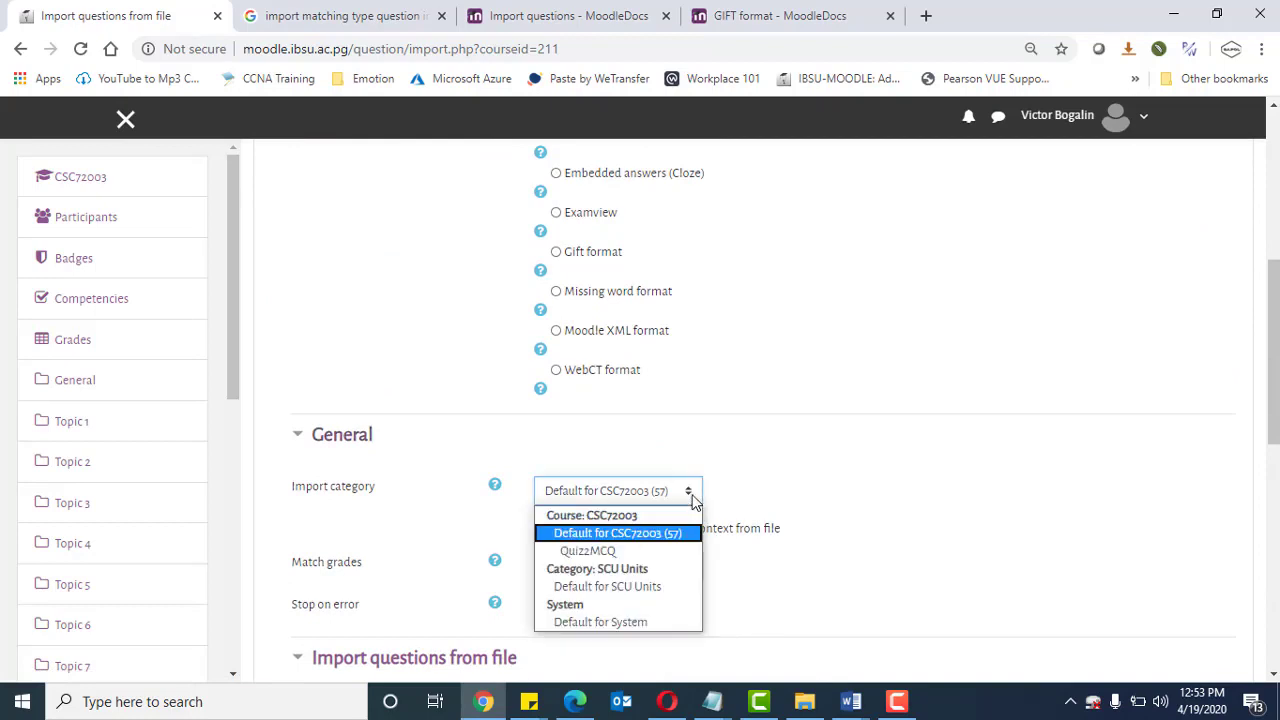
click(595, 550)
scroll(877, 514, down, 2)
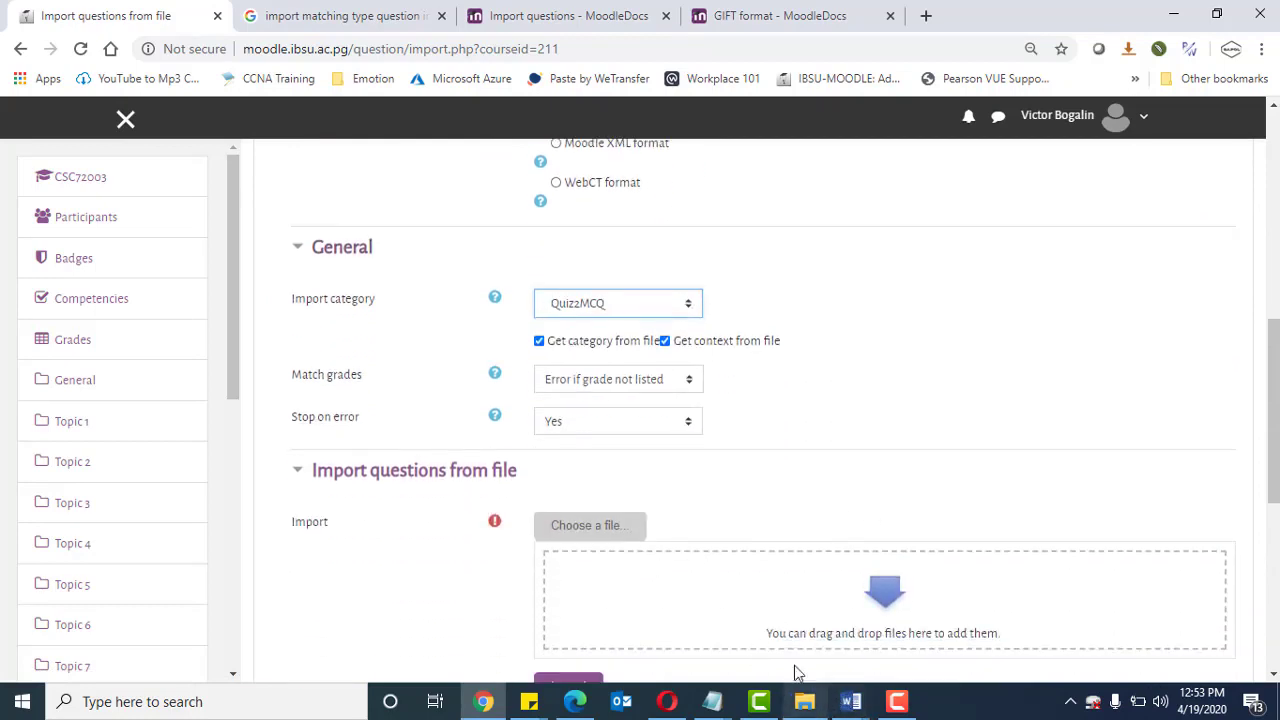
Import the questions from the RevisionTest2 text file in the Java folder, check the parsed questions and continue to the question bank
scroll(780, 665, down, 1)
click(805, 701)
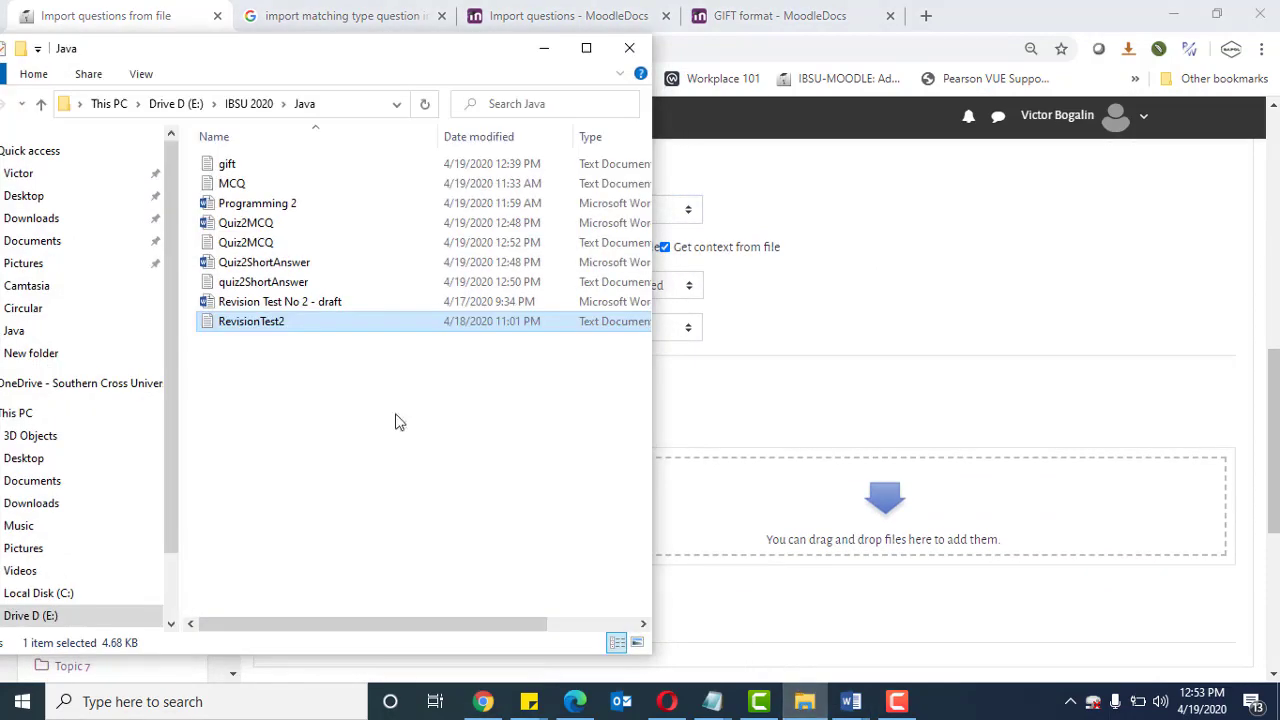
drag(240, 326, 755, 517)
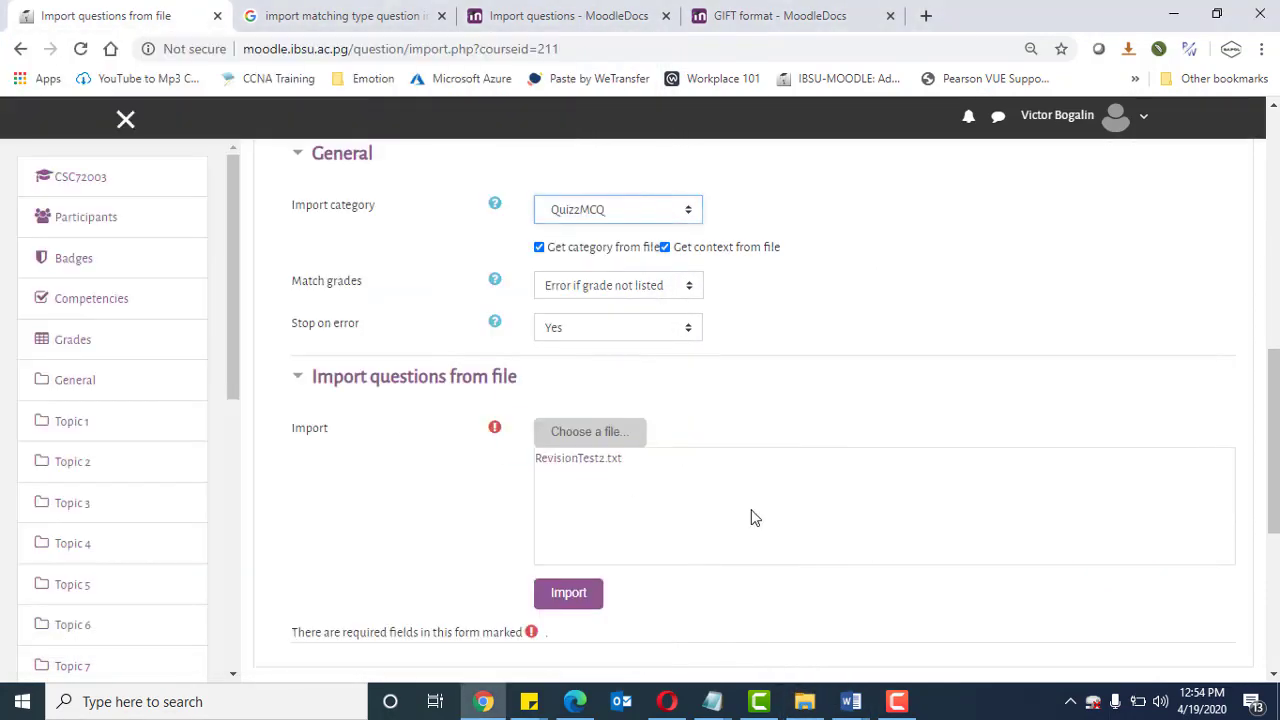
click(588, 593)
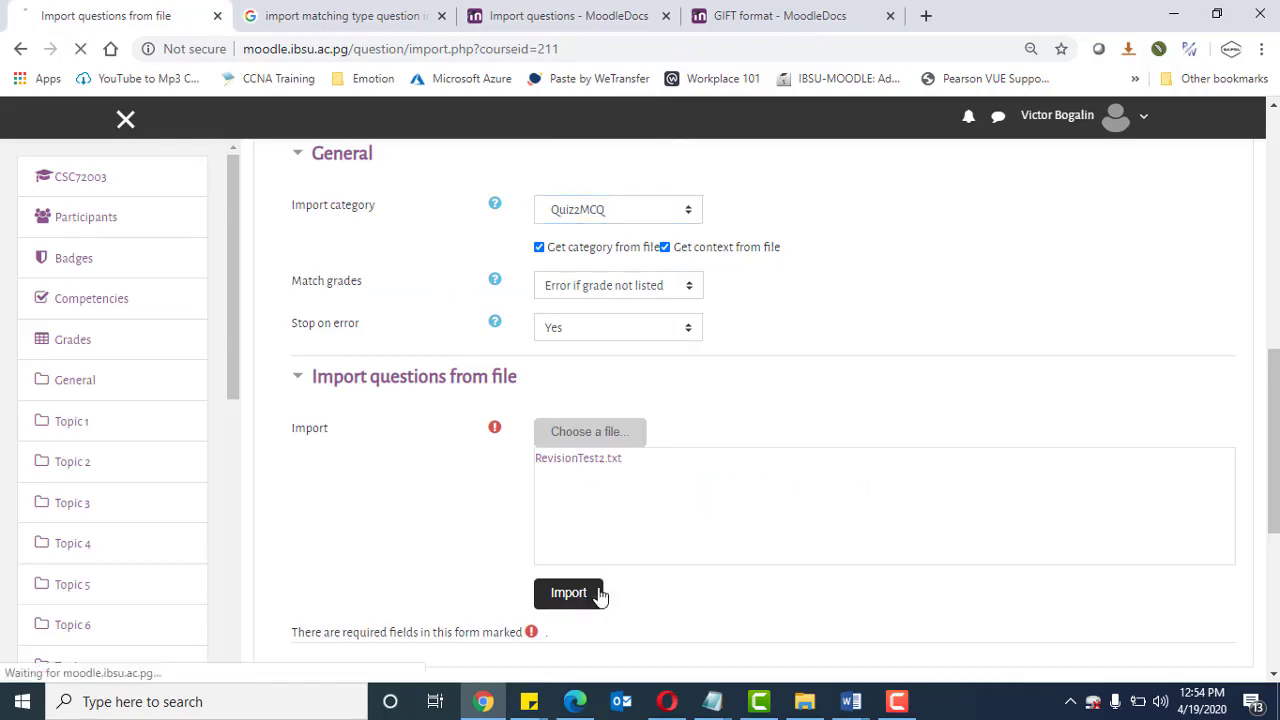
scroll(853, 555, down, 2)
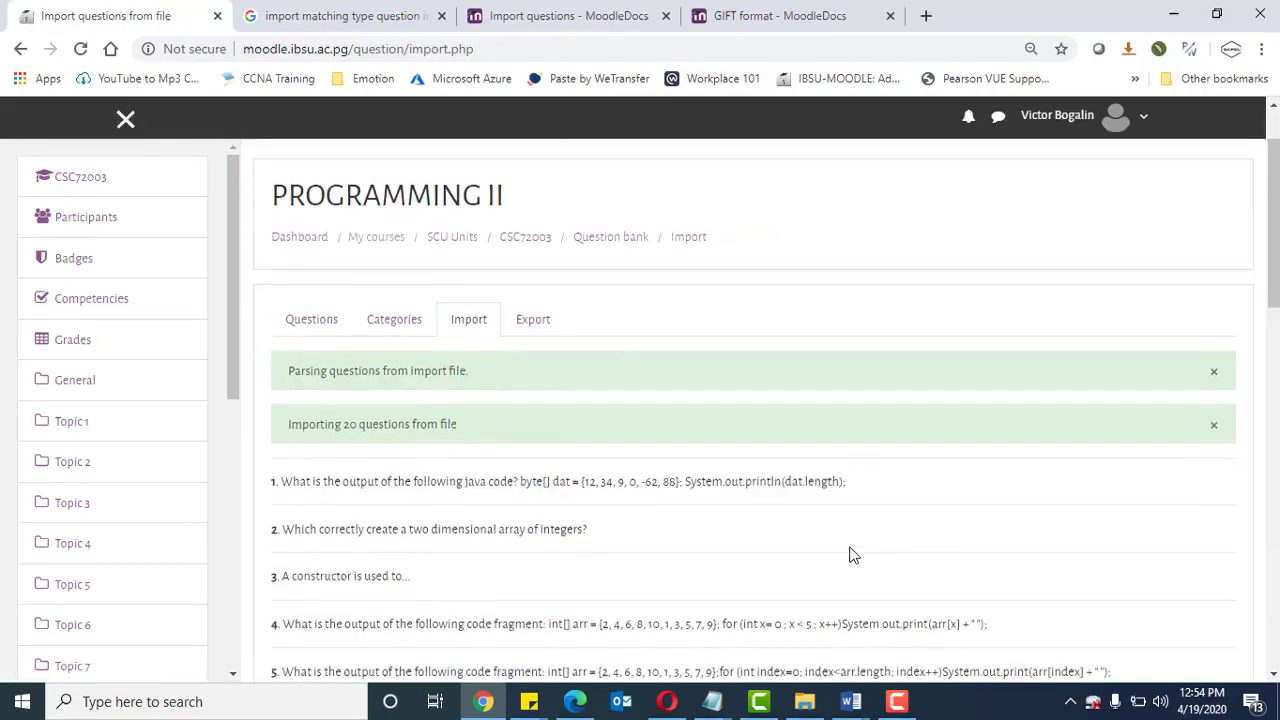
scroll(853, 555, down, 7)
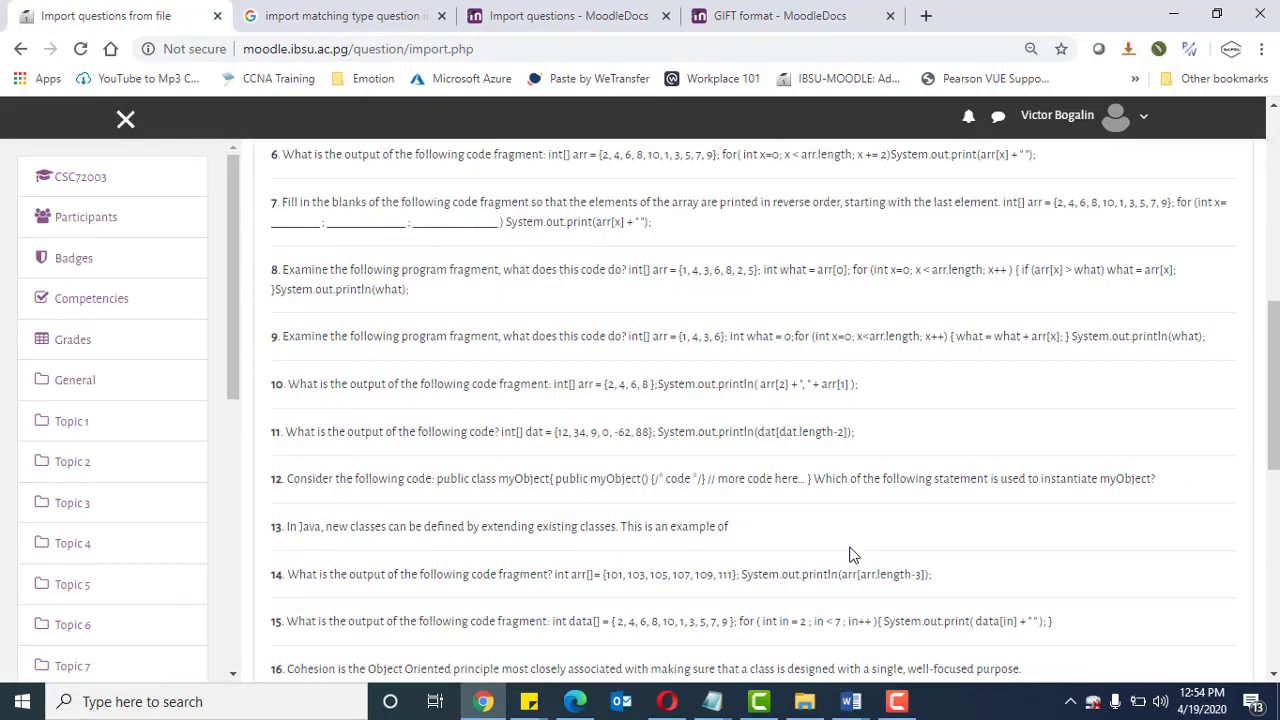
scroll(853, 555, down, 3)
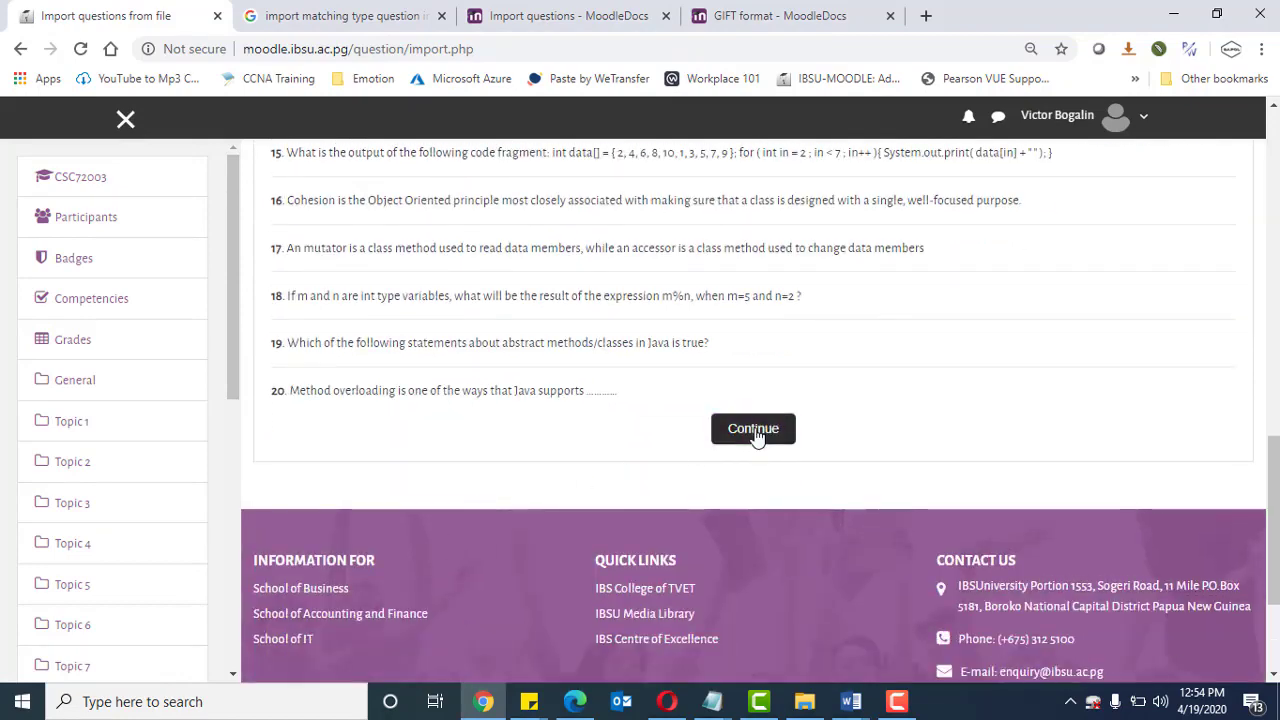
click(752, 429)
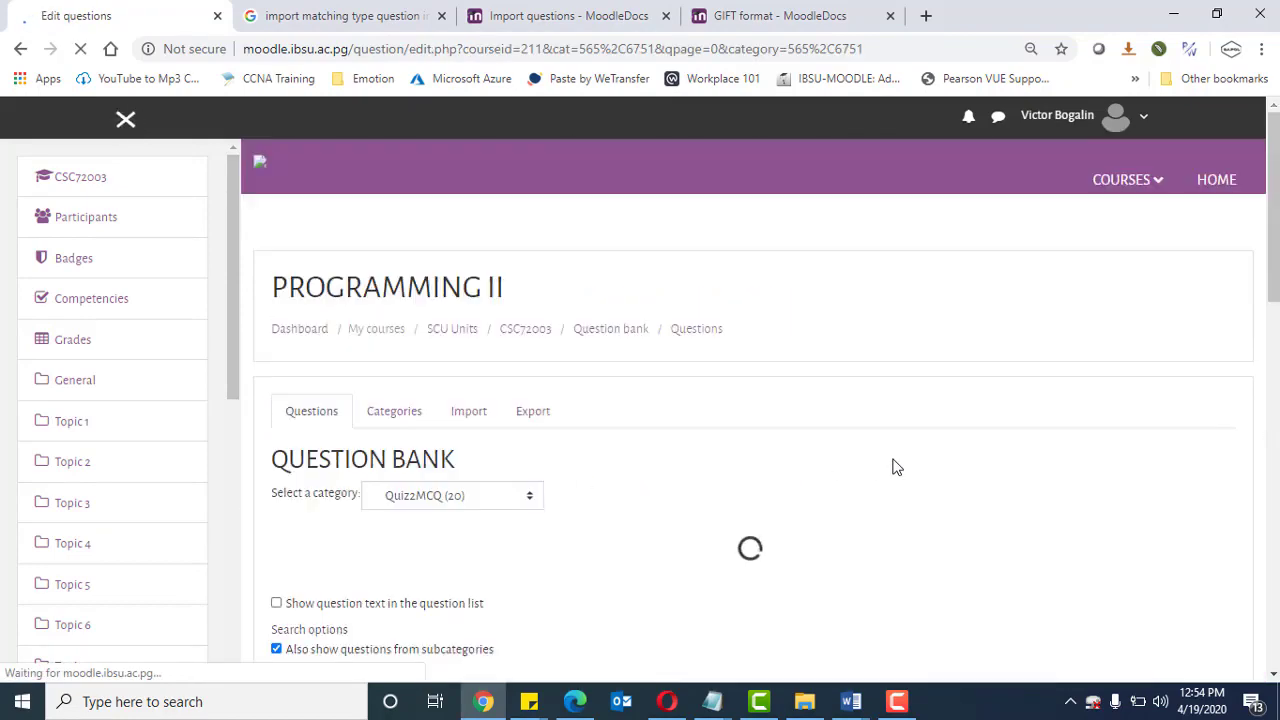
Look through the list of imported questions in the Quiz2MCQ category
scroll(894, 463, down, 3)
scroll(896, 467, down, 2)
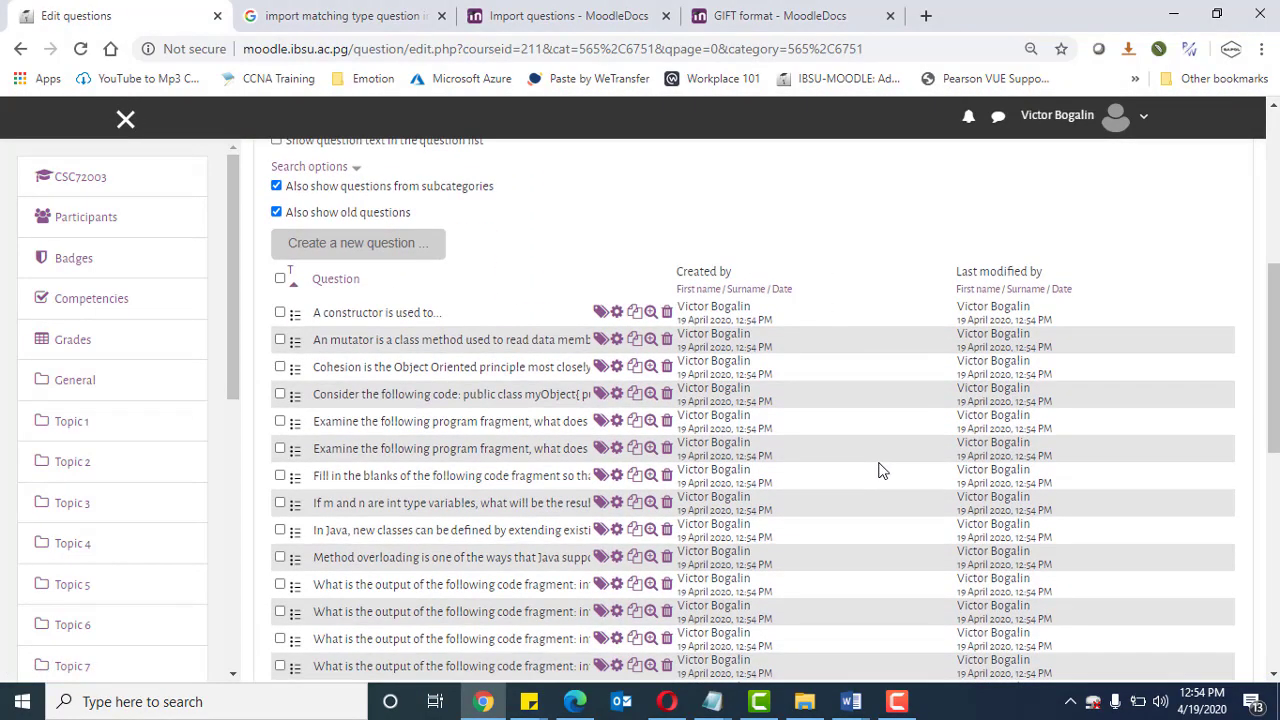
scroll(867, 460, down, 1)
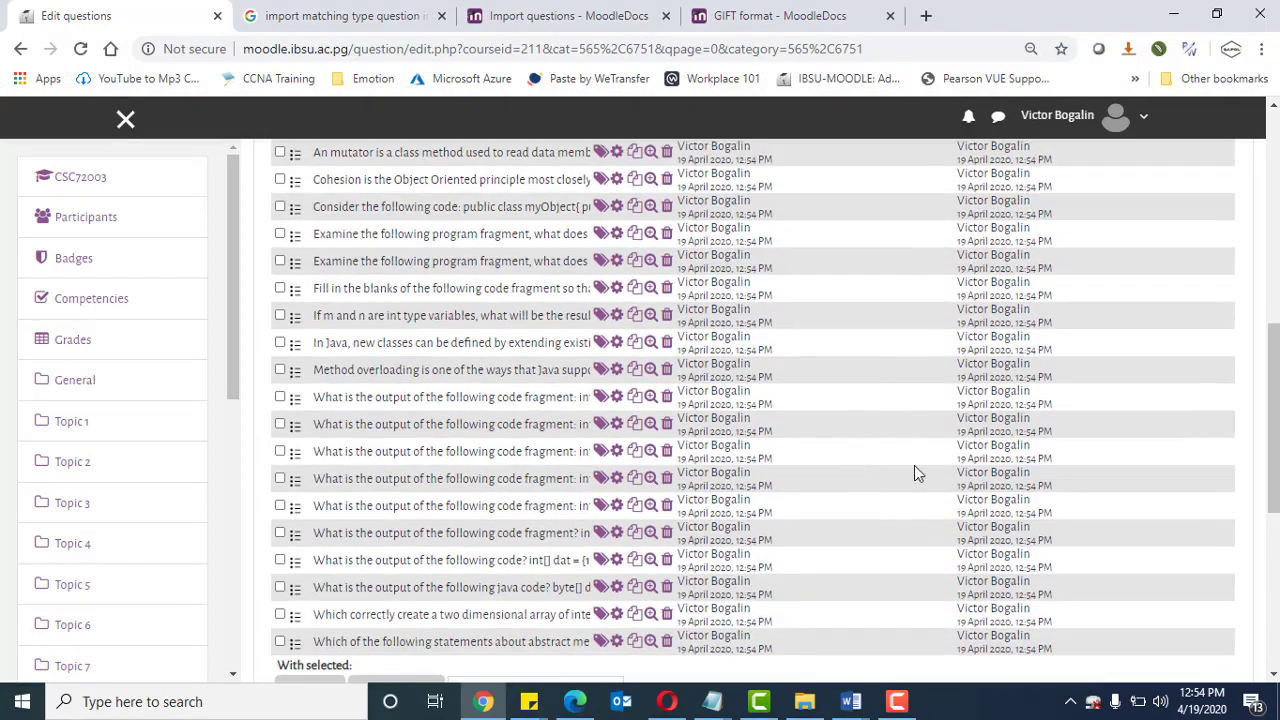
Preview the "A constructor is used to..." question from the Quiz2MCQ category and close the preview
scroll(856, 456, up, 1)
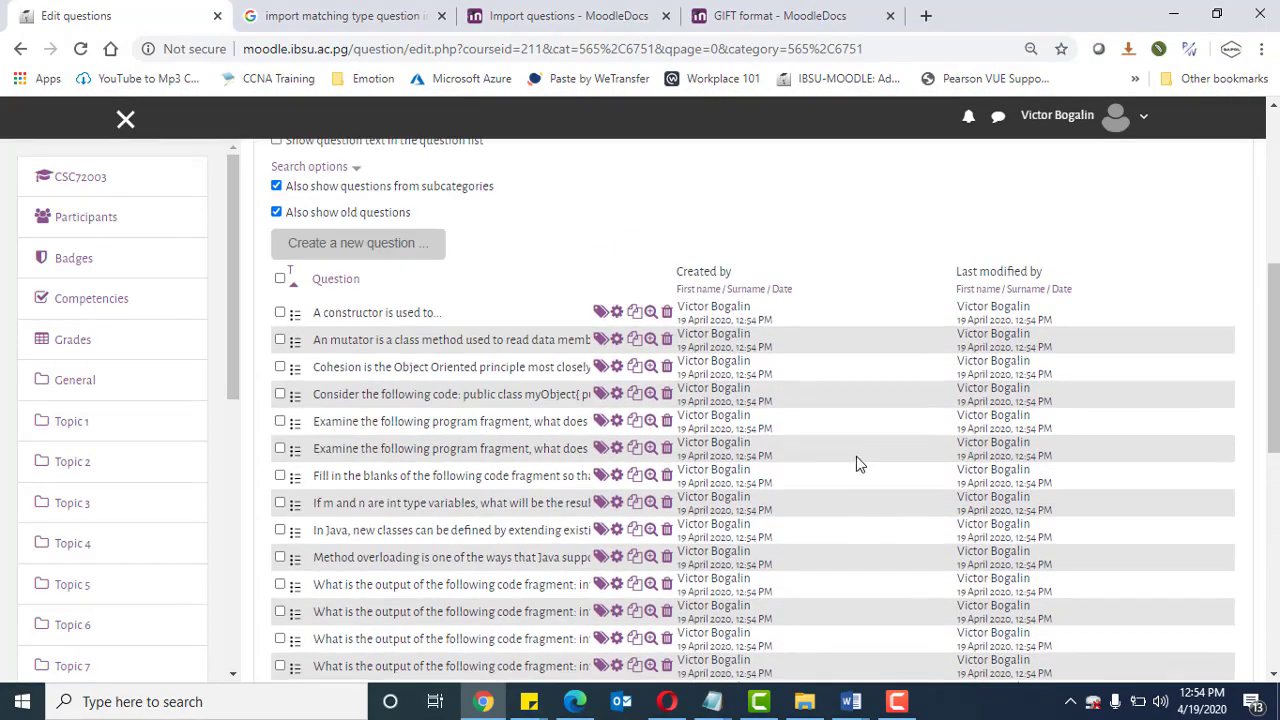
click(650, 313)
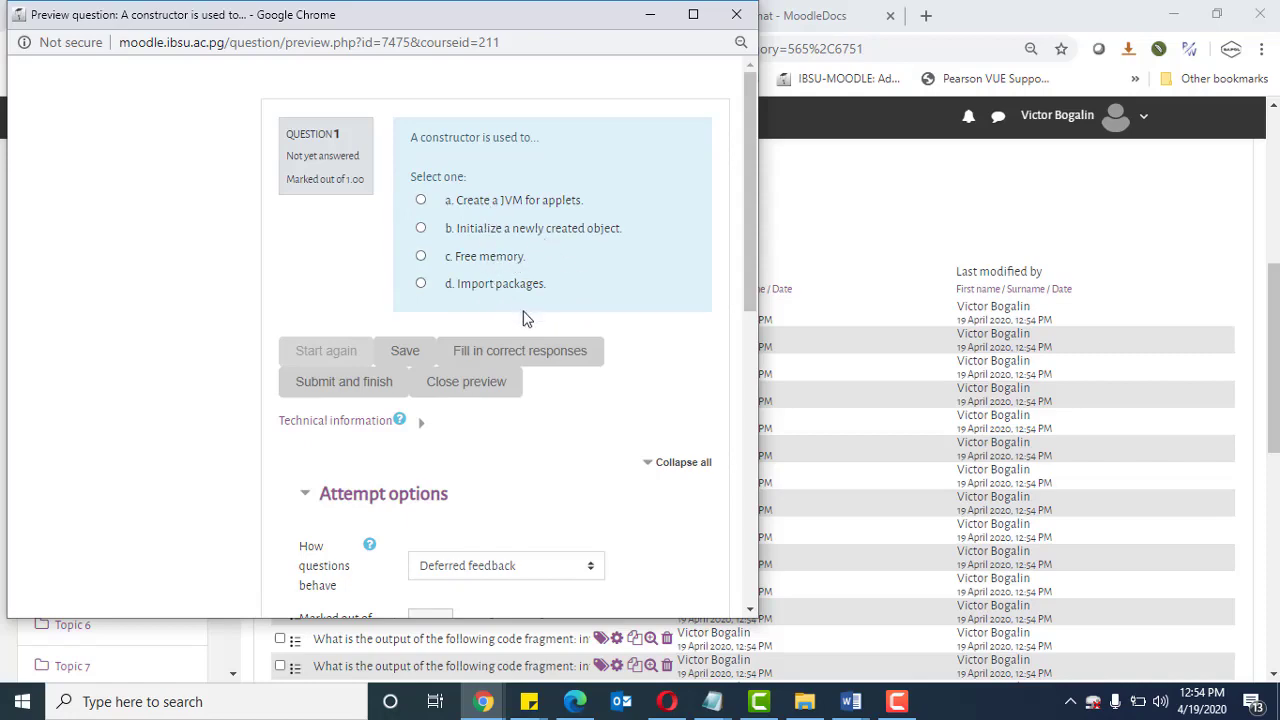
click(735, 17)
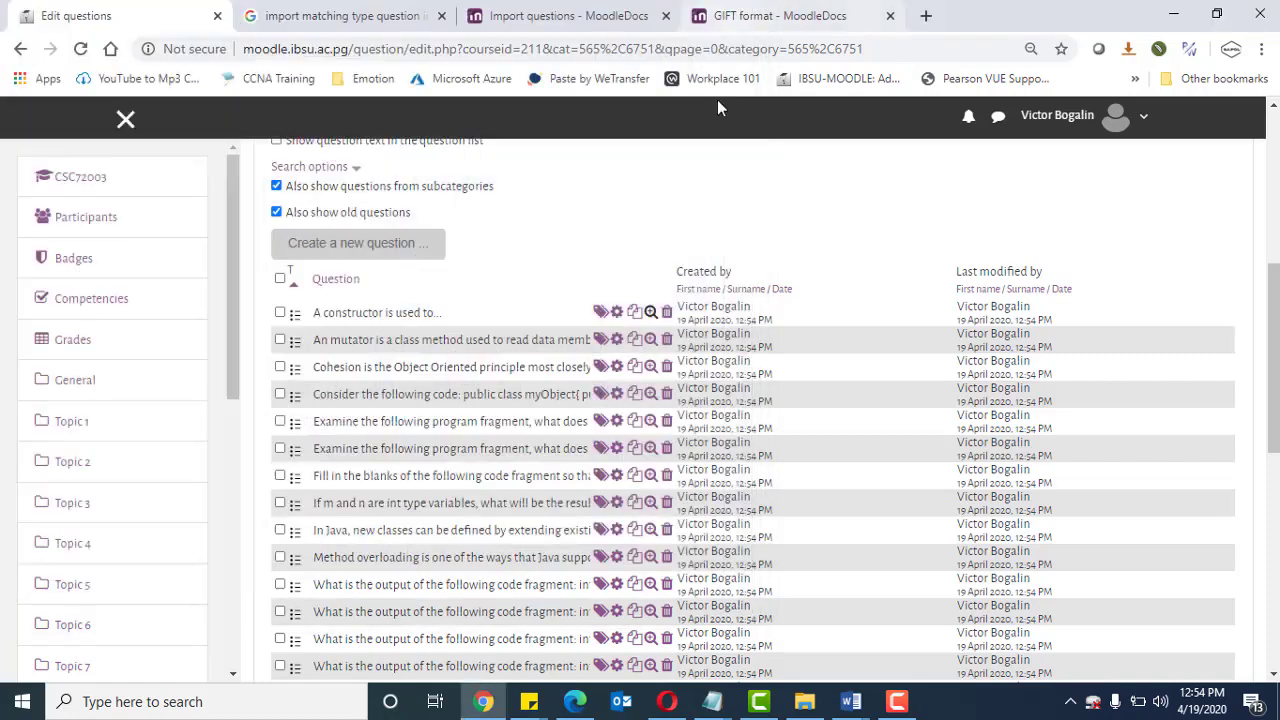
Examine the constructor question's text, answer choices and grades in its editing form, and return to the question bank
click(616, 314)
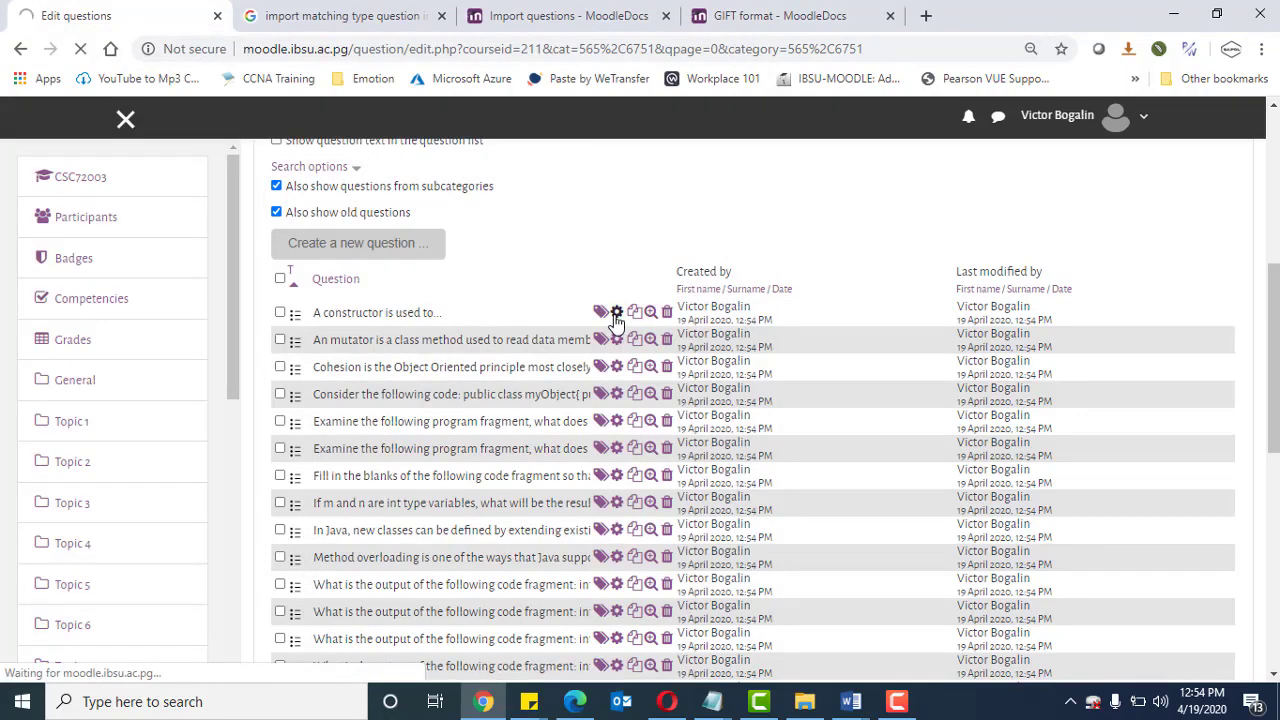
scroll(891, 446, down, 4)
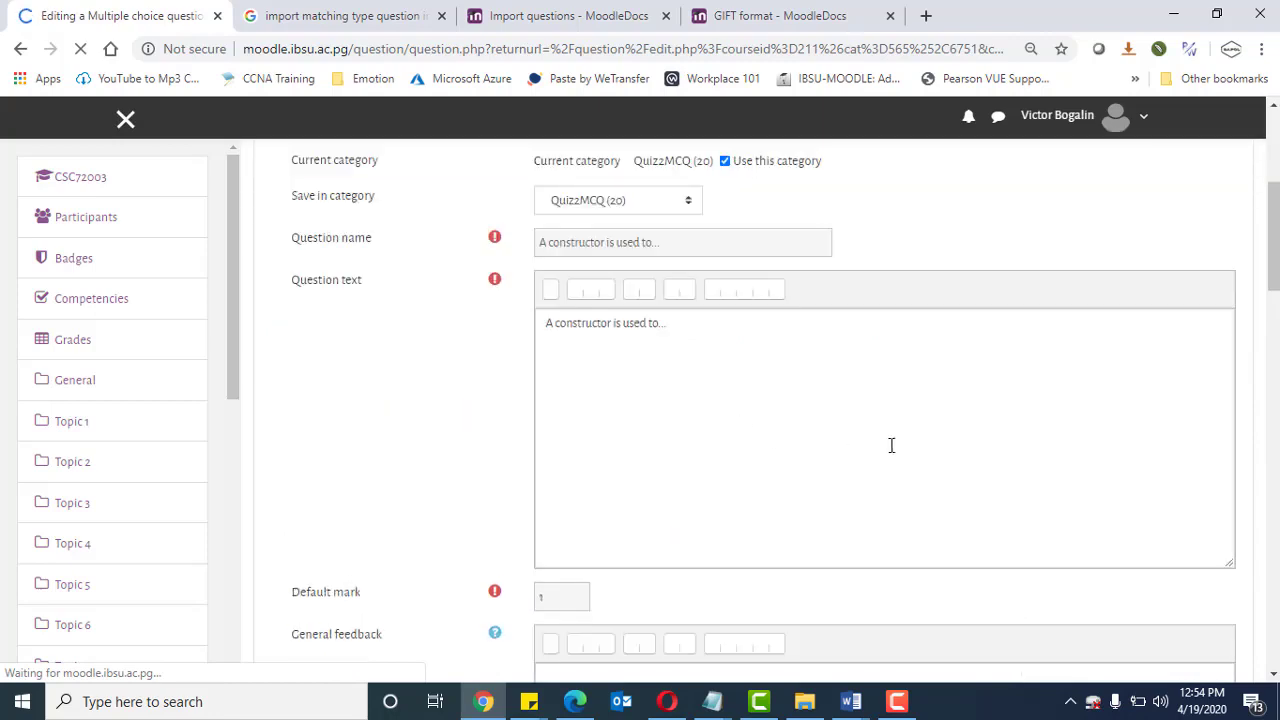
scroll(903, 430, up, 2)
scroll(885, 453, down, 7)
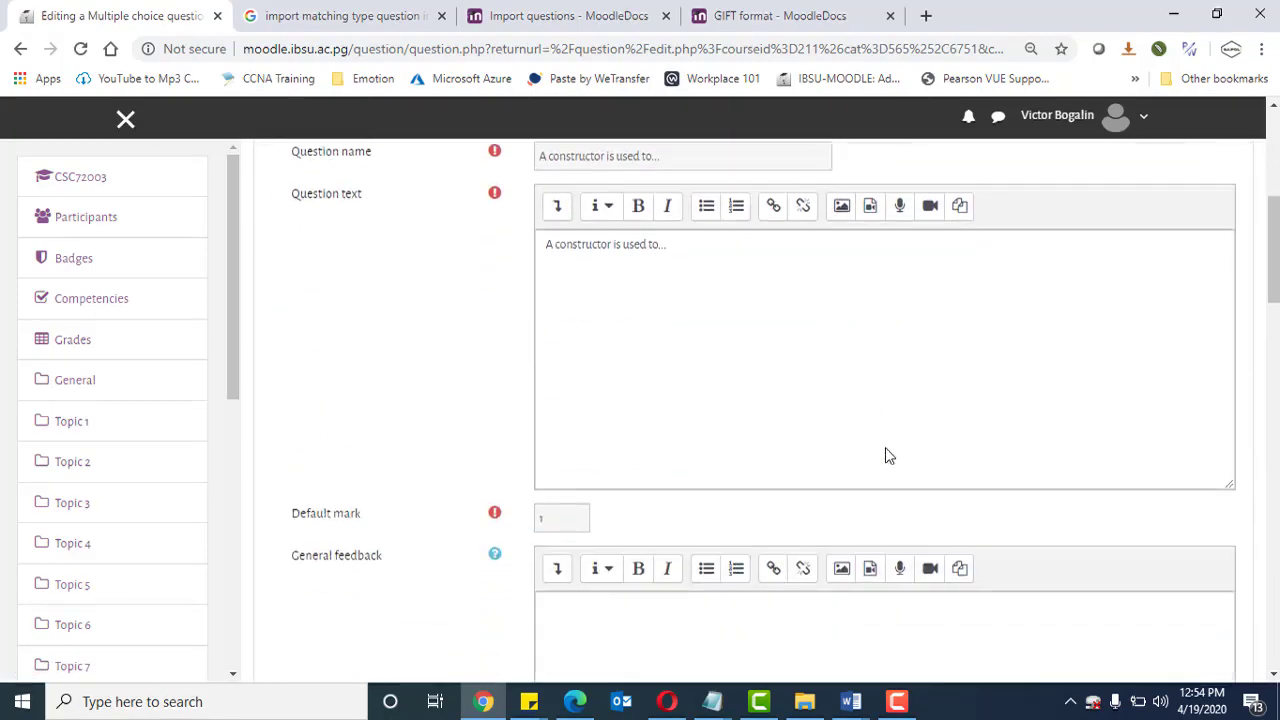
scroll(885, 456, down, 4)
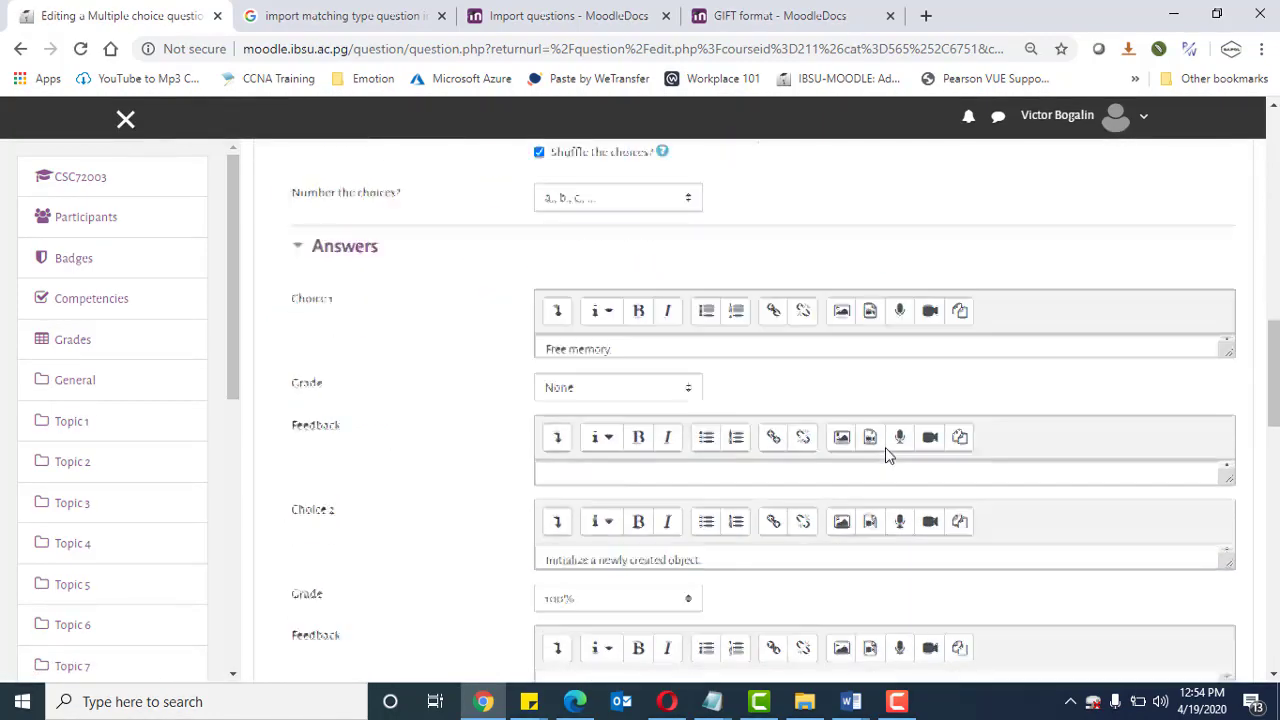
scroll(825, 440, down, 2)
scroll(822, 434, down, 2)
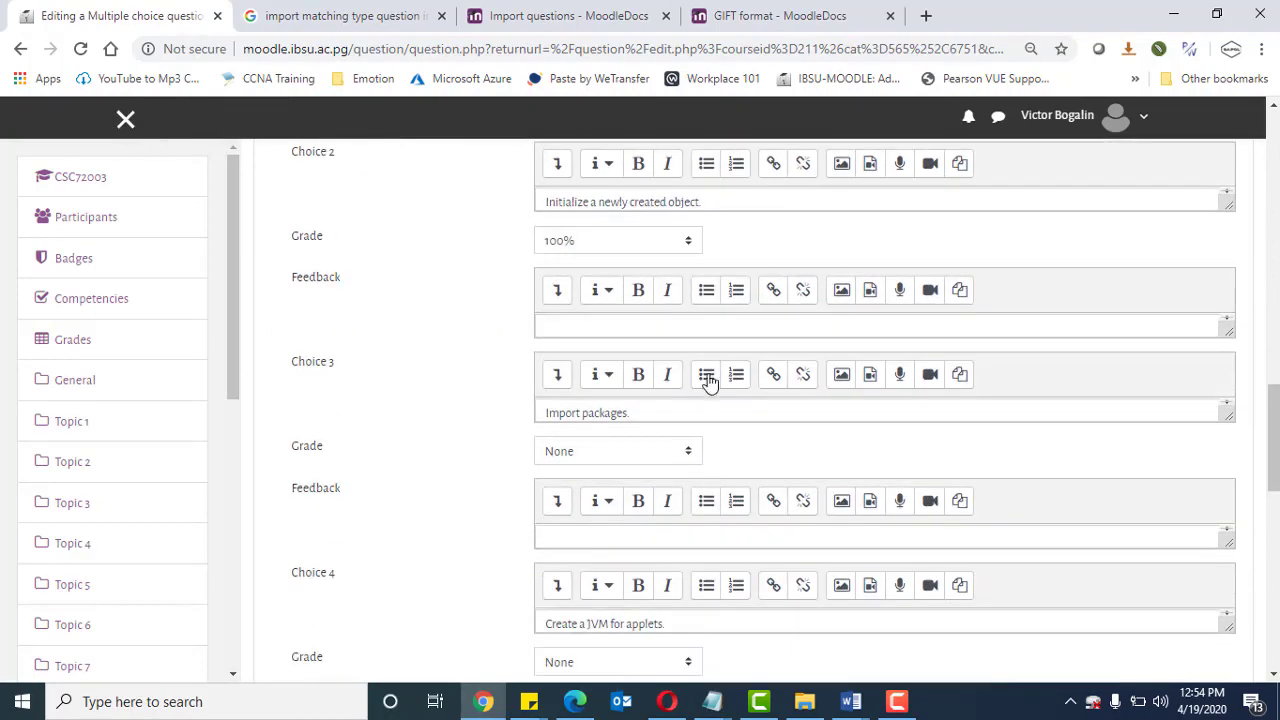
scroll(823, 449, down, 7)
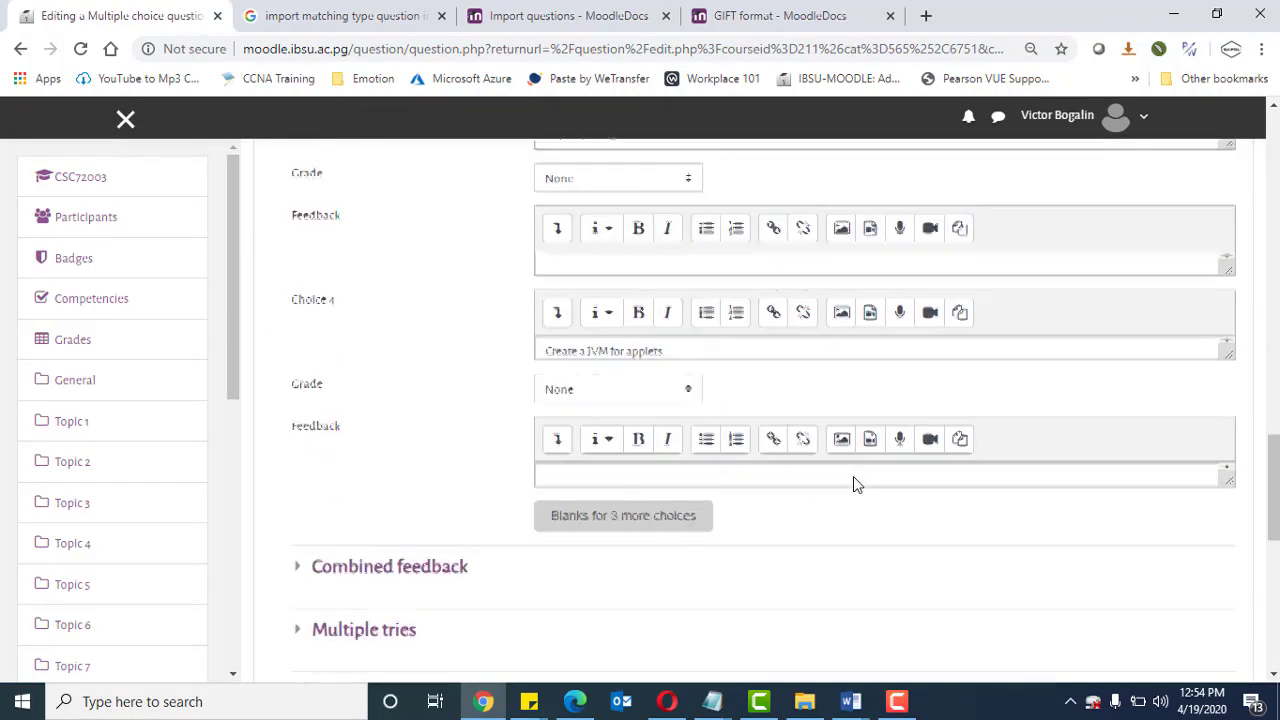
click(690, 486)
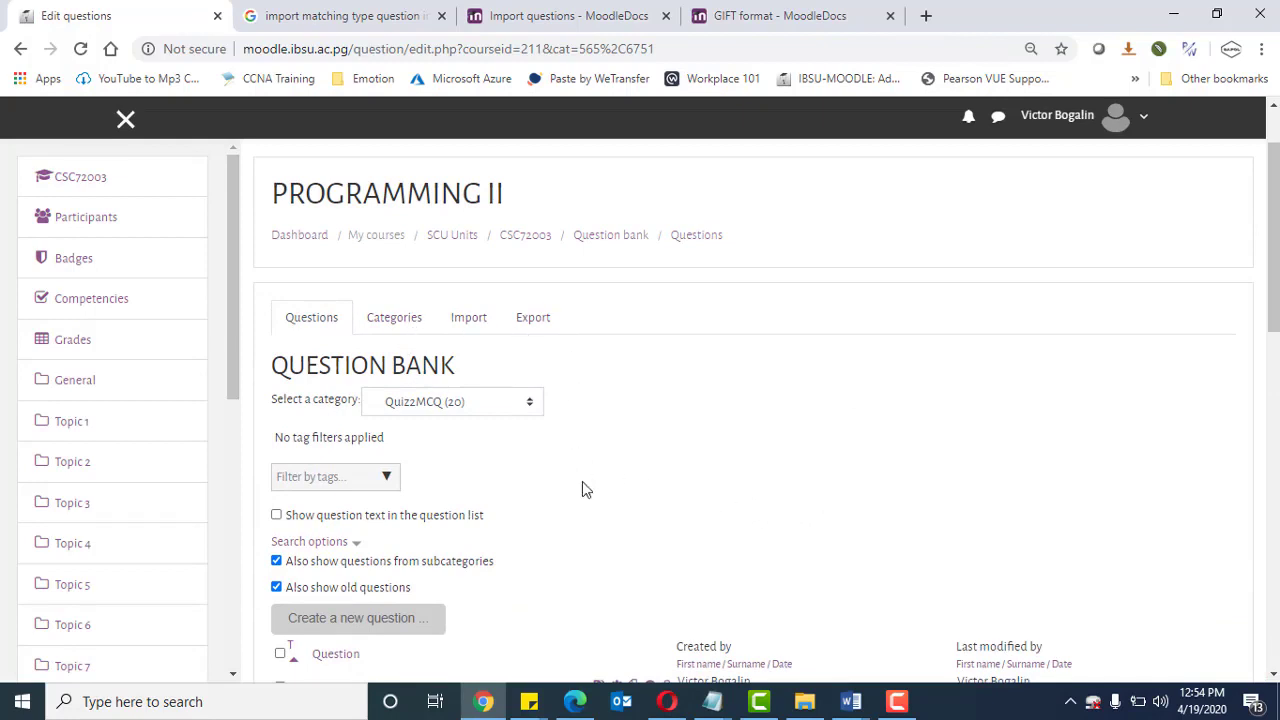
Go back to the CSC72003 course page and open the Quiz2 activity for editing its questions
scroll(715, 488, up, 1)
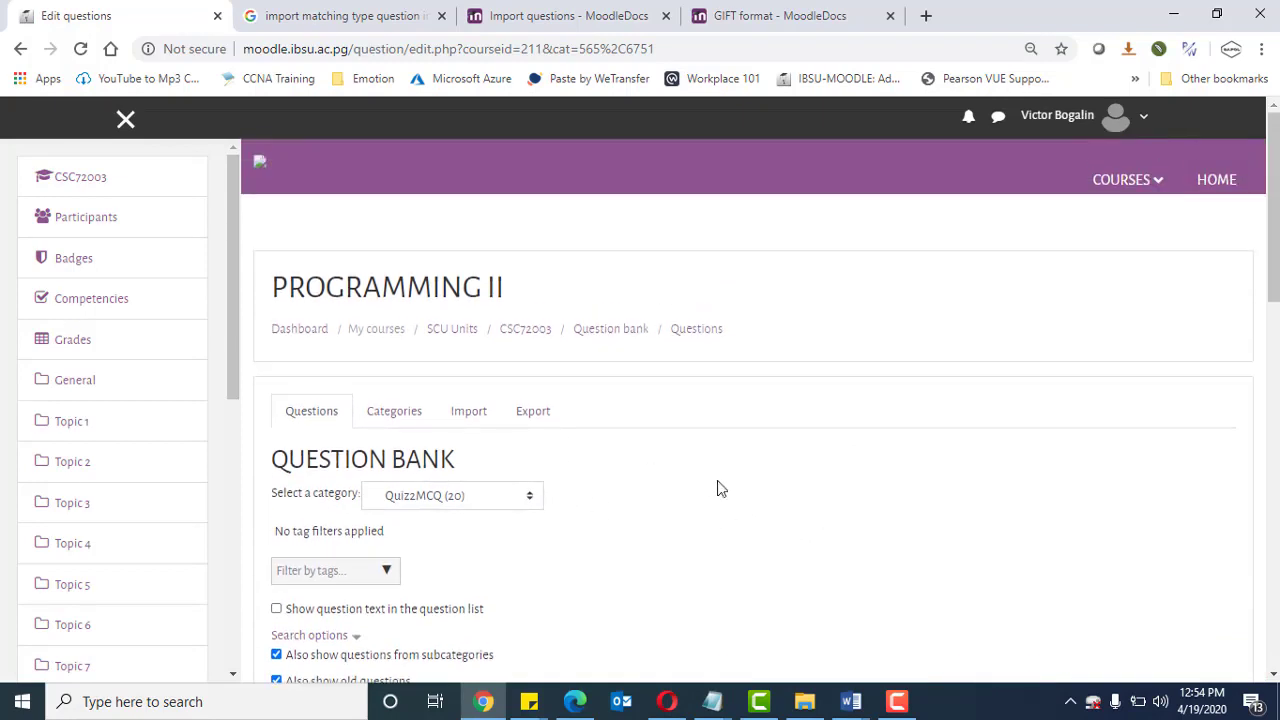
click(523, 331)
scroll(923, 486, down, 3)
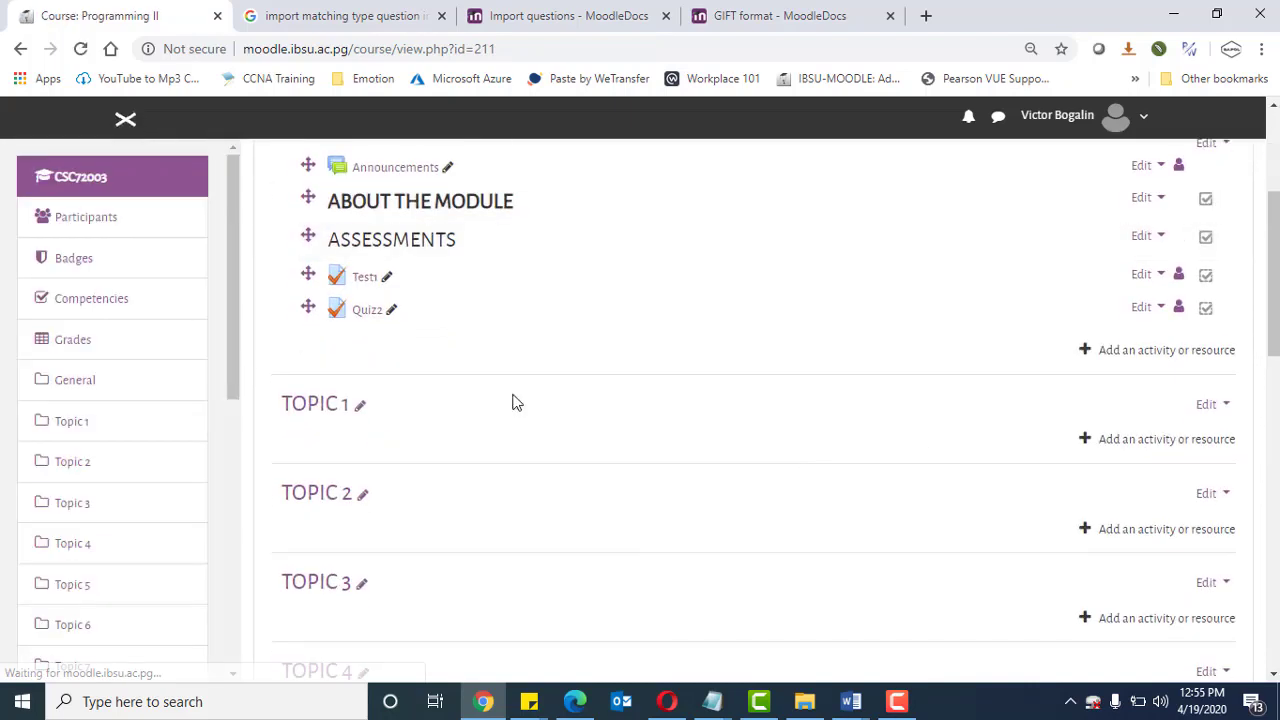
click(350, 311)
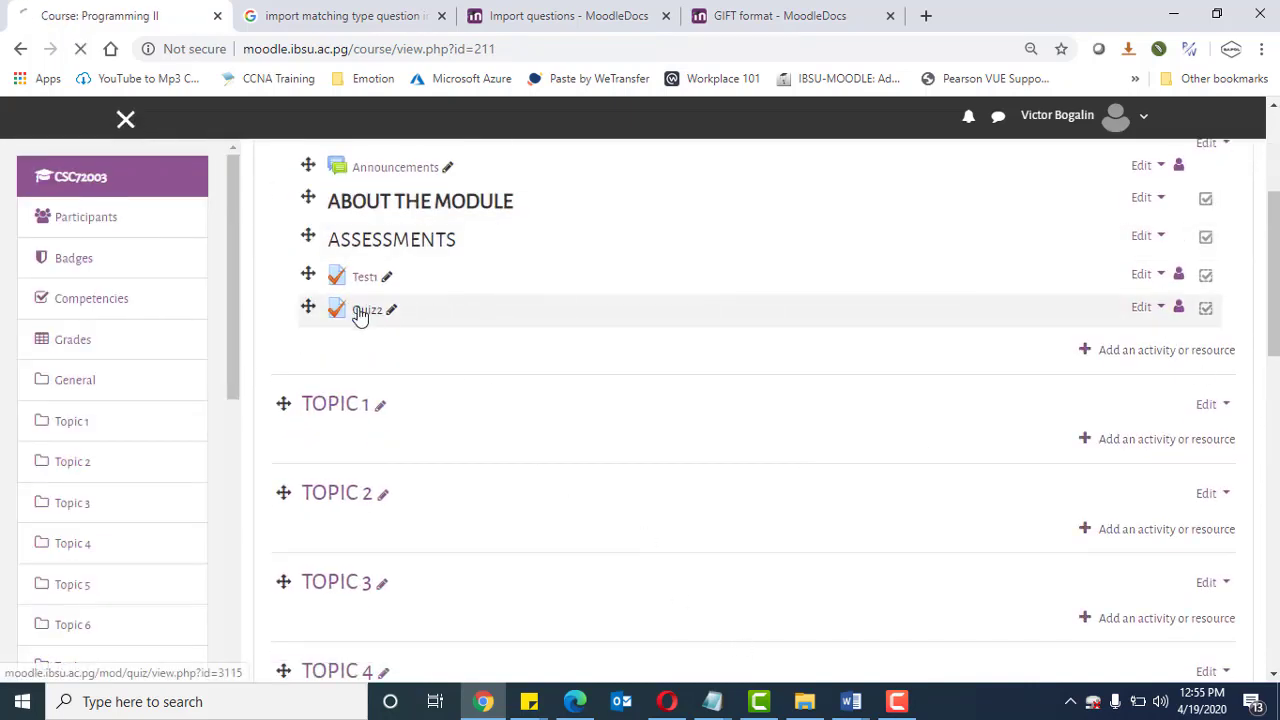
scroll(962, 534, down, 2)
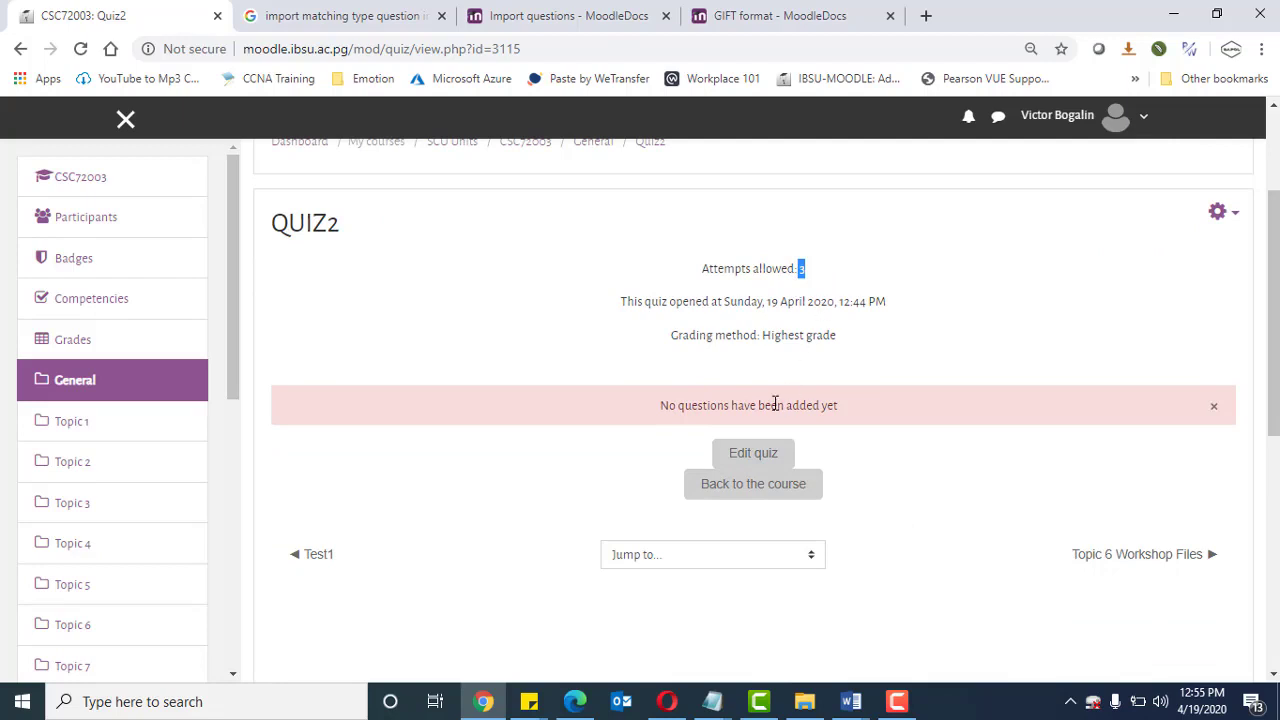
click(750, 452)
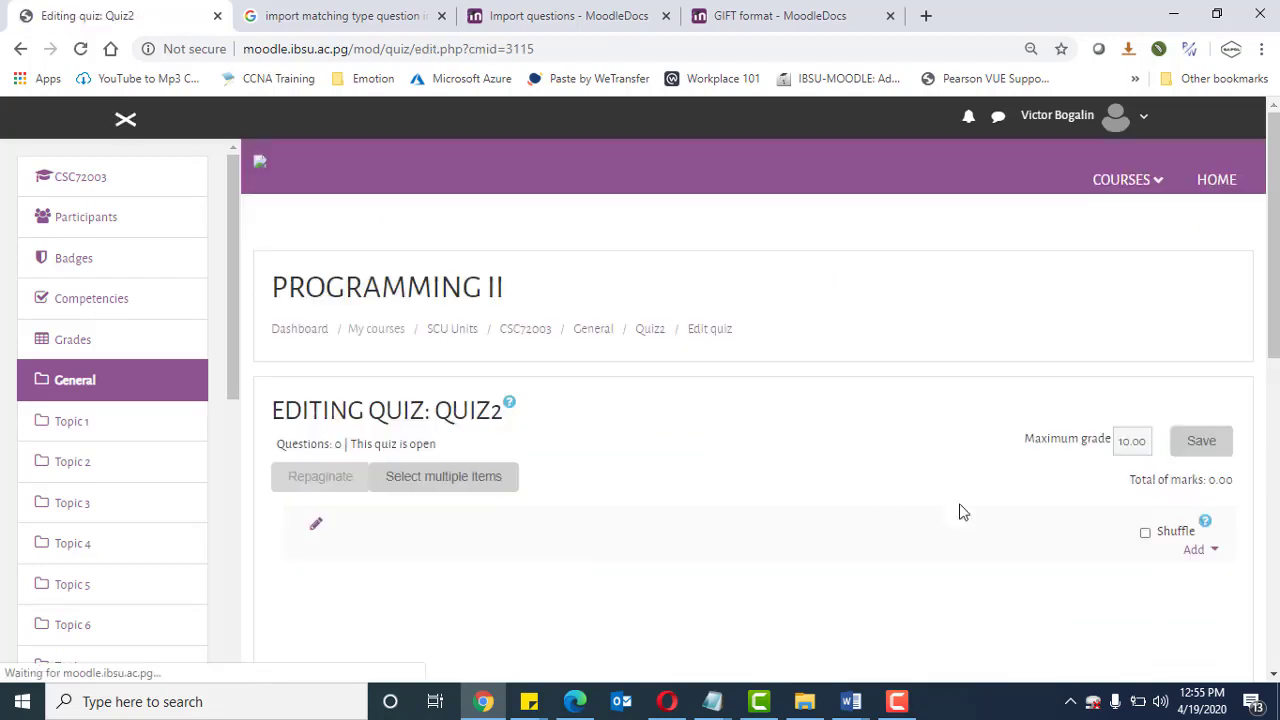
Set and save a maximum grade of 100 for Quiz2 and enable question shuffling
click(1124, 441)
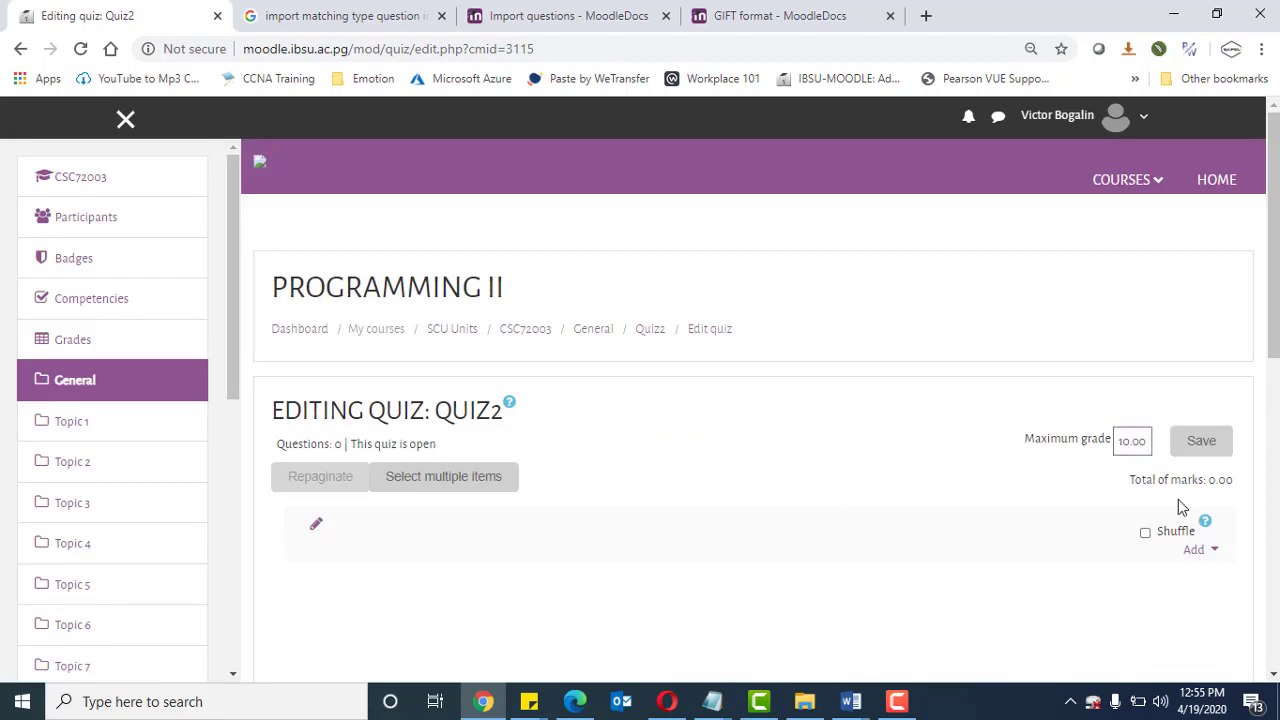
text(0)
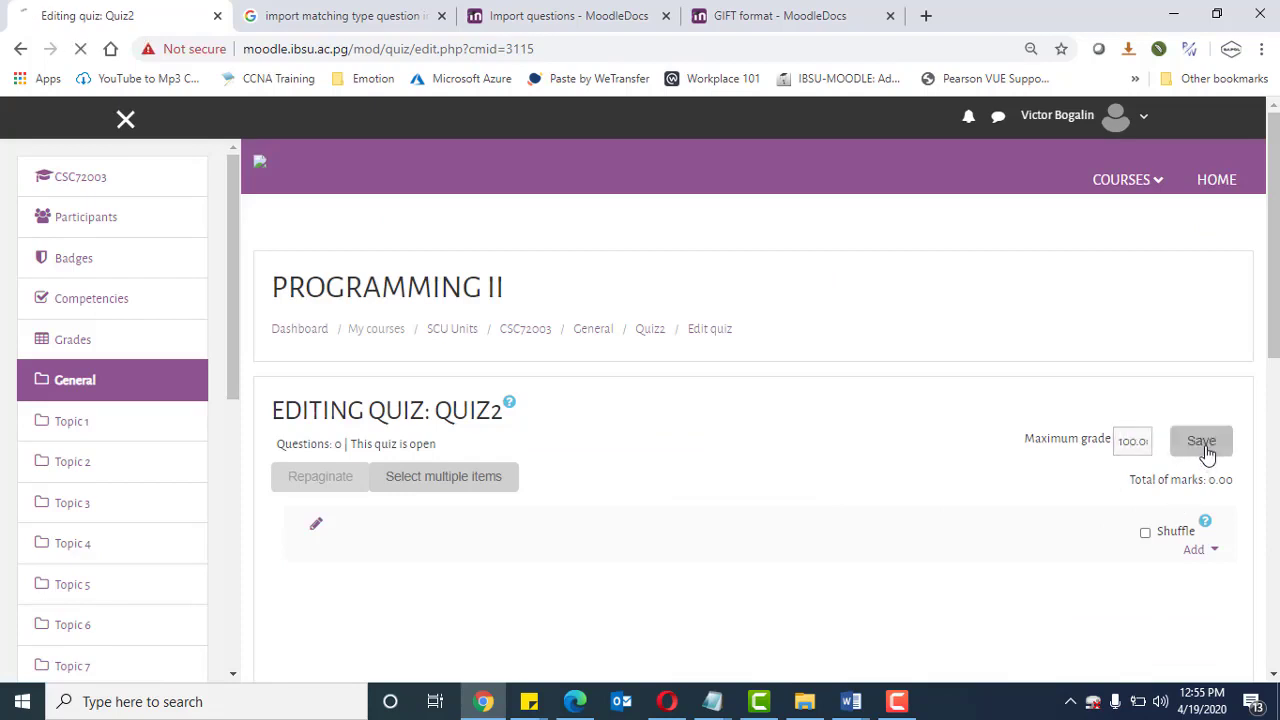
click(1204, 447)
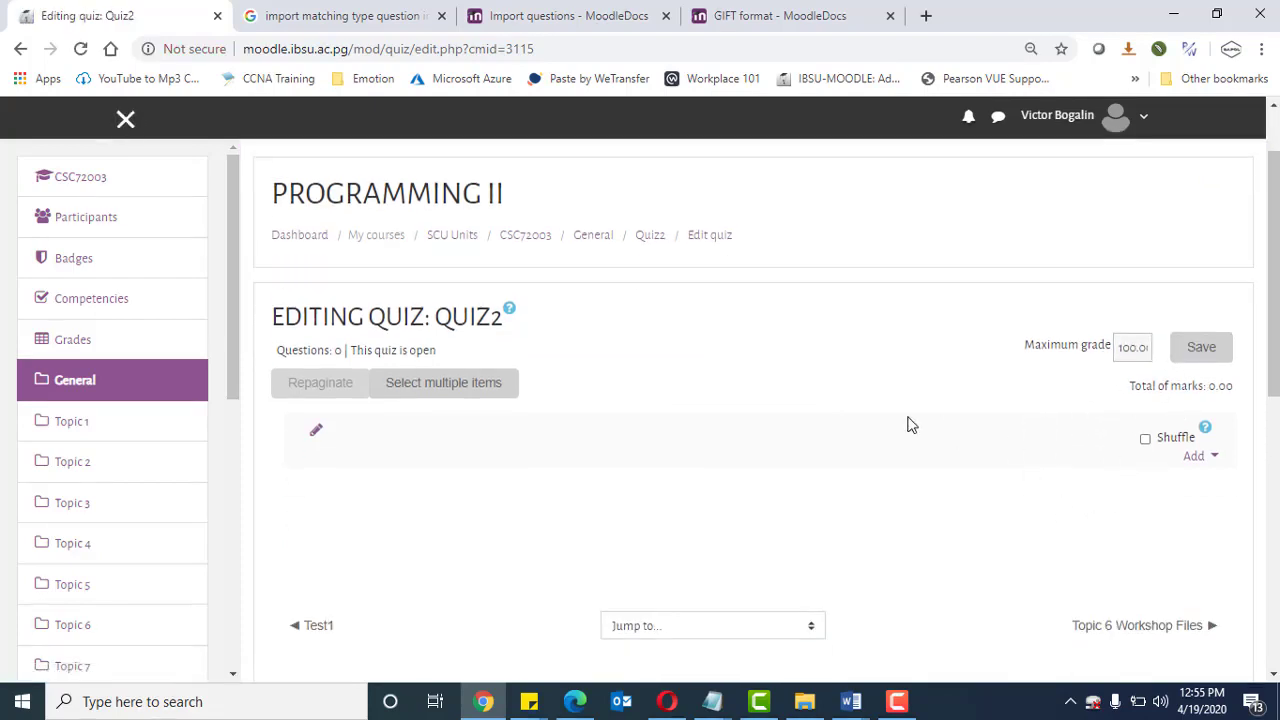
click(1146, 441)
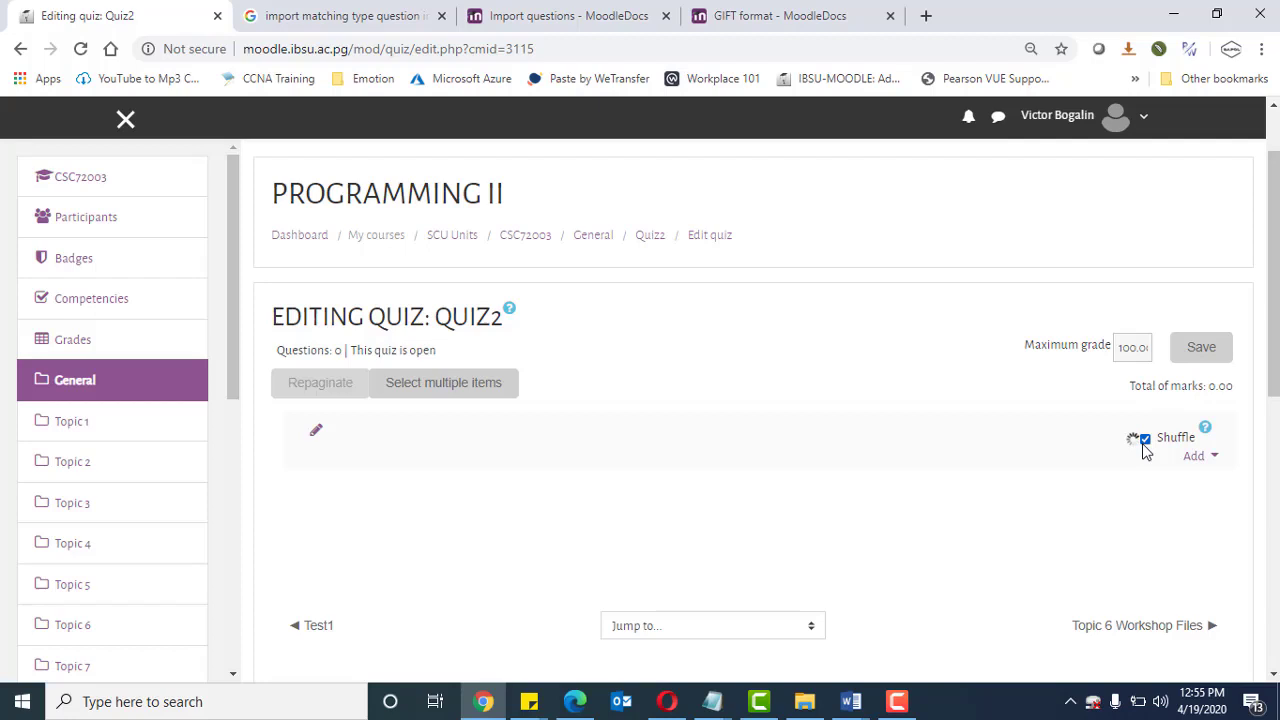
Start adding questions to Quiz2 from the question bank and choose the Quiz2MCQ category
click(1216, 458)
click(1141, 508)
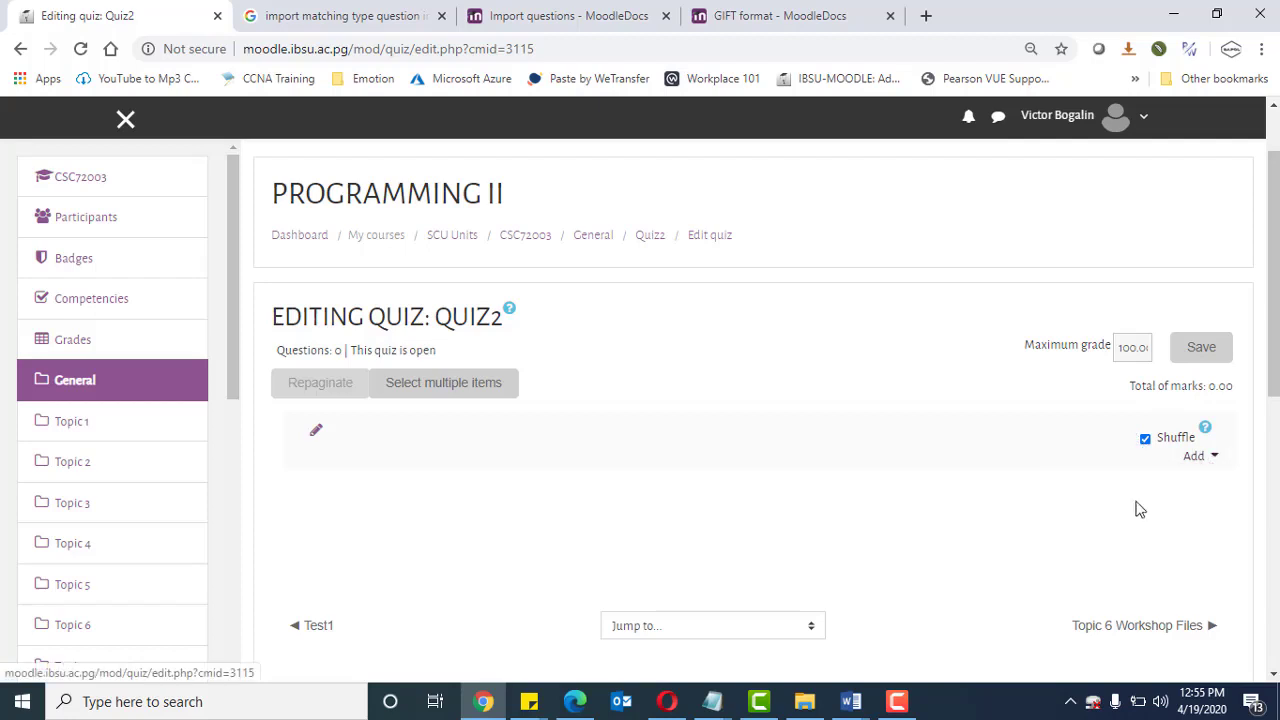
scroll(603, 218, down, 1)
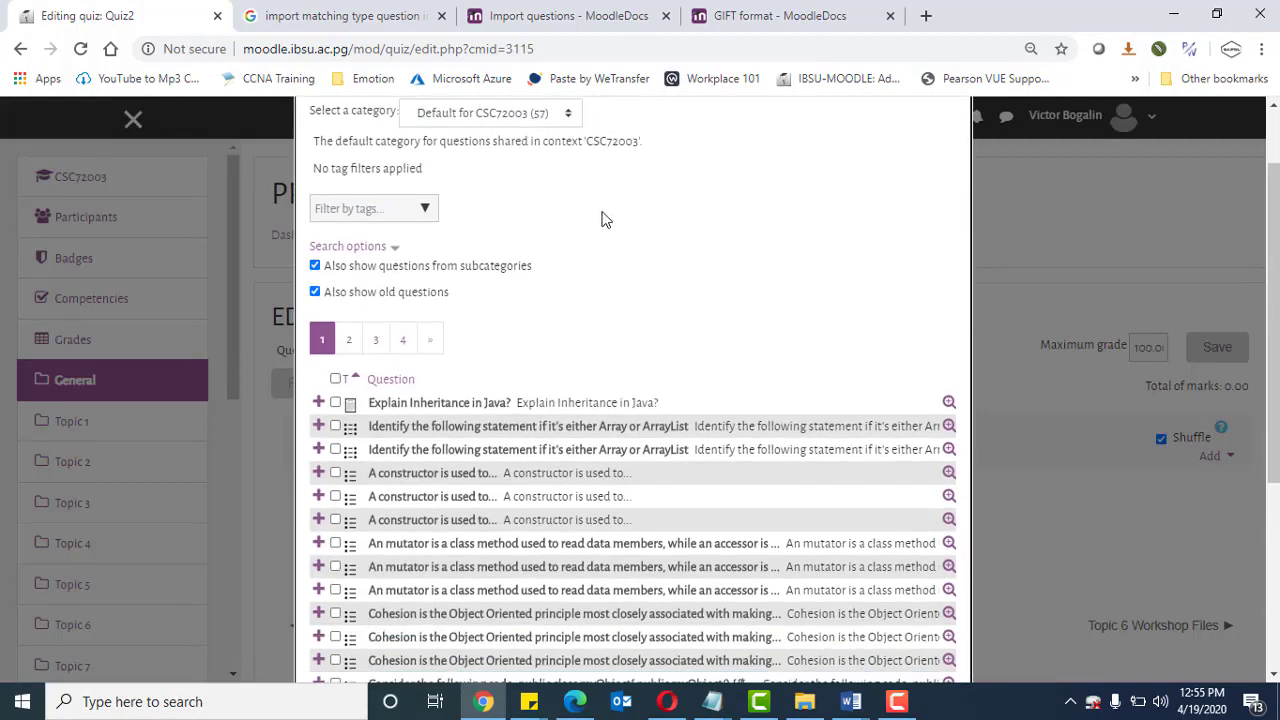
scroll(603, 218, up, 1)
click(570, 212)
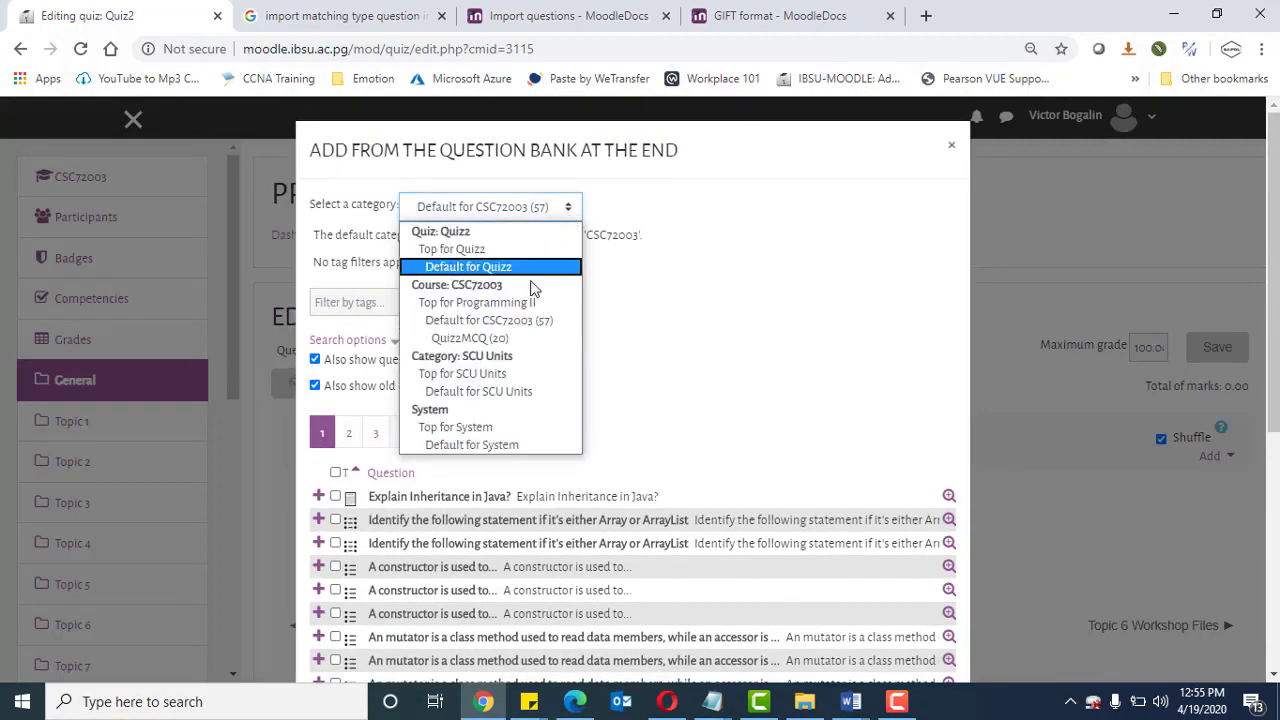
click(503, 339)
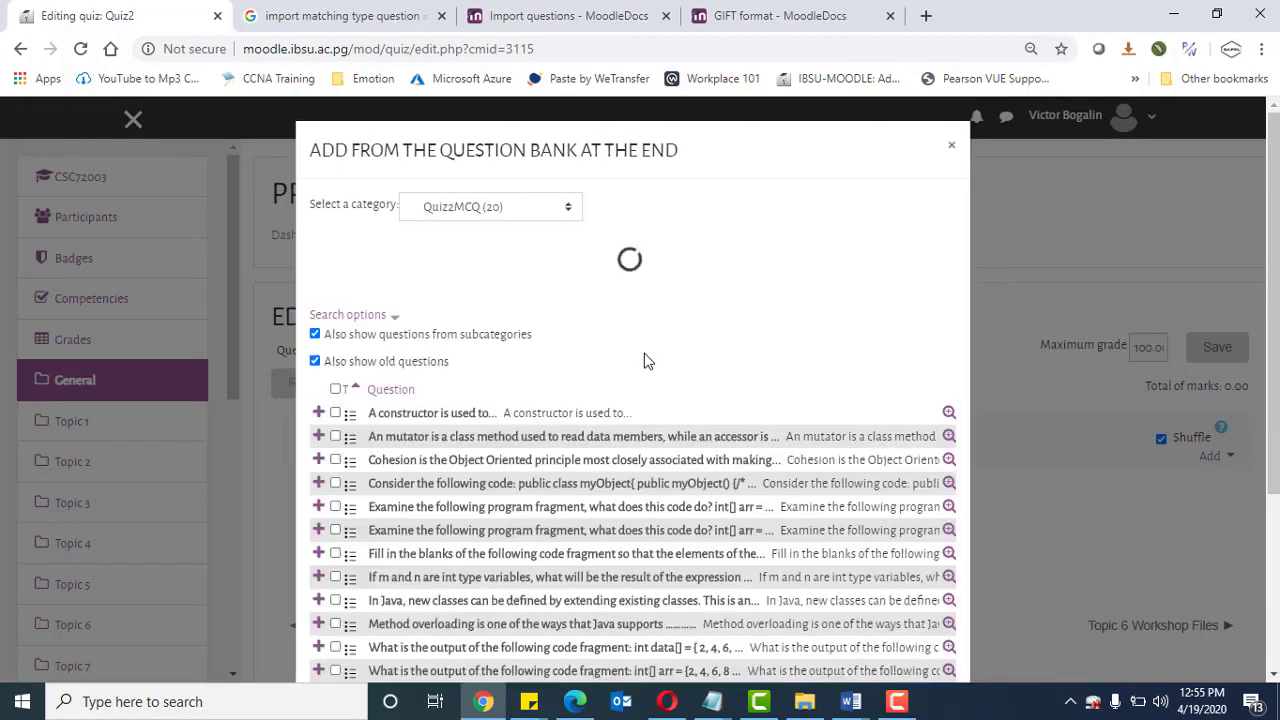
Select all questions in the Quiz2MCQ category, add them to Quiz2 and save the quiz
scroll(645, 360, down, 3)
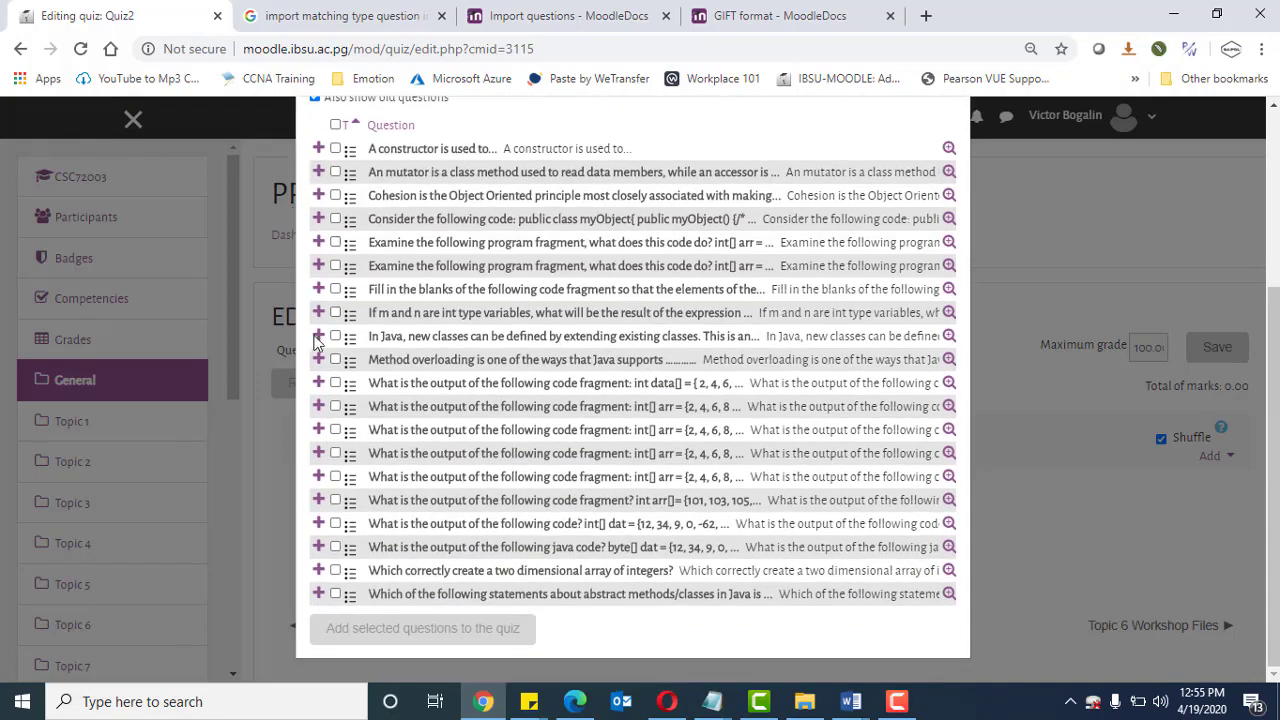
scroll(377, 498, up, 3)
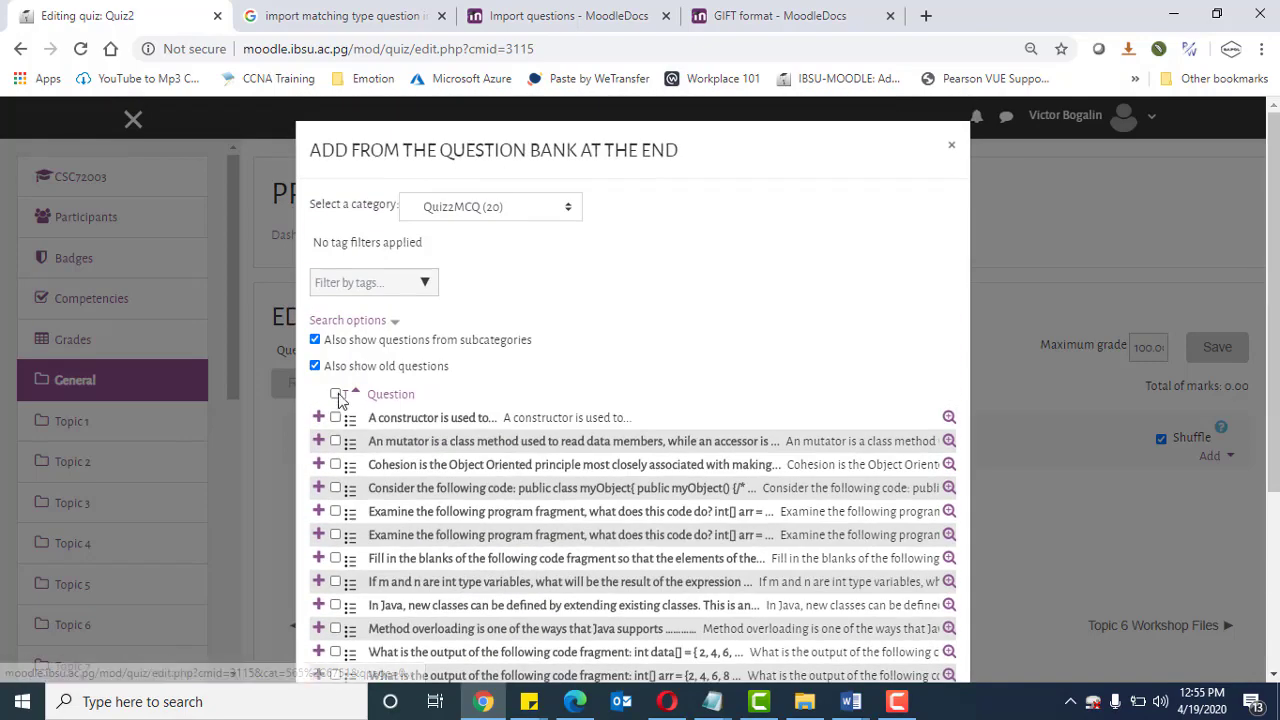
click(337, 393)
scroll(651, 462, down, 3)
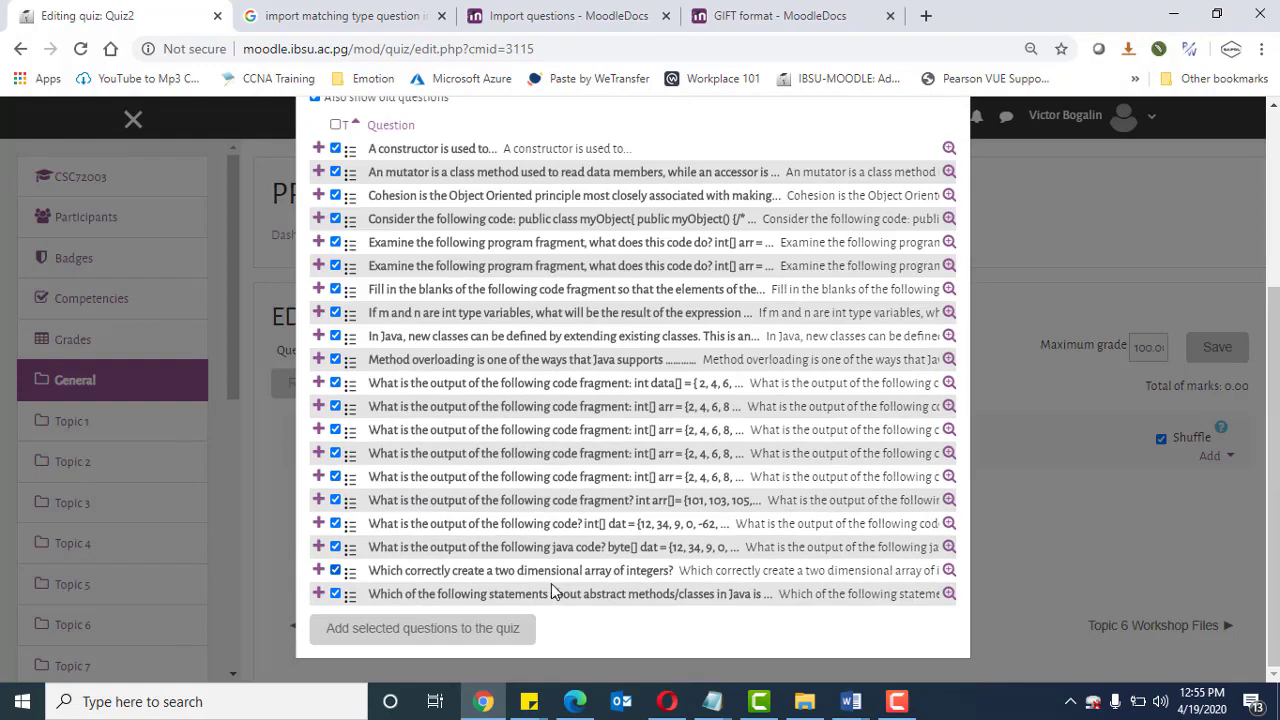
click(480, 628)
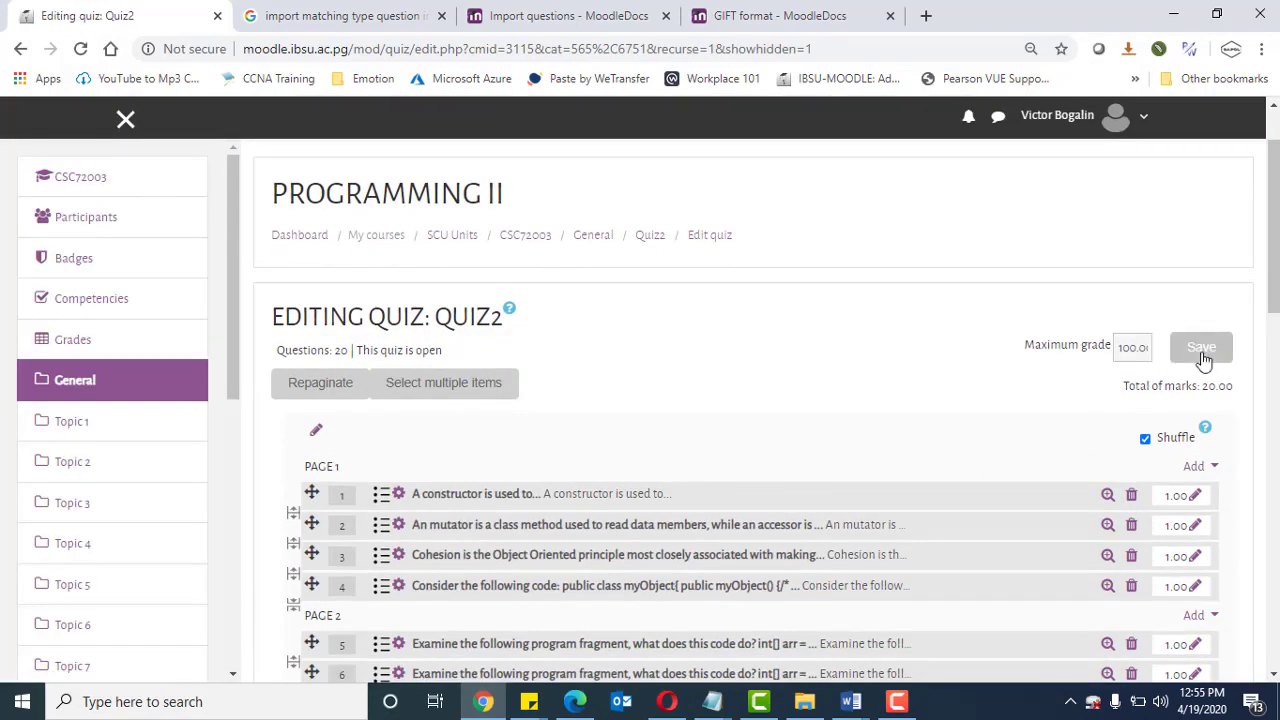
click(1201, 350)
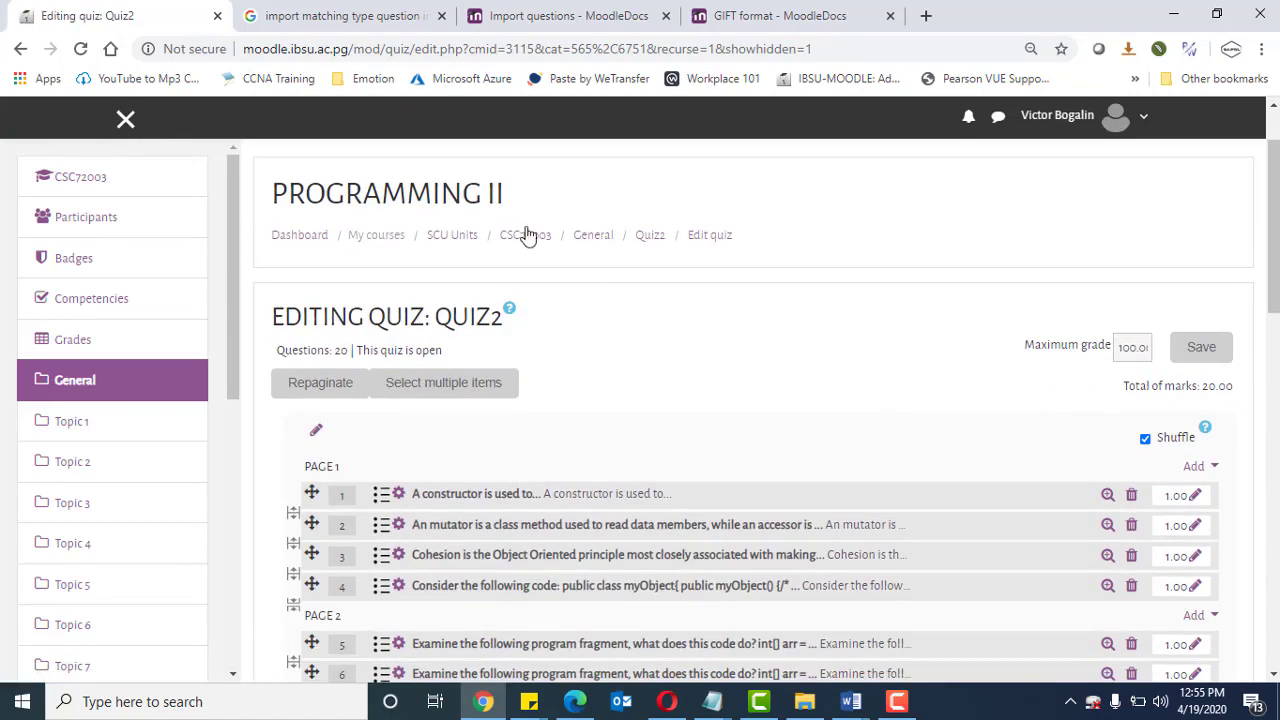
Check the Quiz2 overview page, return to the CSC72003 course page and reopen Quiz2
click(651, 237)
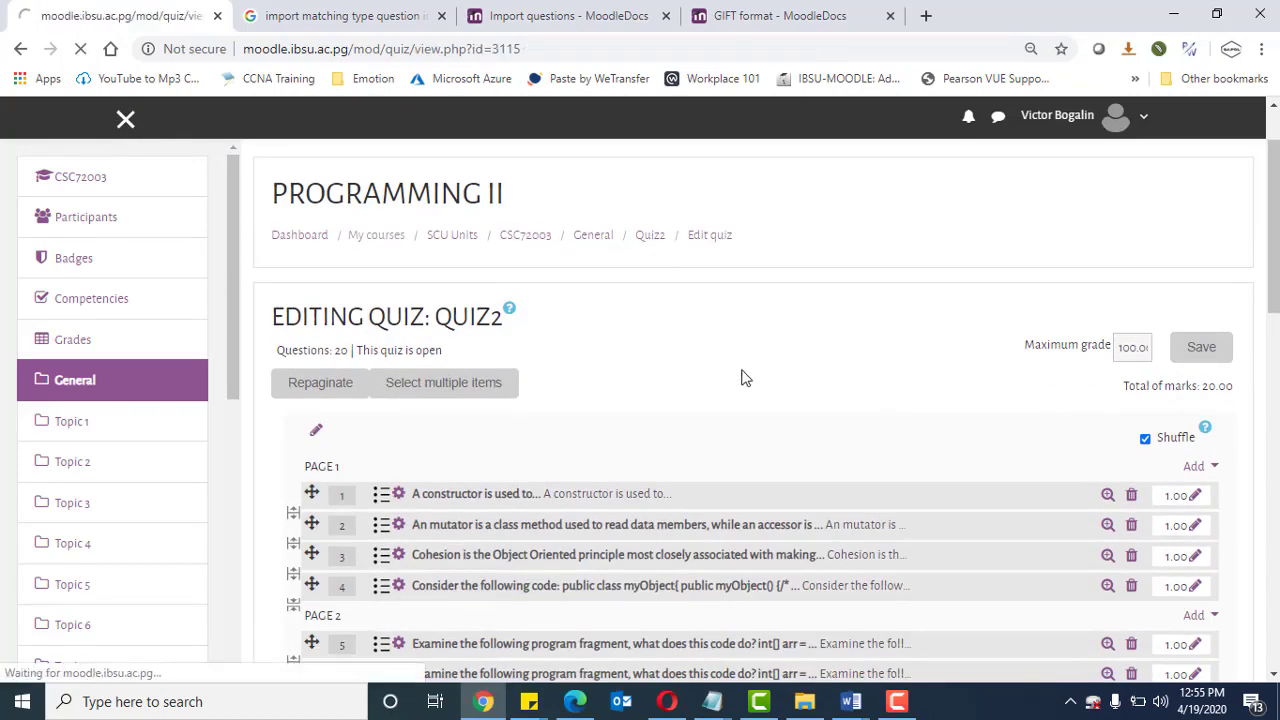
scroll(810, 400, down, 2)
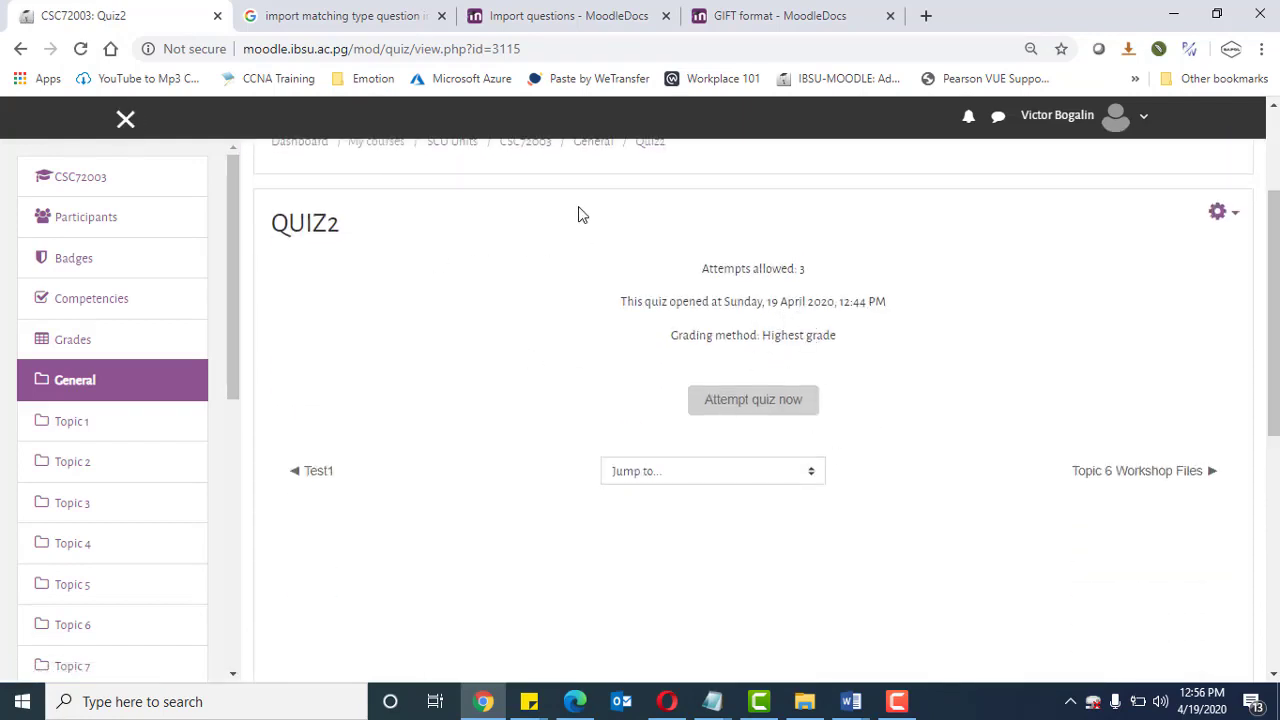
scroll(577, 215, up, 1)
click(527, 237)
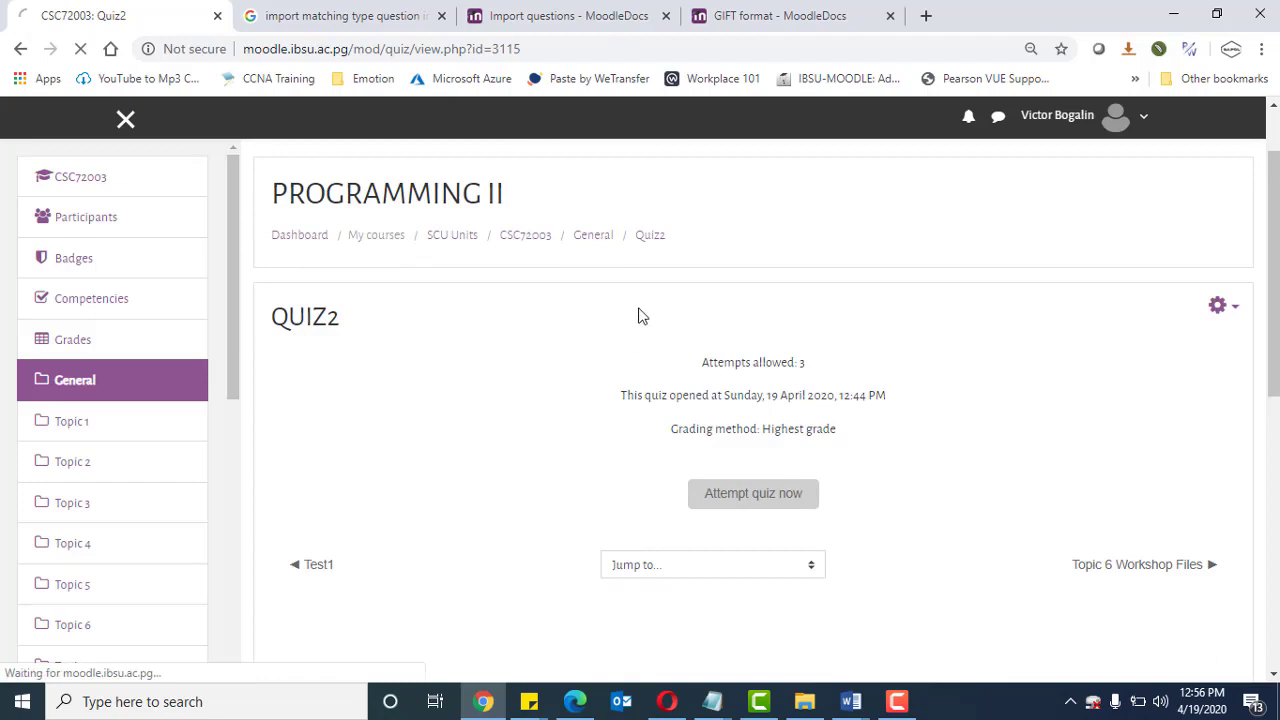
scroll(893, 507, down, 2)
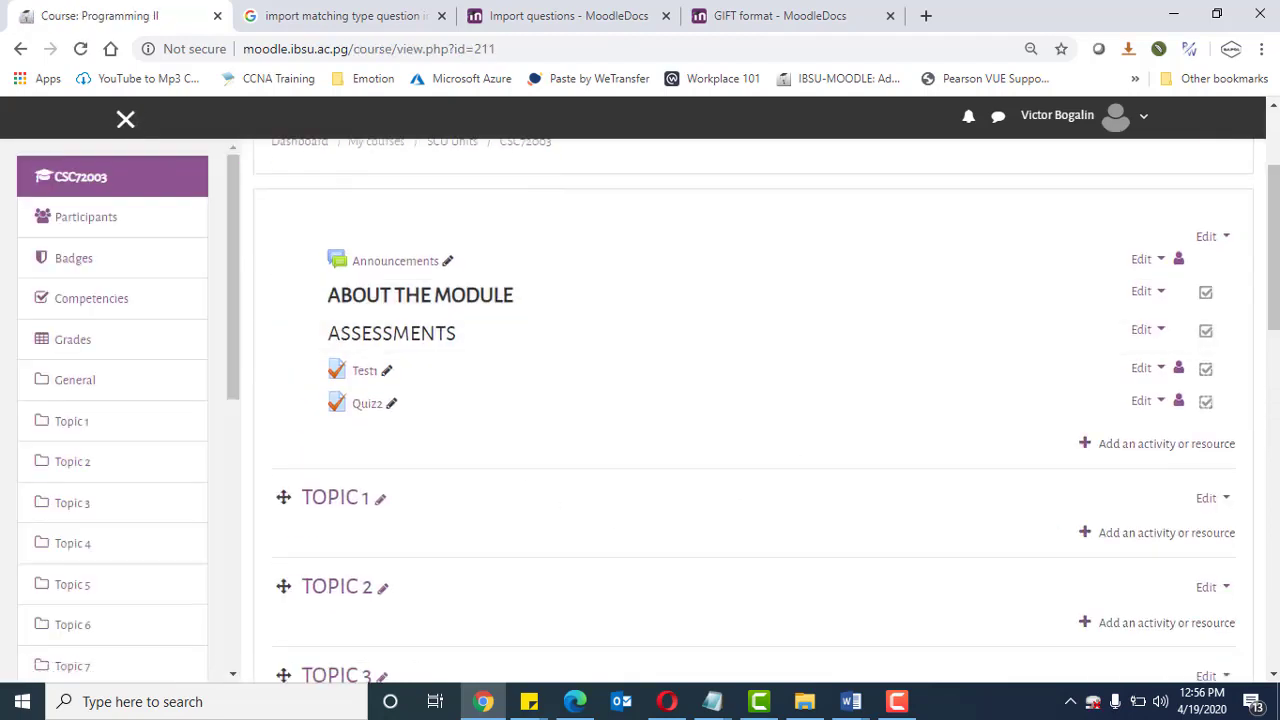
click(368, 404)
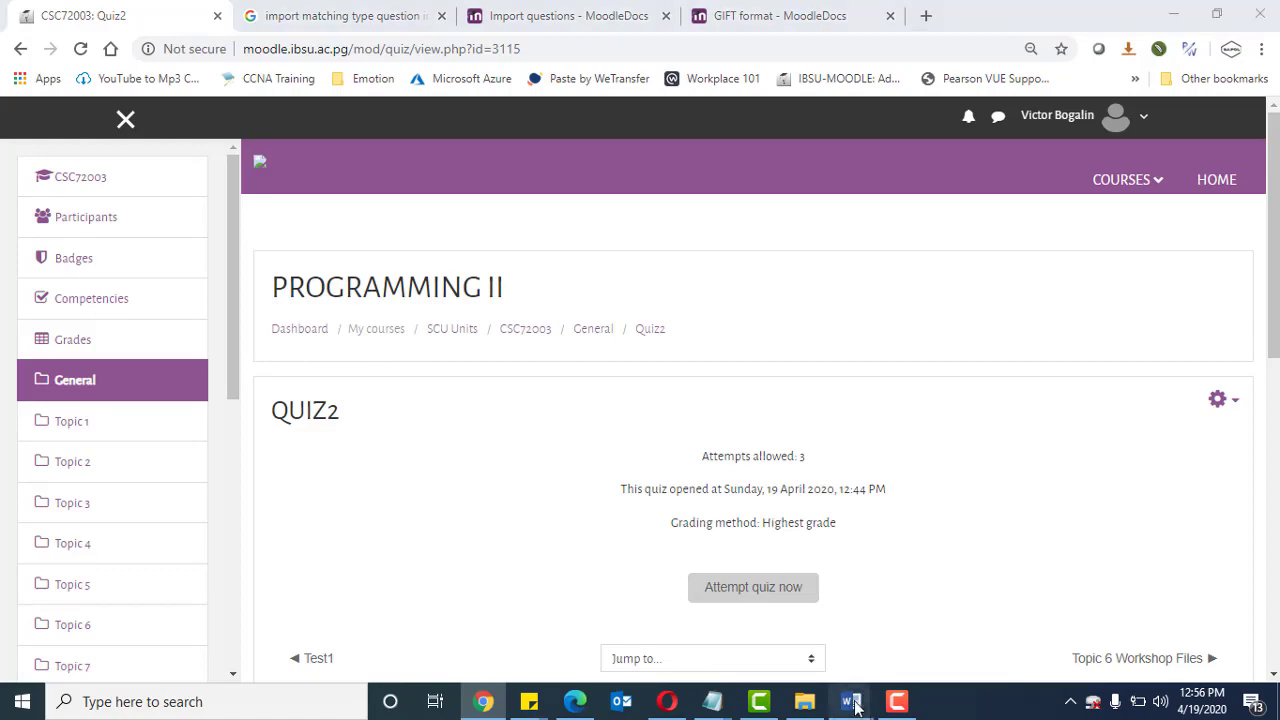
Switch to the quiz2ShortAnswer document in Word and review short-answer questions 21 to 23 near its end
mouse_move(851, 701)
click(920, 640)
scroll(1262, 343, down, 3)
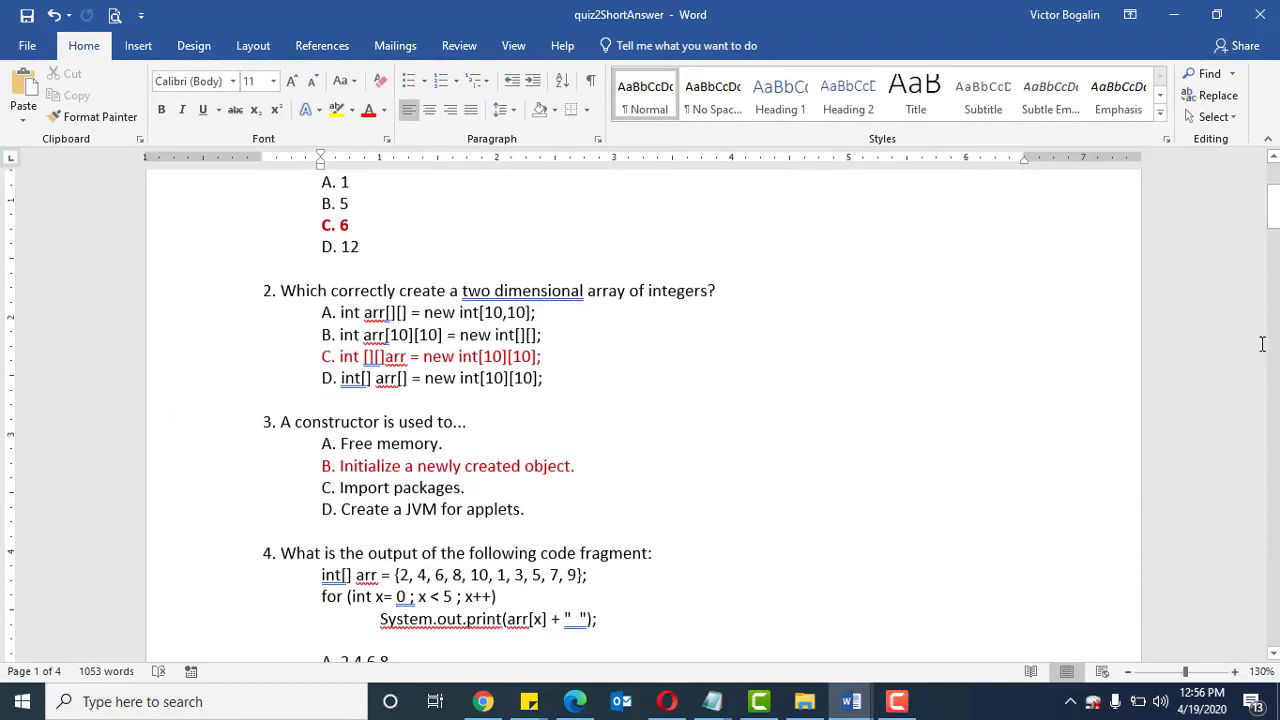
drag(1272, 232, 1272, 592)
scroll(493, 408, up, 2)
drag(256, 276, 525, 405)
click(694, 466)
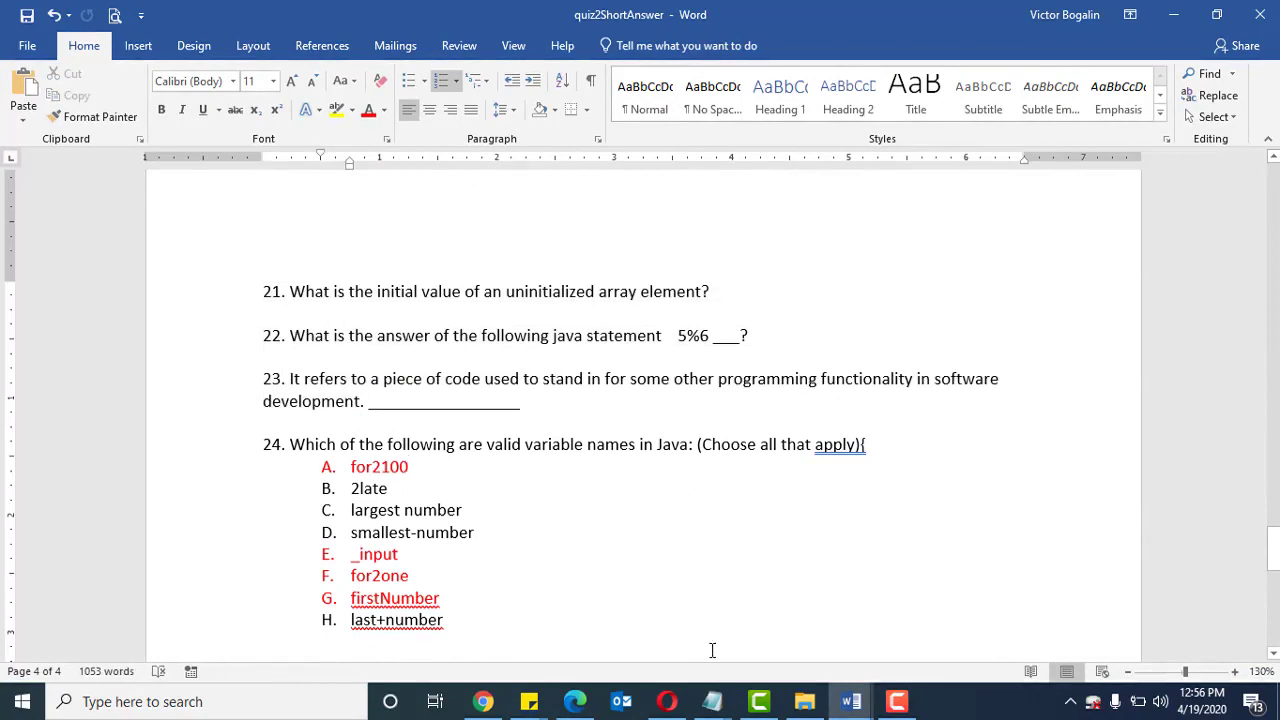
Switch to the Java folder in File Explorer and open the quiz2ShortAnswer text file in Notepad
click(805, 701)
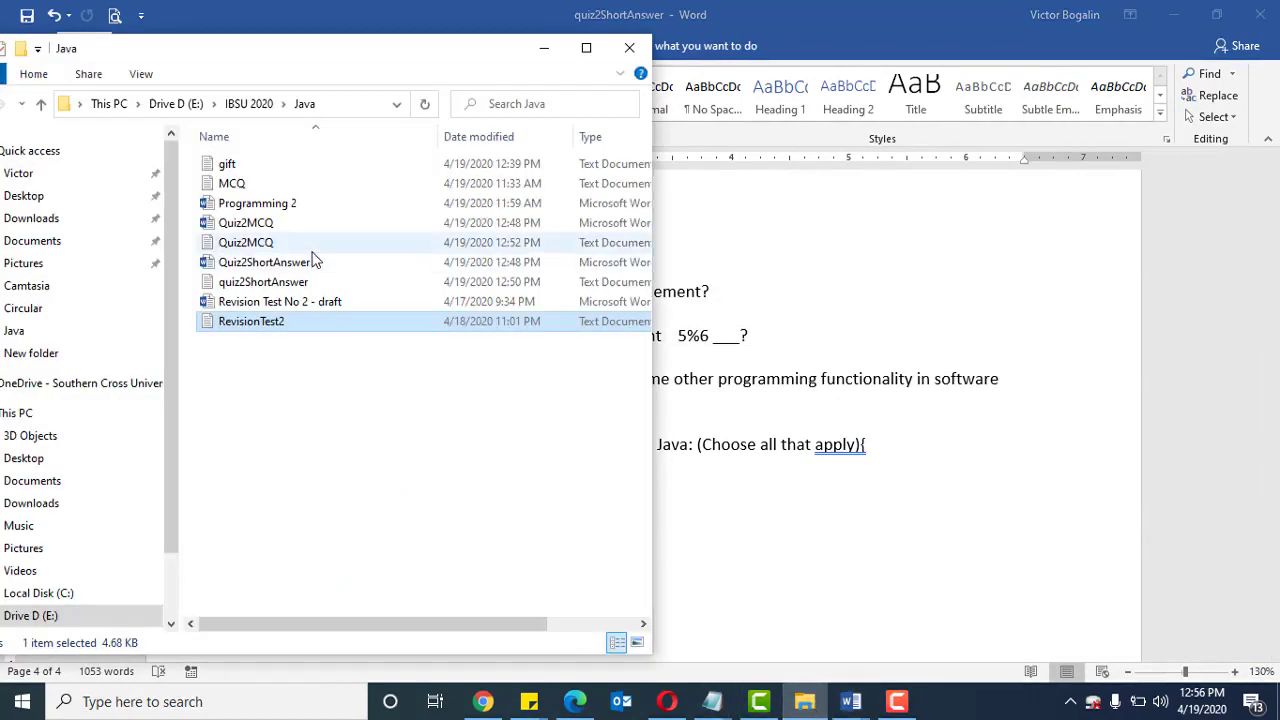
double_click(265, 282)
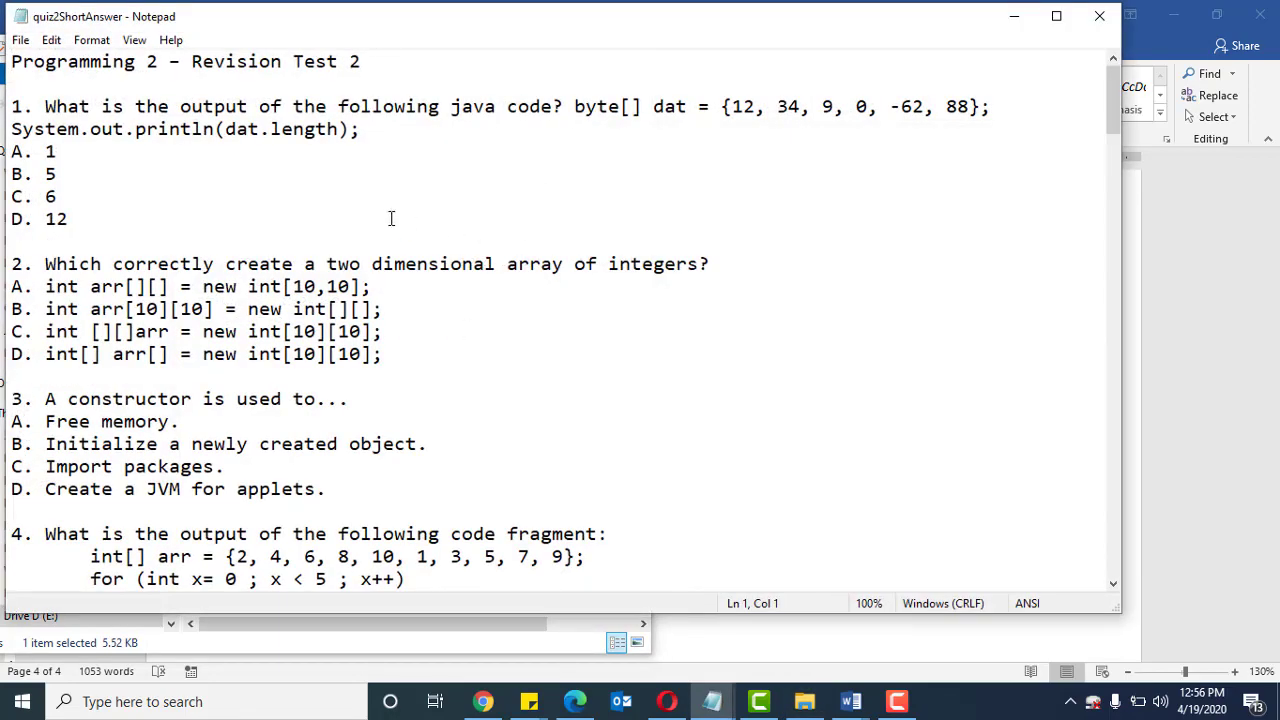
click(1090, 20)
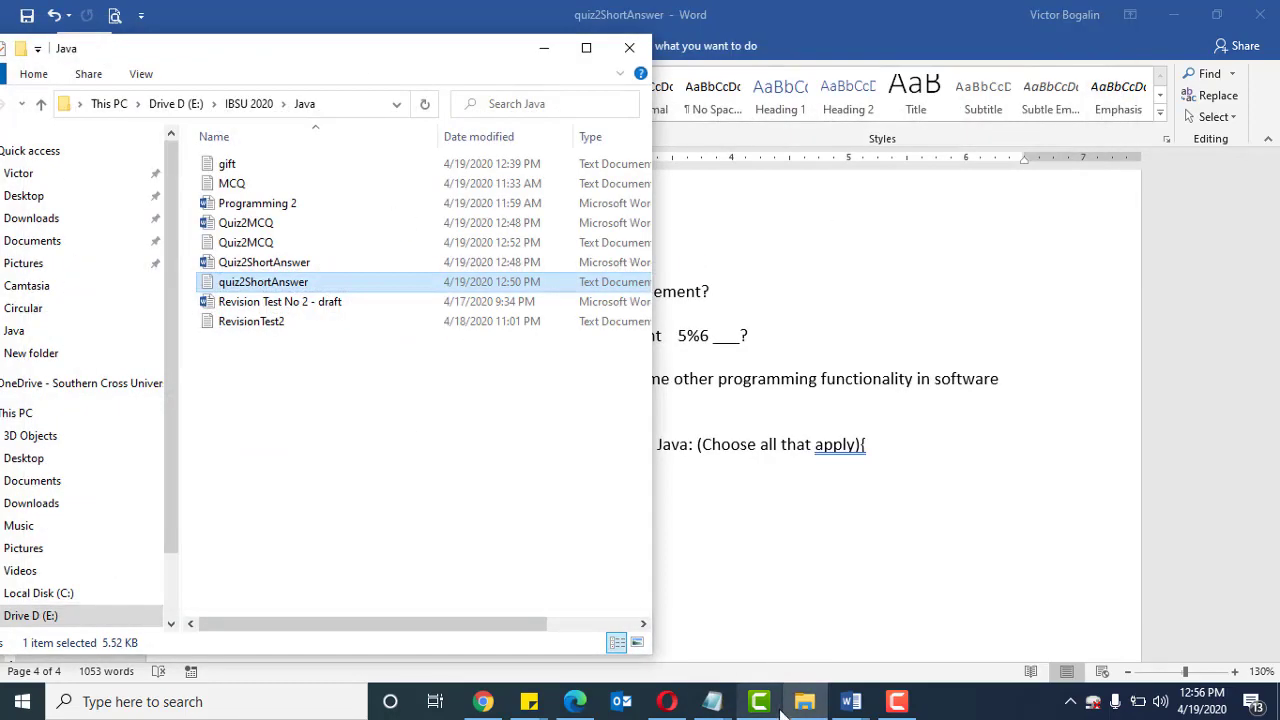
double_click(257, 285)
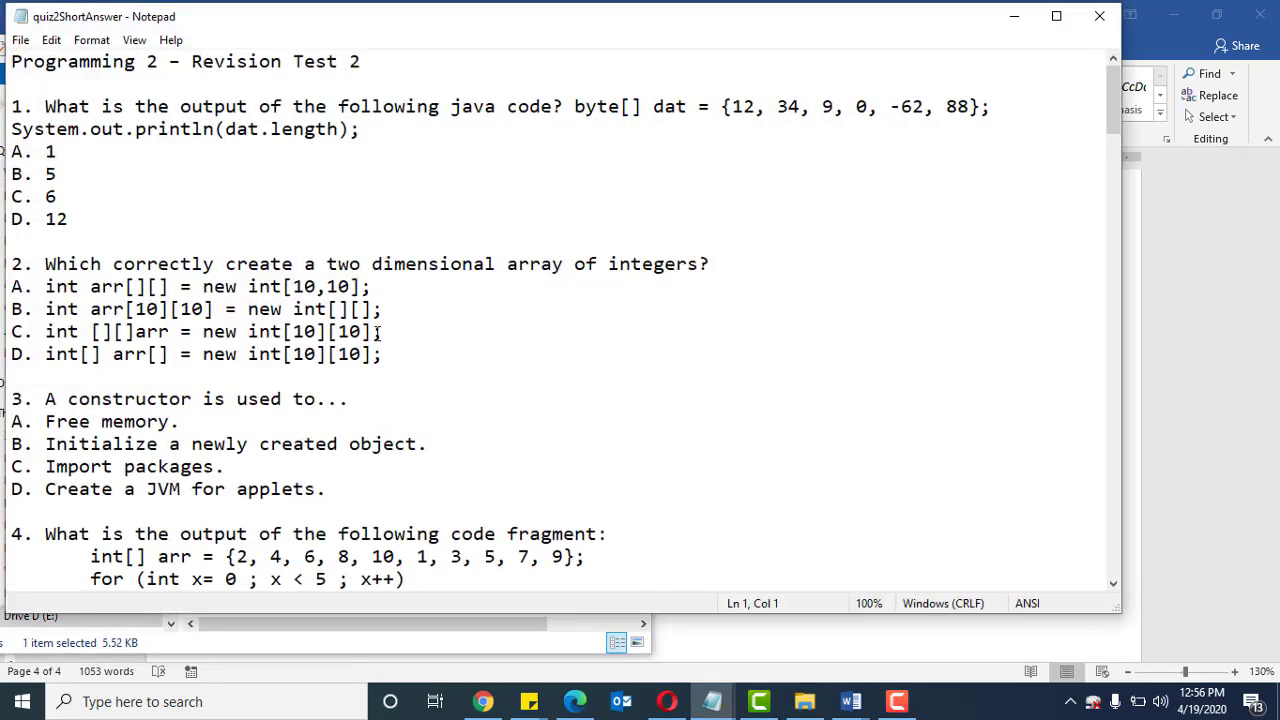
Delete the title and all questions above question 21 from the quiz2ShortAnswer text file
key(shift+Down)
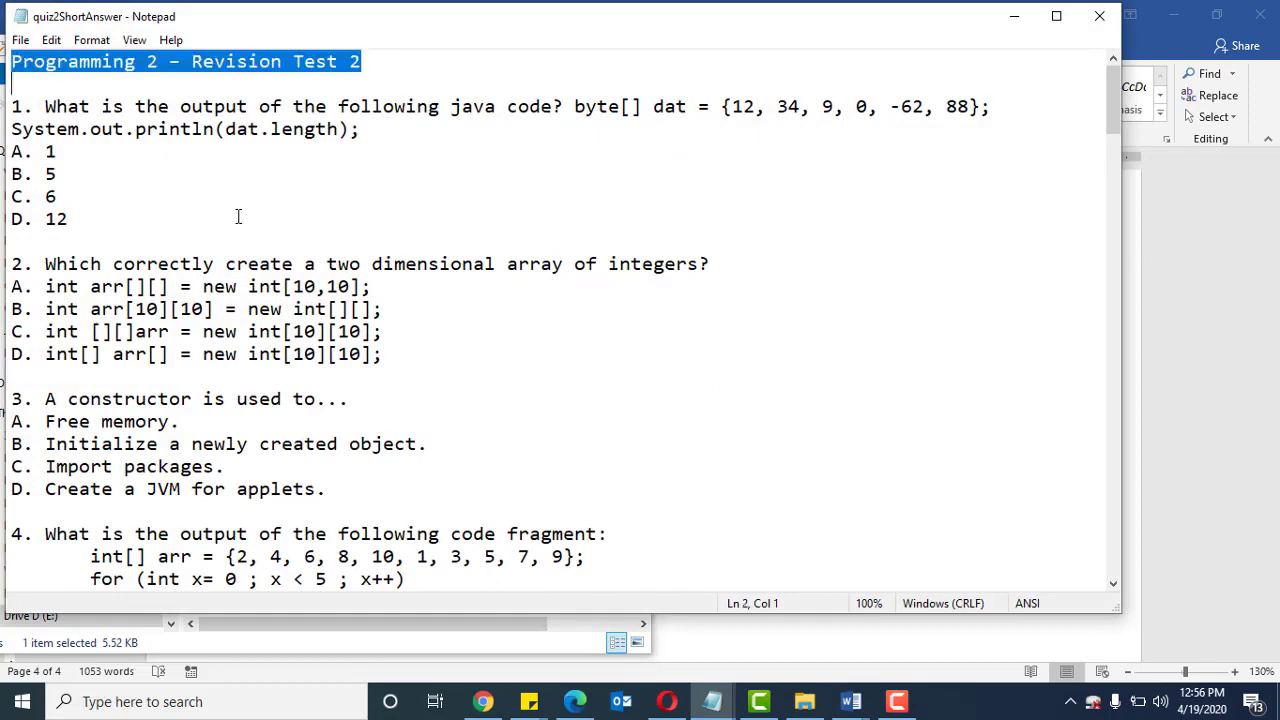
key(shift+Page_Down)
key(shift+Page_Down)
key(shift+Page_Down)
key(shift+Page_Down)
key(shift+Page_Down)
key(shift+Page_Down)
key(shift+Page_Down)
key(Up)
key(Up)
key(Up)
key(Up)
key(Up)
key(Up)
key(Up)
key(Up)
key(Up)
key(Up)
key(Up)
key(Up)
key(Up)
key(Up)
key(Up)
key(Up)
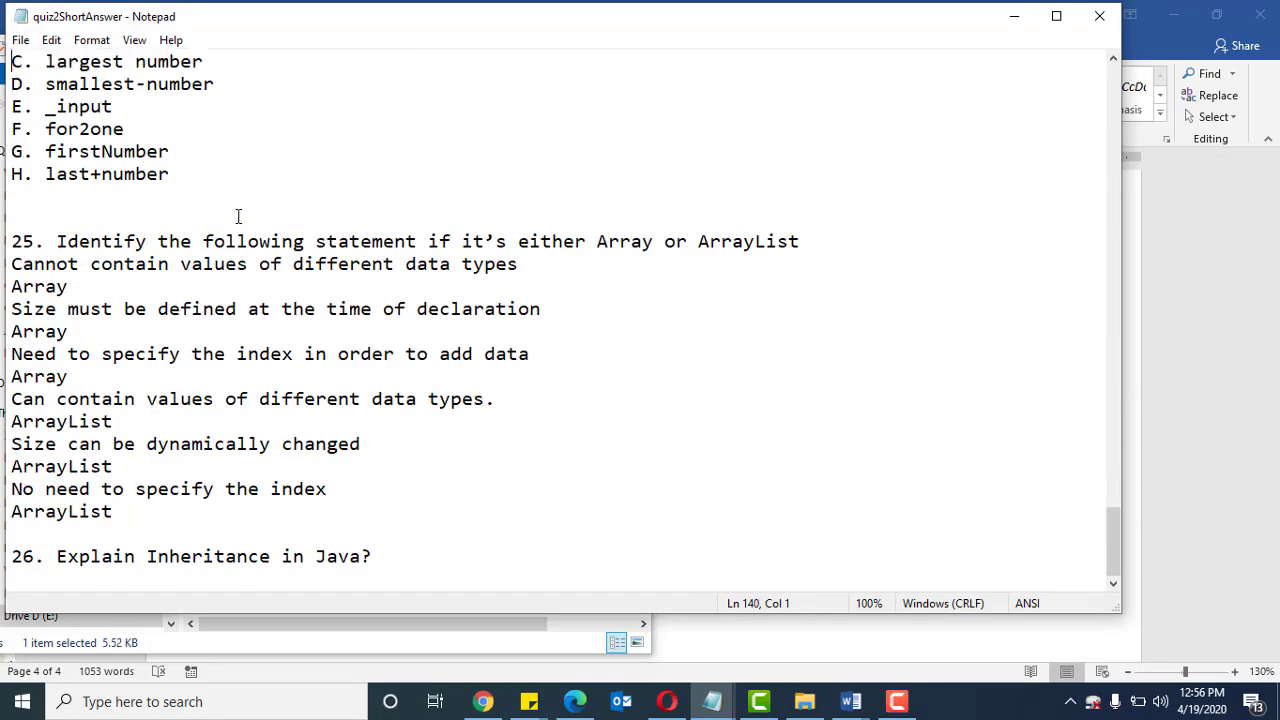
key(shift+Down)
key(shift+Down)
key(shift+Down)
key(shift+Down)
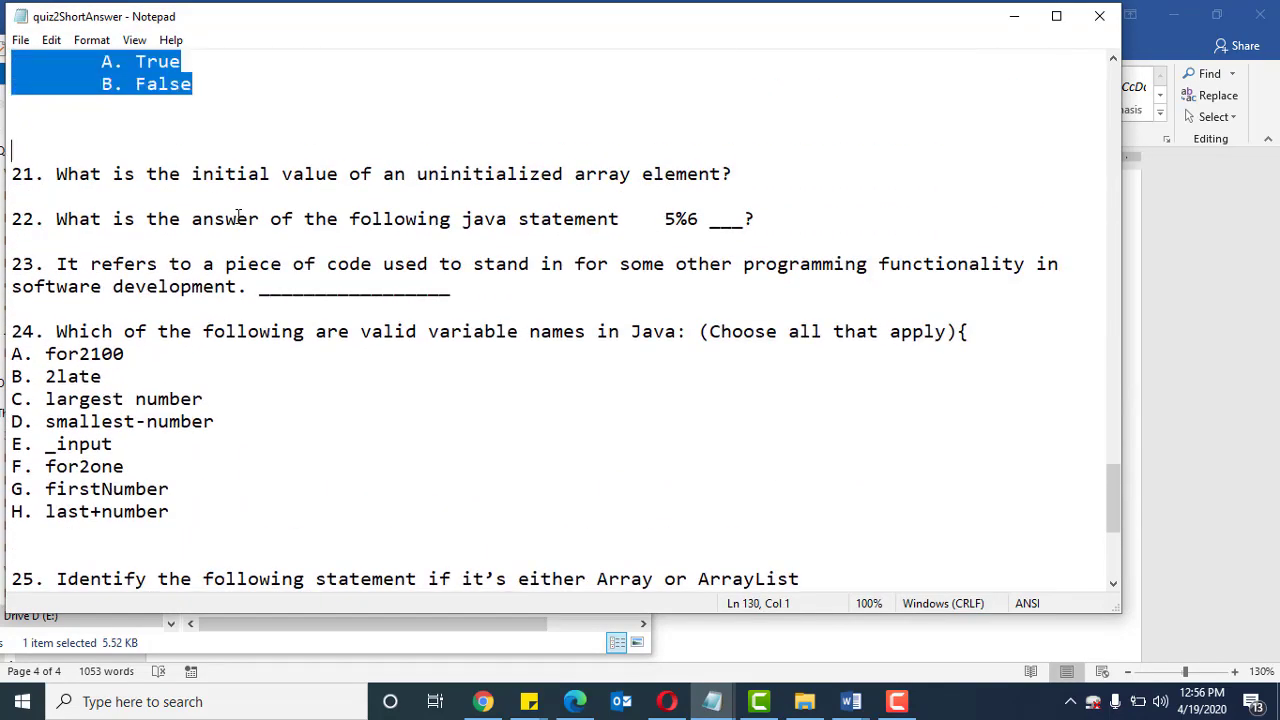
key(Delete)
Remove the number from question 21 and the blank line above it
key(Down)
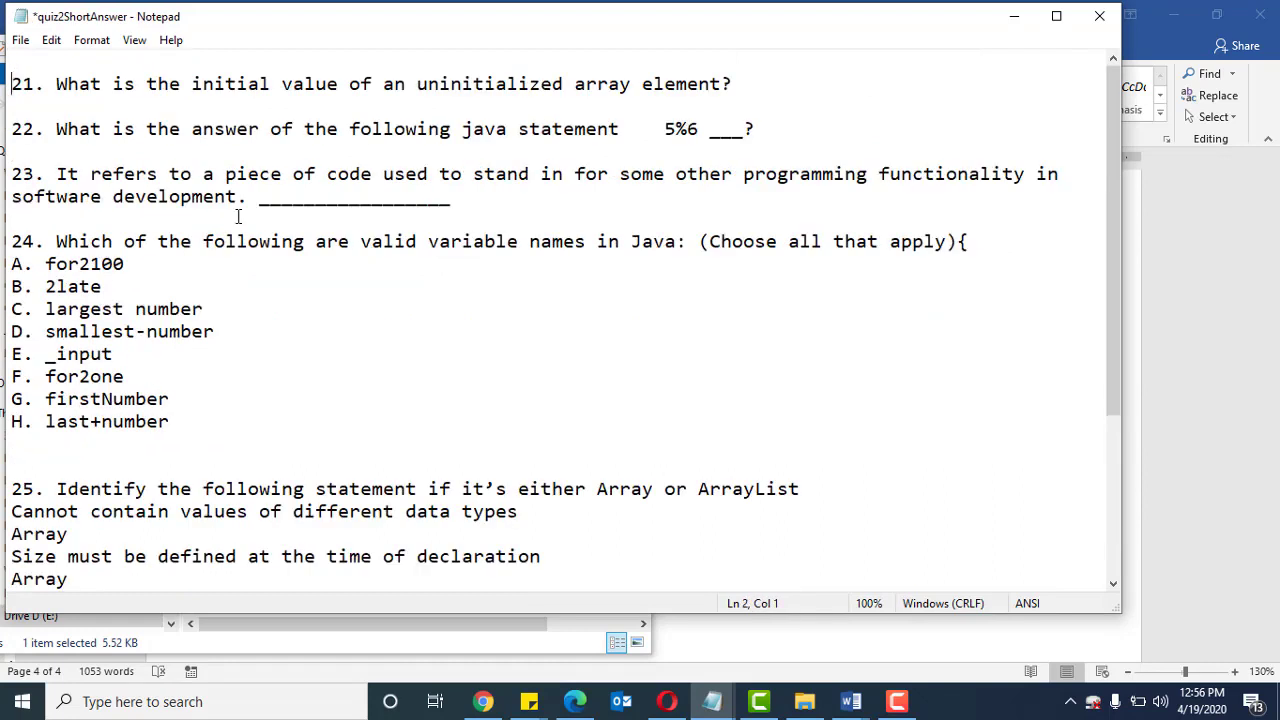
key(shift+Right)
key(shift+Right)
key(shift+Right)
key(shift+Right)
key(Delete)
key(Up)
key(Delete)
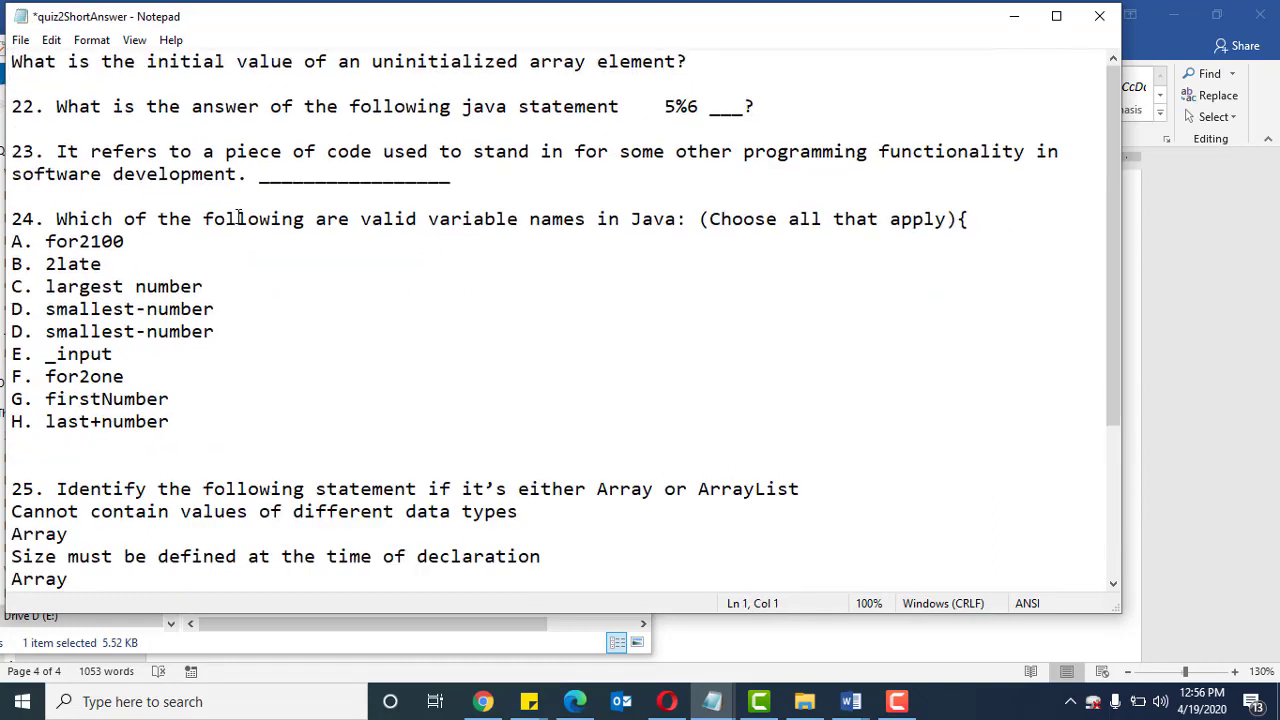
Remove the numbers in front of questions 22 and 23
key(Down)
key(Down)
key(shift+Right)
key(shift+Right)
key(shift+Right)
key(shift+Right)
key(Delete)
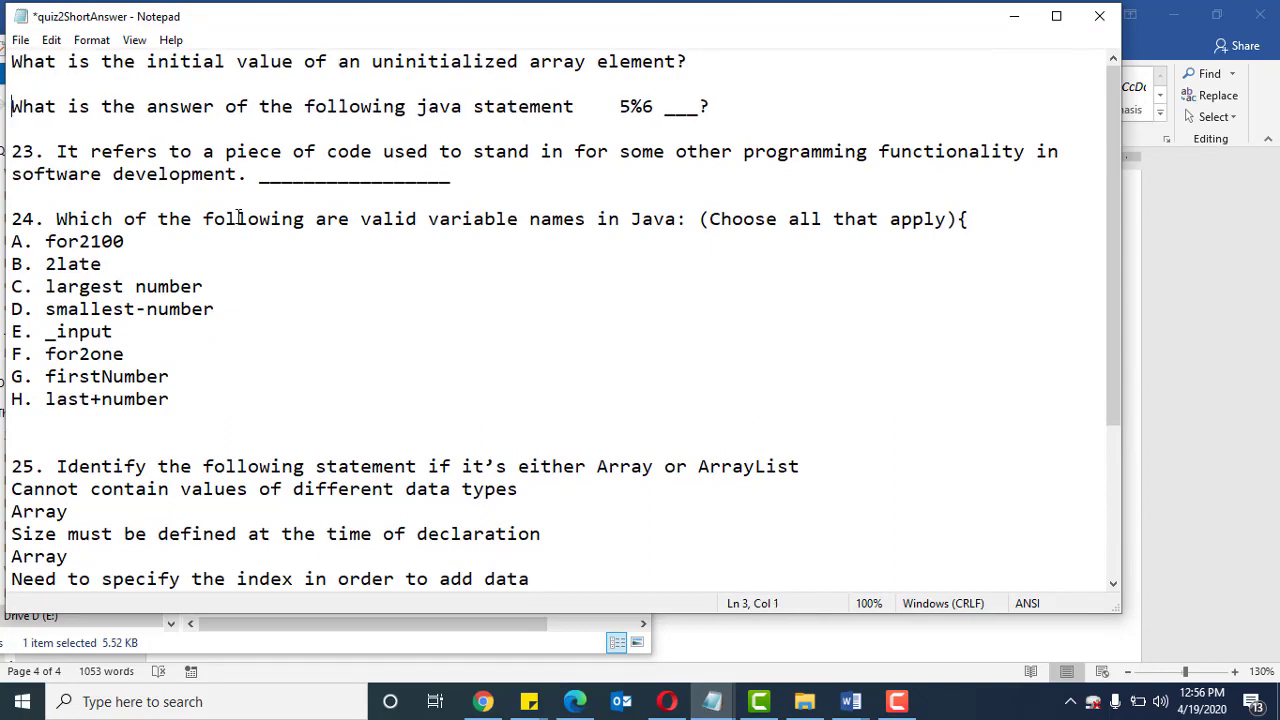
key(Down)
key(Down)
key(shift+Right)
key(shift+Right)
key(shift+Right)
key(shift+Right)
key(Delete)
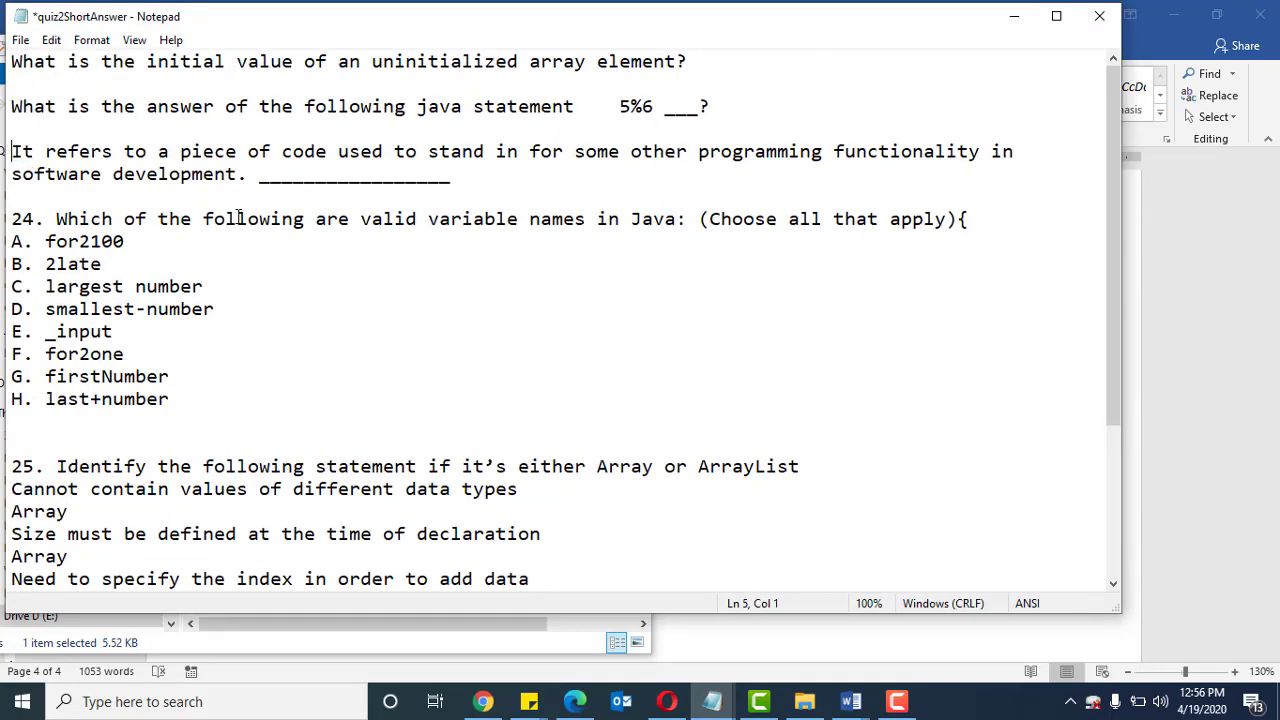
Remove the numbers in front of question 24 on valid variable names and question 25 on Array or ArrayList
key(Down)
key(Down)
key(shift+Right)
key(shift+Right)
key(shift+Right)
key(shift+Right)
key(Delete)
key(Down)
key(Down)
key(Down)
key(Down)
key(Down)
key(Down)
key(Down)
key(Down)
key(Down)
key(Down)
key(Down)
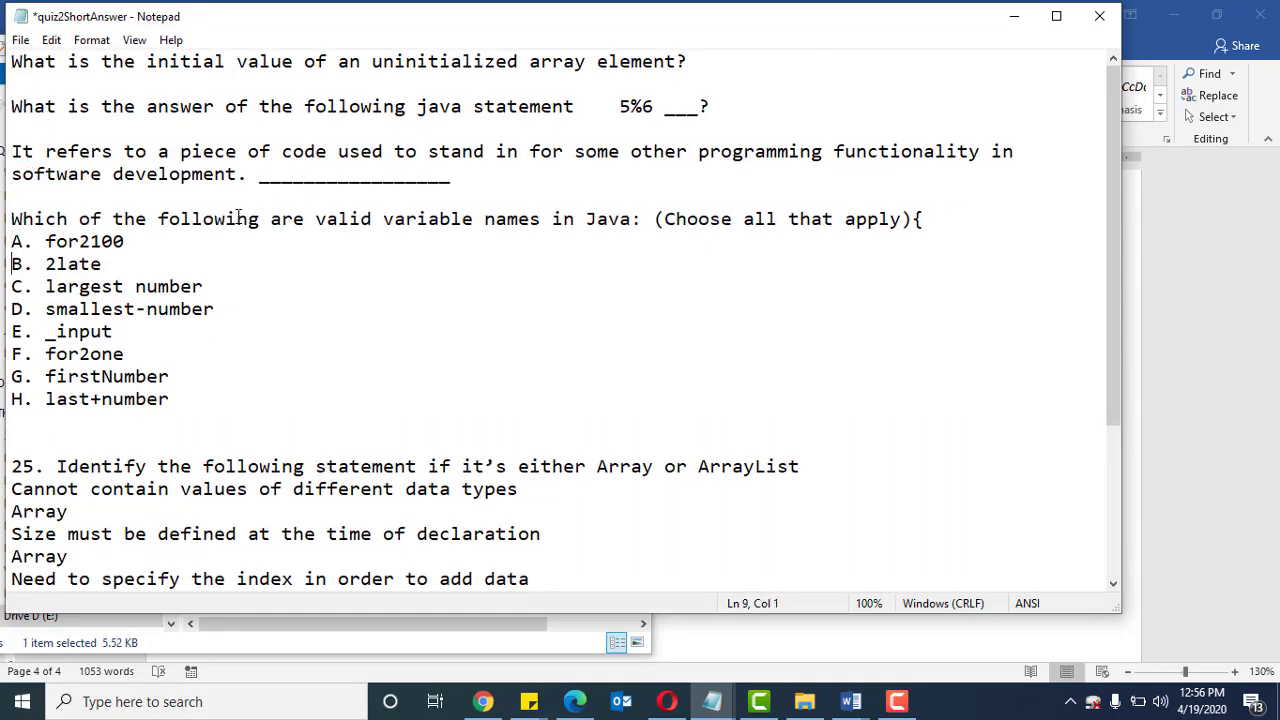
key(shift+Right)
key(shift+Right)
key(shift+Right)
key(shift+Right)
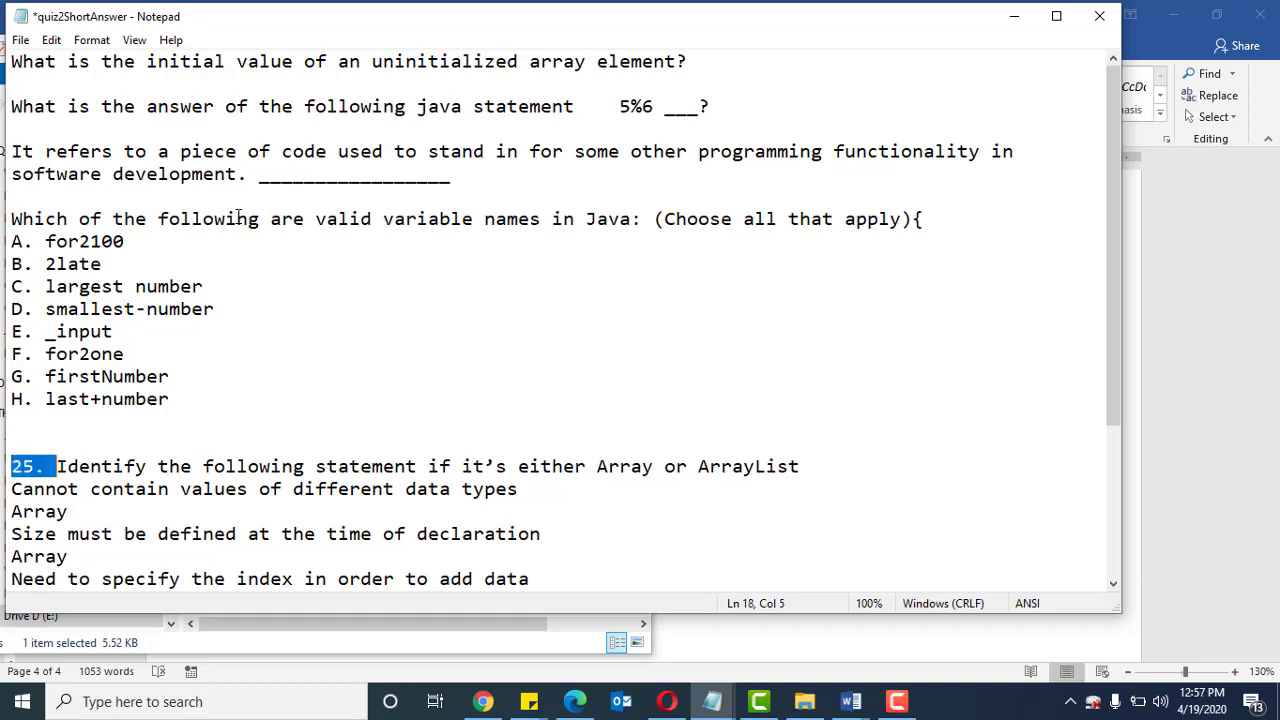
key(Delete)
Remove the number in front of question 26, "Explain Inheritance in Java?"
key(Down)
key(Down)
key(Down)
key(Down)
key(Down)
key(Down)
key(Down)
key(Down)
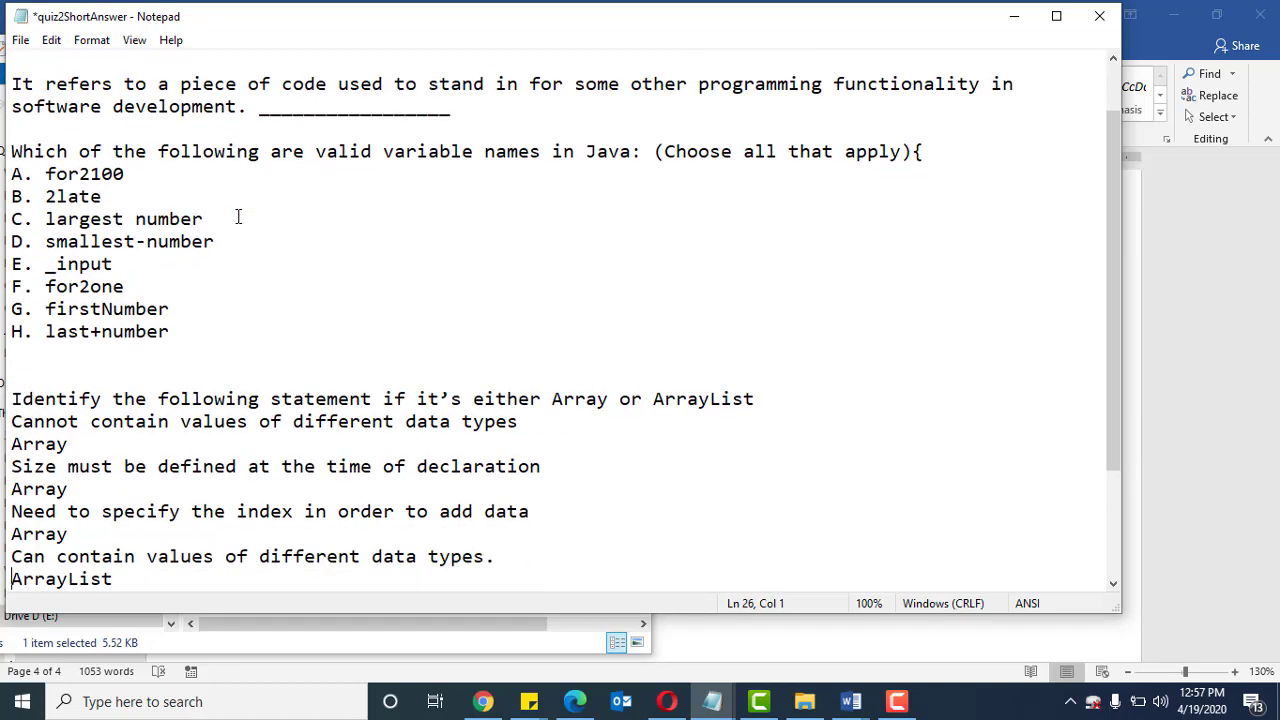
key(Down)
key(Down)
key(Down)
key(Down)
key(Down)
key(Down)
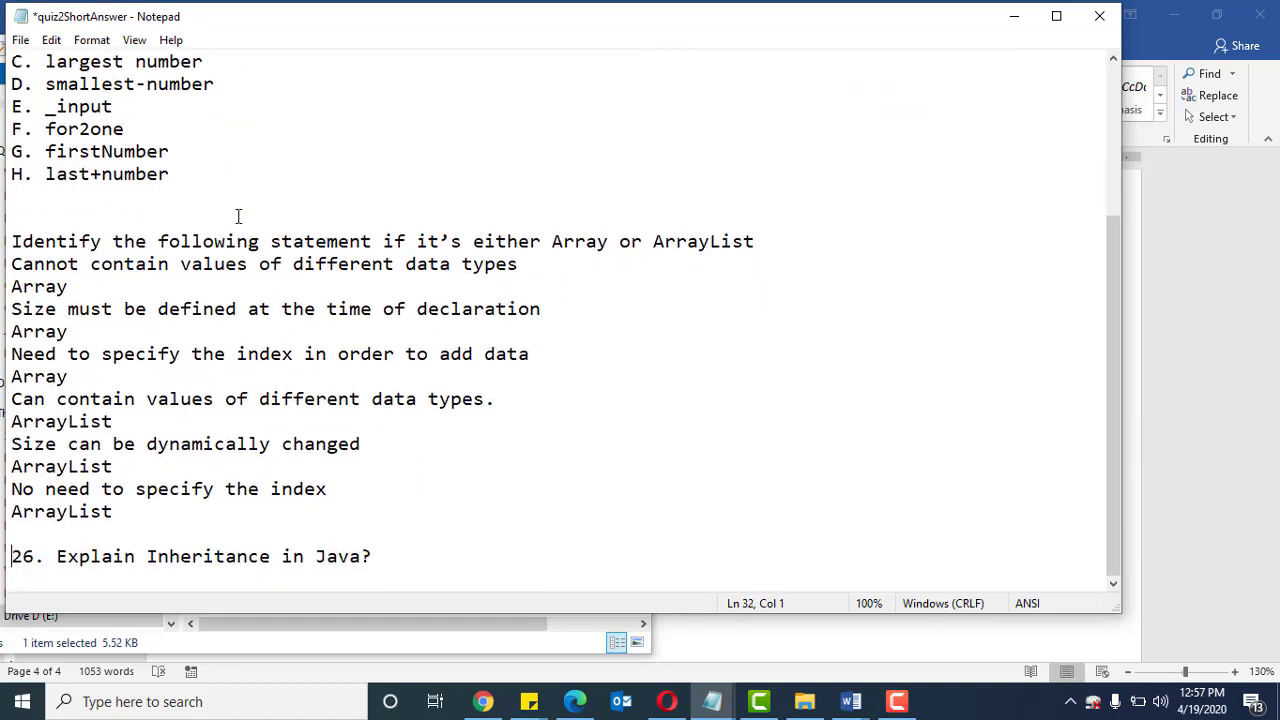
key(shift+Right)
key(shift+Right)
key(shift+Right)
key(shift+Right)
key(Delete)
Add the GIFT answer {=0:2} after the question on the initial value of an uninitialized array element
scroll(65, 145, up, 3)
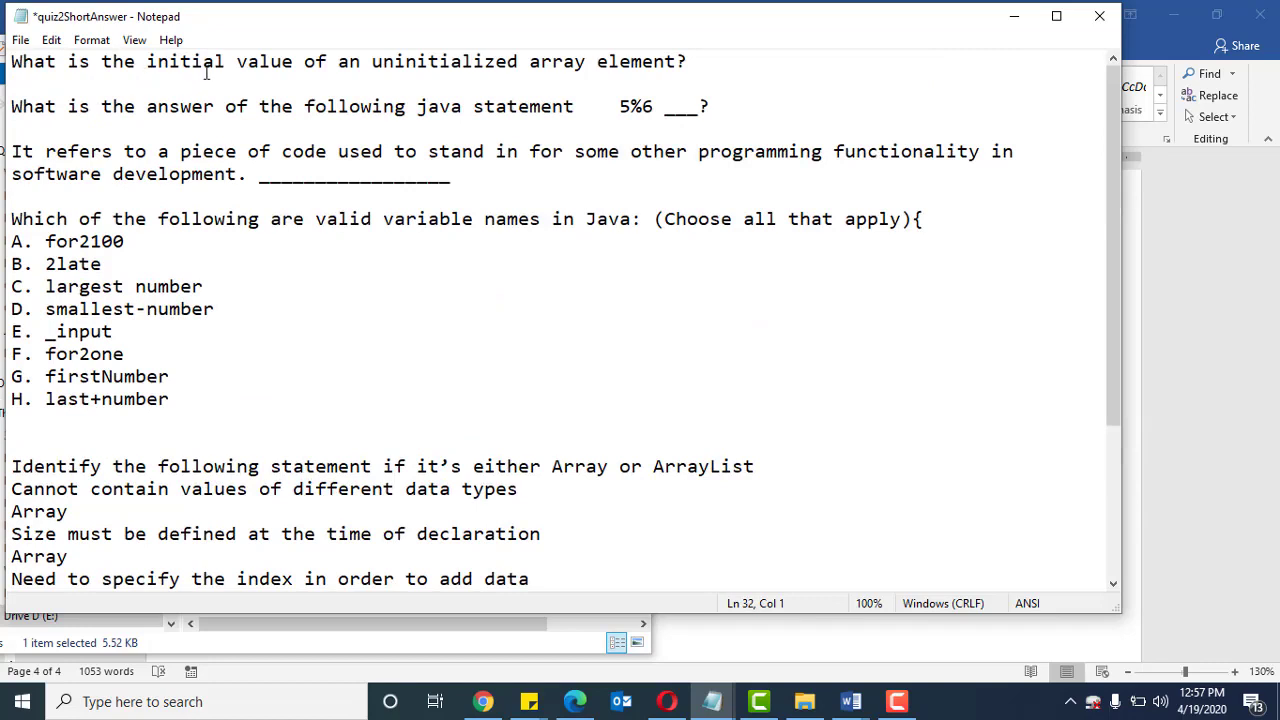
click(712, 64)
text({=0:2})
key(Left)
key(Left)
key(Left)
key(Left)
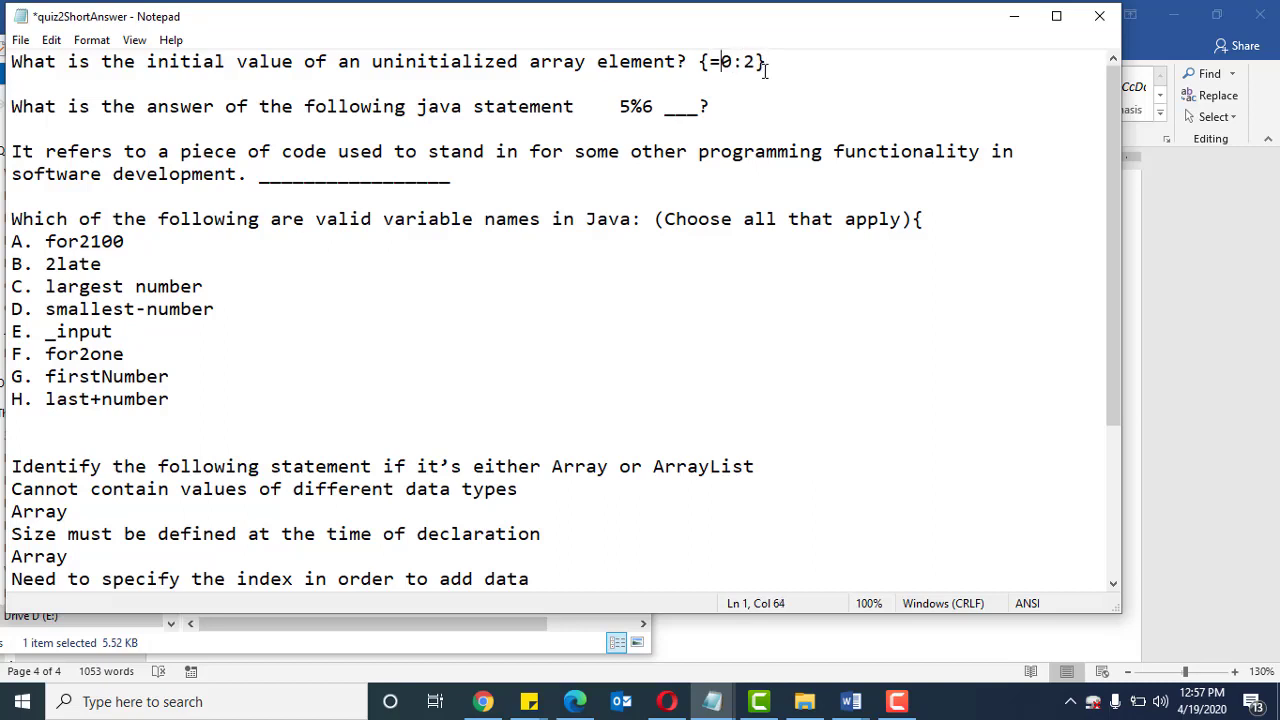
Add the accepted answers {=five =5} after the 5%6 java statement question
key(Down)
key(Down)
click(716, 104)
text({=five =5})
key(ctrl+Home)
click(721, 62)
key(shift+Right)
click(834, 108)
Start the answer block of the stand-in code question with an opening brace and the answer =method stabs
click(483, 177)
text({)
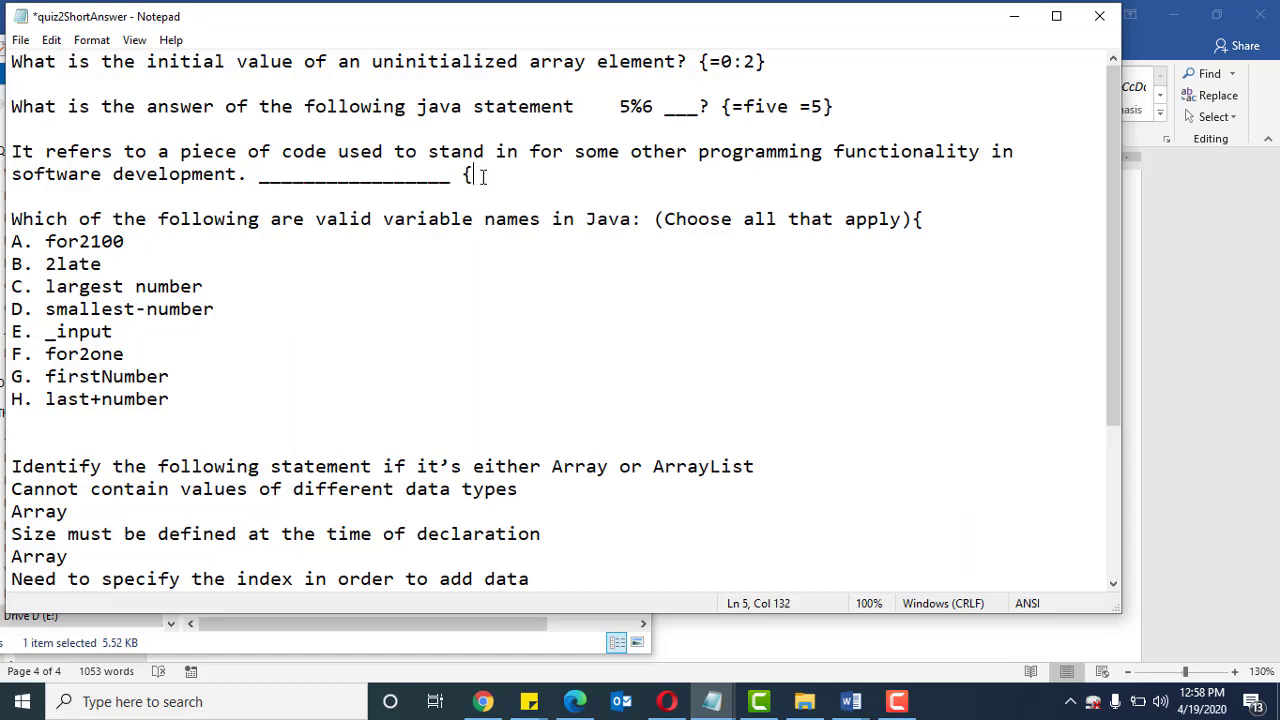
text(method stabs)
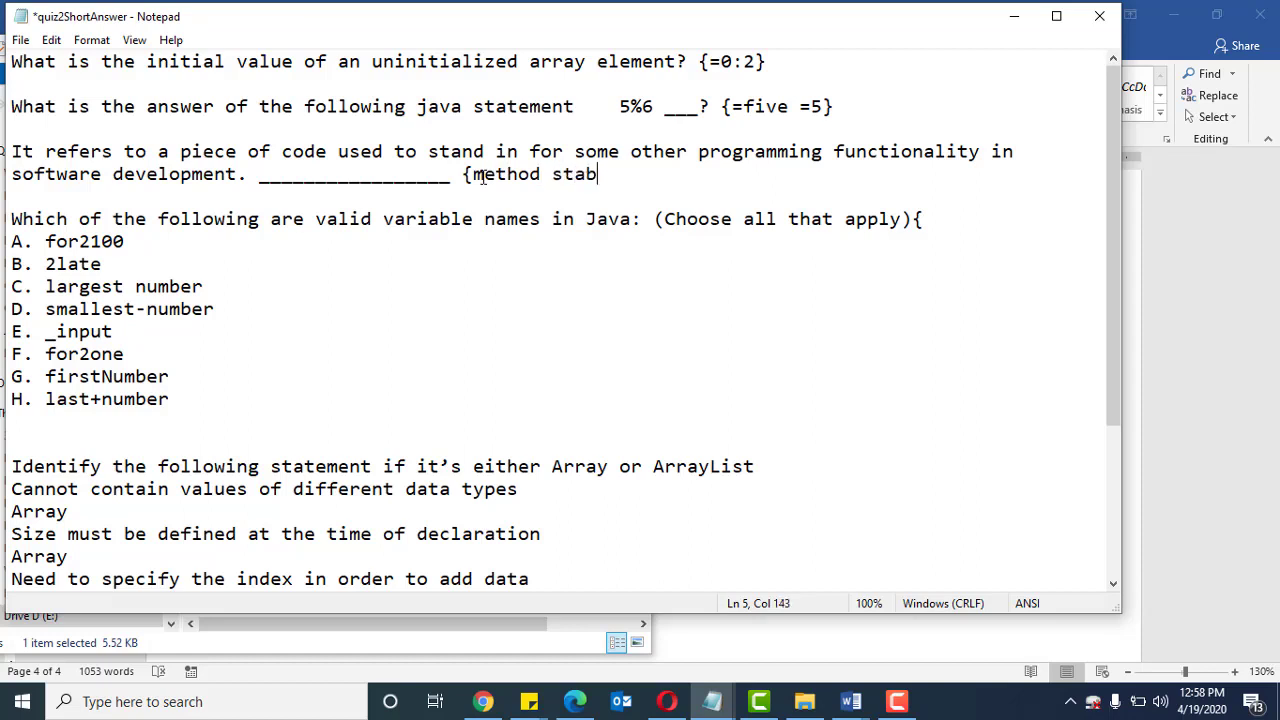
key(ctrl+Left)
key(ctrl+Left)
key(ctrl+Left)
key(Right)
text(=)
key(End)
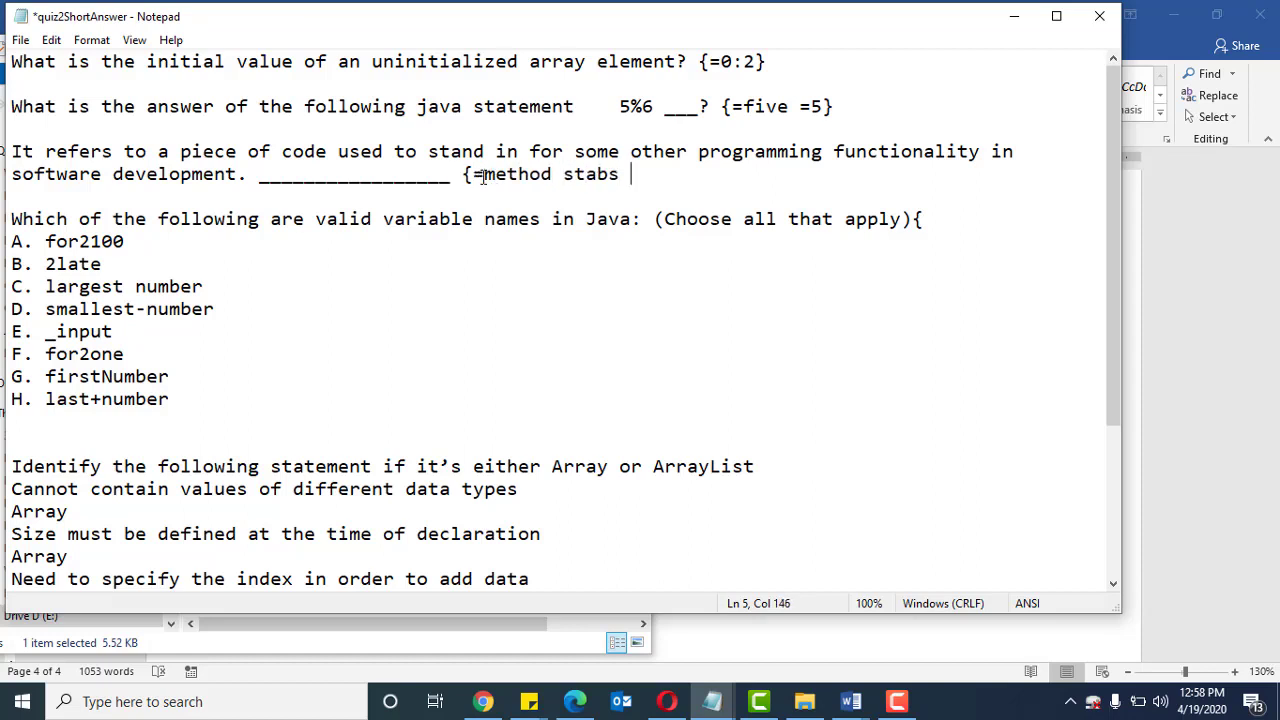
Add the alternative answers =stabs, =Stabs and =Method Stabs, and close the answer block with a brace
text(= s)
key(BackSpace)
key(BackSpace)
text(stabs =Stabs)
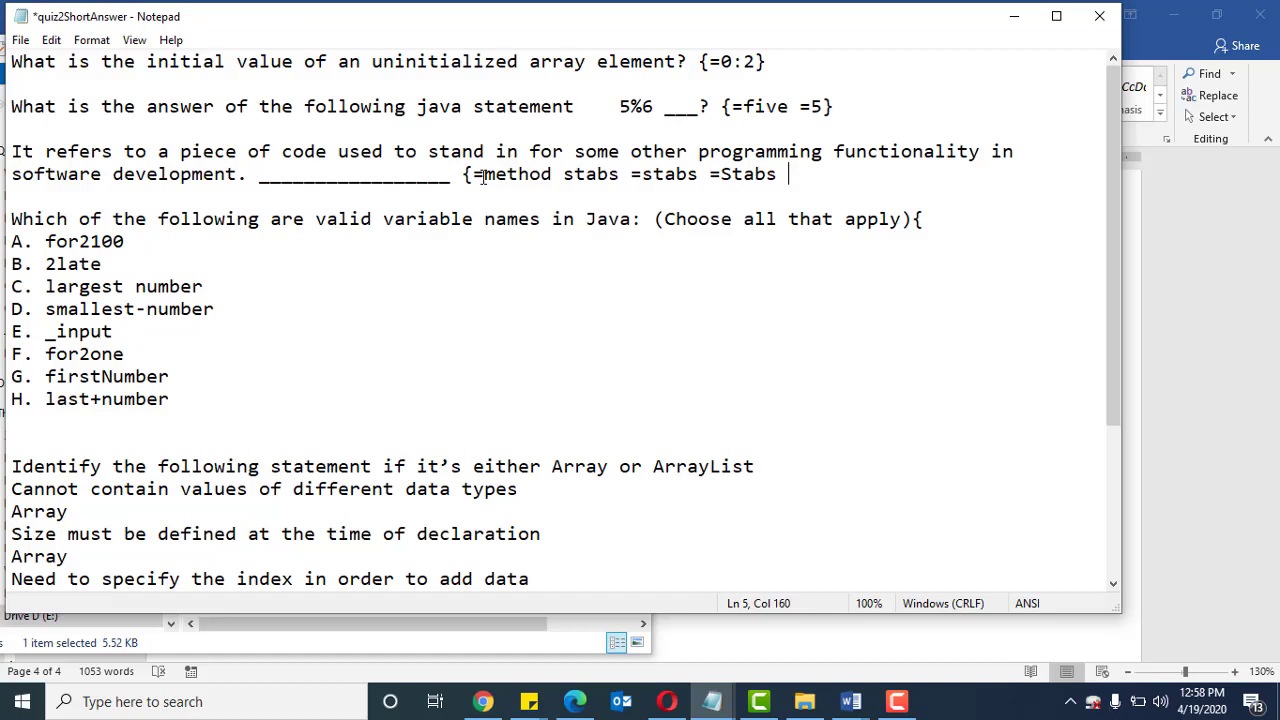
text(=Method S)
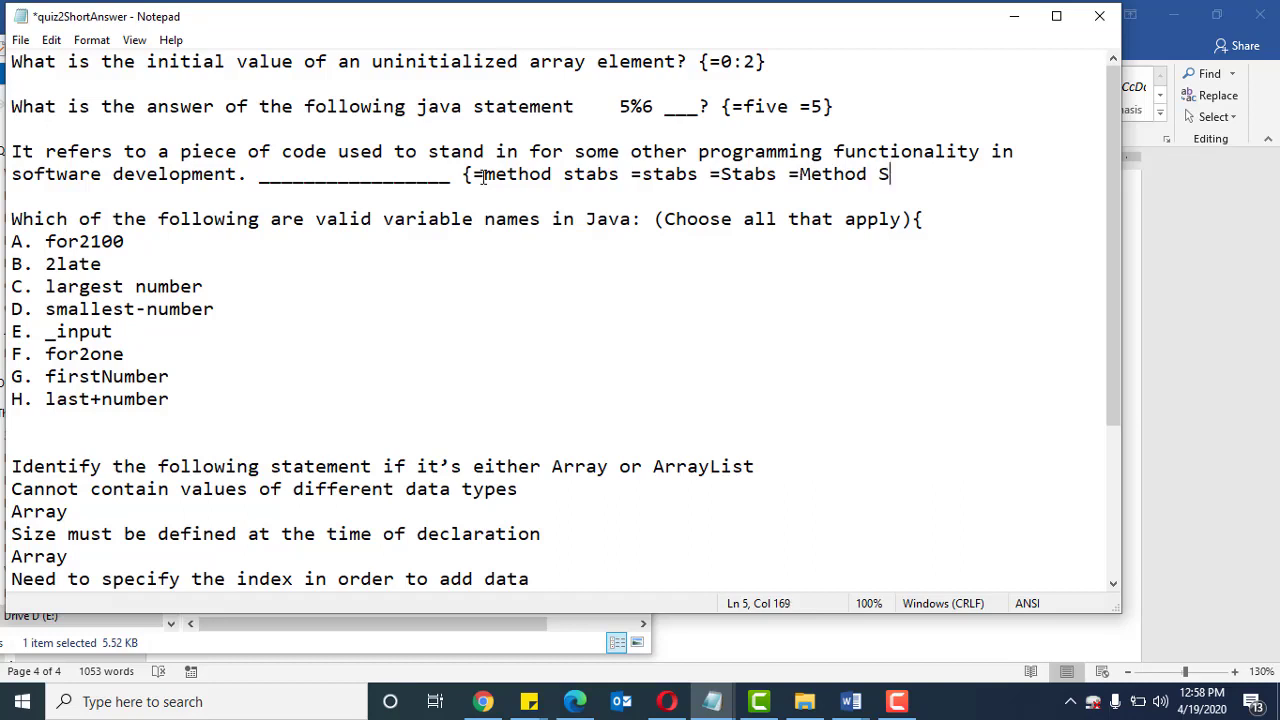
text(tabs})
Remove the letters A. and B. from the for2100 and 2late options of the variable names question
key(Down)
key(Down)
key(Down)
key(shift+Right)
key(shift+Right)
key(shift+Right)
key(Delete)
key(Down)
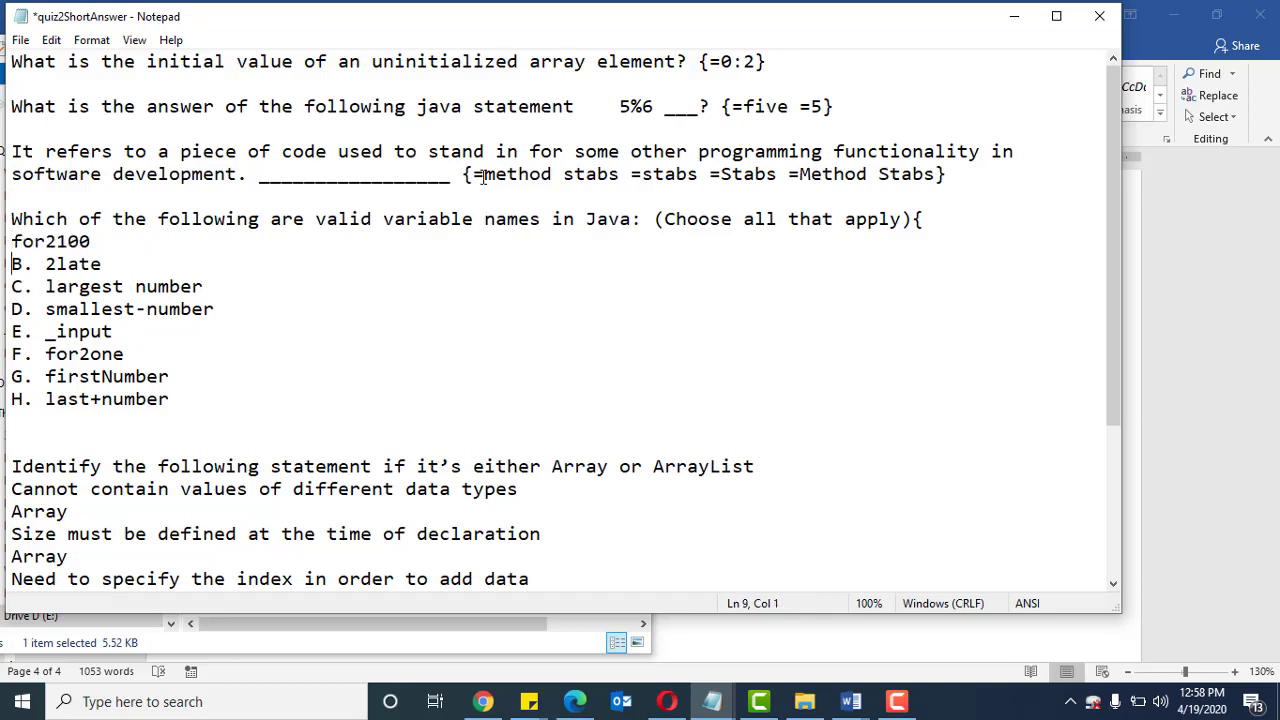
key(shift+Right)
key(shift+Right)
key(shift+Right)
key(Delete)
Remove the letters C. and D. from the largest number and smallest-number options
key(Down)
key(shift+Right)
key(shift+Right)
key(shift+Right)
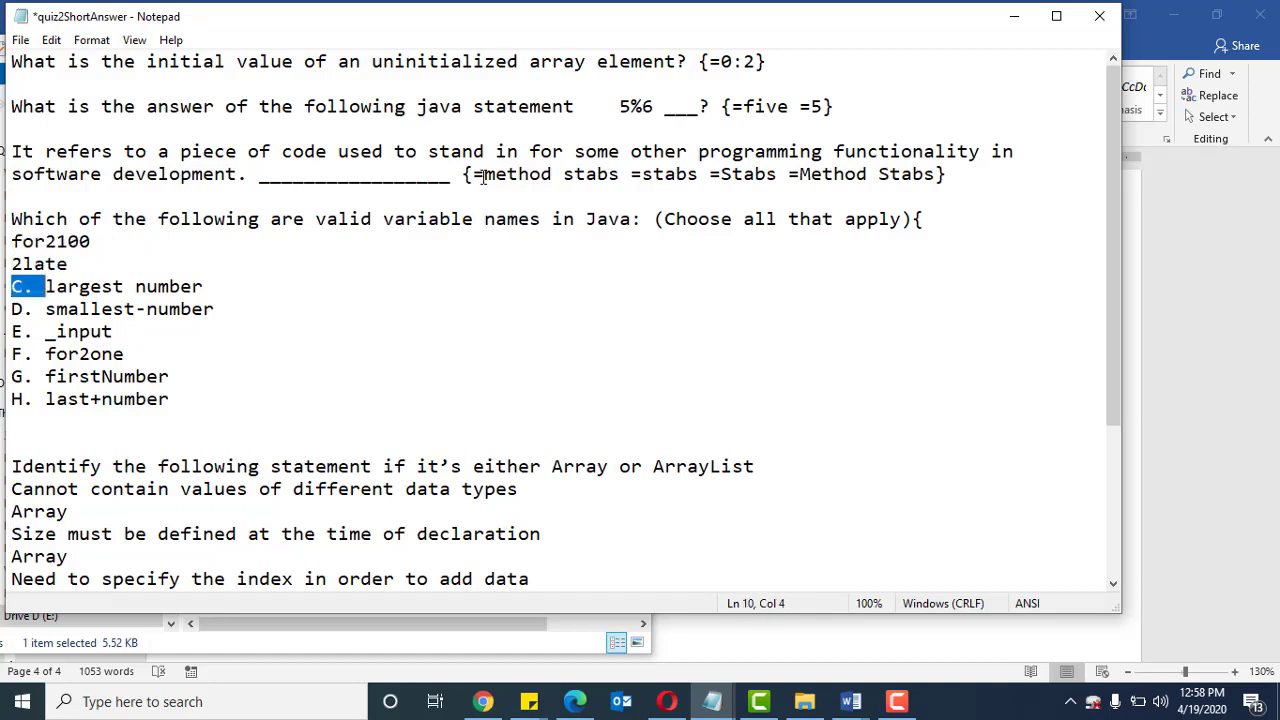
key(Delete)
key(Down)
key(shift+Right)
key(shift+Right)
key(shift+Right)
key(Delete)
Remove the letters E. and F. from the _input and for2one options
key(Down)
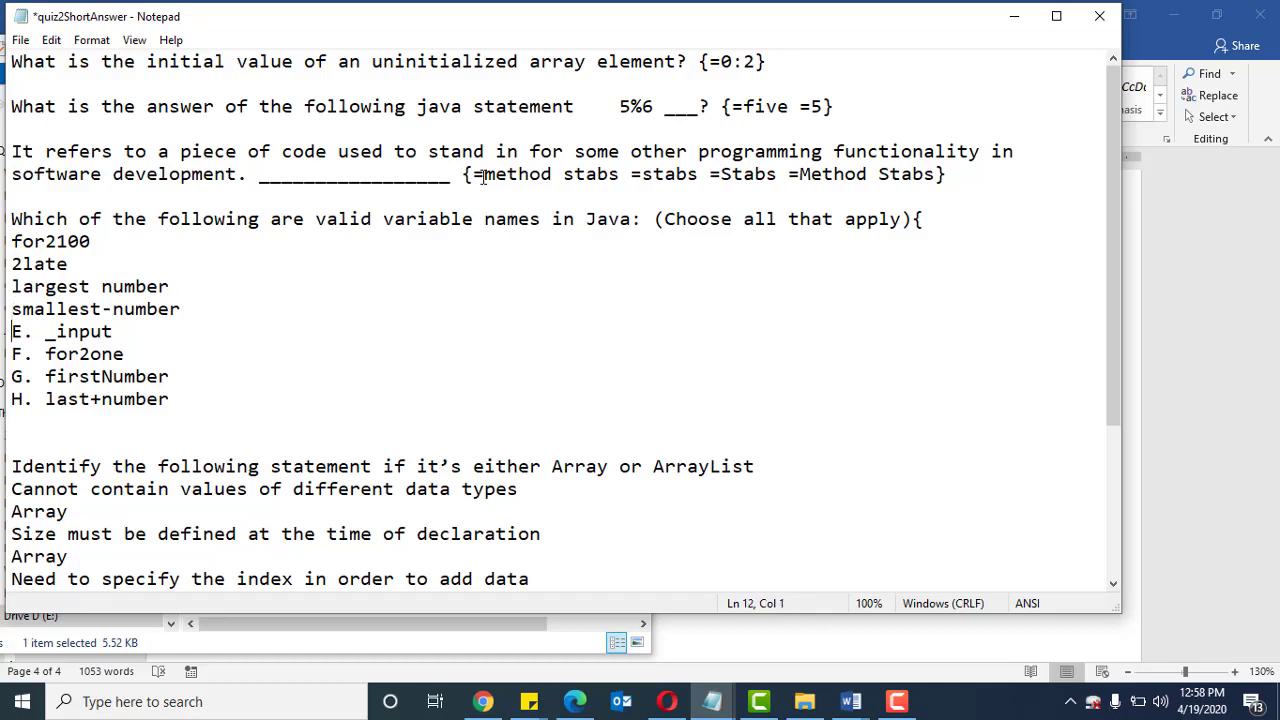
key(shift+Right)
key(shift+Right)
key(shift+Right)
key(Delete)
key(Down)
key(shift+Right)
key(shift+Right)
key(shift+Right)
key(Delete)
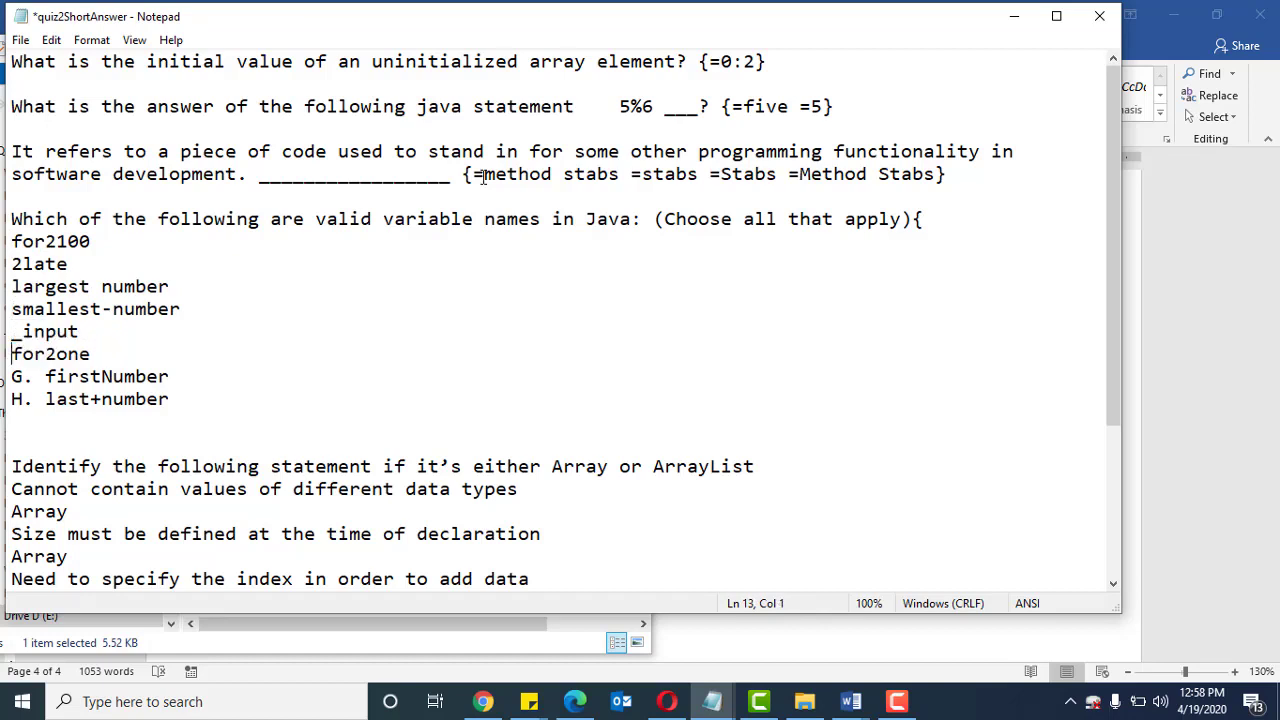
Remove the letters G. and H. from the firstNumber and last+number options
key(Down)
key(shift+Right)
key(shift+Right)
key(shift+Right)
key(Delete)
key(Down)
key(shift+Right)
key(shift+Right)
key(shift+Right)
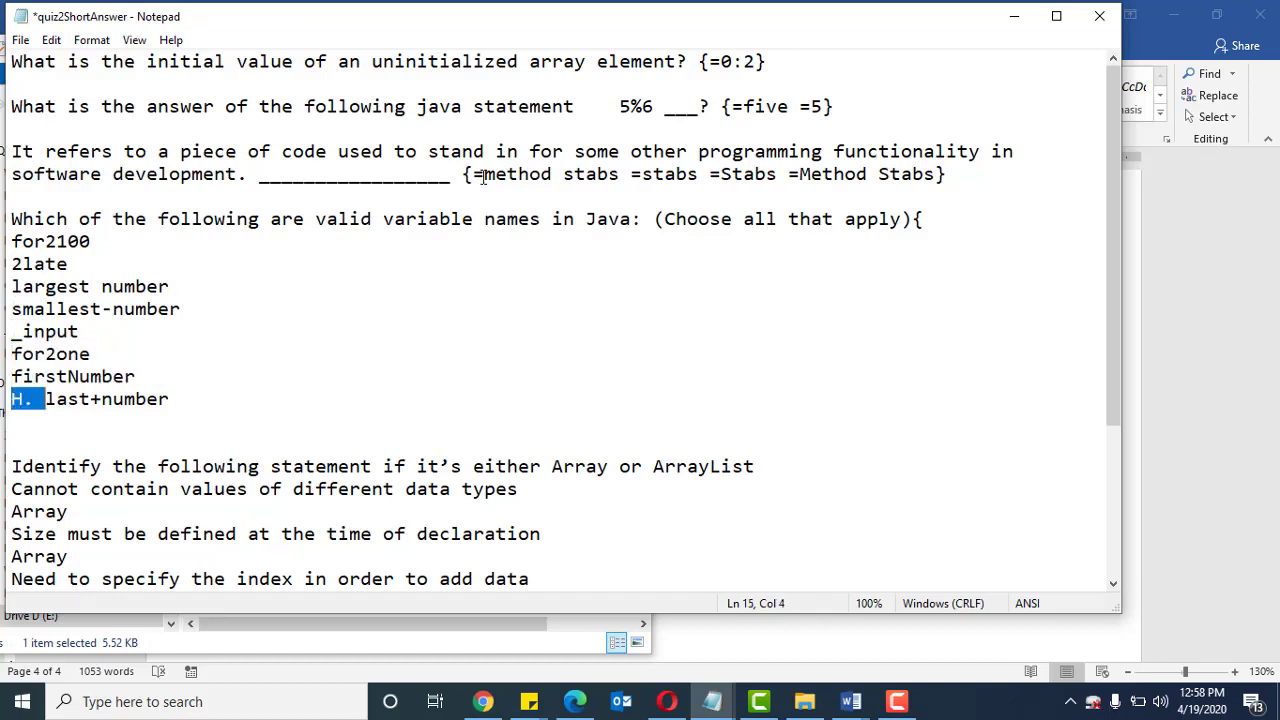
key(Delete)
Mark the for2100 option as a partly credited correct answer with the prefix ~25%
key(Up)
key(Up)
key(Up)
key(Up)
key(Up)
key(Up)
key(Up)
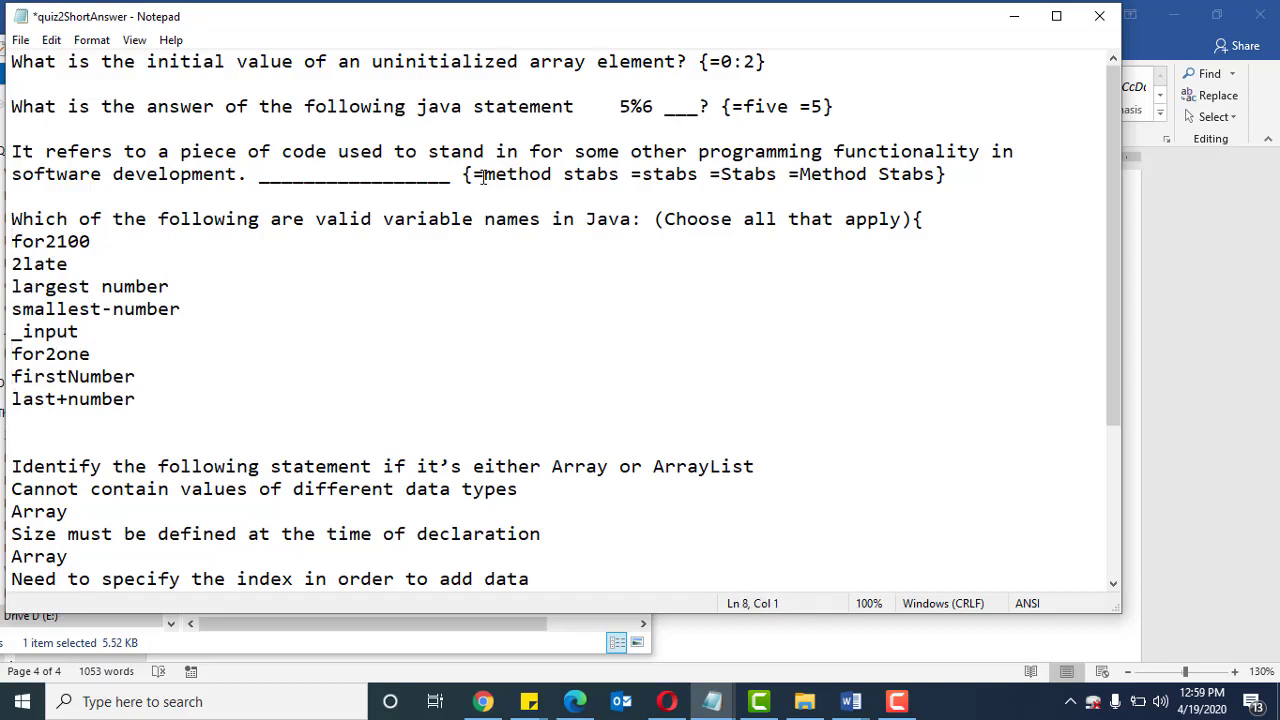
text(~)
text(25%)
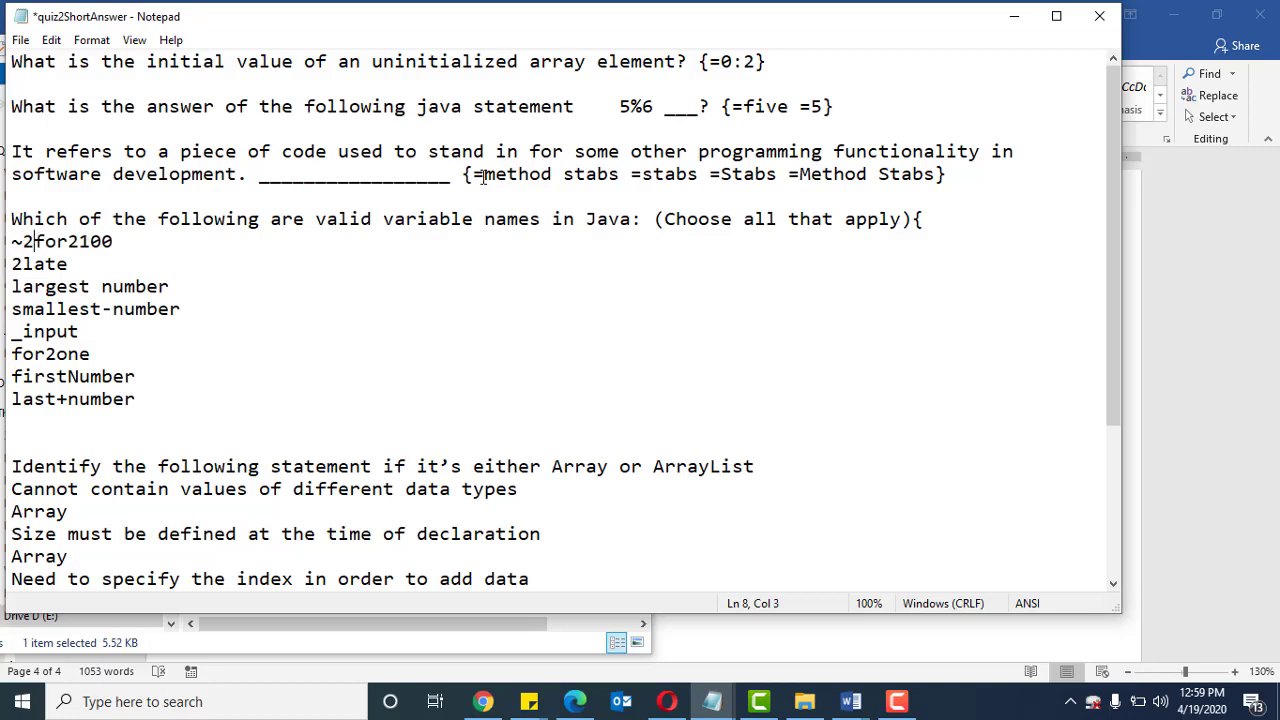
Prefix the wrong options 2late, largest number and smallest-number with ~
key(Down)
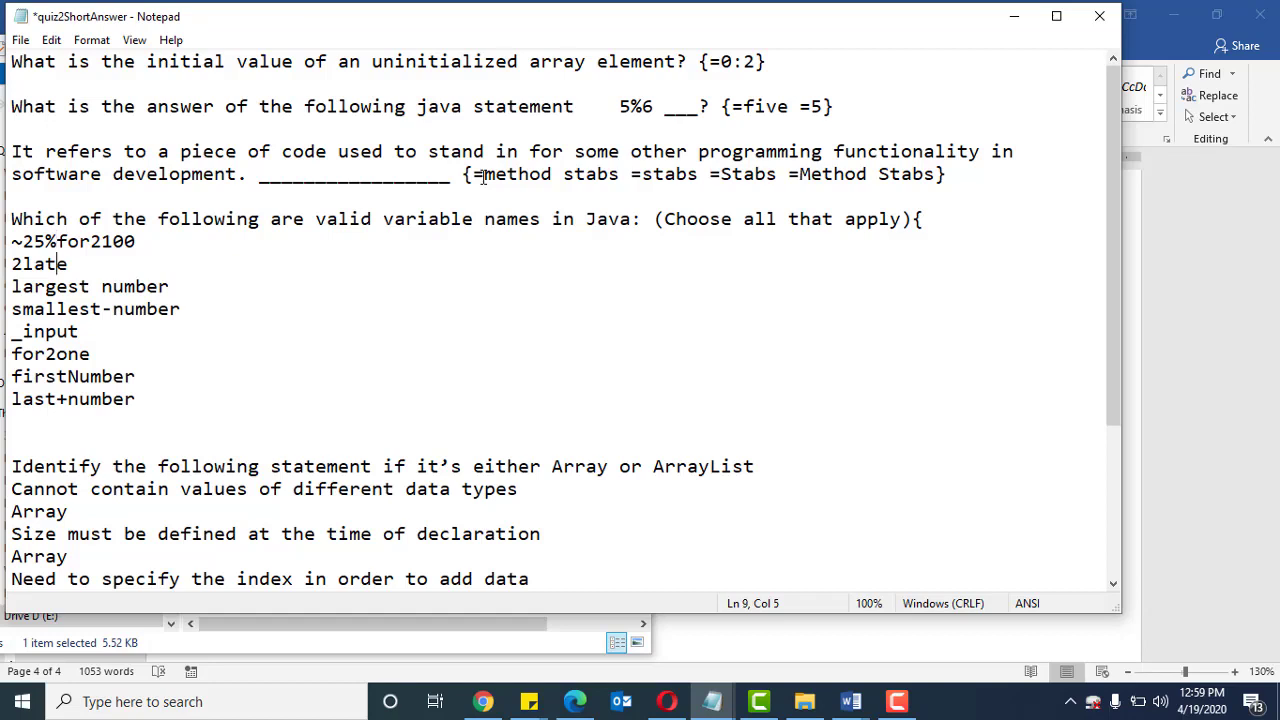
key(Home)
text(~)
key(Down)
key(Home)
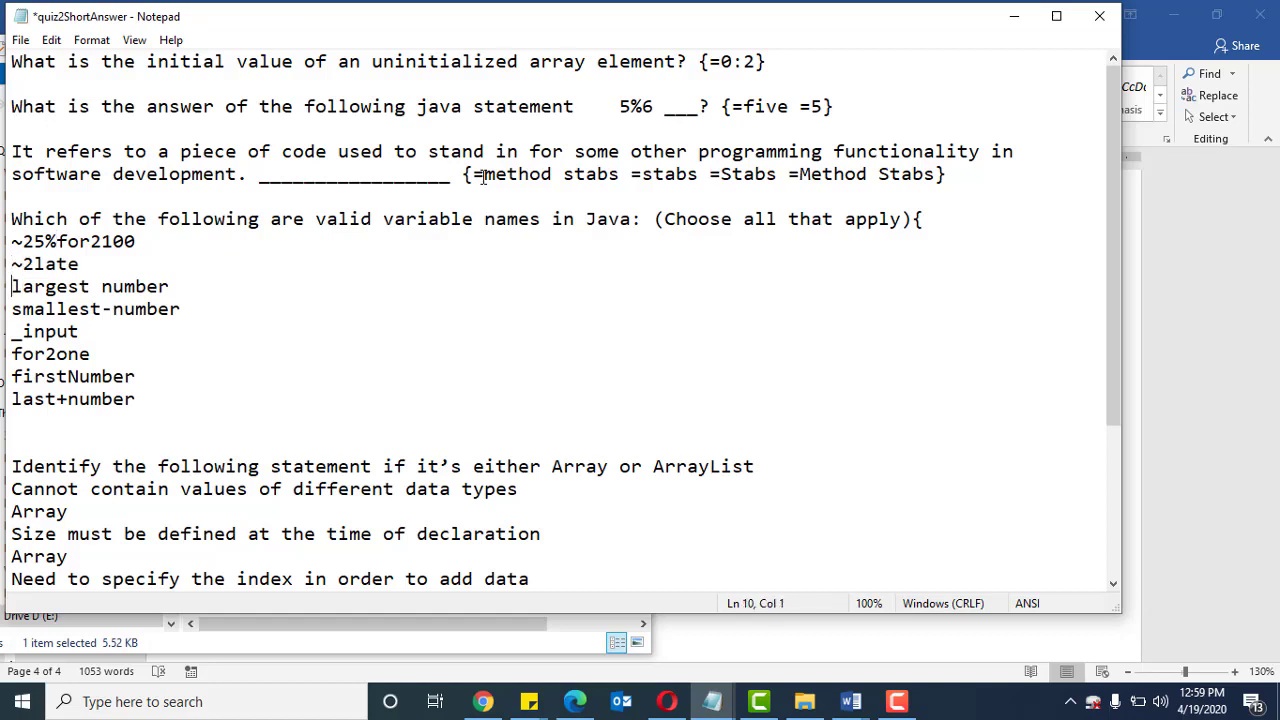
text(~)
key(Down)
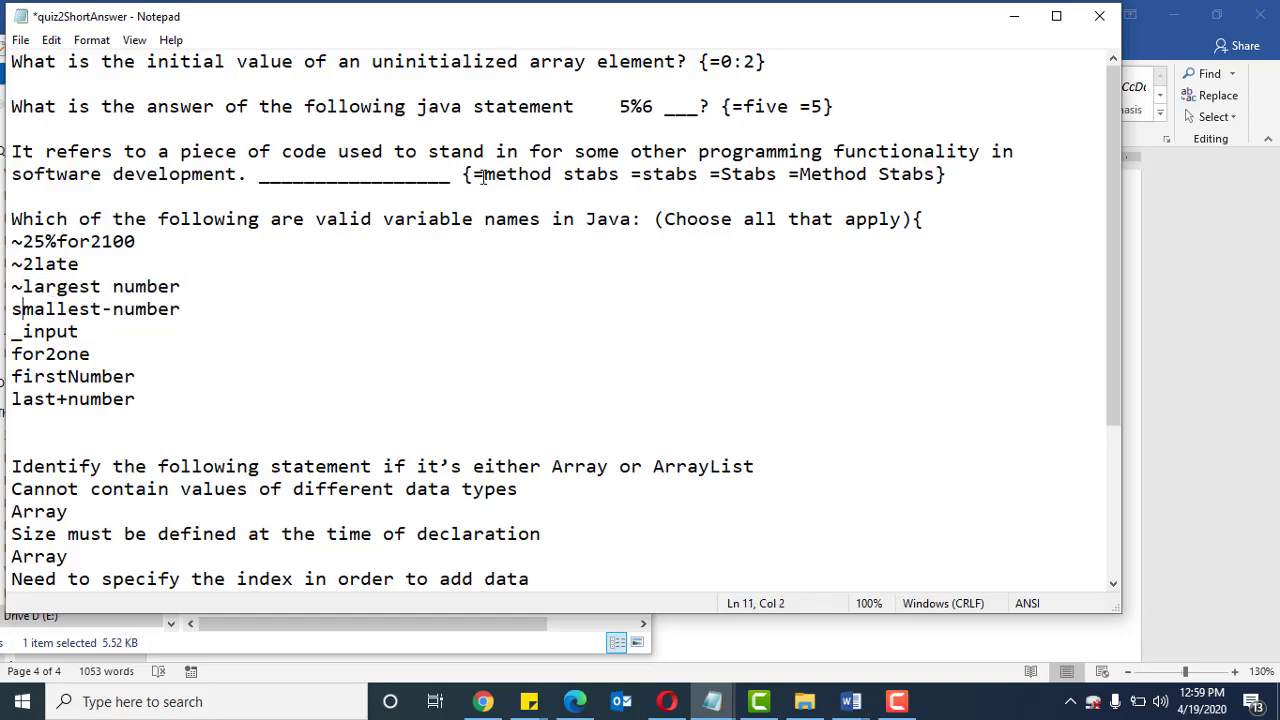
key(Home)
text(~)
Prefix the correct options _input, for2one and firstNumber with ~25%
key(Down)
key(Home)
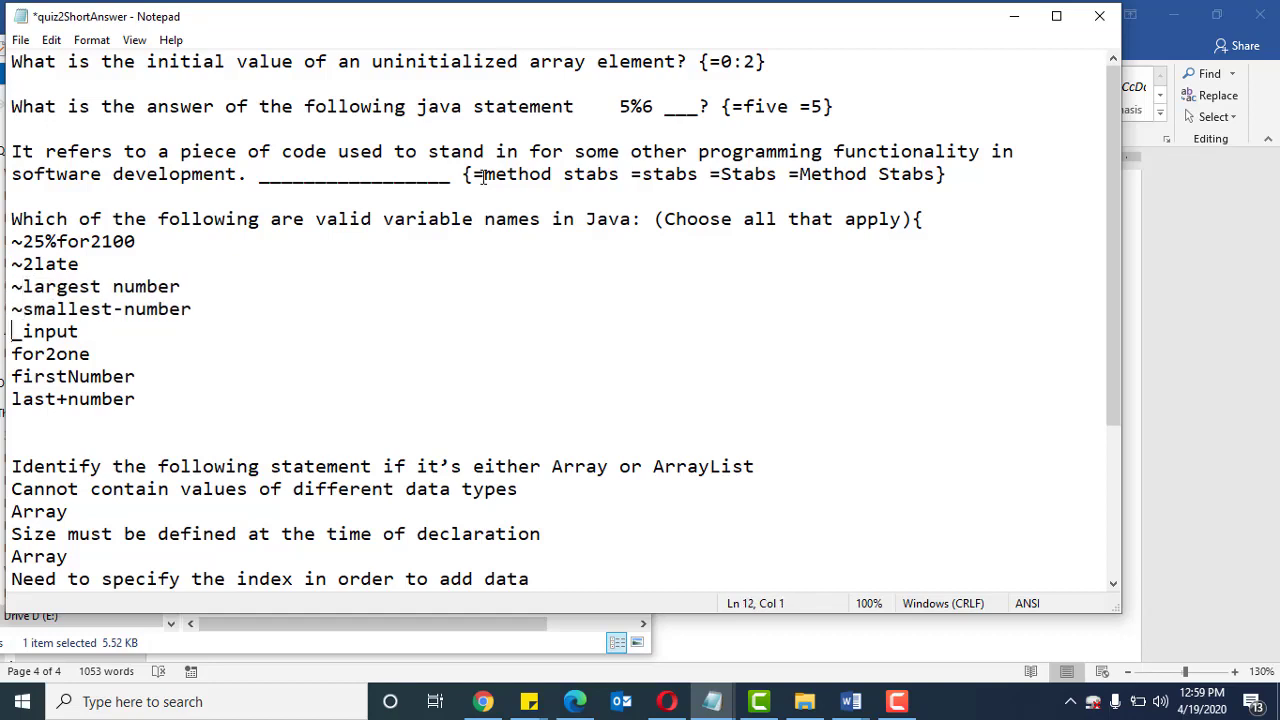
text(~25%)
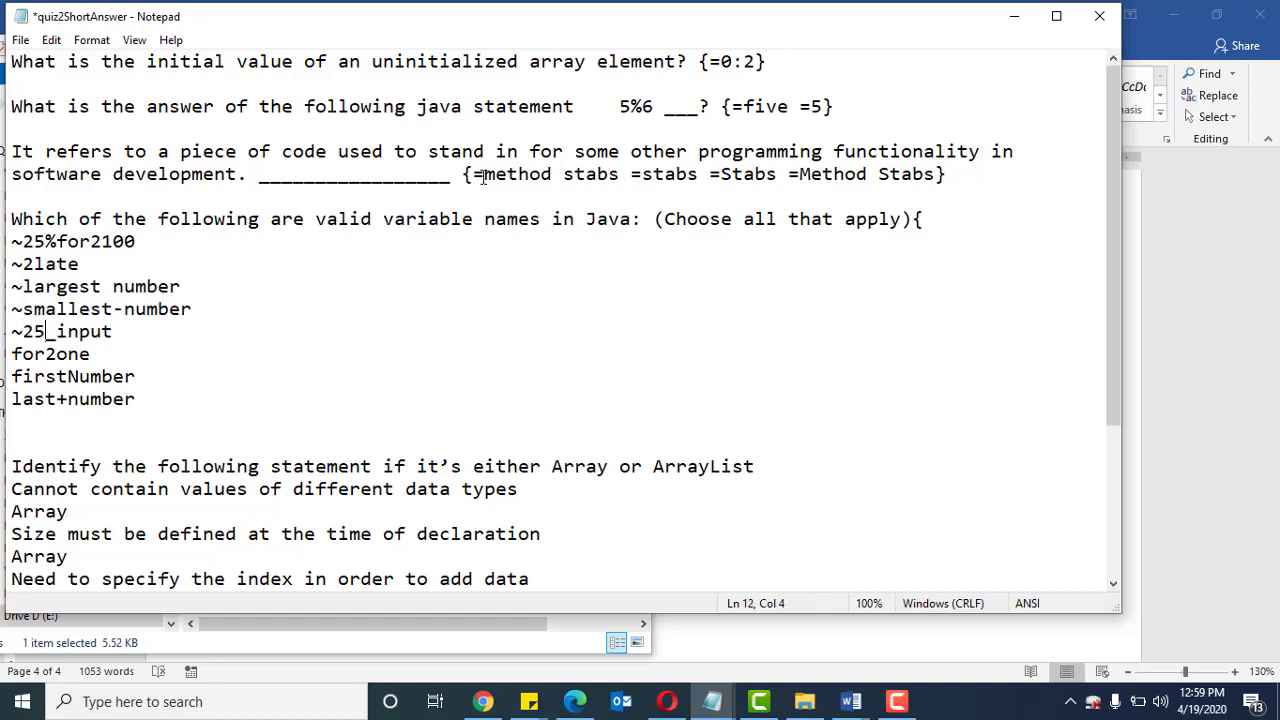
key(Down)
key(Home)
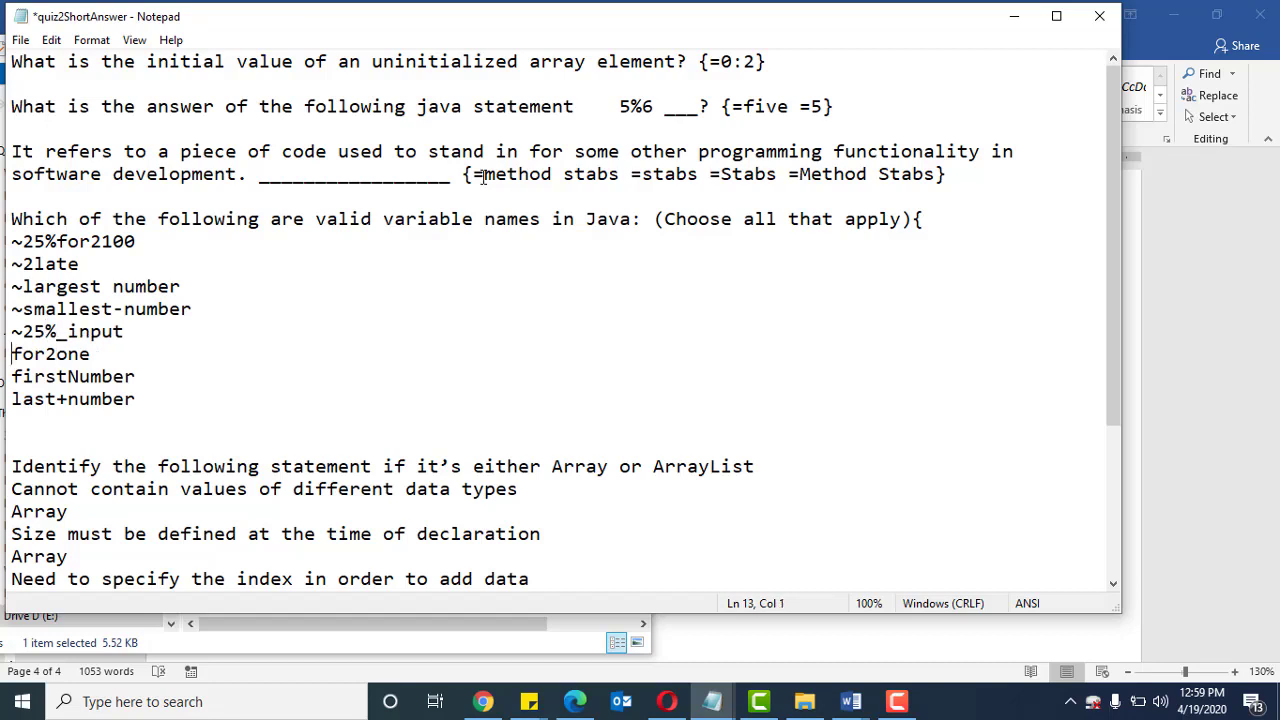
text(~25)
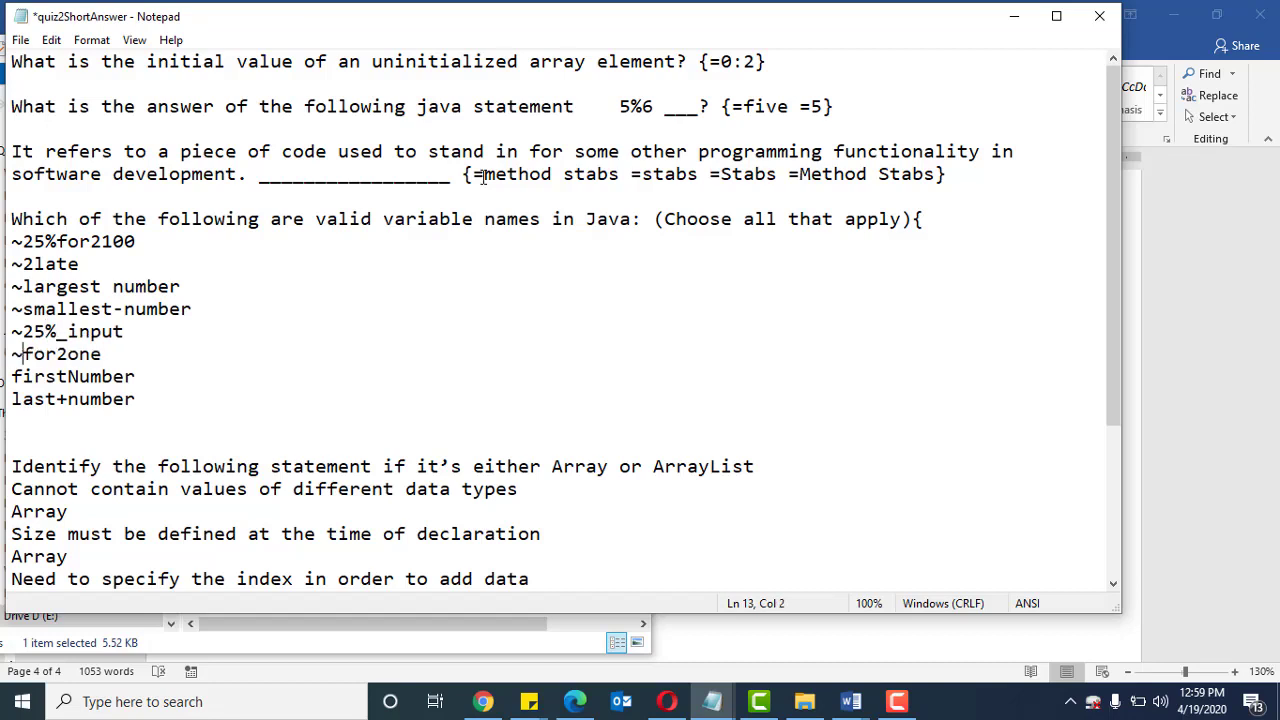
text(%)
key(Down)
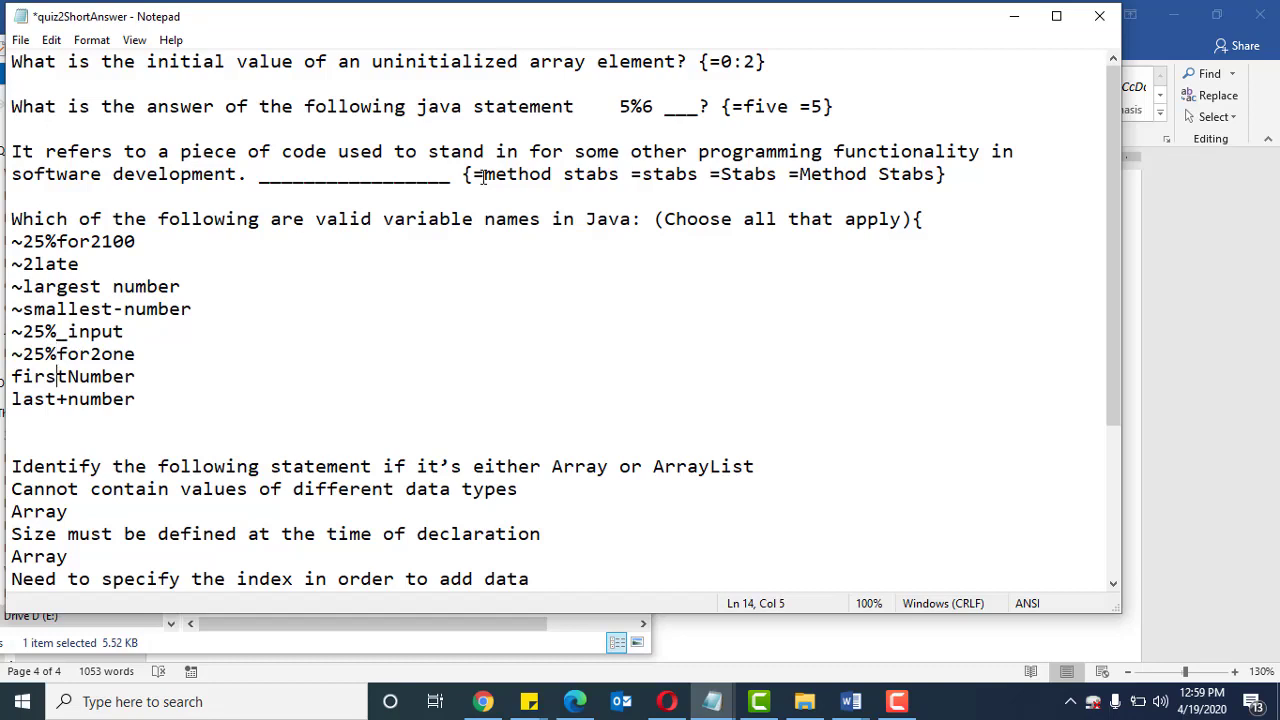
key(Home)
text(~25)
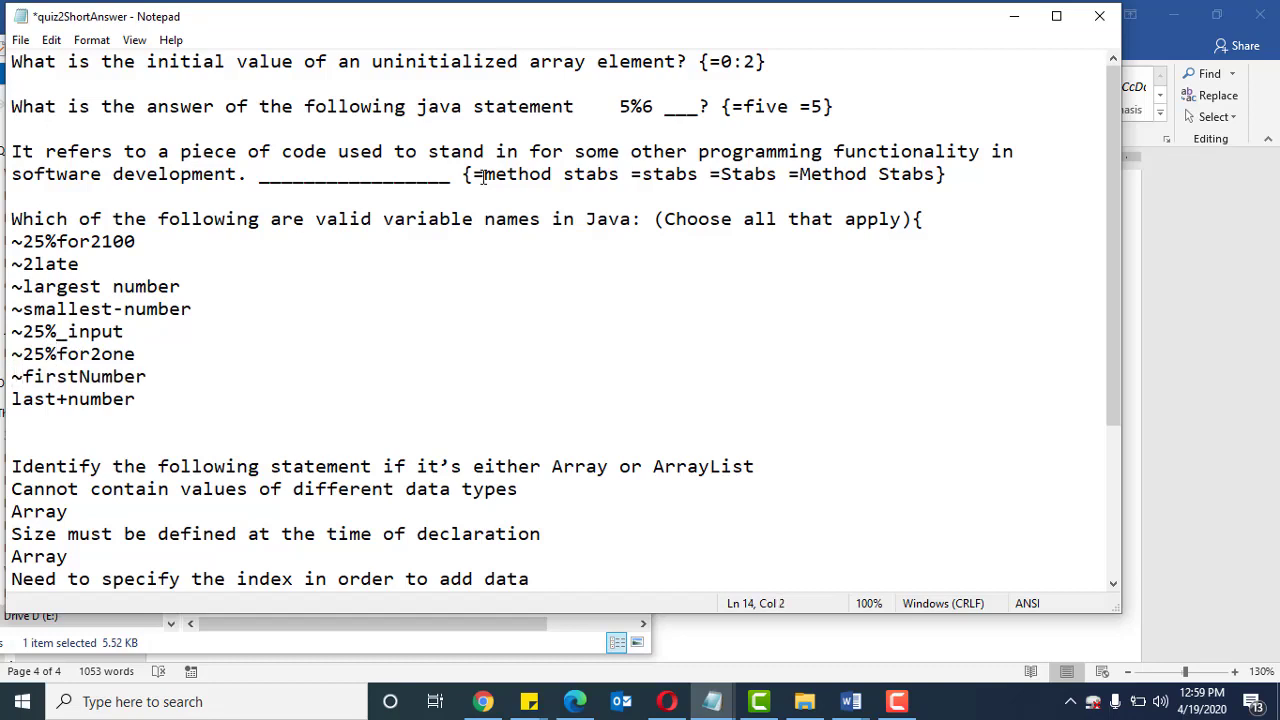
text(%)
Prefix the last+number option with ~ and close the variable names answer block with a brace after it
key(Down)
key(Home)
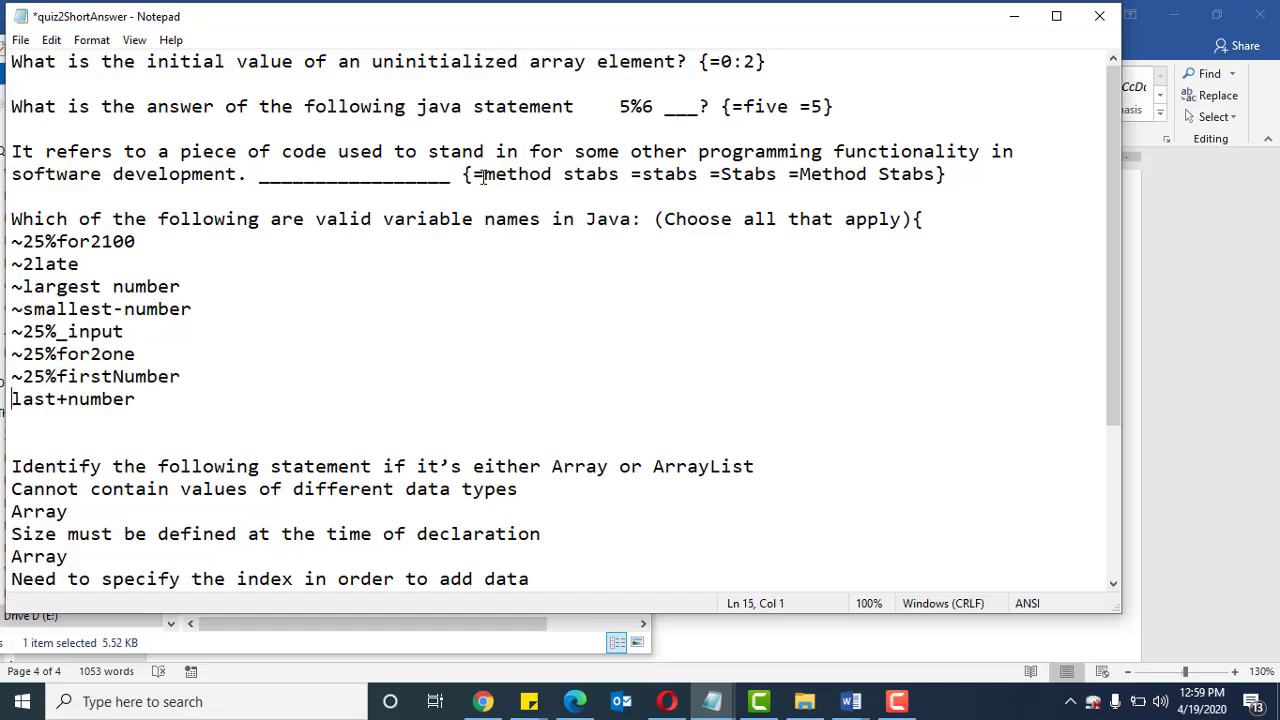
text(~)
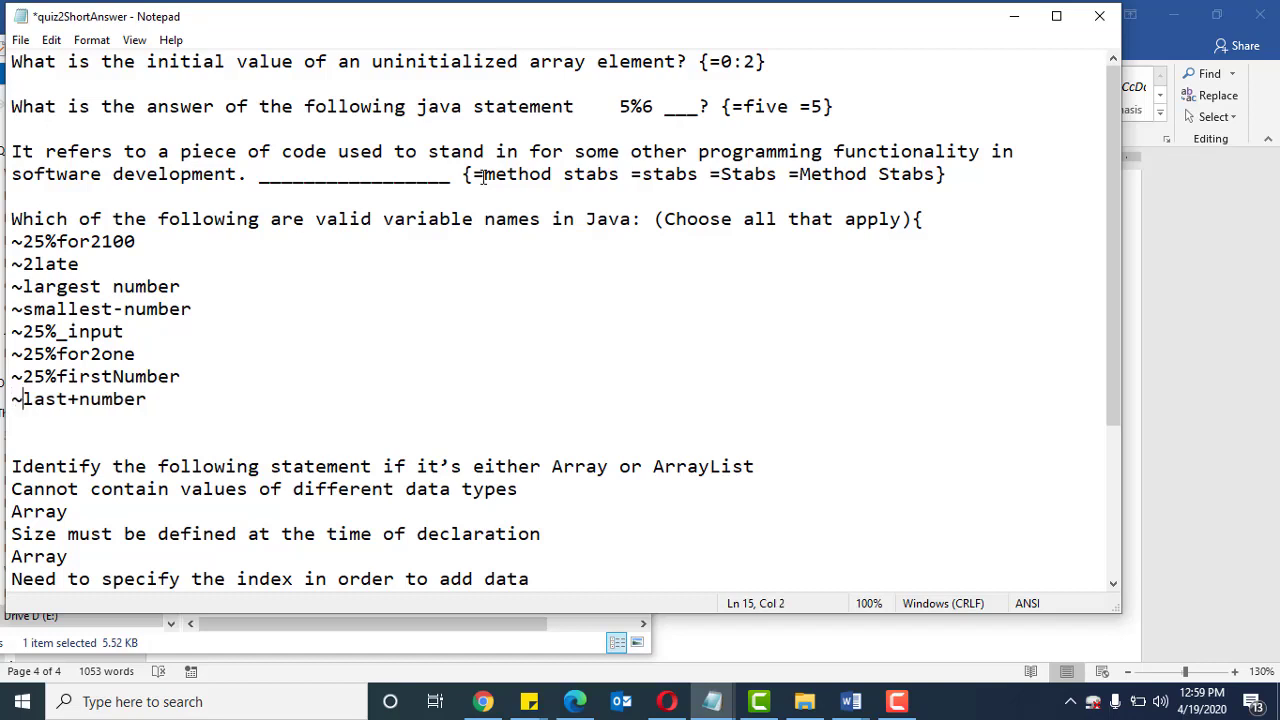
key(Up)
key(Up)
key(Up)
key(Up)
key(Up)
key(Up)
key(Up)
key(Home)
key(Down)
key(Down)
key(Down)
key(Down)
key(Down)
key(Down)
key(Down)
key(Down)
key(Left)
text(})
drag(925, 219, 912, 219)
Start the Array or ArrayList question's answer block with {= and match "Cannot contain values of different data types" to Array using ->
scroll(735, 377, down, 3)
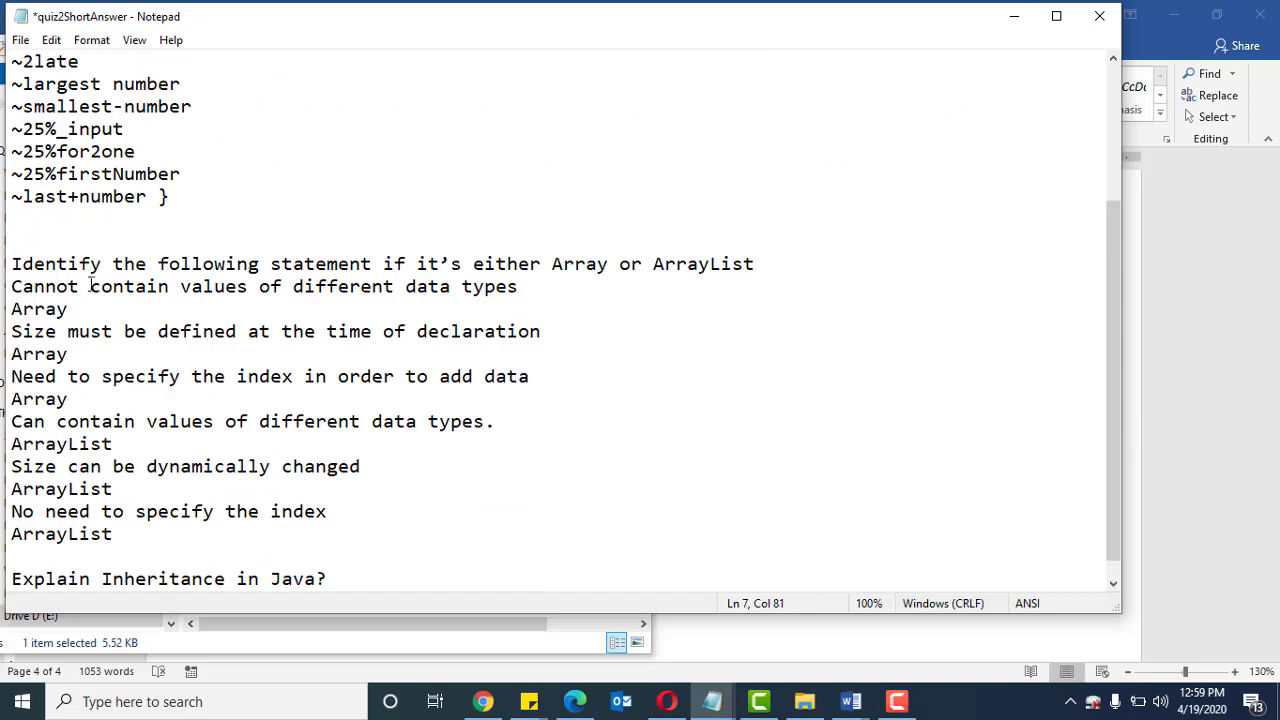
click(820, 264)
text({=)
key(Delete)
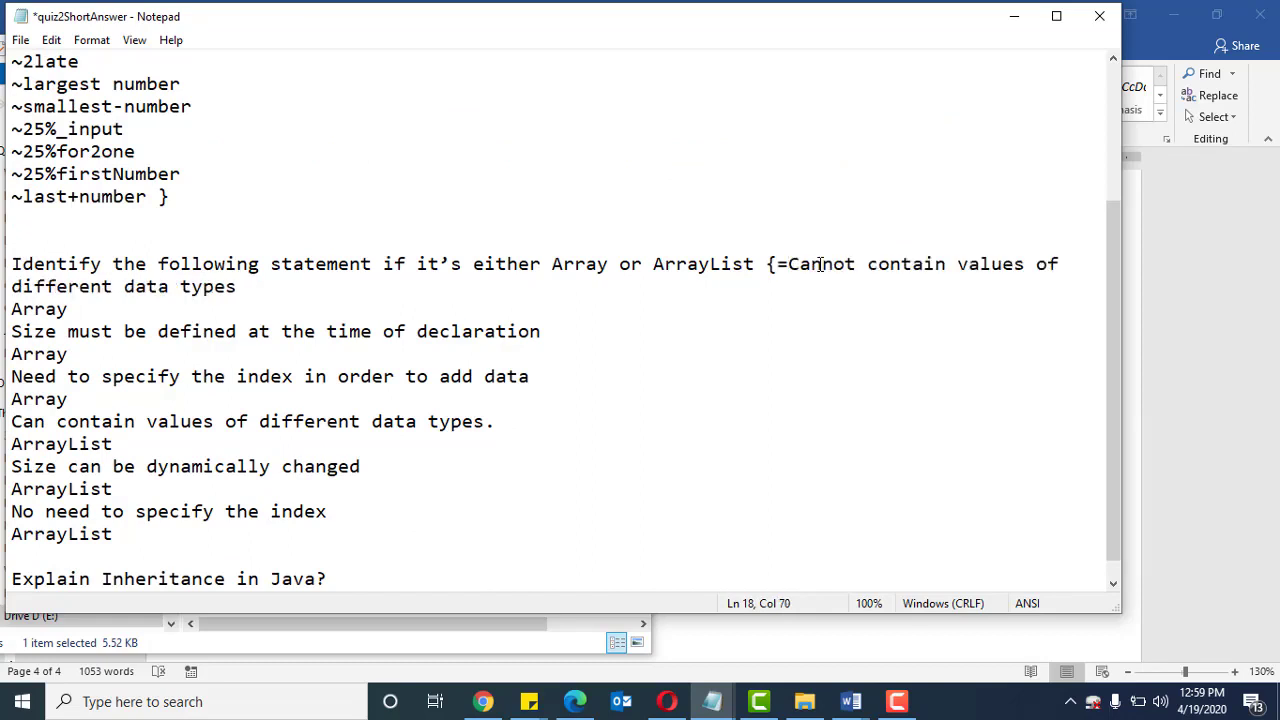
key(End)
text(->)
key(Delete)
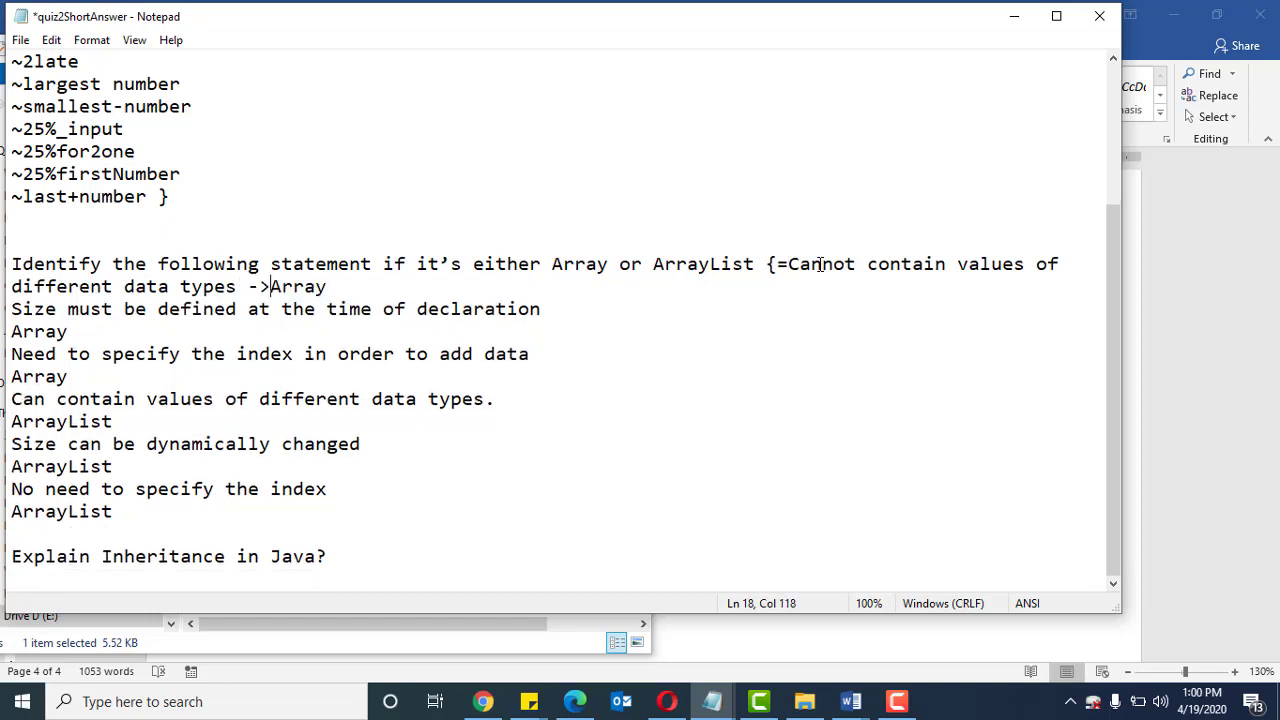
Format "Size must be defined at the time of declaration" as a matching pair with = before it and ->Array after it
key(End)
text(=)
key(Delete)
key(ctrl+Right)
key(ctrl+Right)
key(ctrl+Right)
key(ctrl+Right)
key(ctrl+Right)
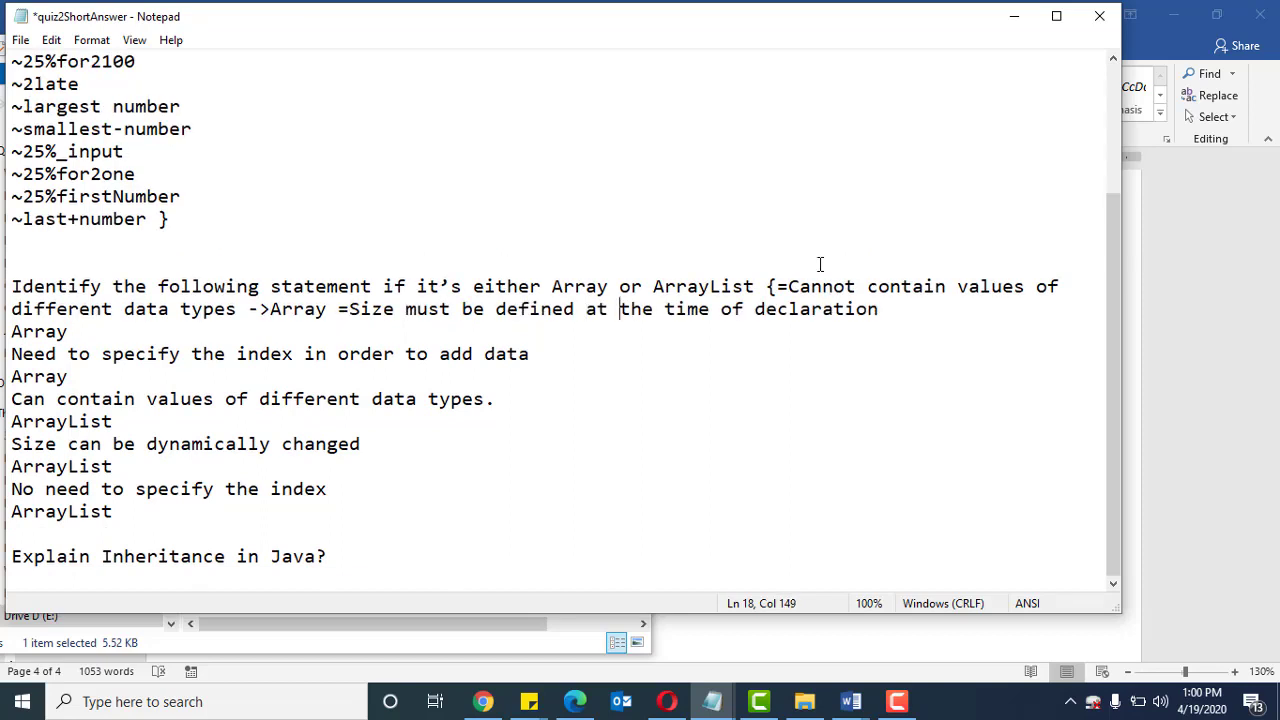
key(ctrl+Right)
key(ctrl+Right)
key(ctrl+Right)
key(ctrl+Right)
text(->)
key(Delete)
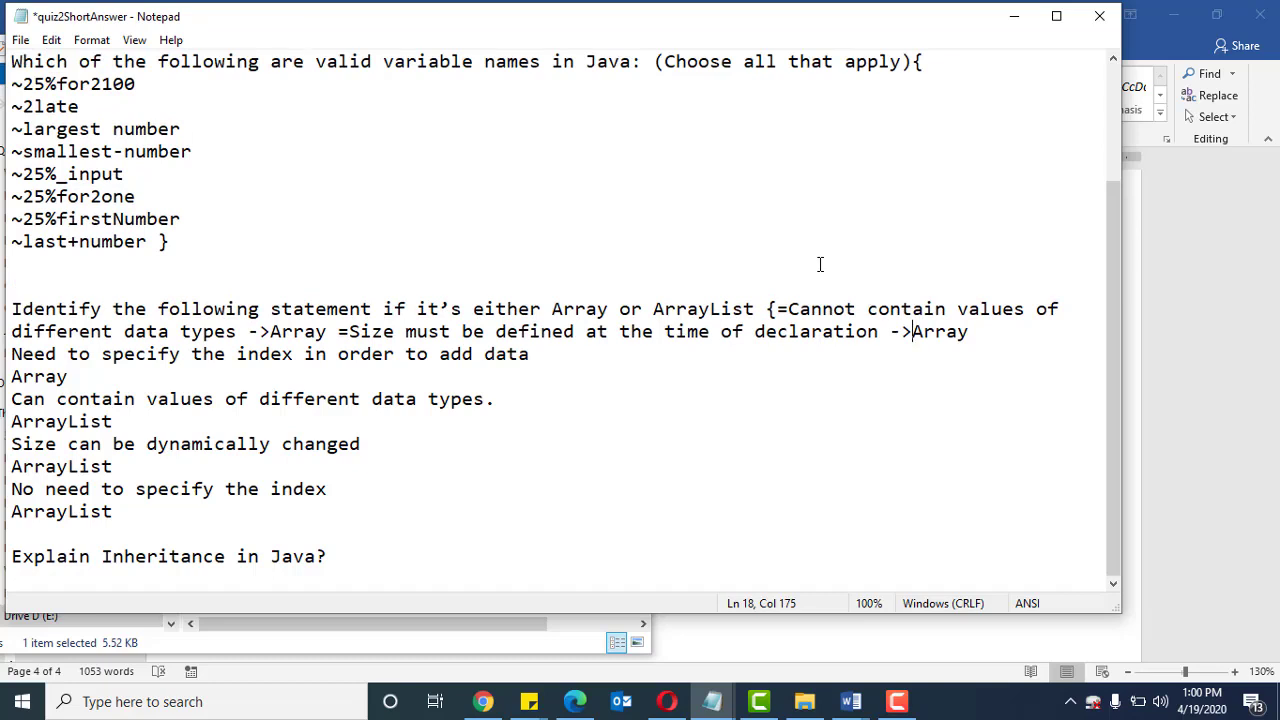
Format "Need to specify the index in order to add data" as an = pair with ->Array, and add {} after "Explain Inheritance in Java?"
key(Down)
text(=)
key(Delete)
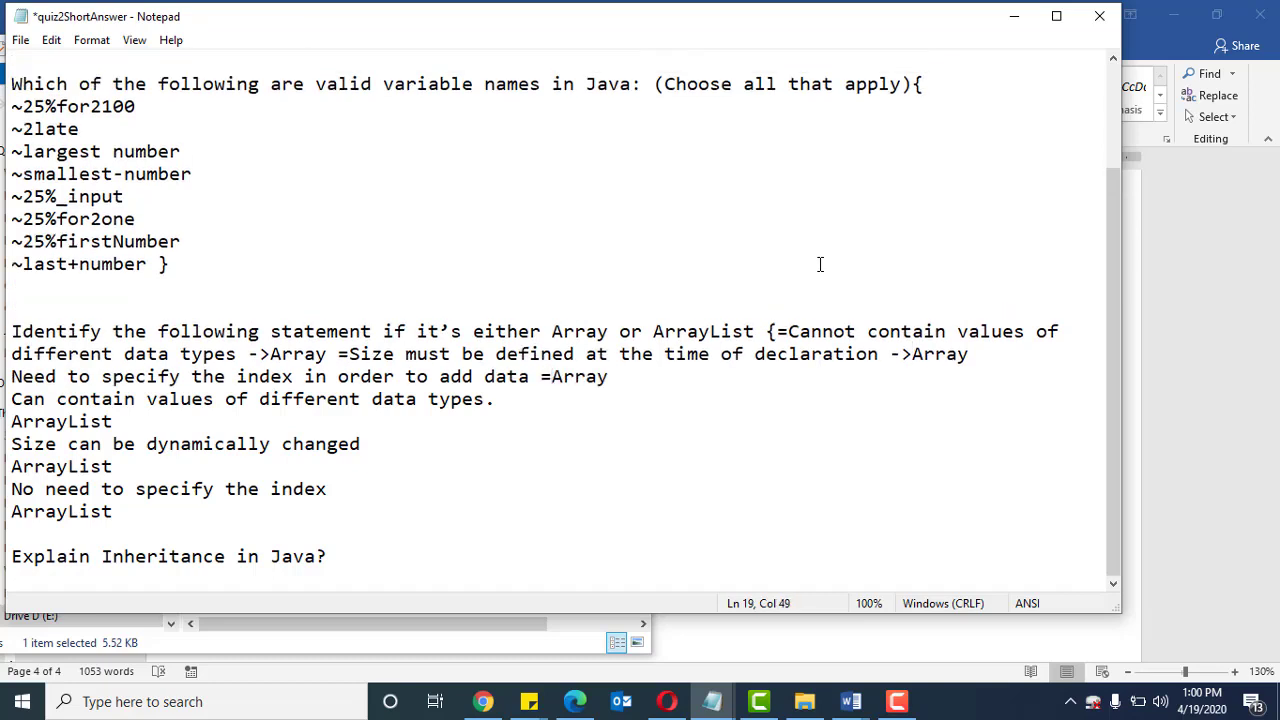
key(End)
text(=)
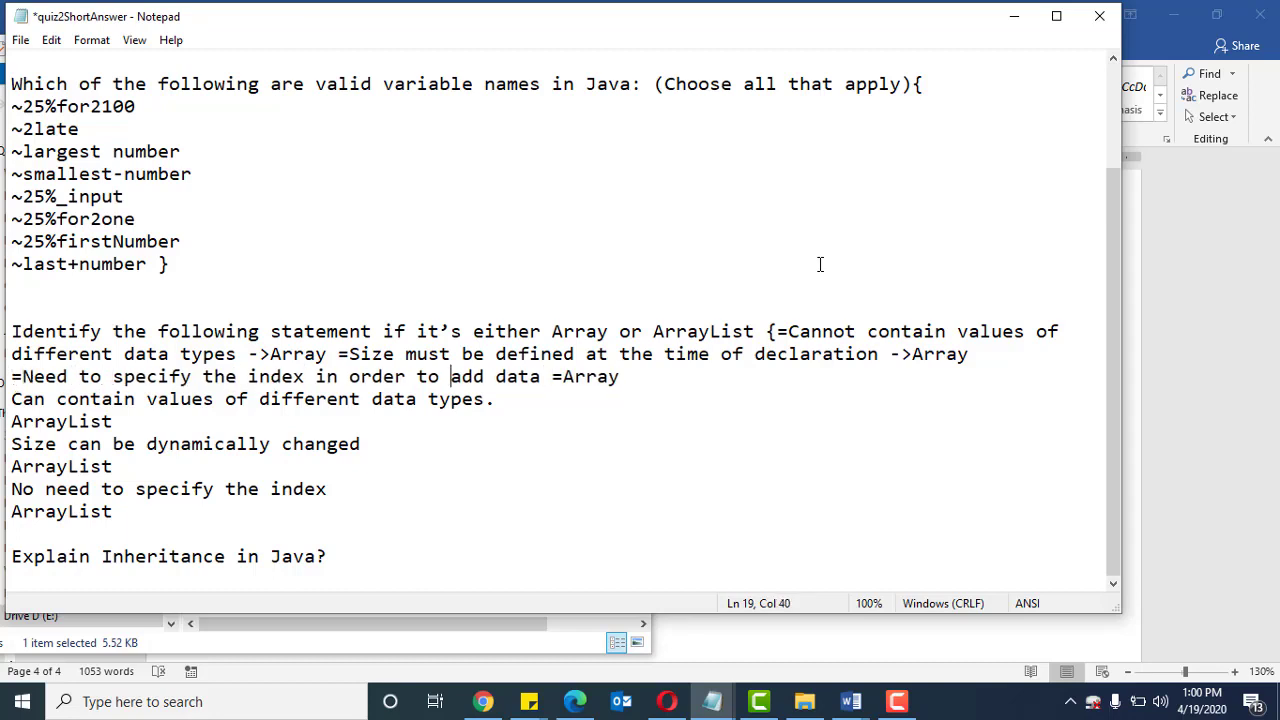
text(->)
key(Delete)
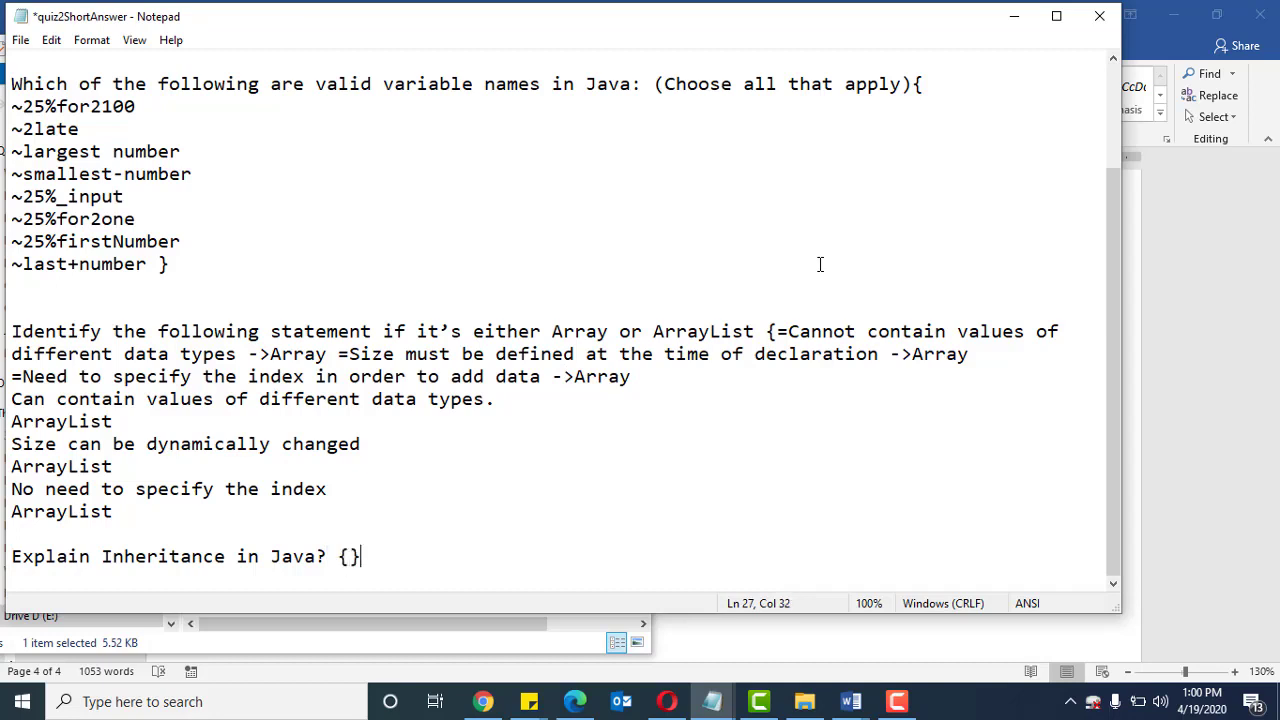
Try to save the text as quiz2ShortAnswer in the Java folder, replacing the existing text file
click(20, 40)
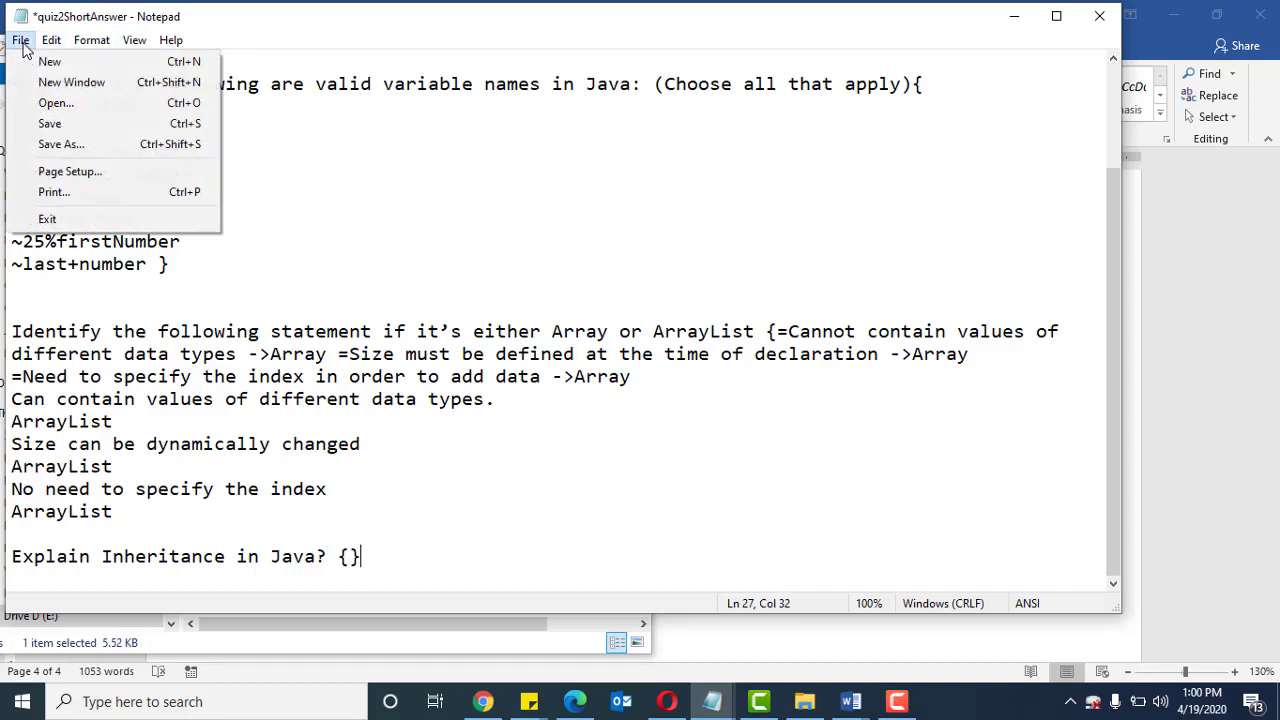
click(49, 124)
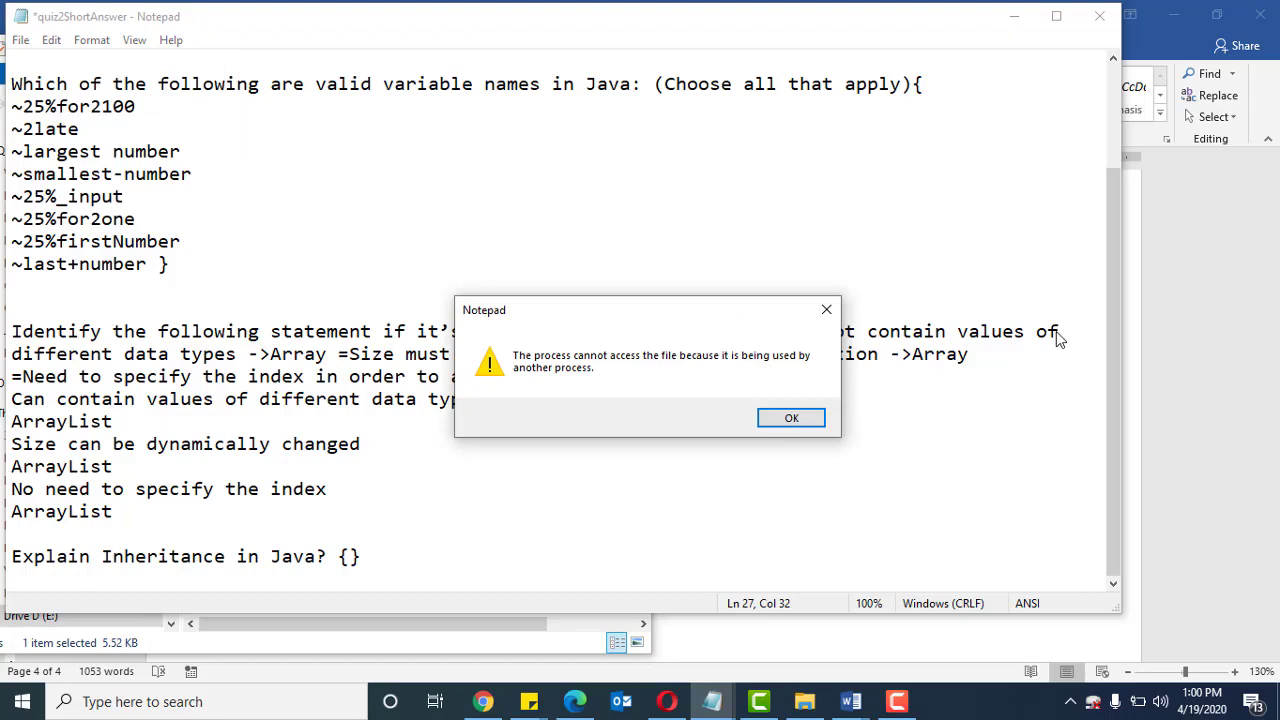
click(760, 425)
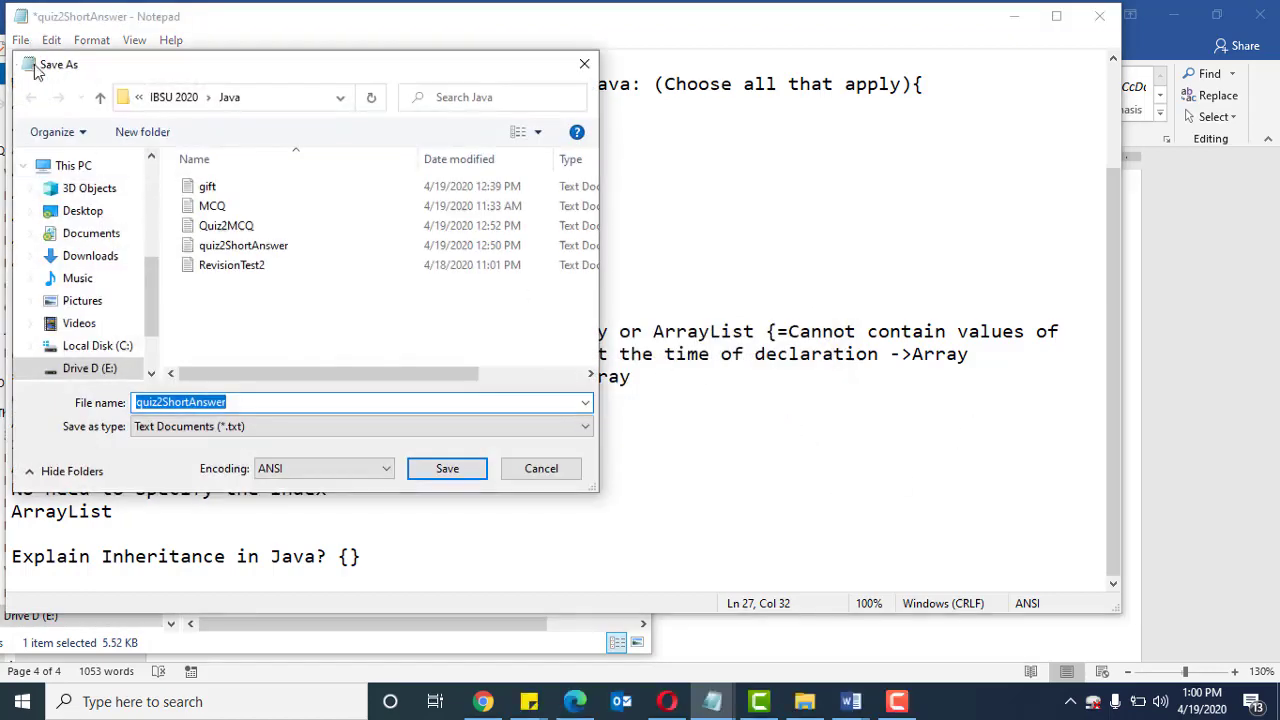
click(445, 472)
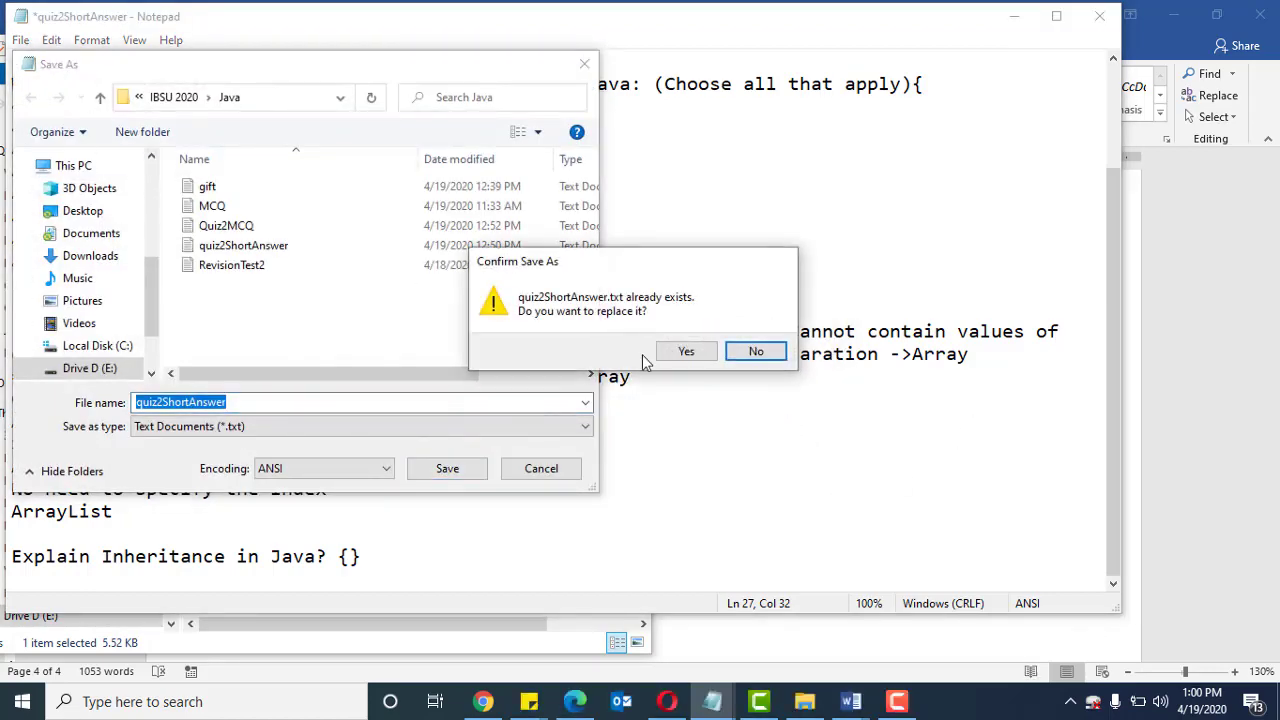
click(684, 351)
click(775, 420)
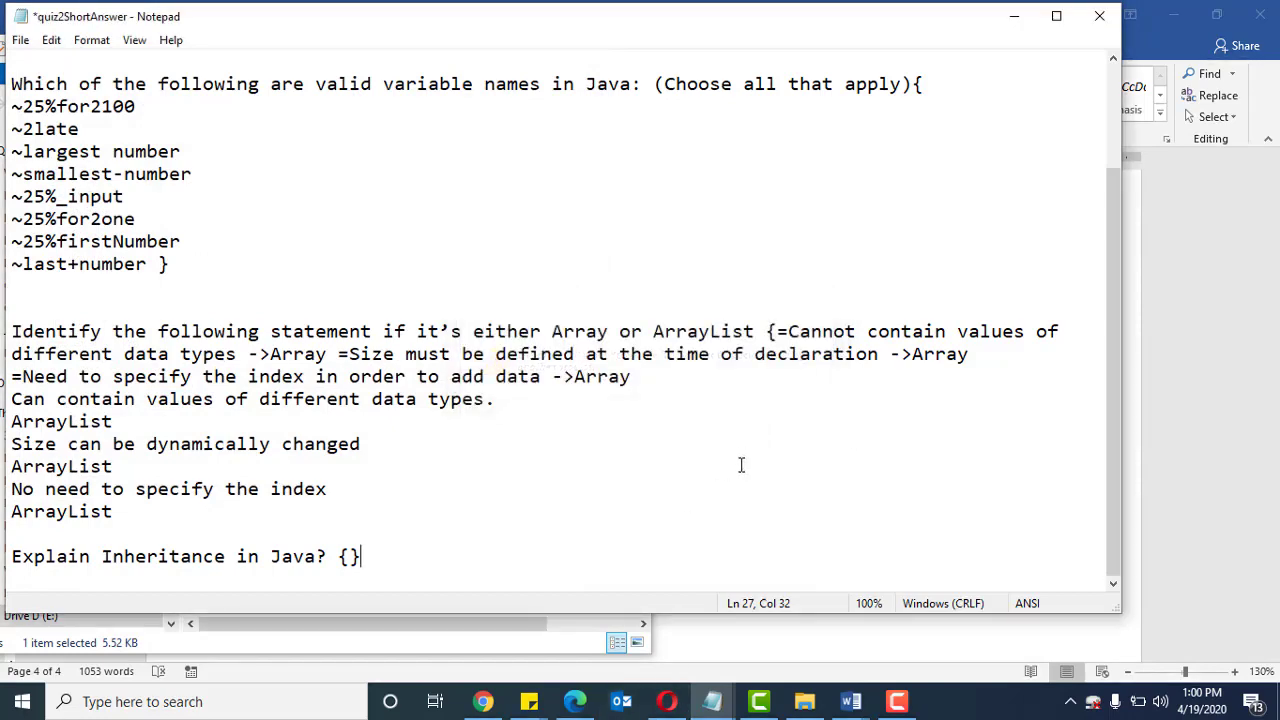
Open the gift text file from the Java folder and remove the extra spaces before the first ->Array match
click(804, 701)
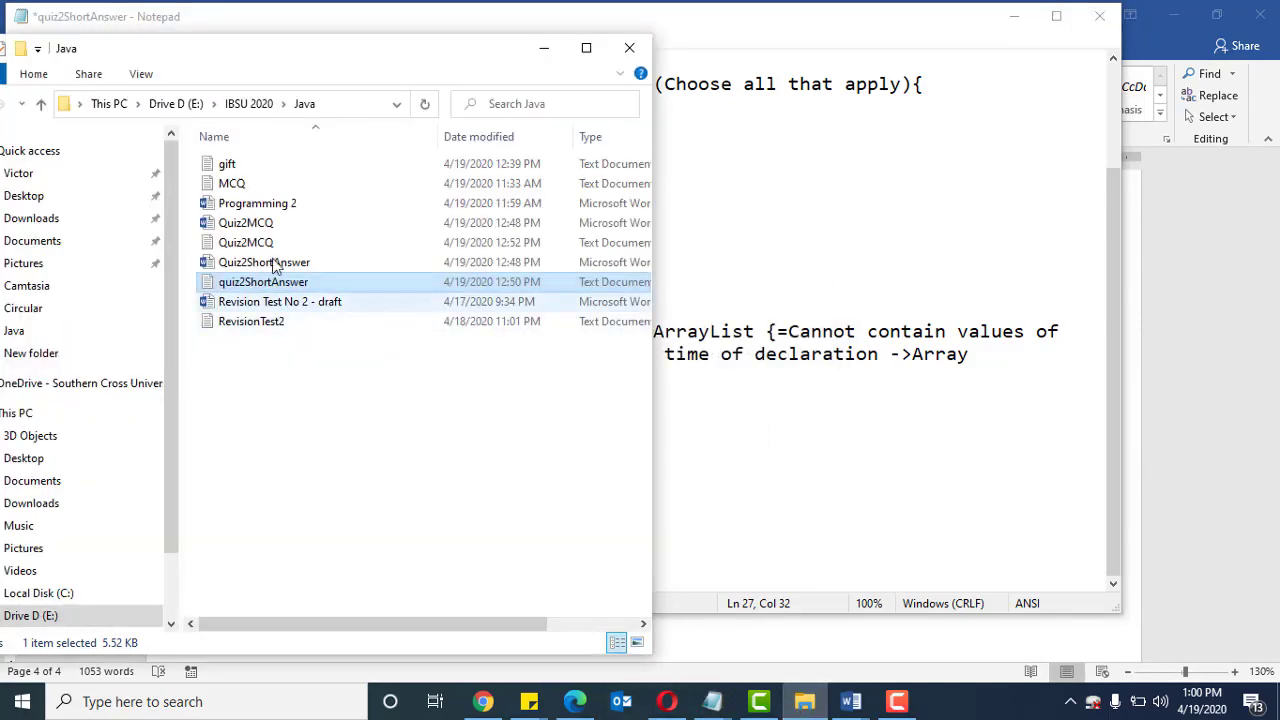
double_click(234, 166)
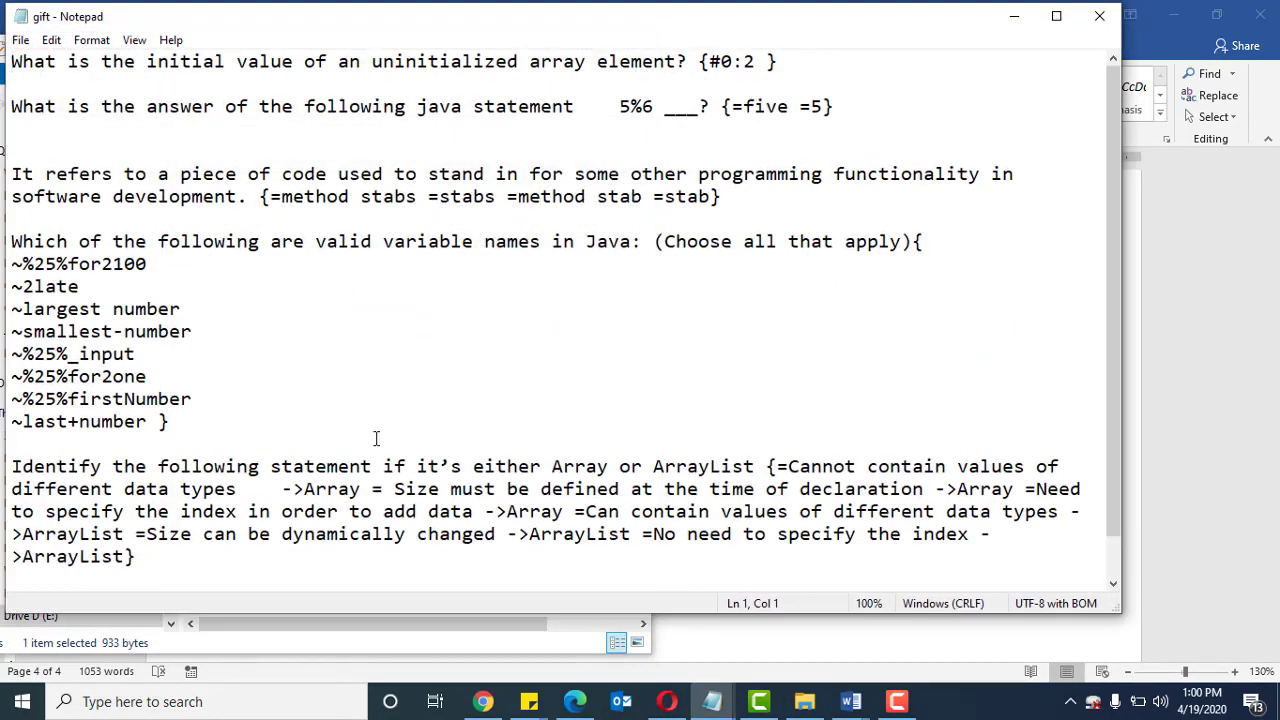
scroll(376, 438, down, 1)
drag(357, 556, 51, 534)
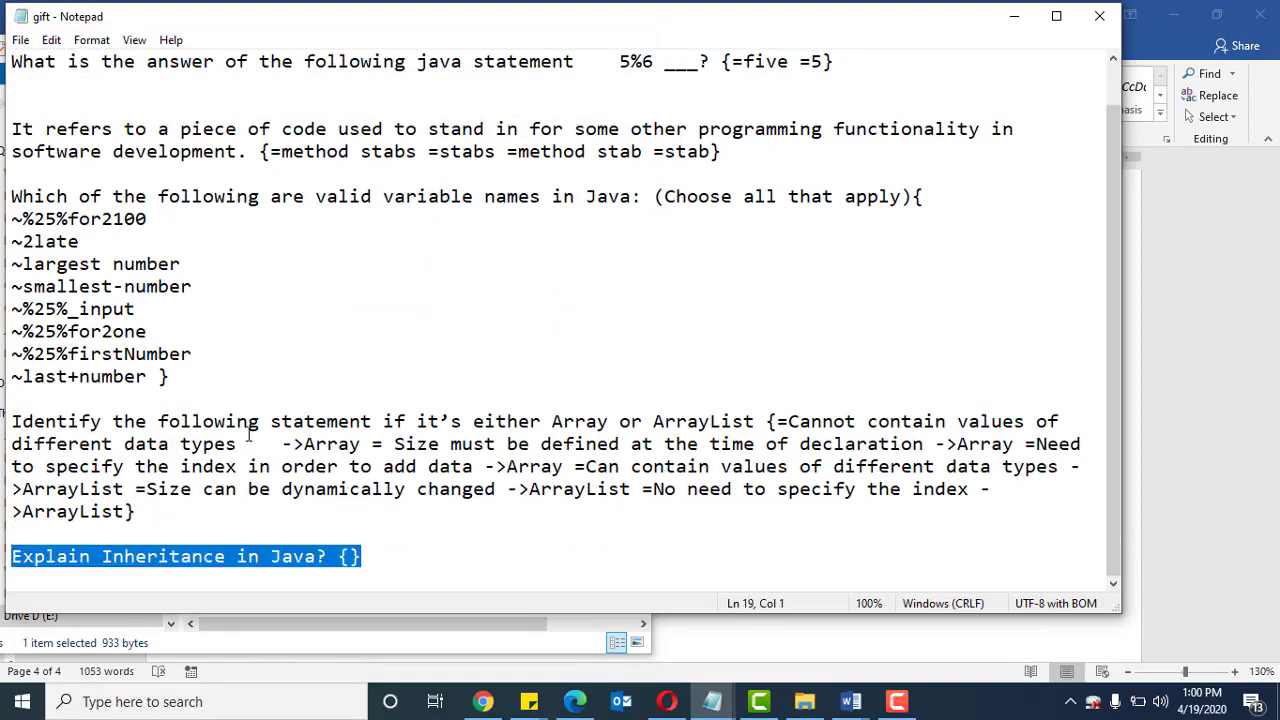
click(289, 447)
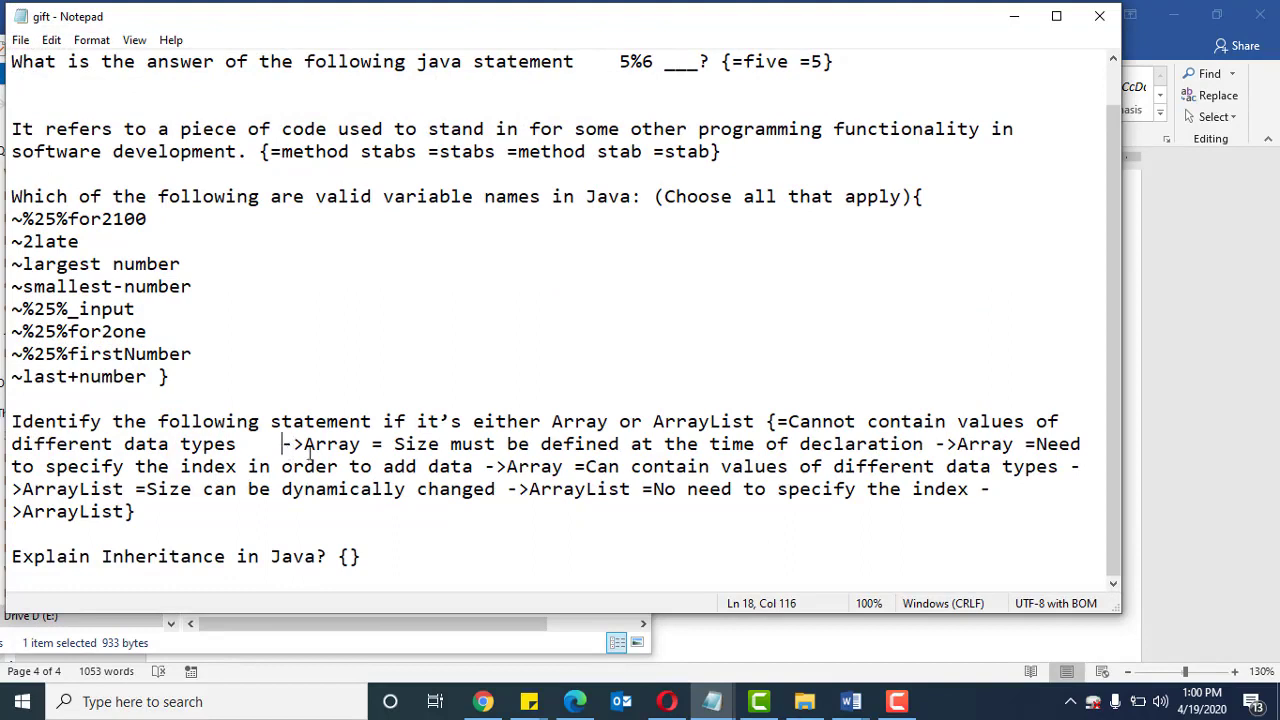
key(BackSpace)
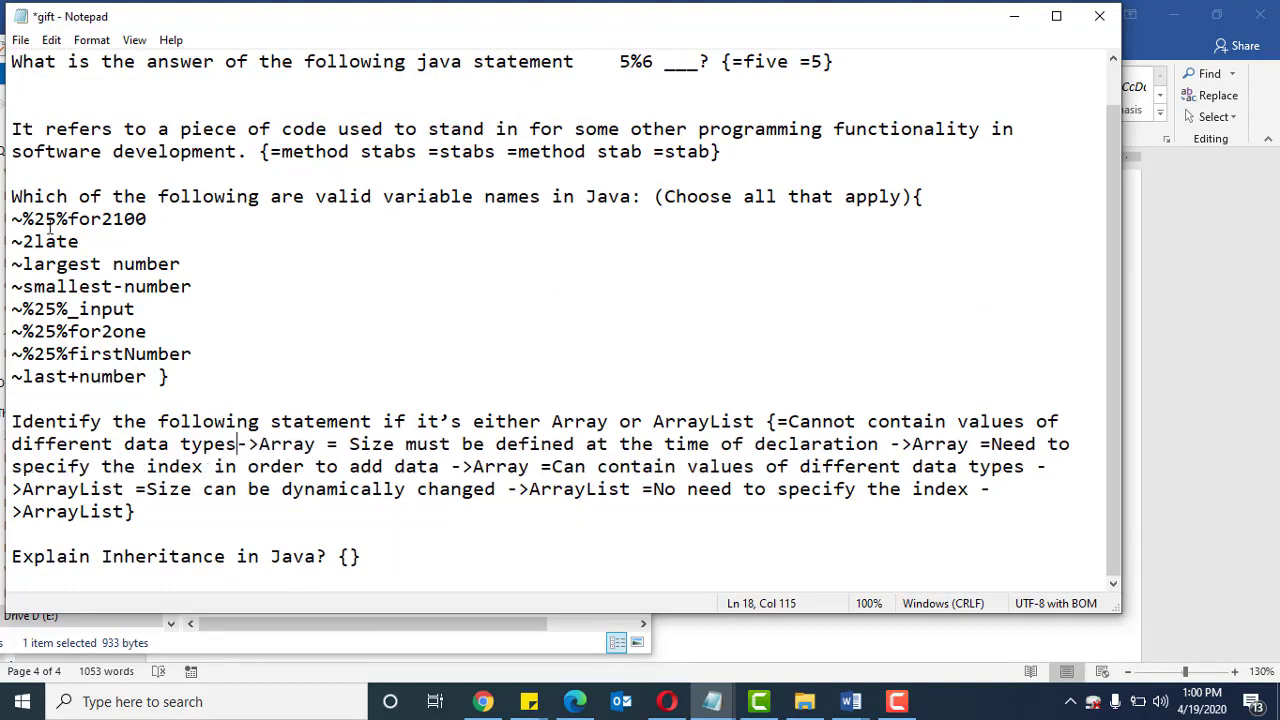
drag(12, 212, 194, 372)
click(258, 372)
Switch to Chrome and go from the Quiz2 page back to the CSC72003 course page
click(484, 703)
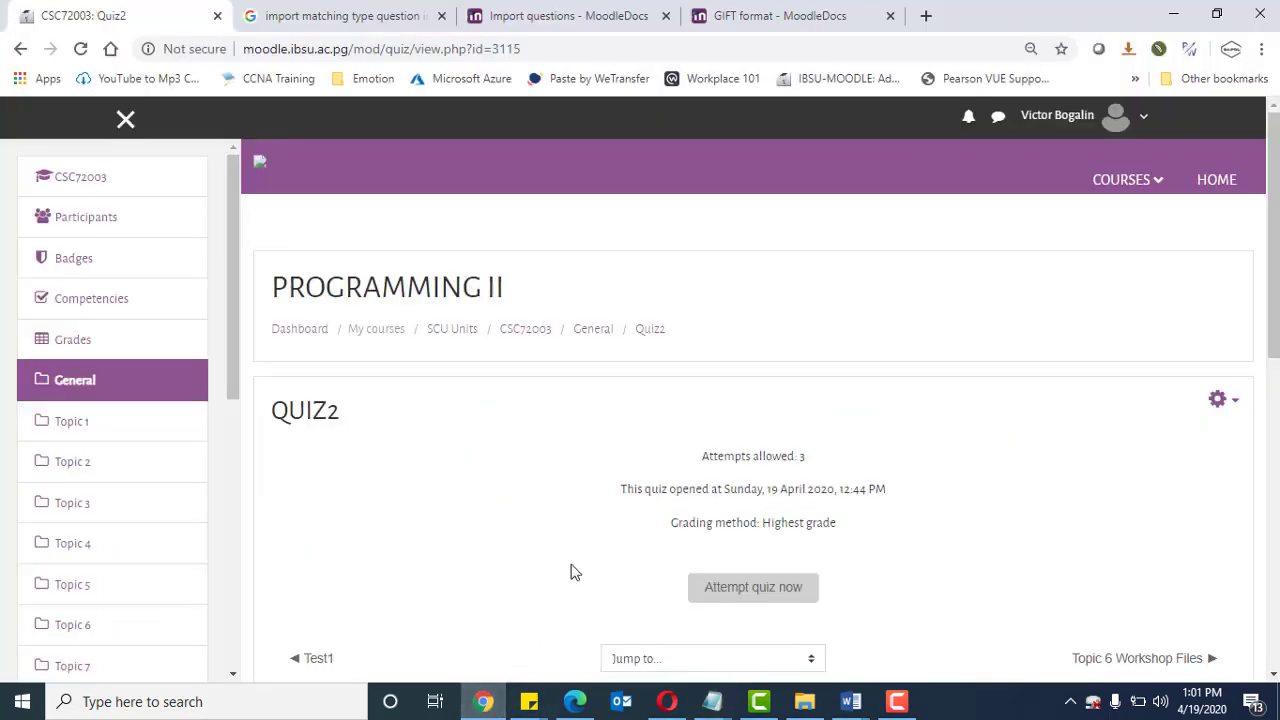
click(1230, 401)
scroll(1180, 610, down, 2)
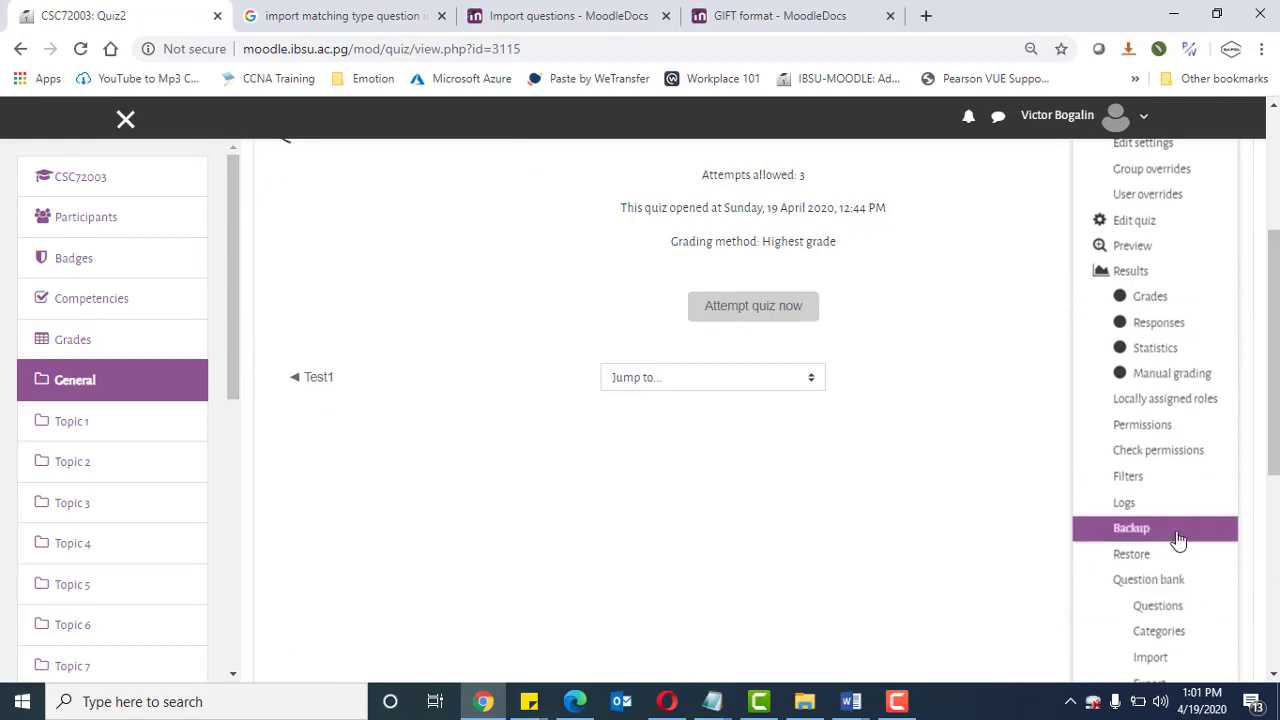
scroll(1190, 460, up, 2)
click(521, 337)
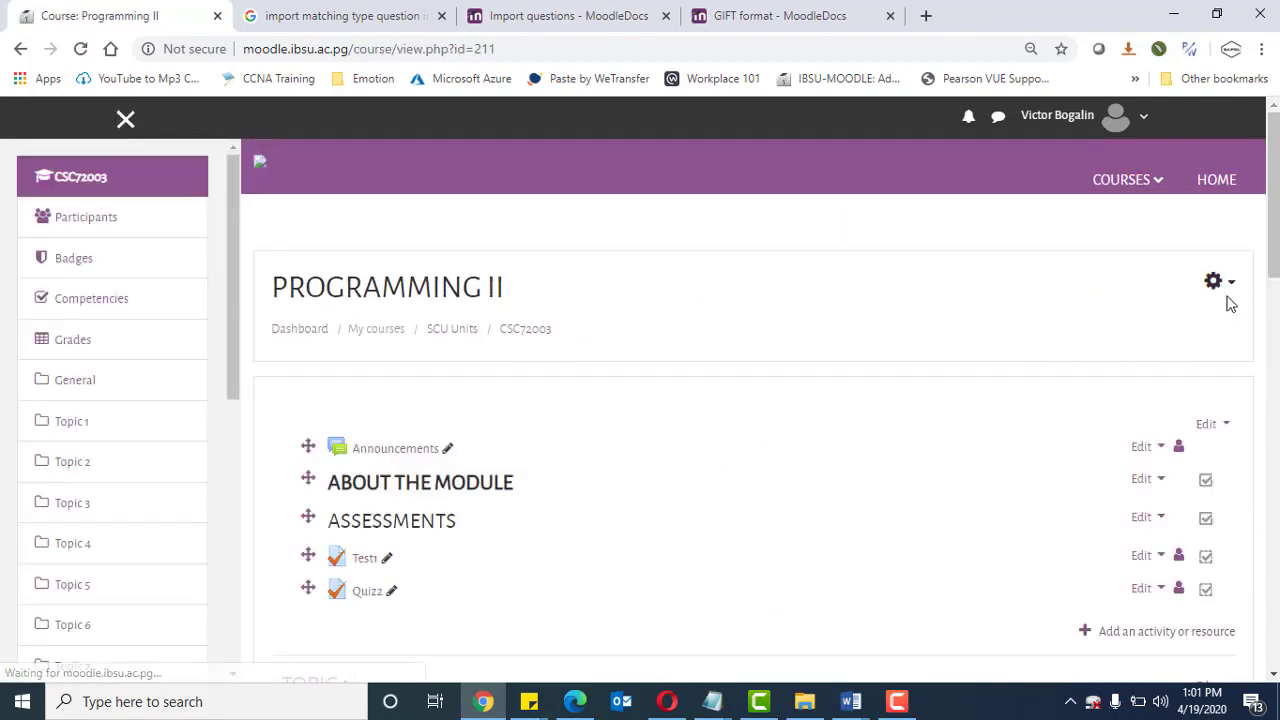
Open the question bank from the Programming II course administration page and go to its question categories
click(1216, 283)
click(1136, 588)
scroll(928, 480, down, 10)
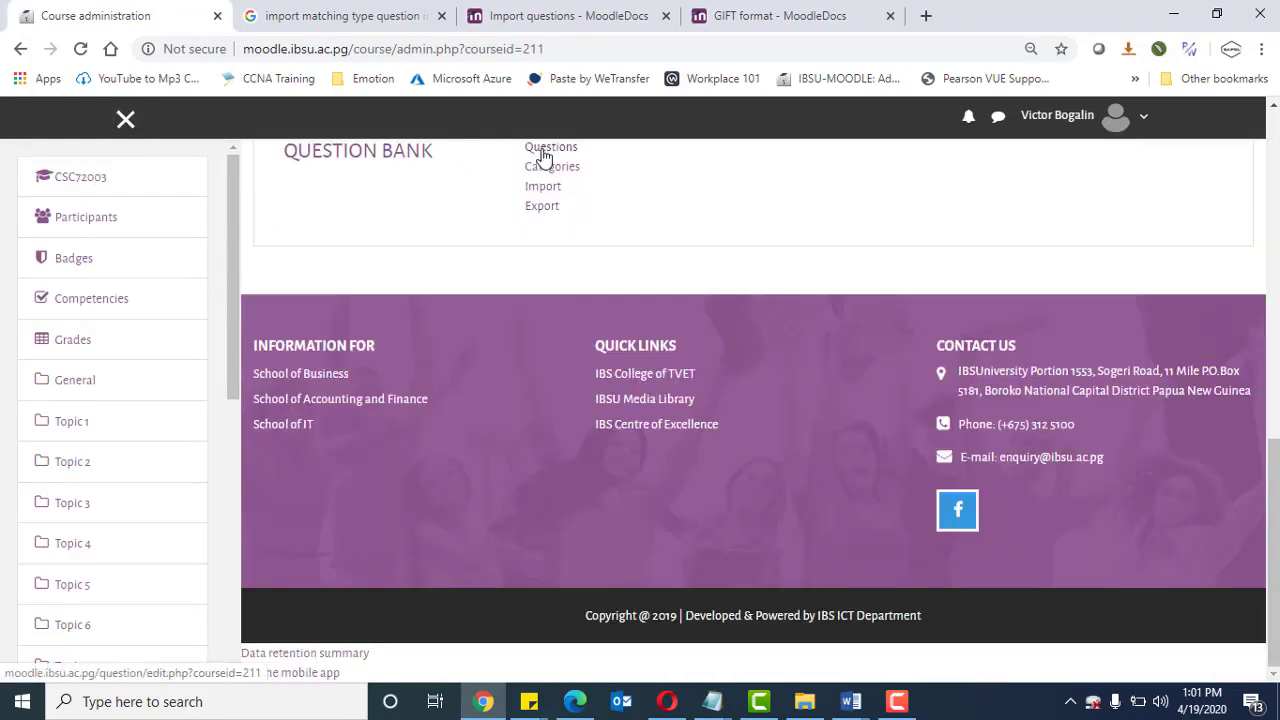
click(548, 148)
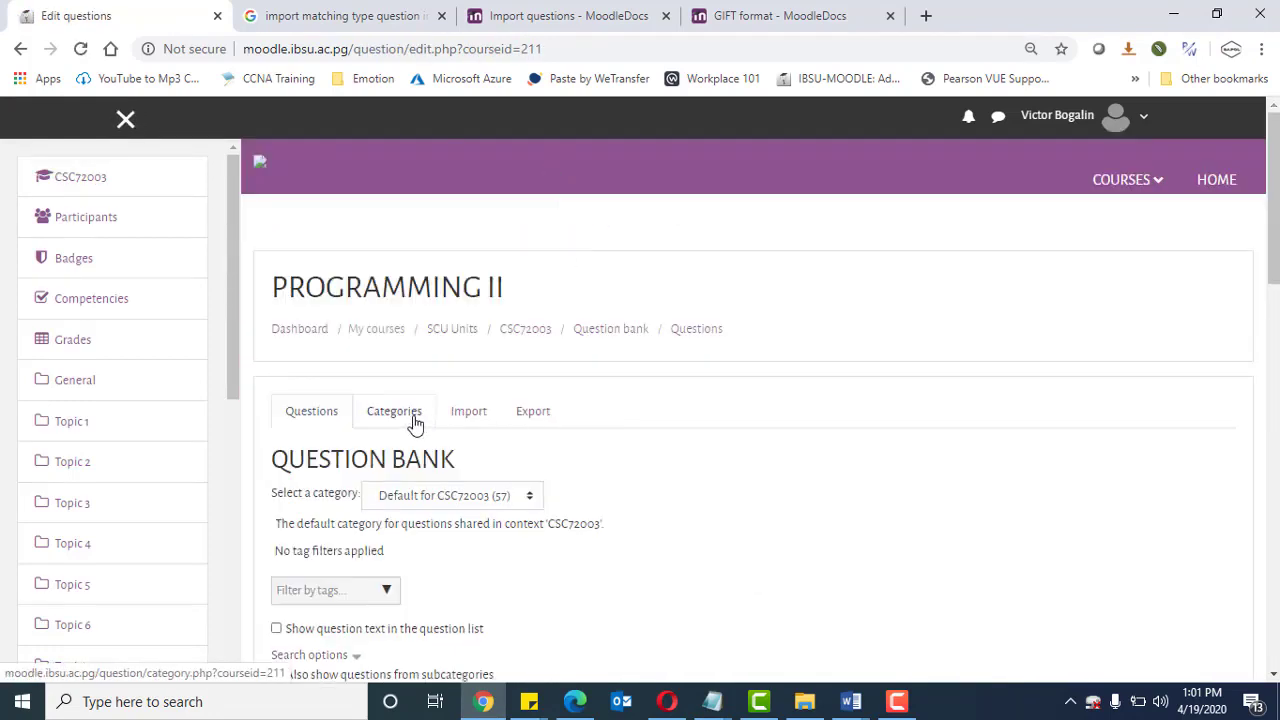
click(414, 421)
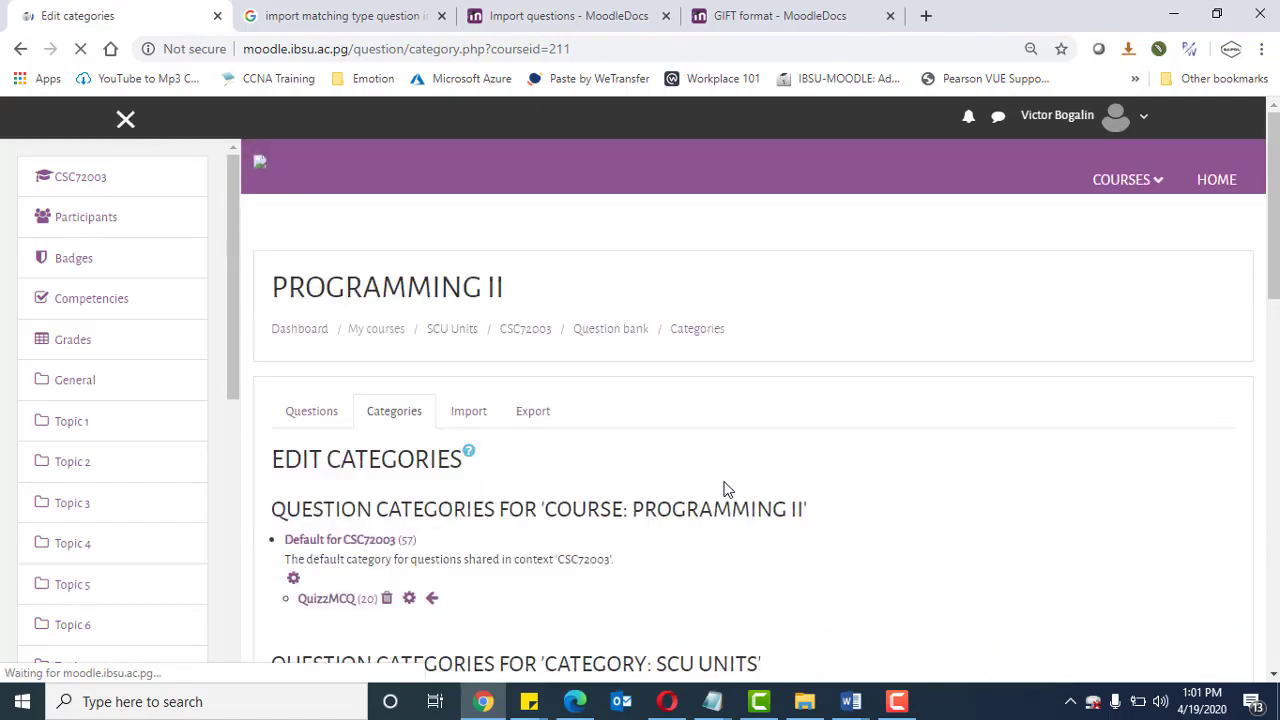
Add a question category named ShortAnswerQst under the parent category Default for CSC72003
scroll(725, 488, down, 5)
scroll(727, 492, down, 2)
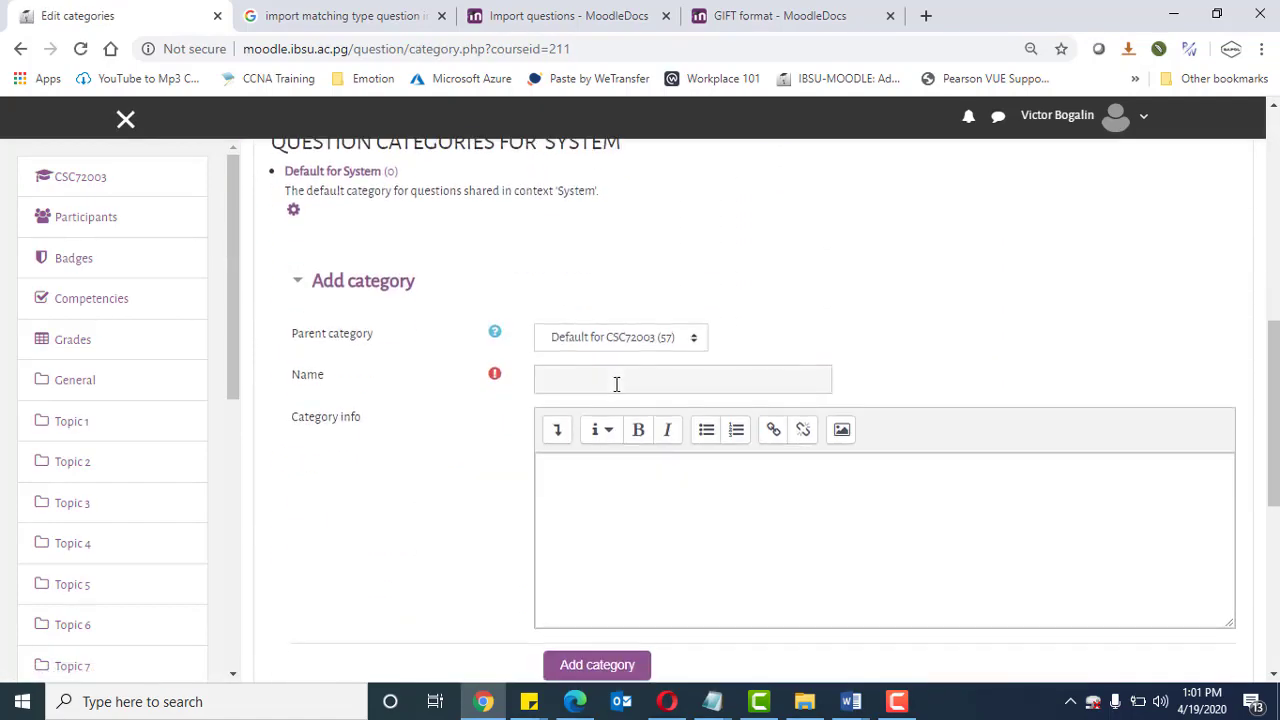
click(616, 384)
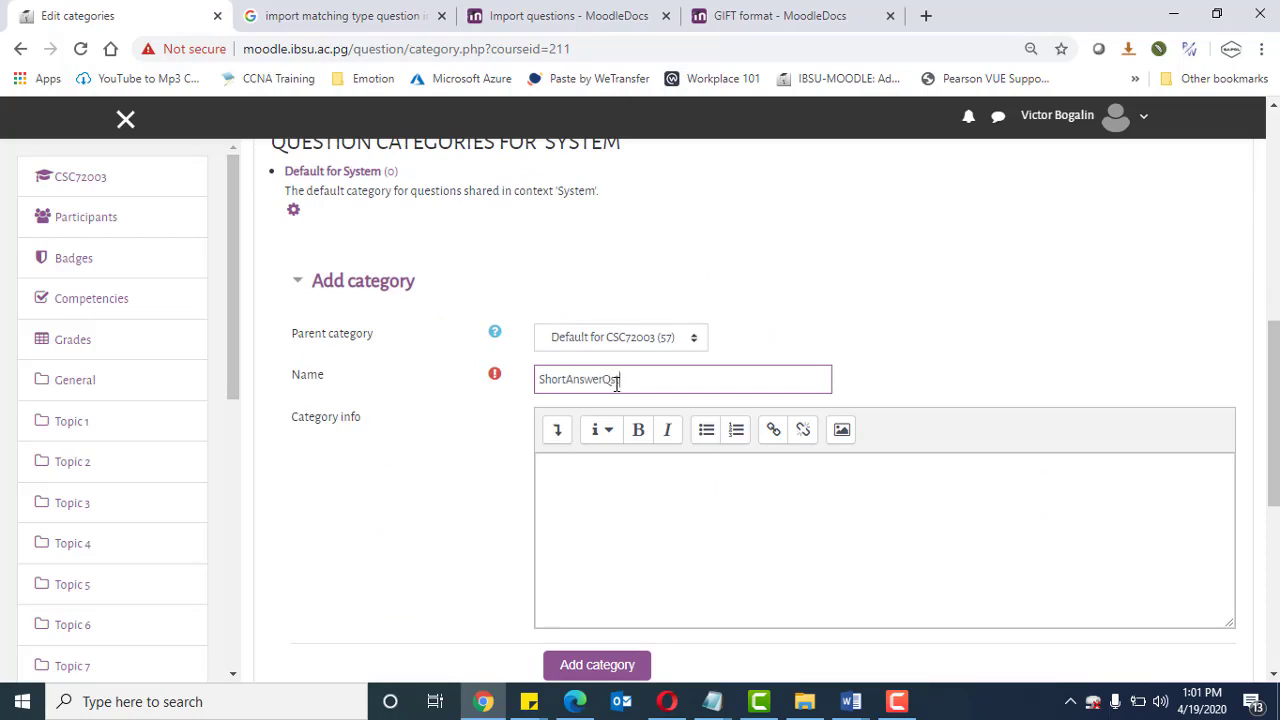
click(599, 665)
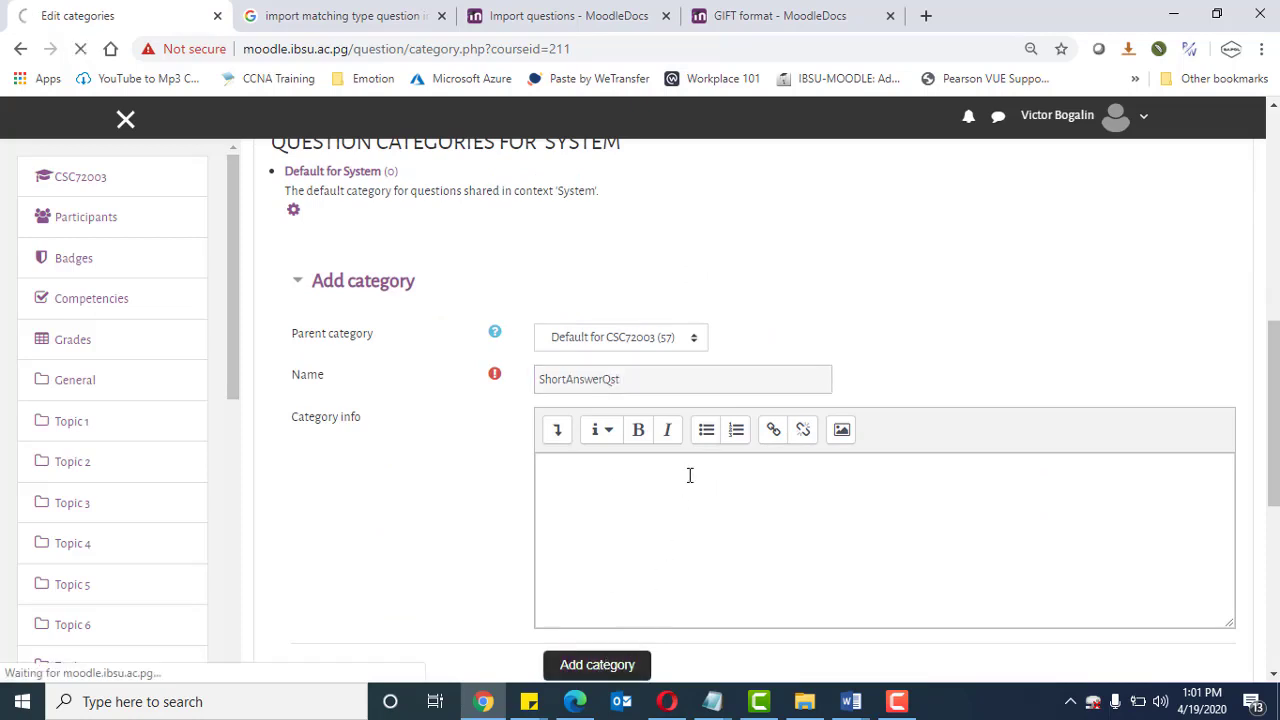
scroll(689, 475, down, 2)
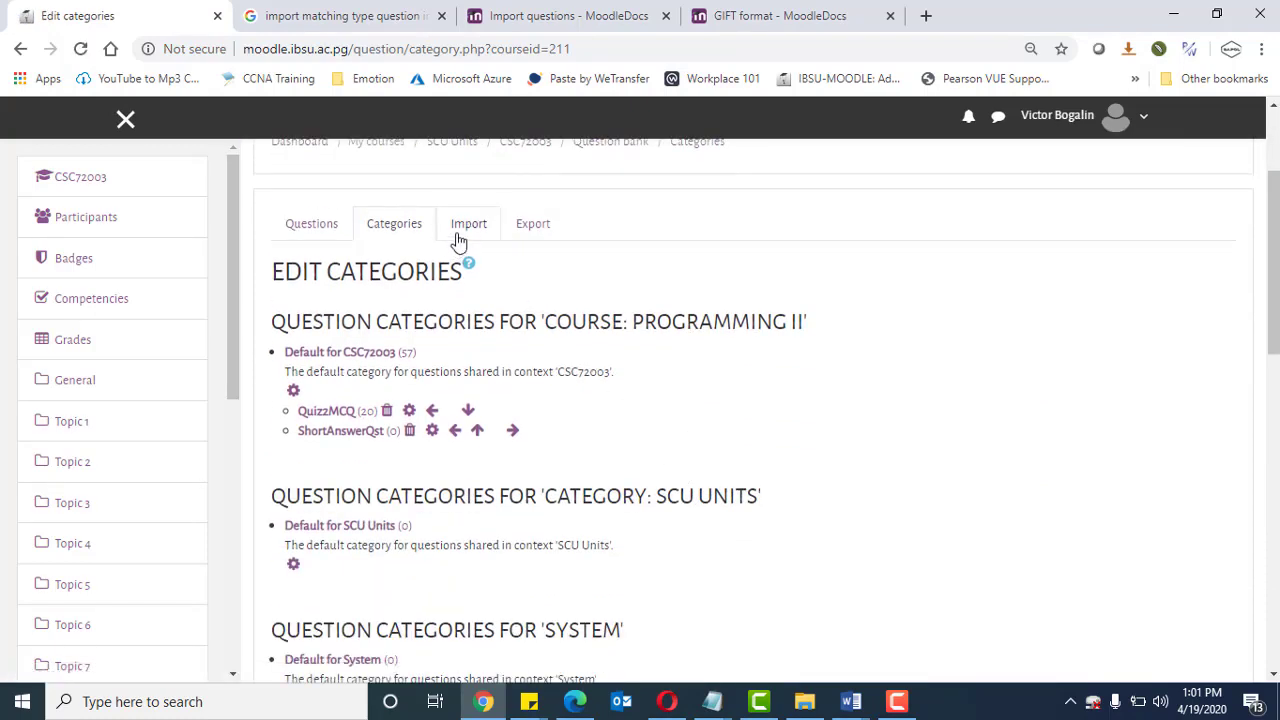
Set up a question import in Gift format with ShortAnswerQst as the import category
scroll(690, 400, down, 3)
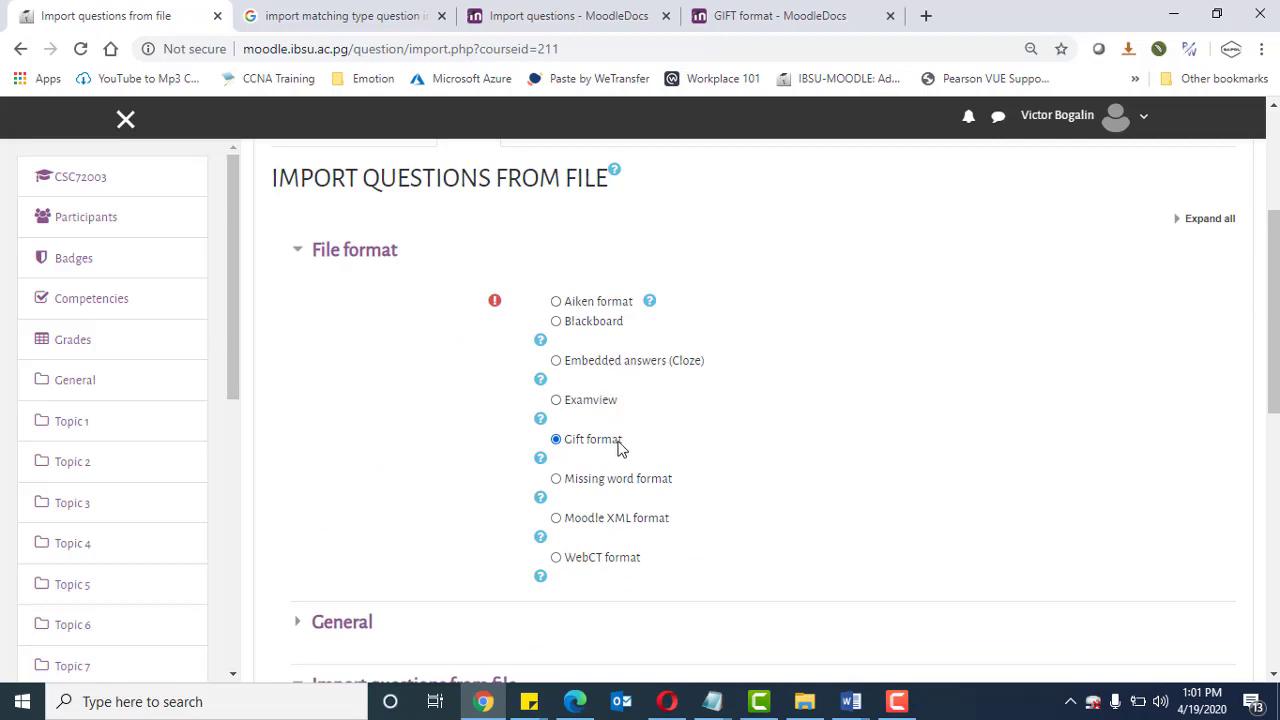
scroll(624, 459, down, 1)
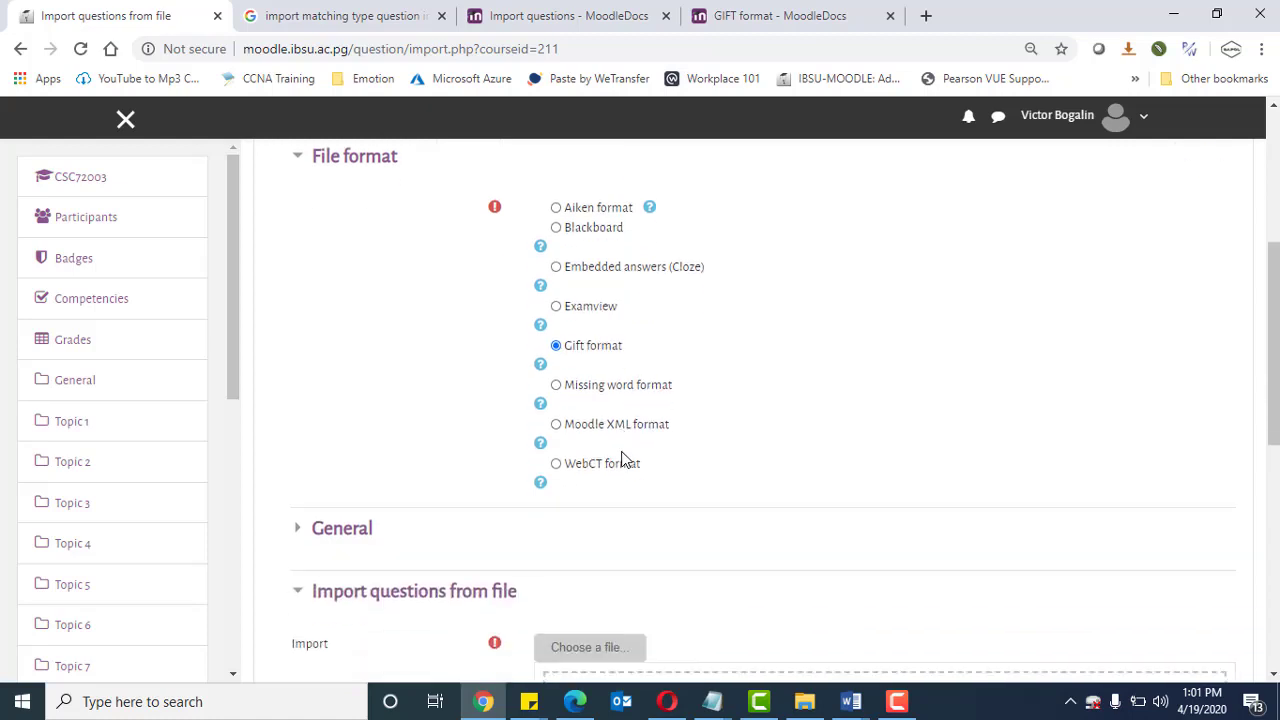
scroll(624, 459, down, 1)
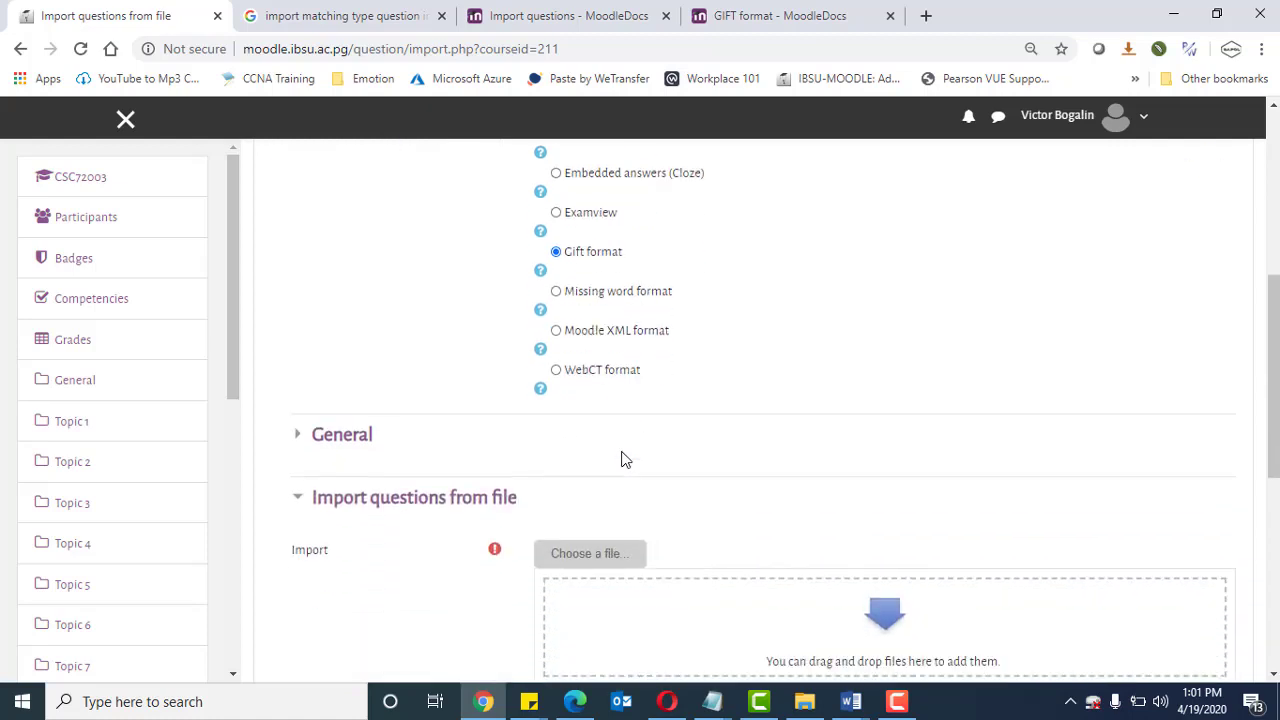
click(297, 435)
scroll(771, 513, down, 1)
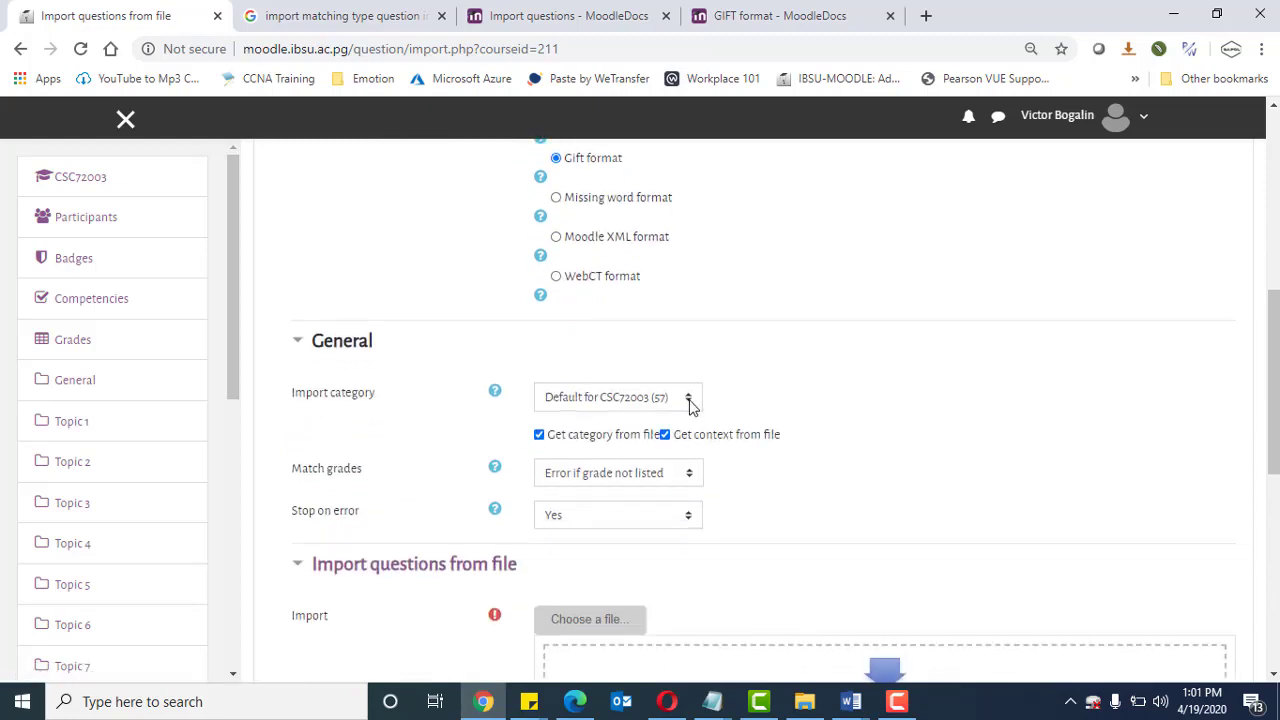
click(689, 402)
click(652, 476)
scroll(923, 471, down, 2)
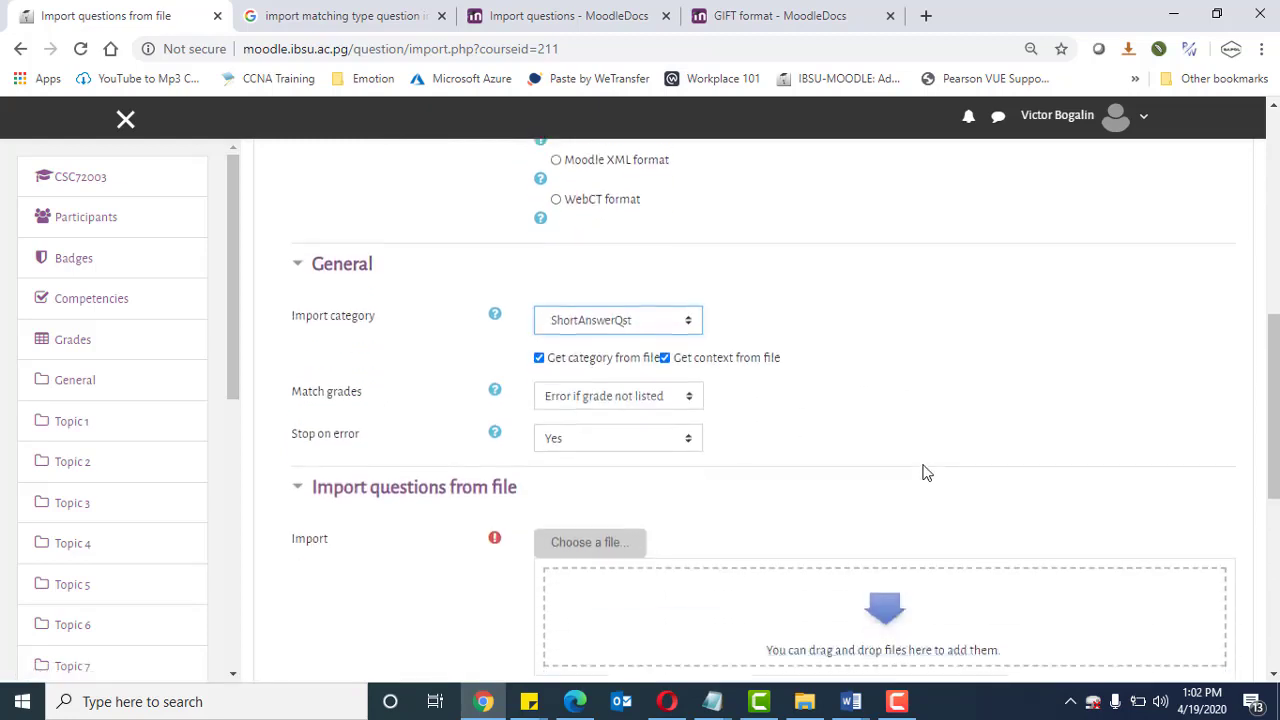
Add the gift text file from the Java folder to the import form, import its questions and continue to the question bank
scroll(878, 500, down, 1)
click(805, 701)
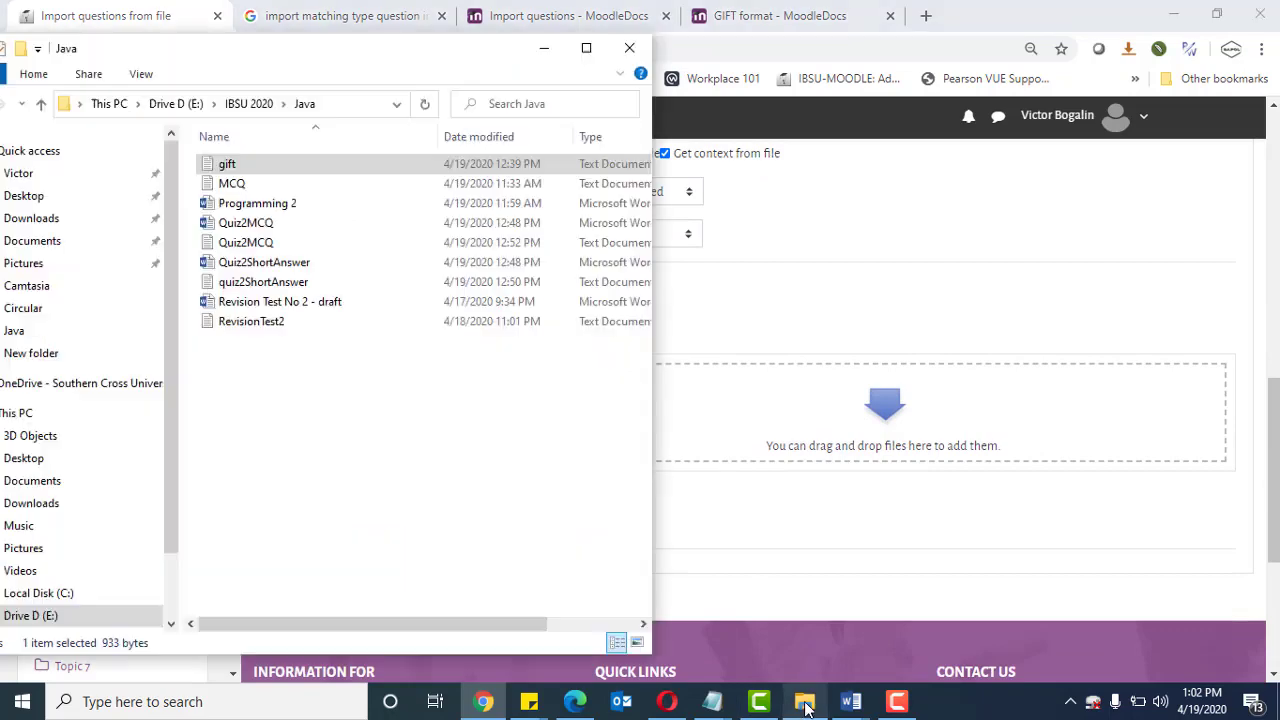
drag(229, 164, 795, 424)
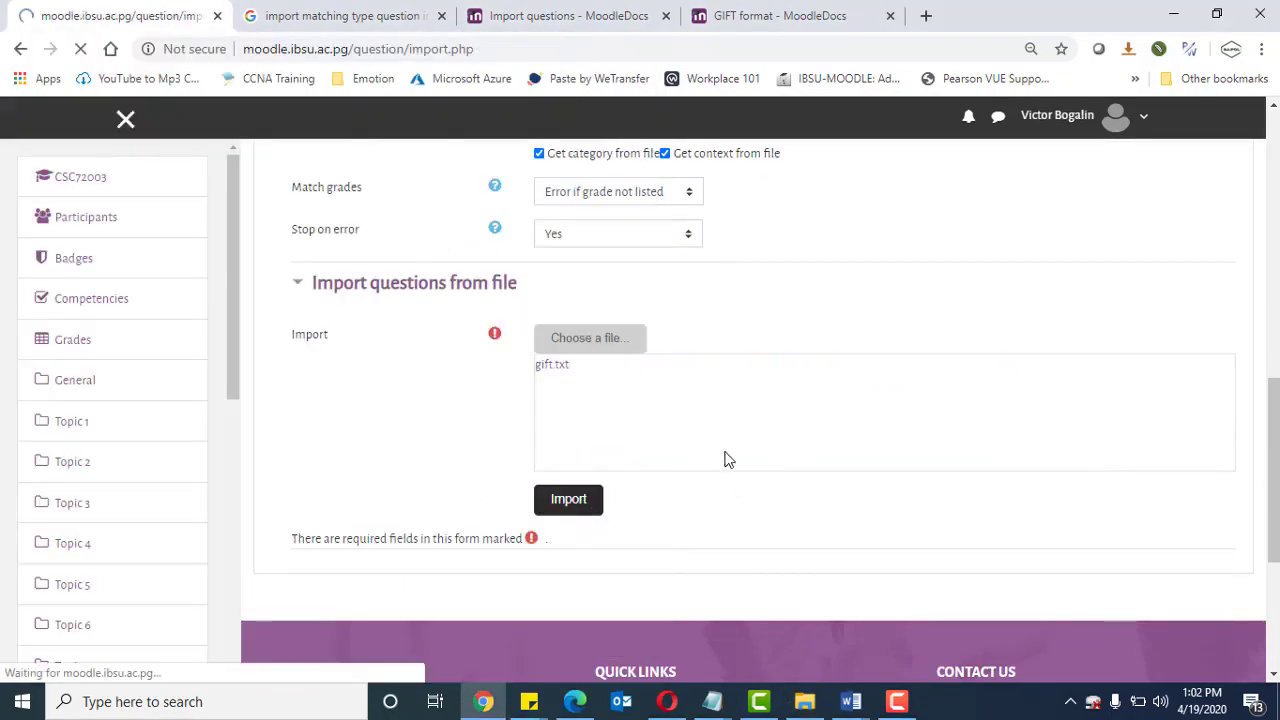
scroll(940, 377, down, 5)
click(750, 389)
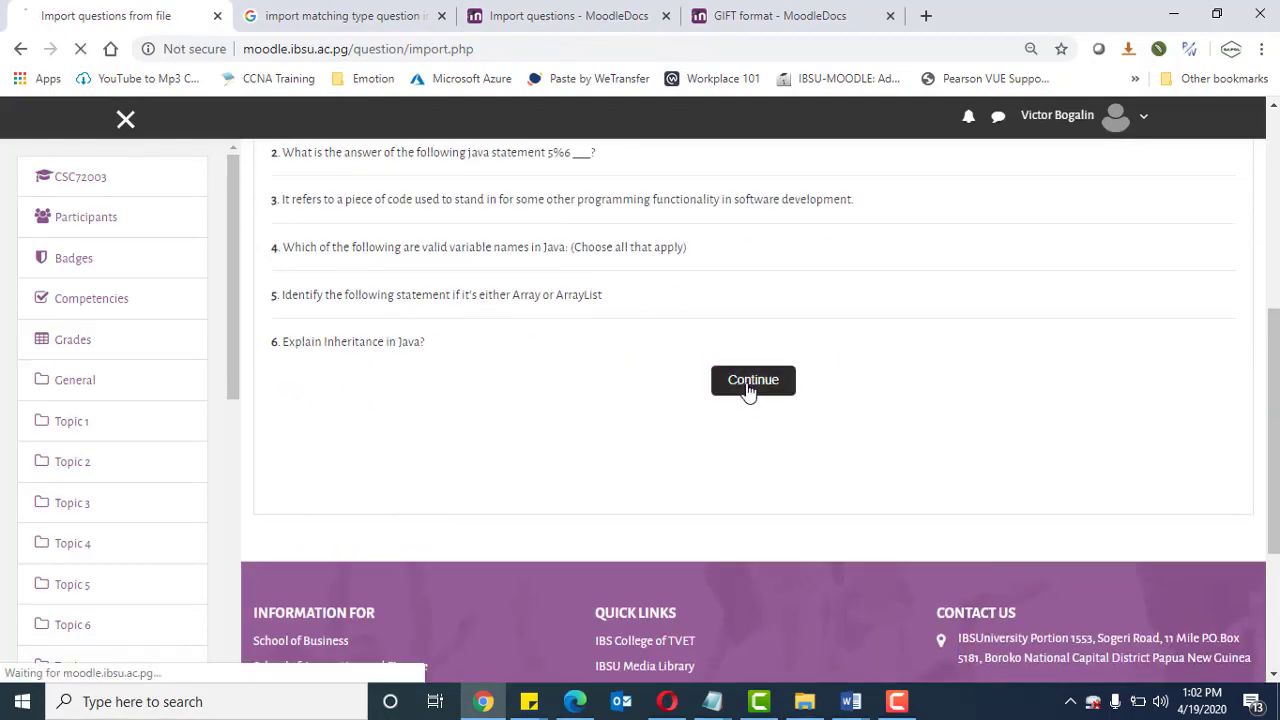
Preview the imported essay question "Explain Inheritance in Java?", check its answer area and close the preview
scroll(843, 370, down, 3)
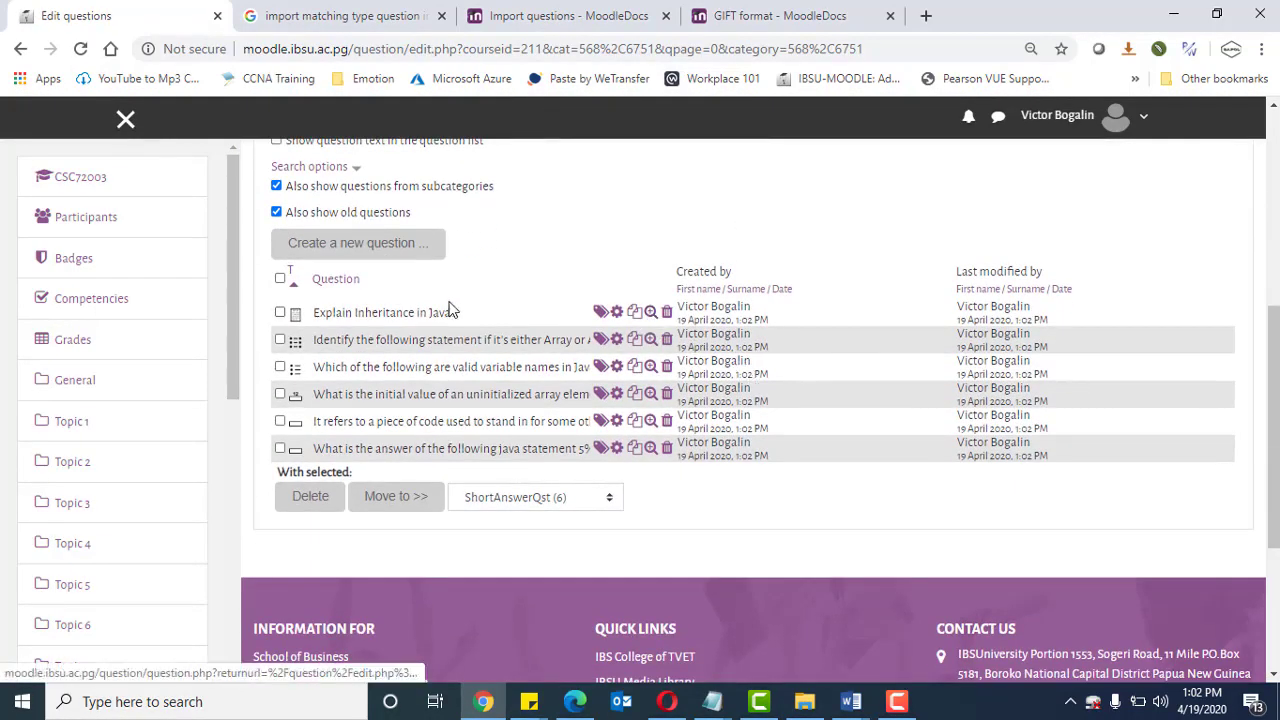
click(651, 314)
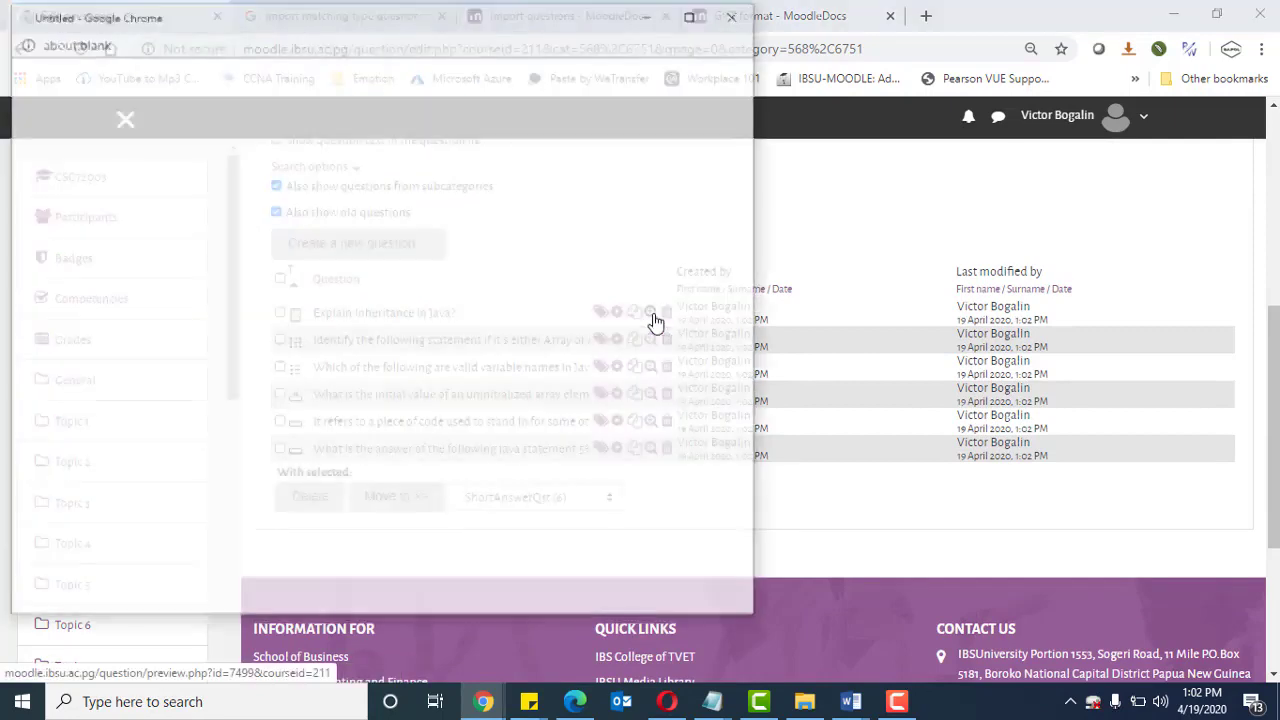
click(555, 290)
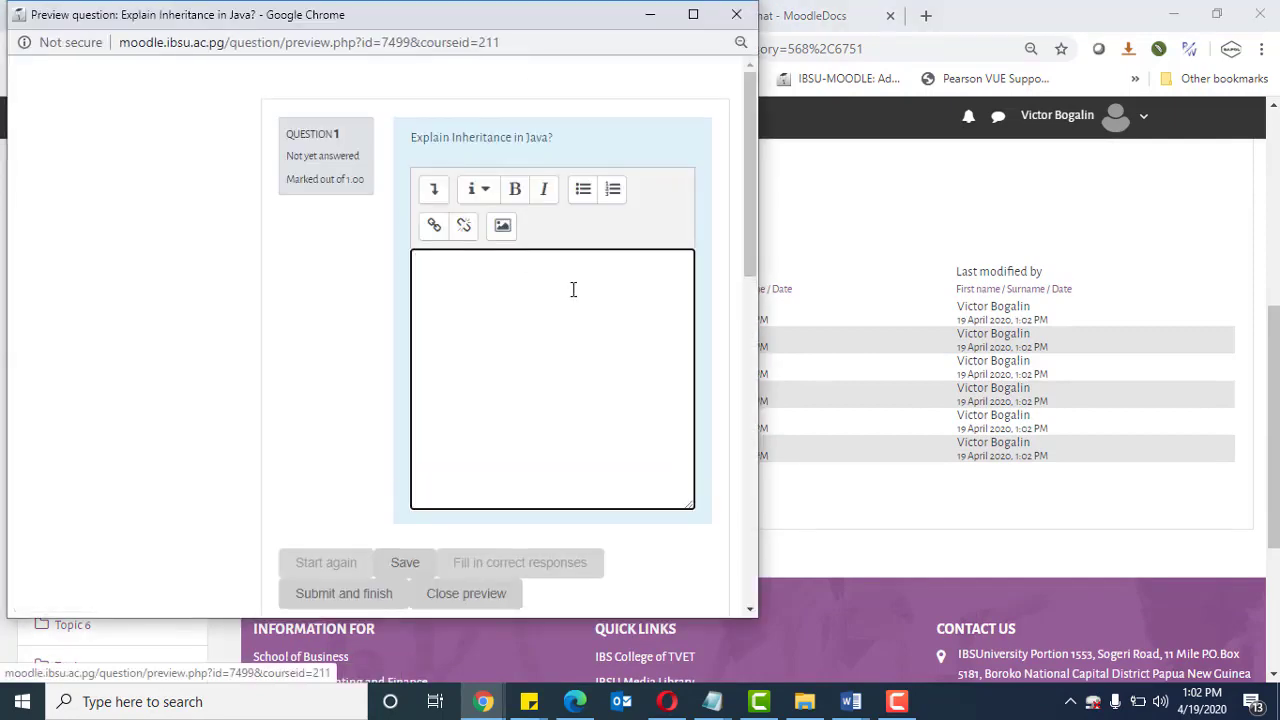
click(487, 595)
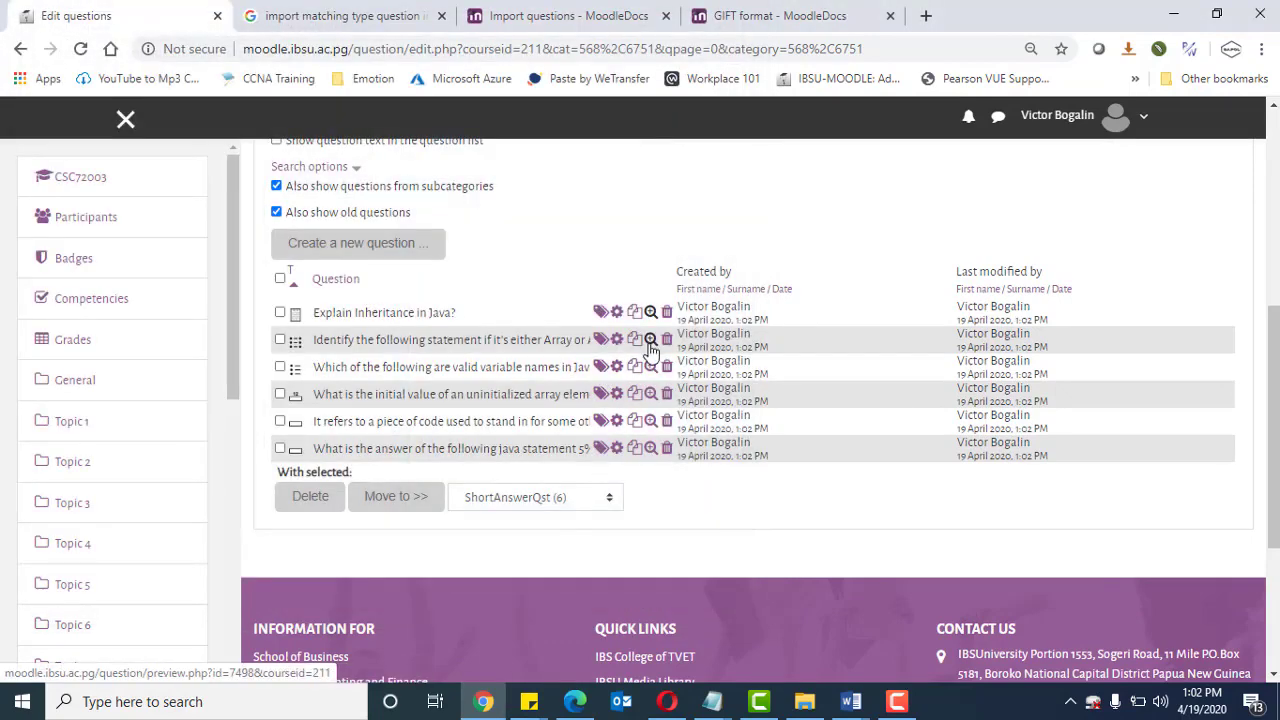
Preview the Array or ArrayList matching question, try ArrayList as the answer for the first two statements, and close the preview
click(650, 341)
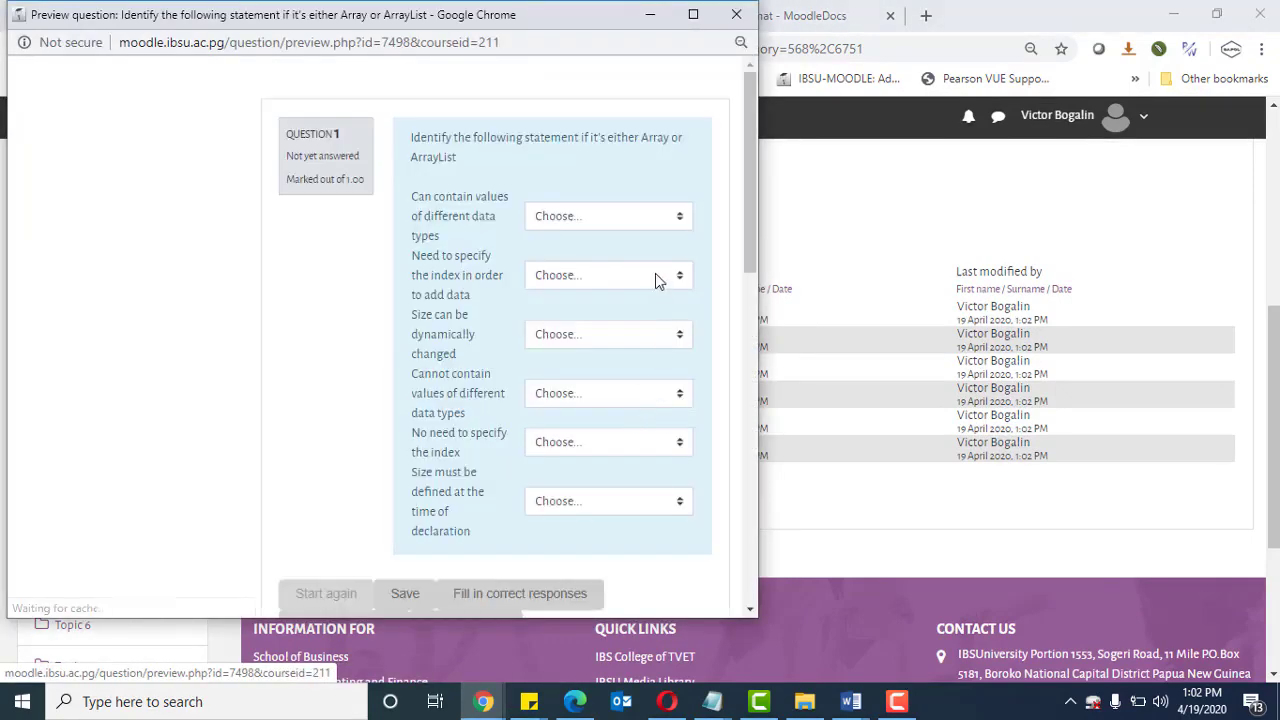
click(678, 222)
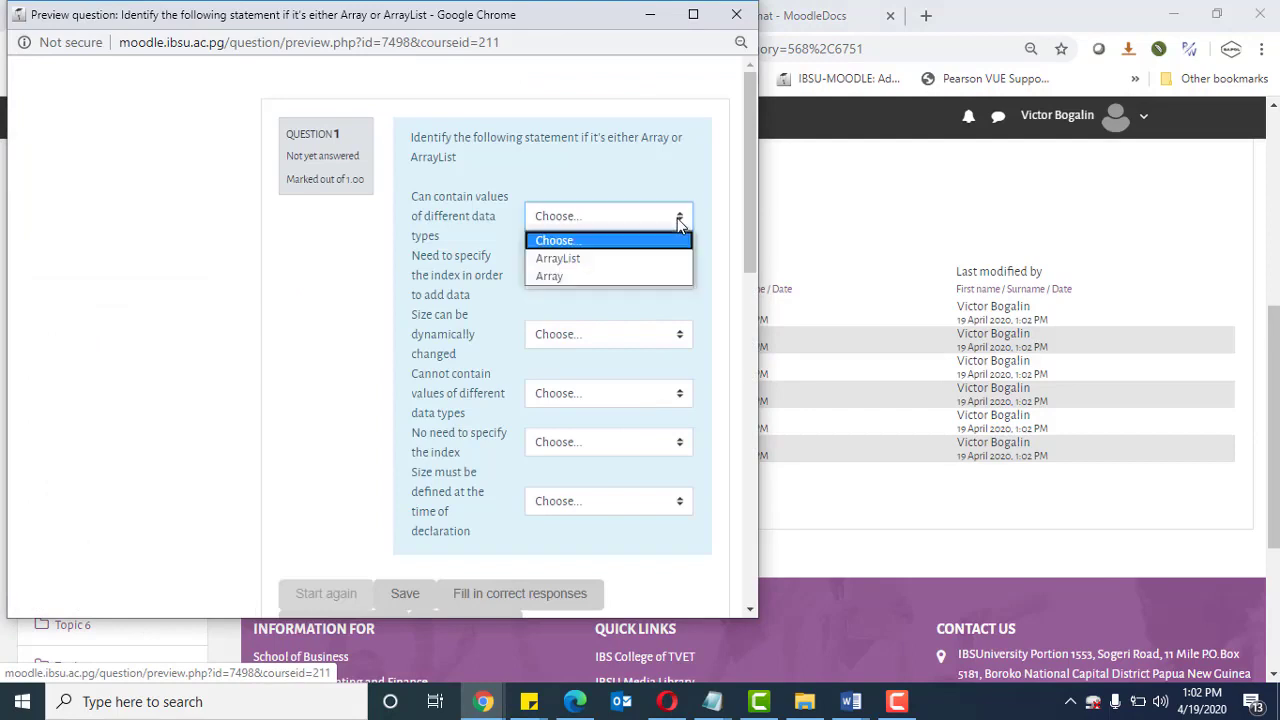
click(613, 258)
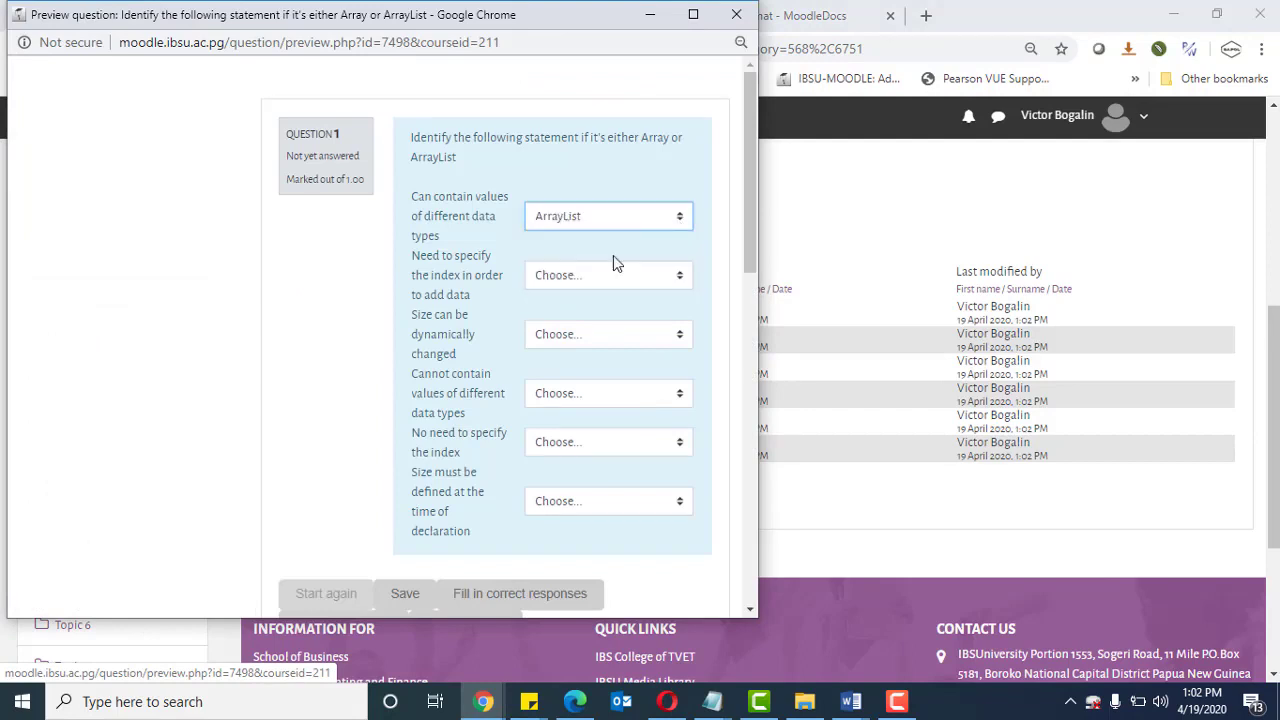
click(680, 230)
click(592, 277)
click(679, 229)
click(637, 259)
click(686, 277)
click(606, 318)
scroll(577, 540, down, 3)
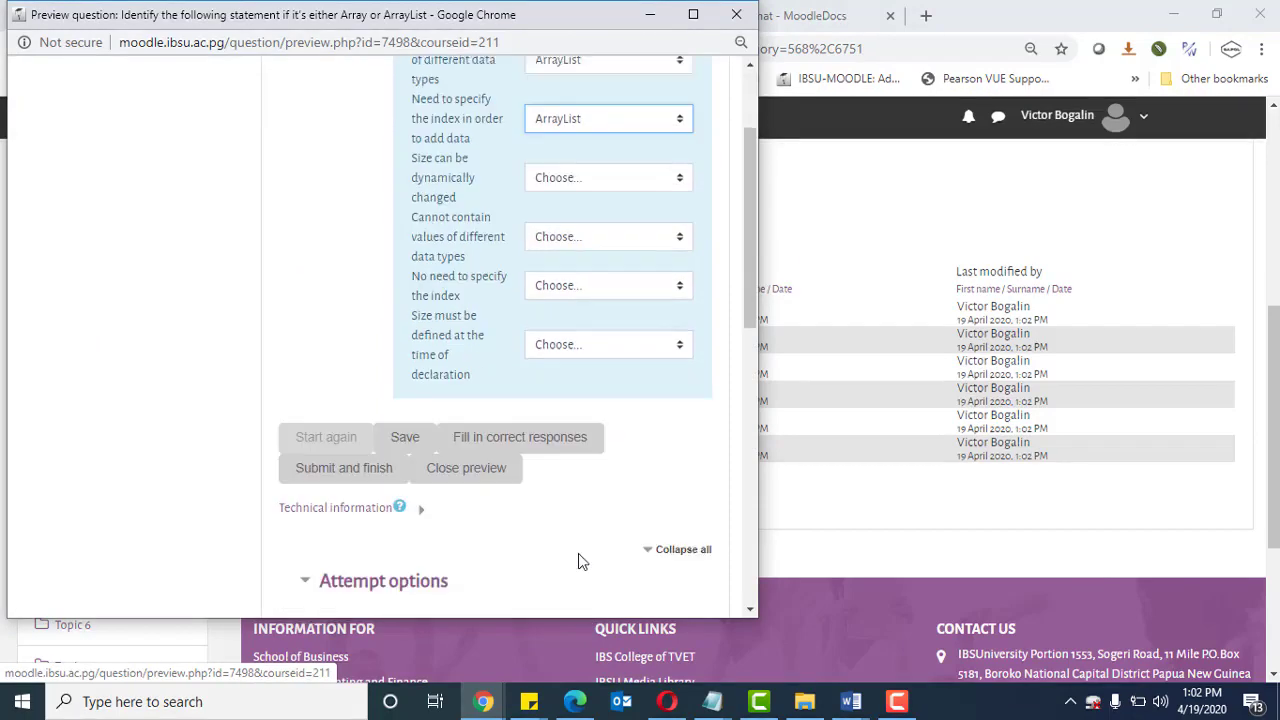
click(452, 444)
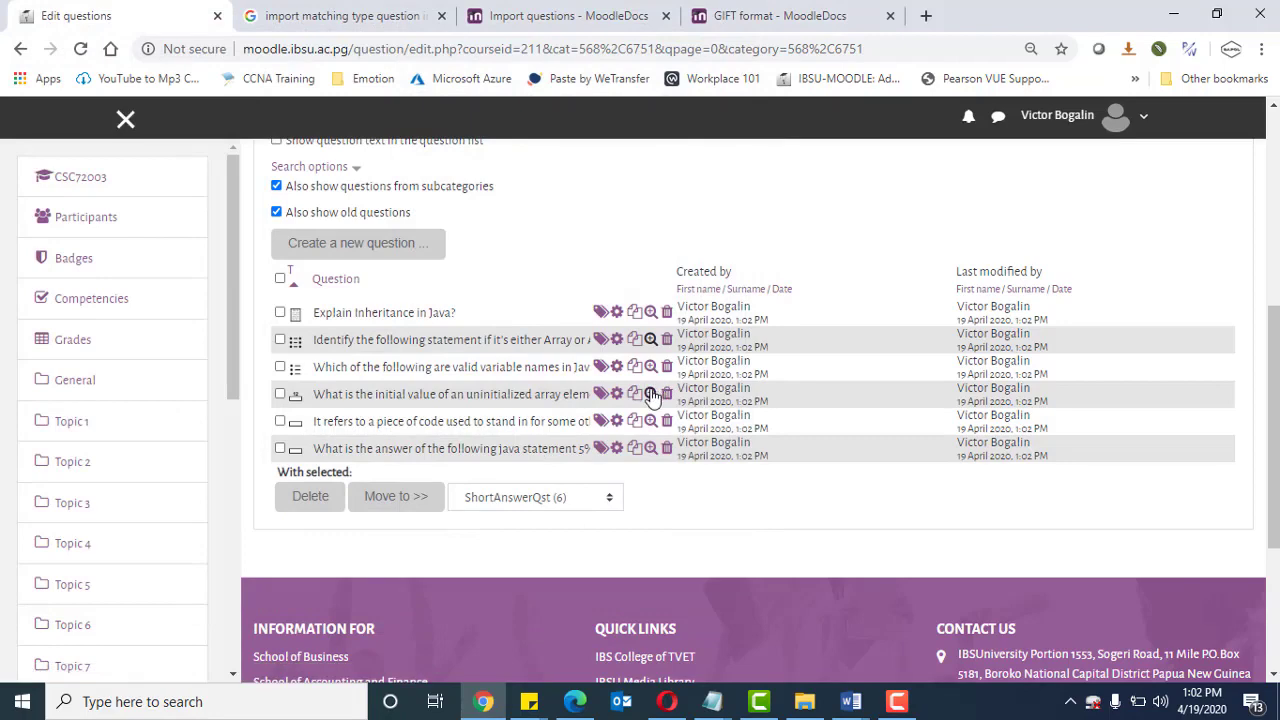
Preview the valid variable names question, tick firstNumber and _input, fill in the correct responses and close the preview
click(650, 367)
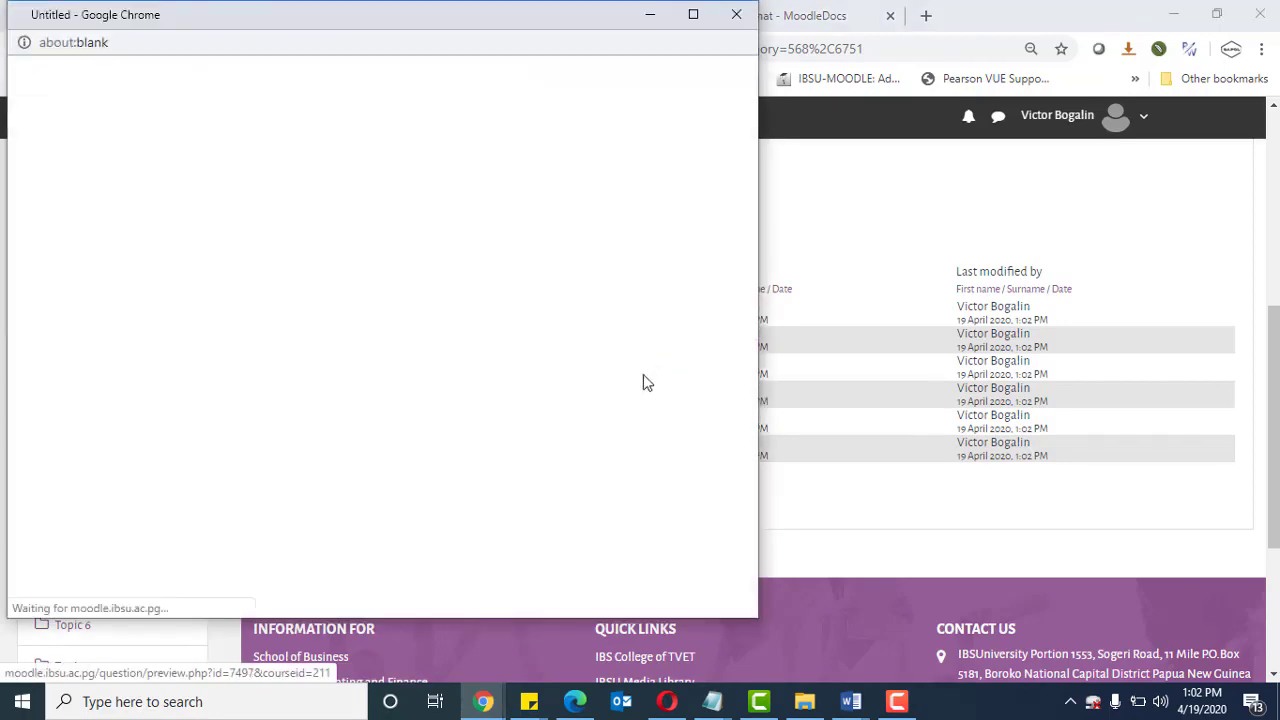
click(421, 222)
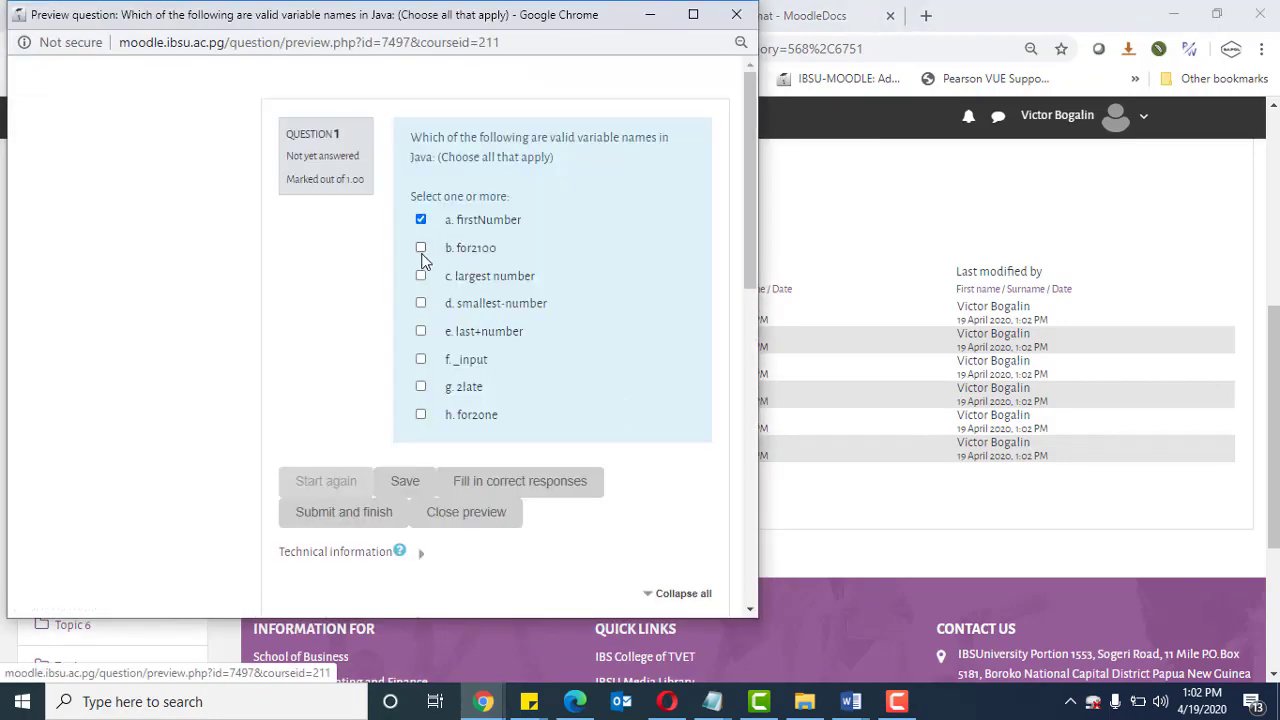
click(421, 359)
click(457, 488)
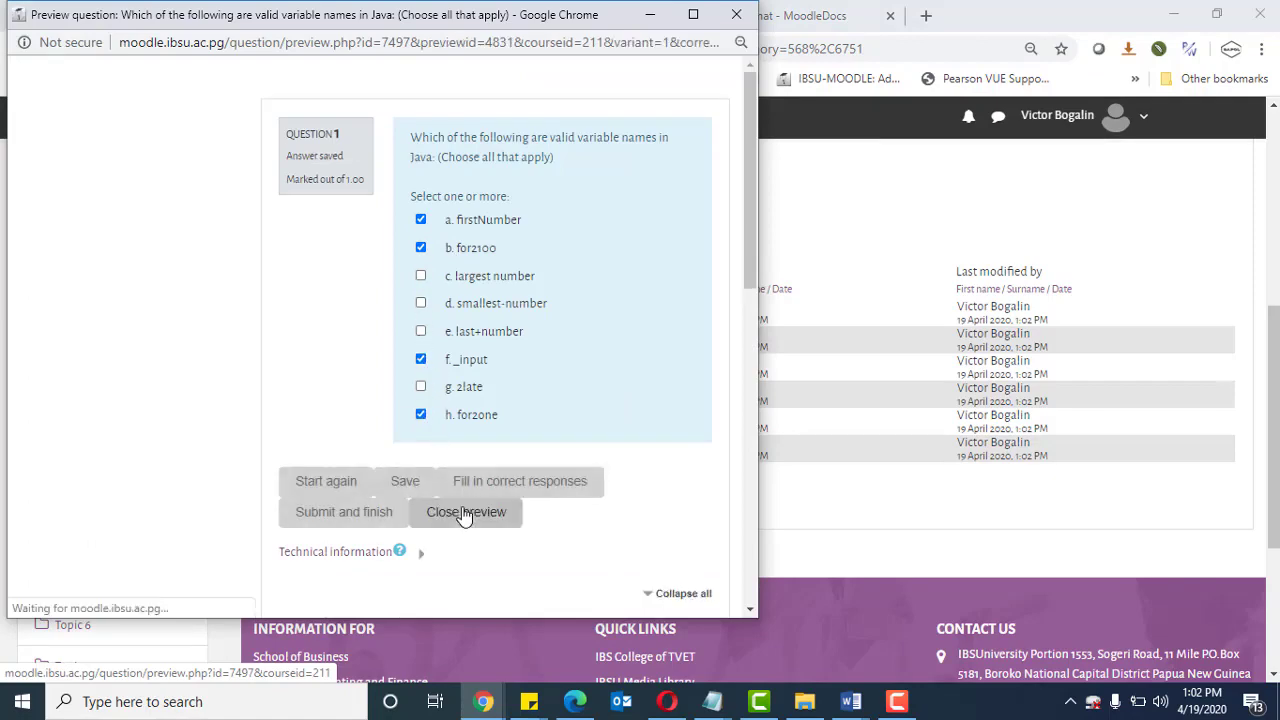
click(464, 513)
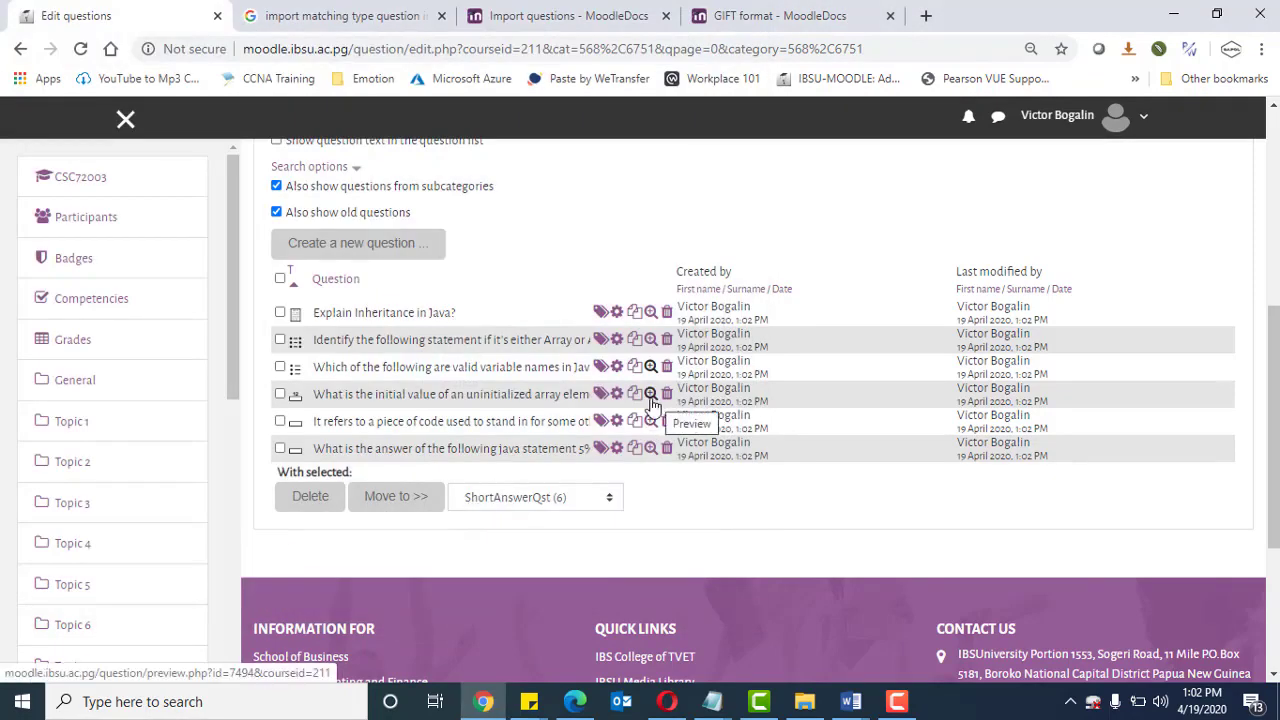
Preview the uninitialized array element question, submit 0 as the answer and close the preview
click(651, 396)
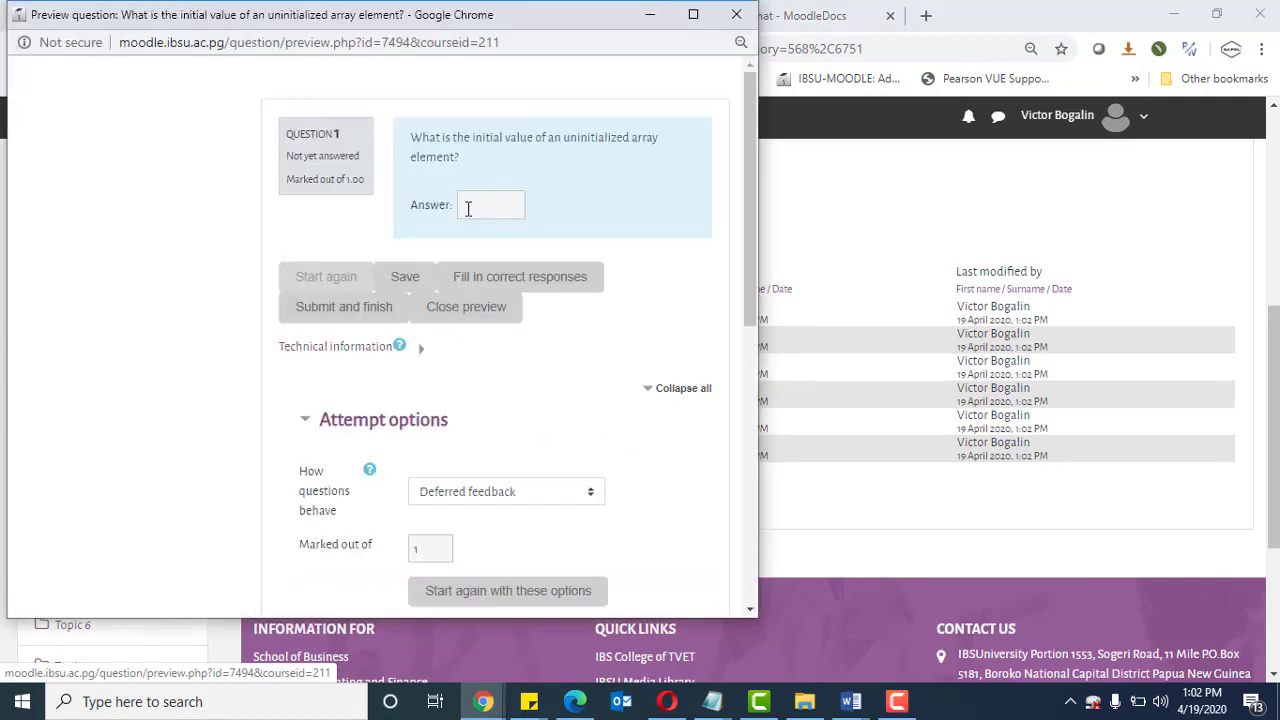
click(467, 207)
text(0)
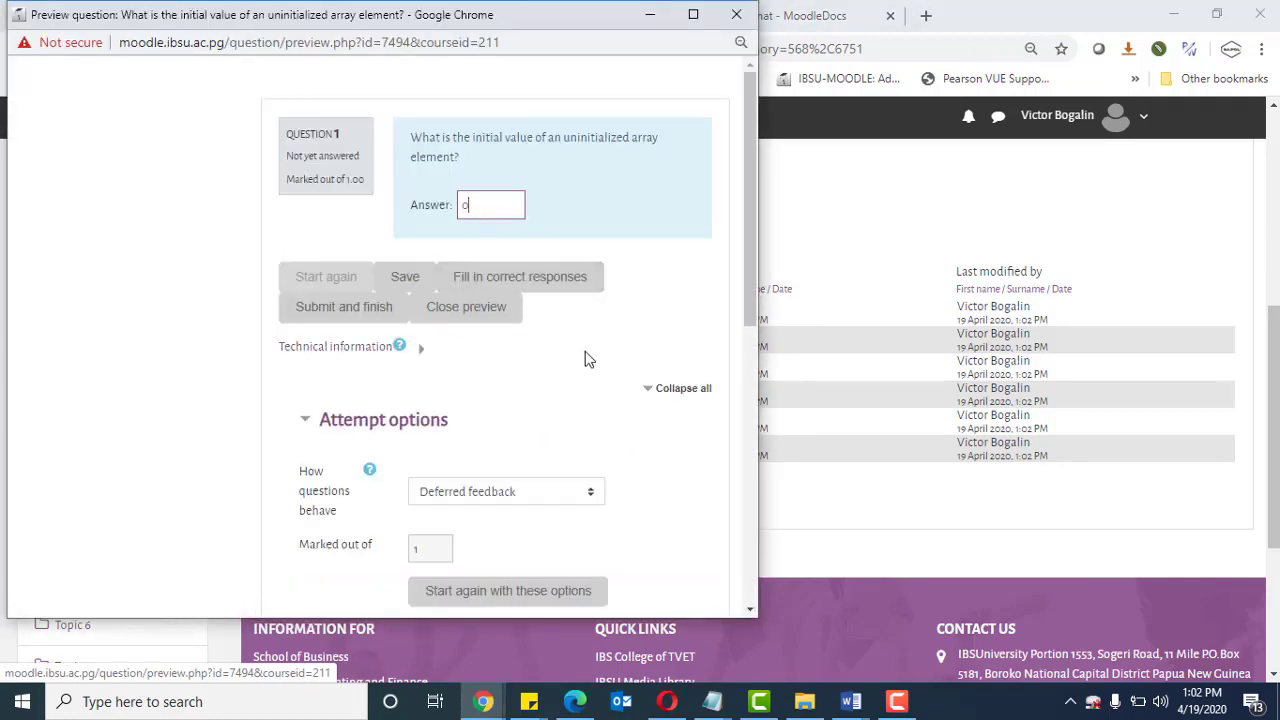
click(360, 310)
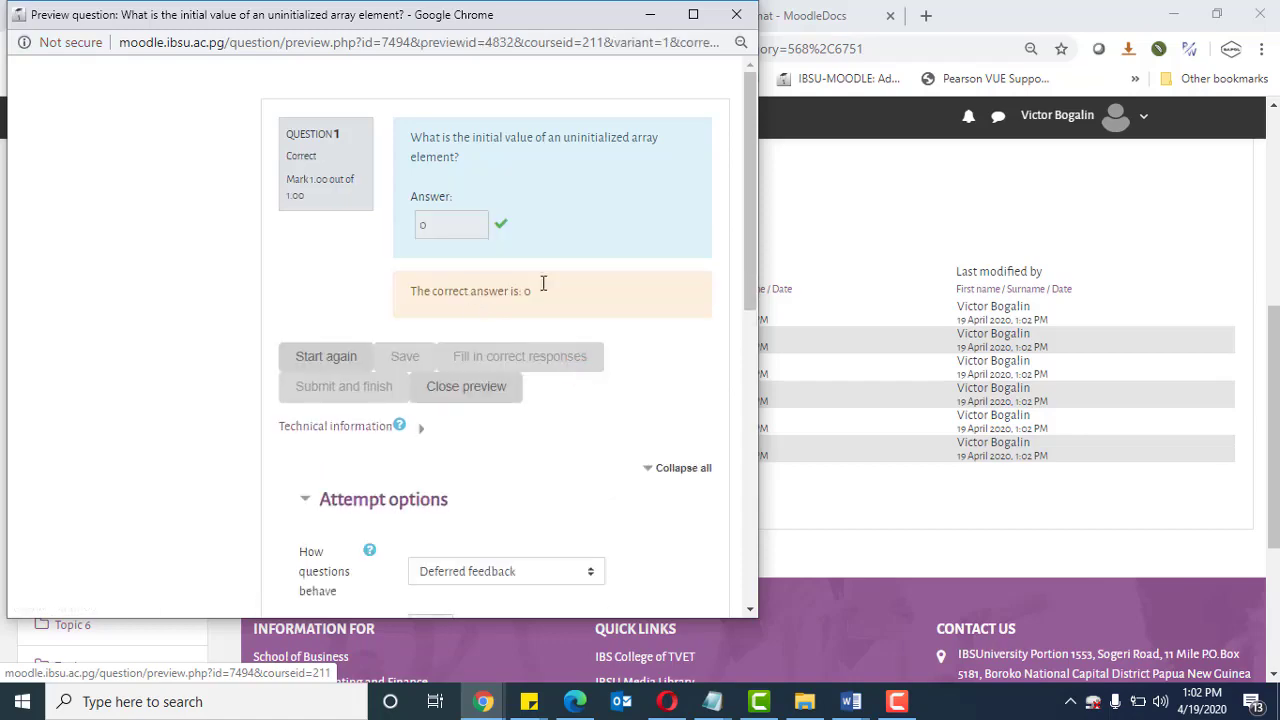
click(736, 14)
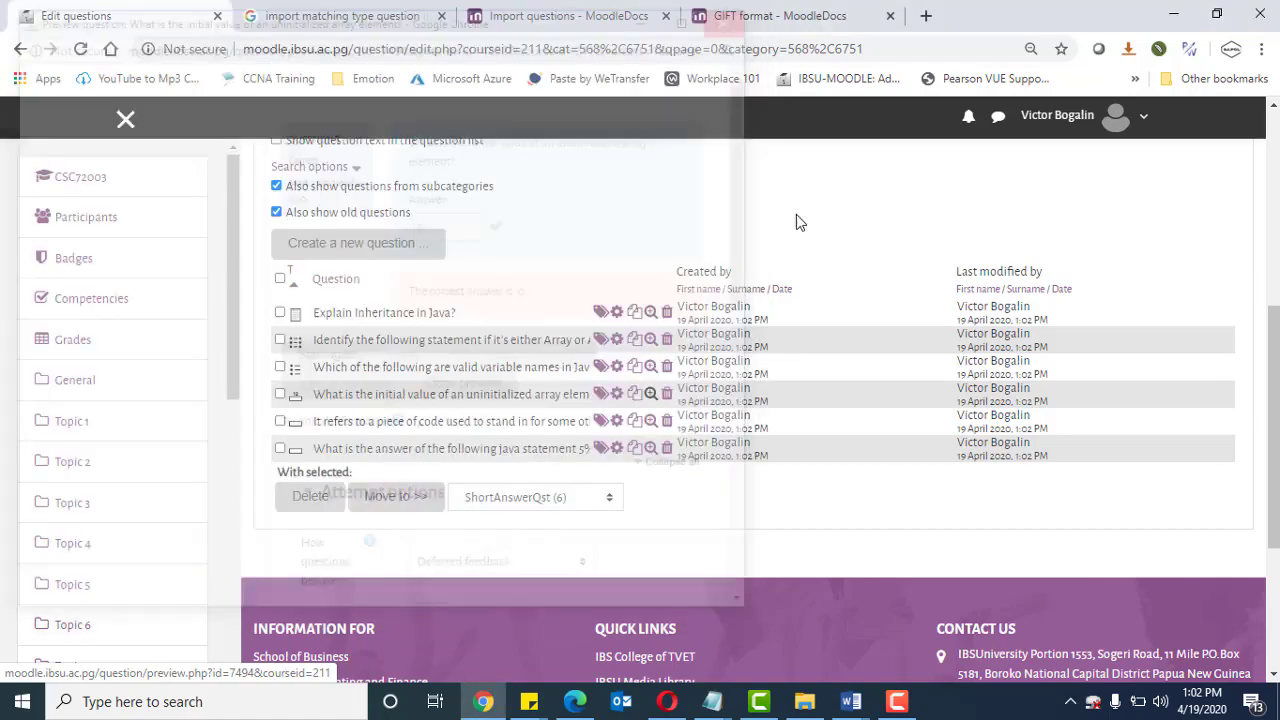
Return from the question bank to the CSC72003 course page and find Quiz2 under Assessments
scroll(750, 485, up, 2)
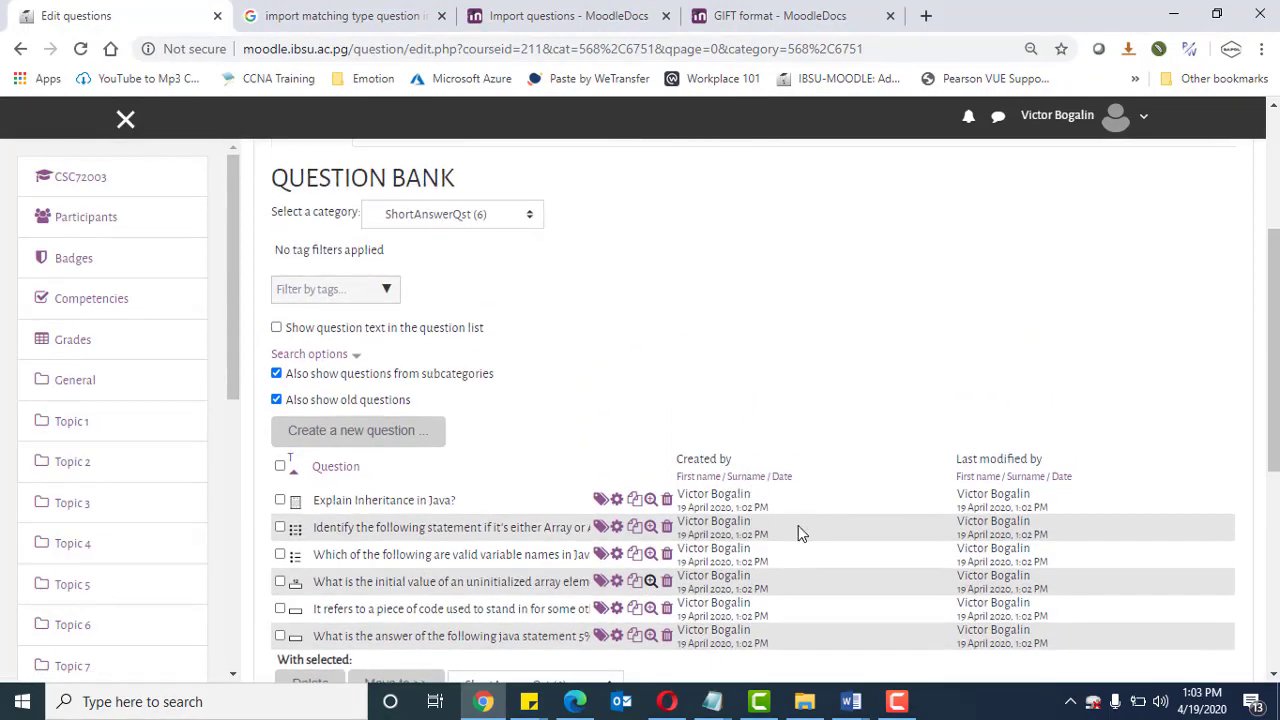
scroll(800, 533, up, 3)
click(527, 330)
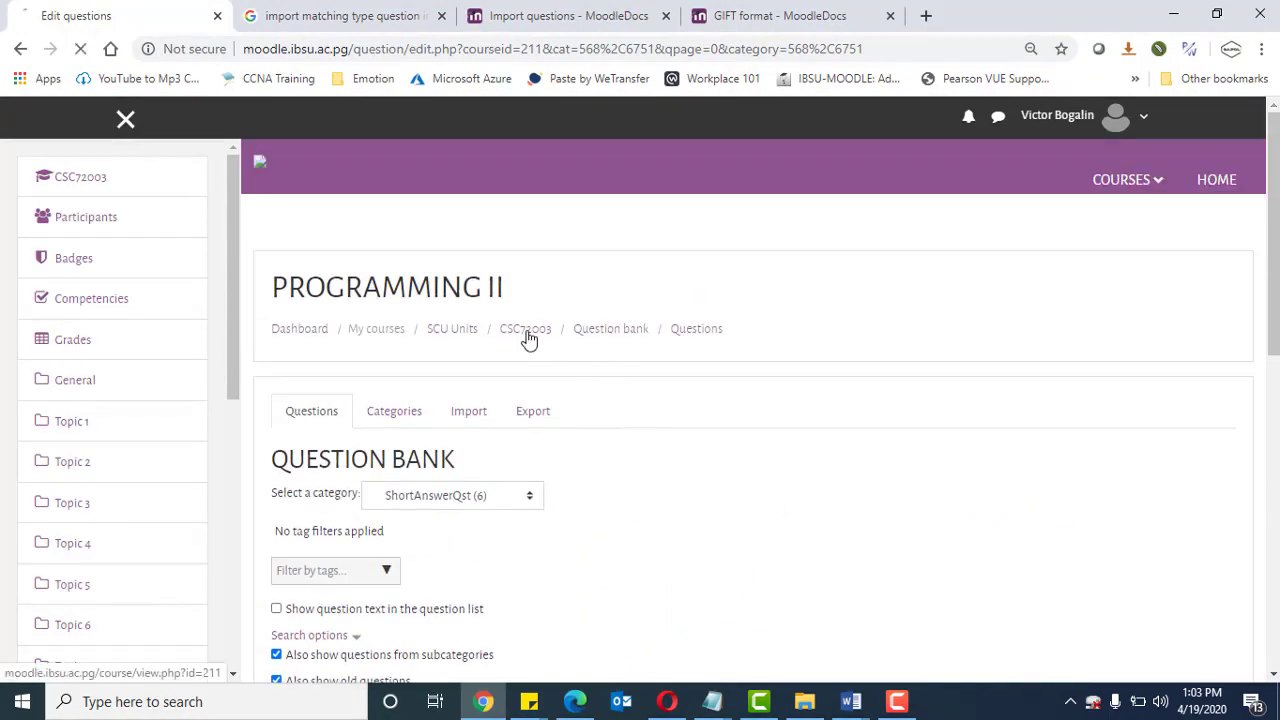
scroll(933, 458, down, 2)
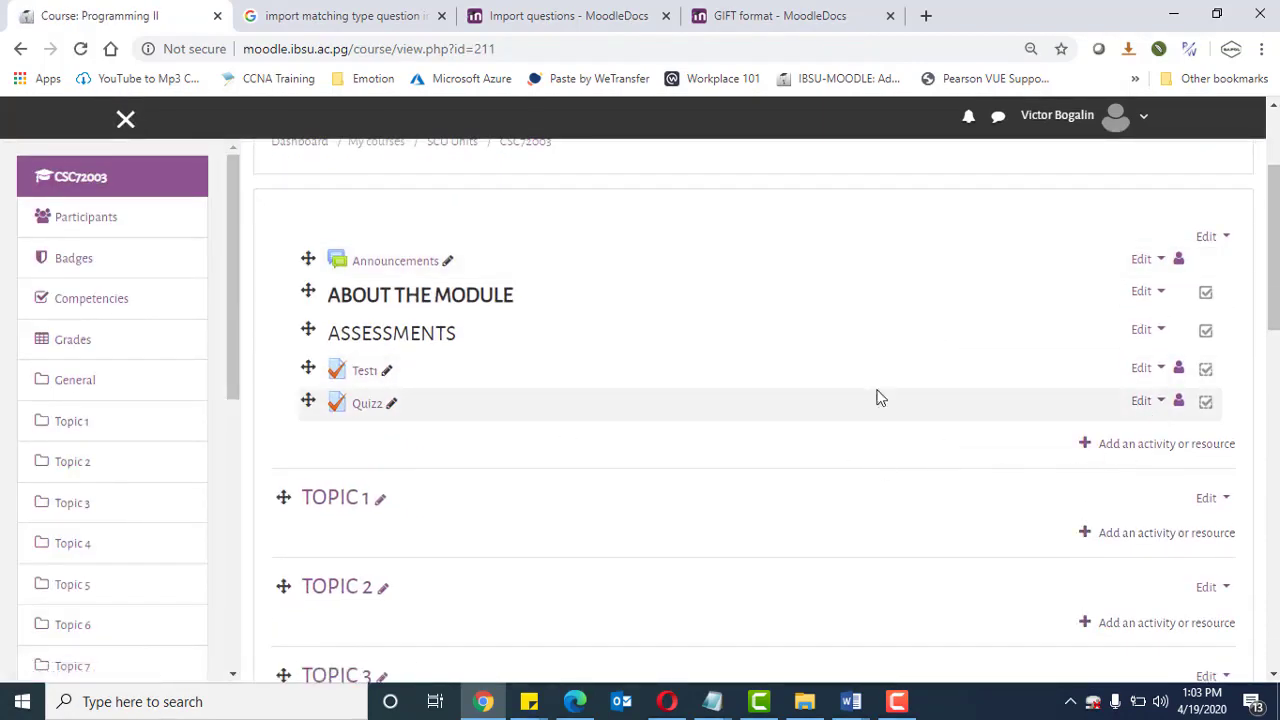
Open Quiz2 and bring up its question editing page
click(366, 404)
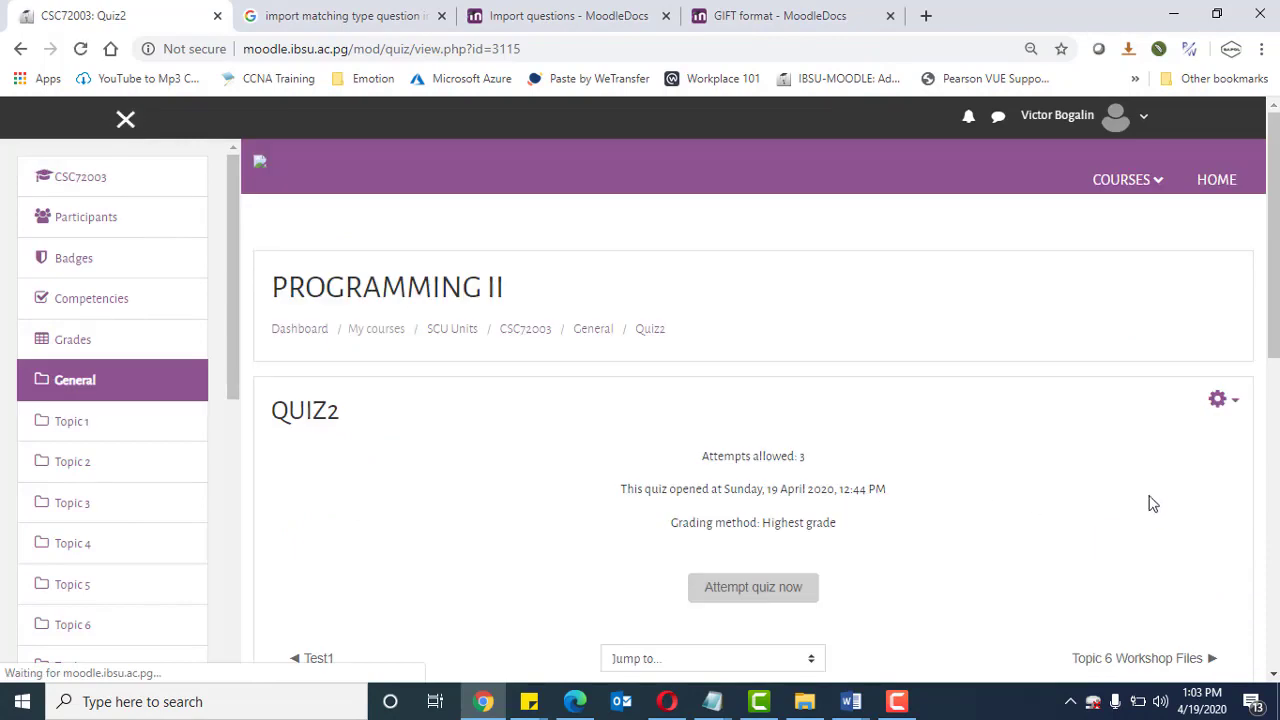
scroll(889, 472, down, 2)
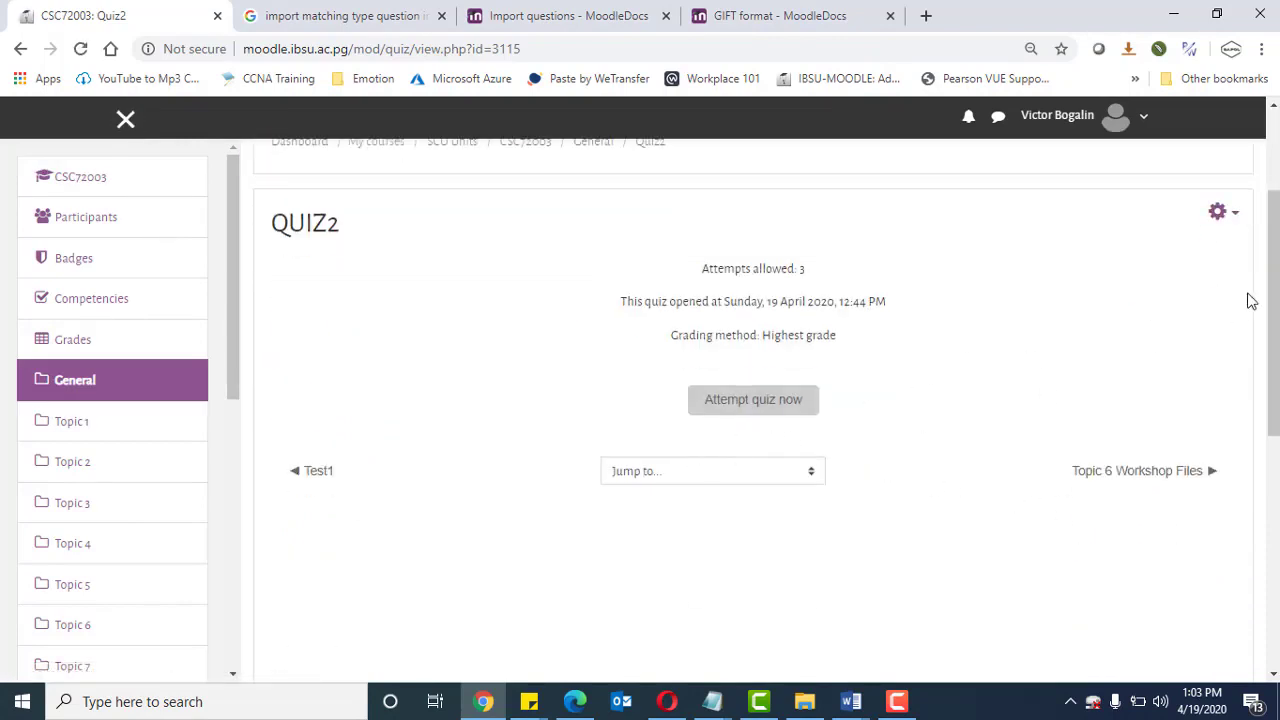
click(1230, 215)
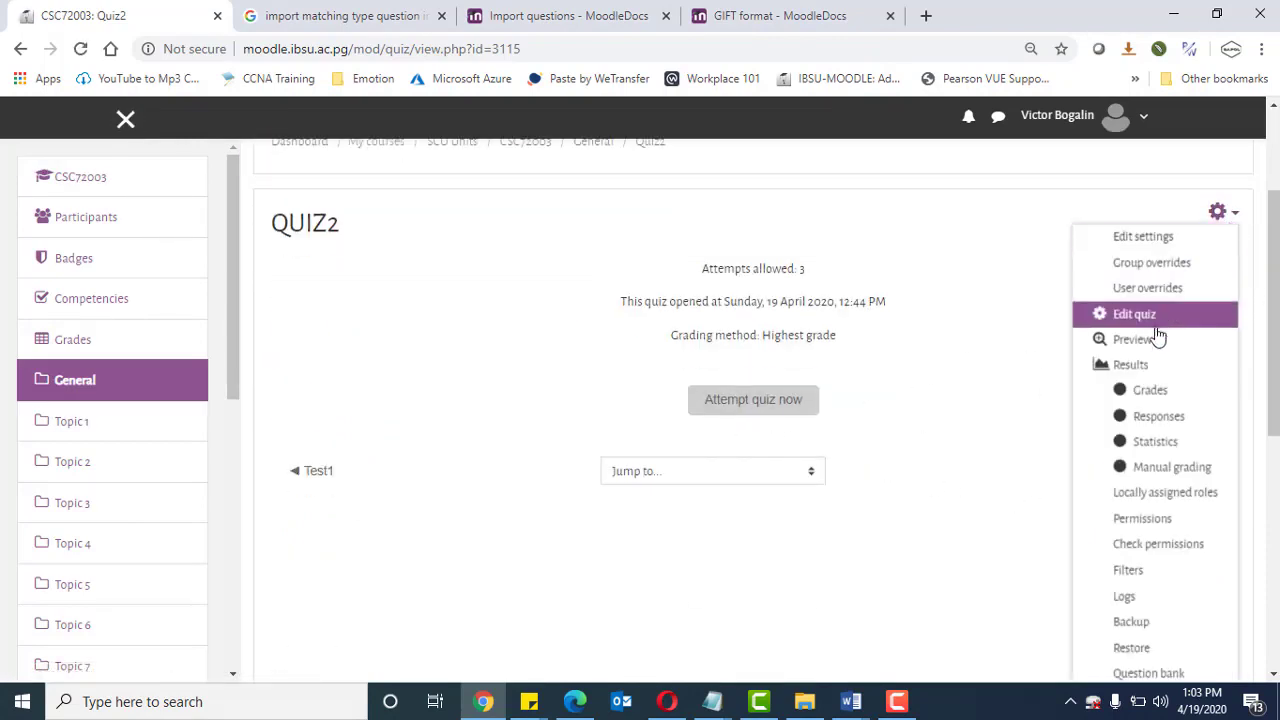
click(1130, 316)
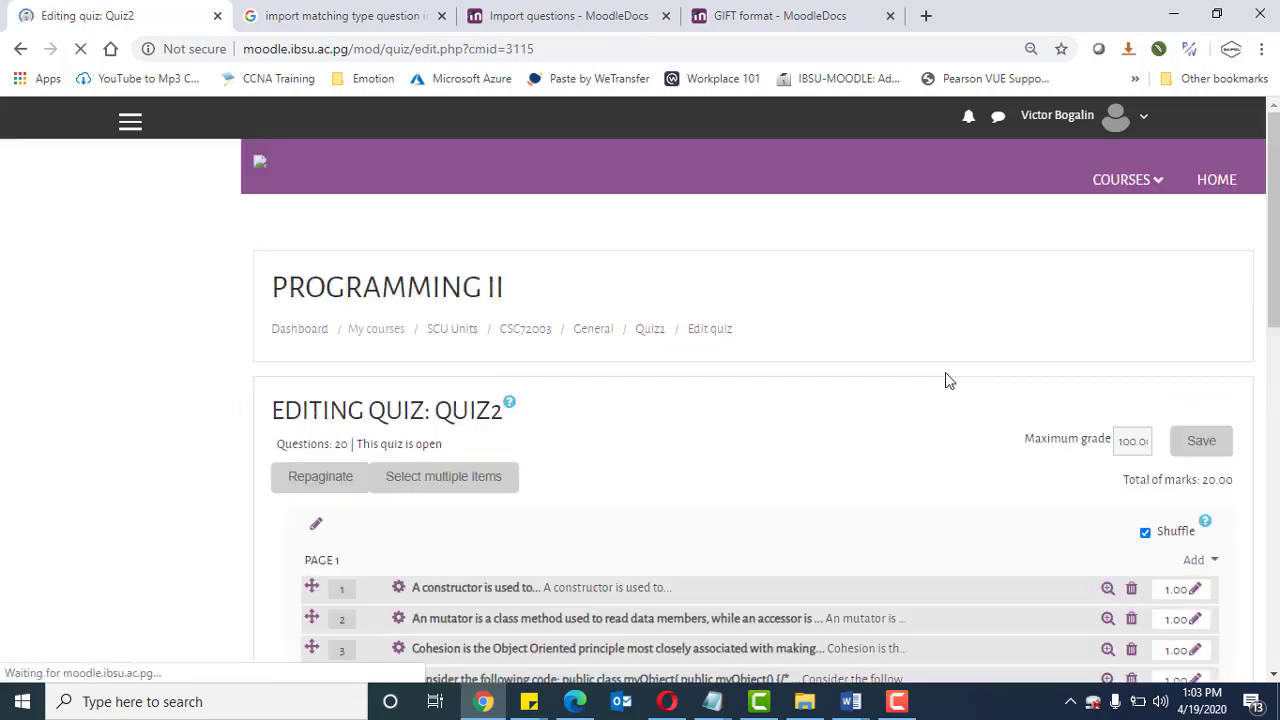
Add all questions from the ShortAnswerQst category of the question bank to Quiz2
scroll(949, 381, down, 2)
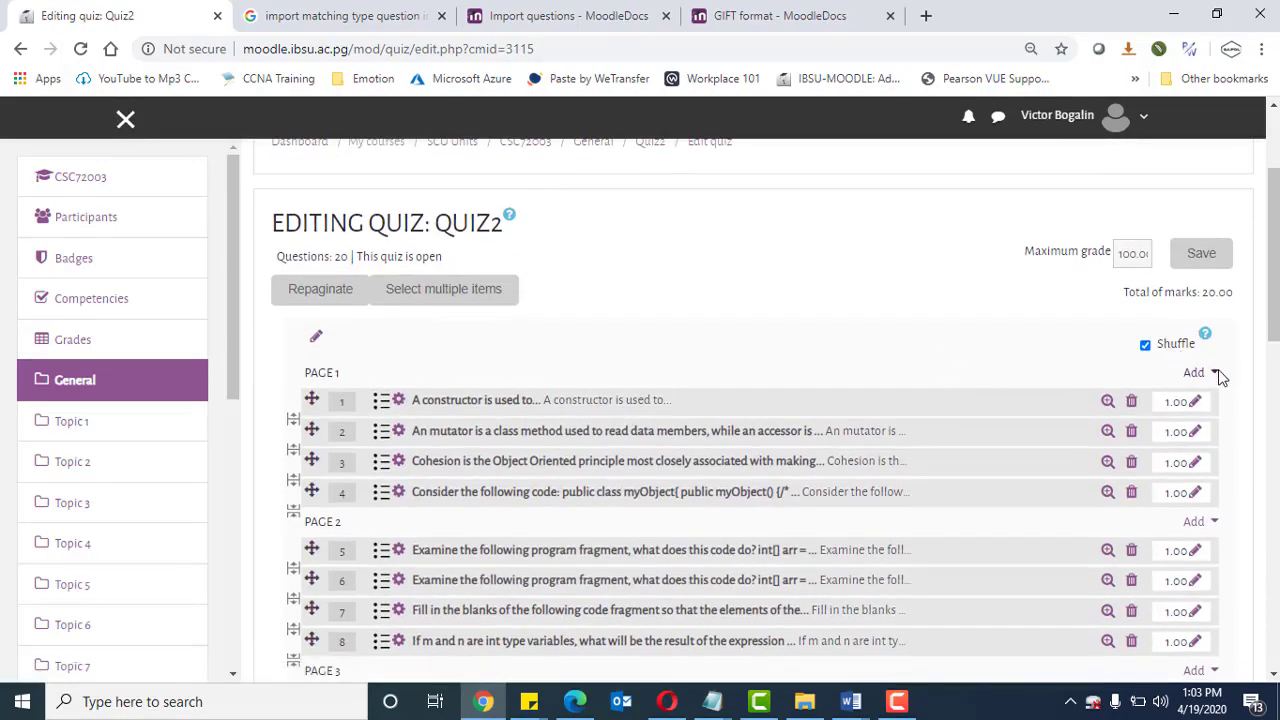
click(1217, 375)
click(1163, 428)
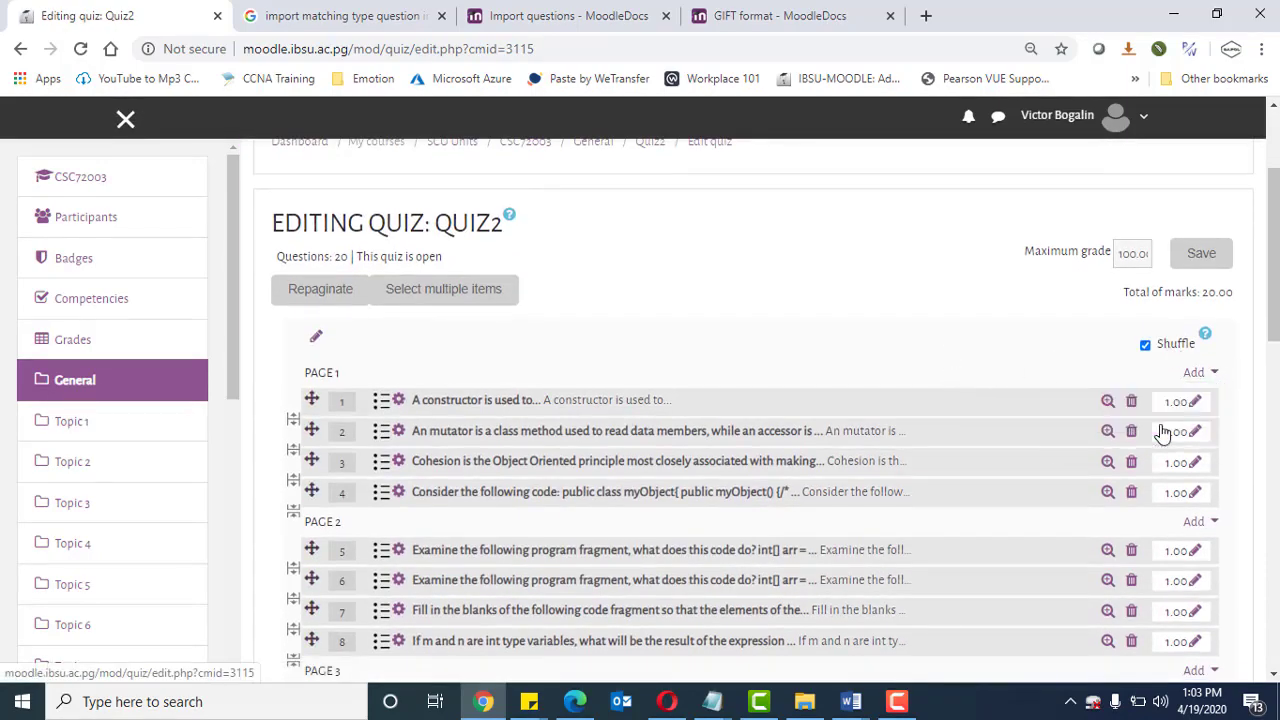
scroll(797, 372, down, 2)
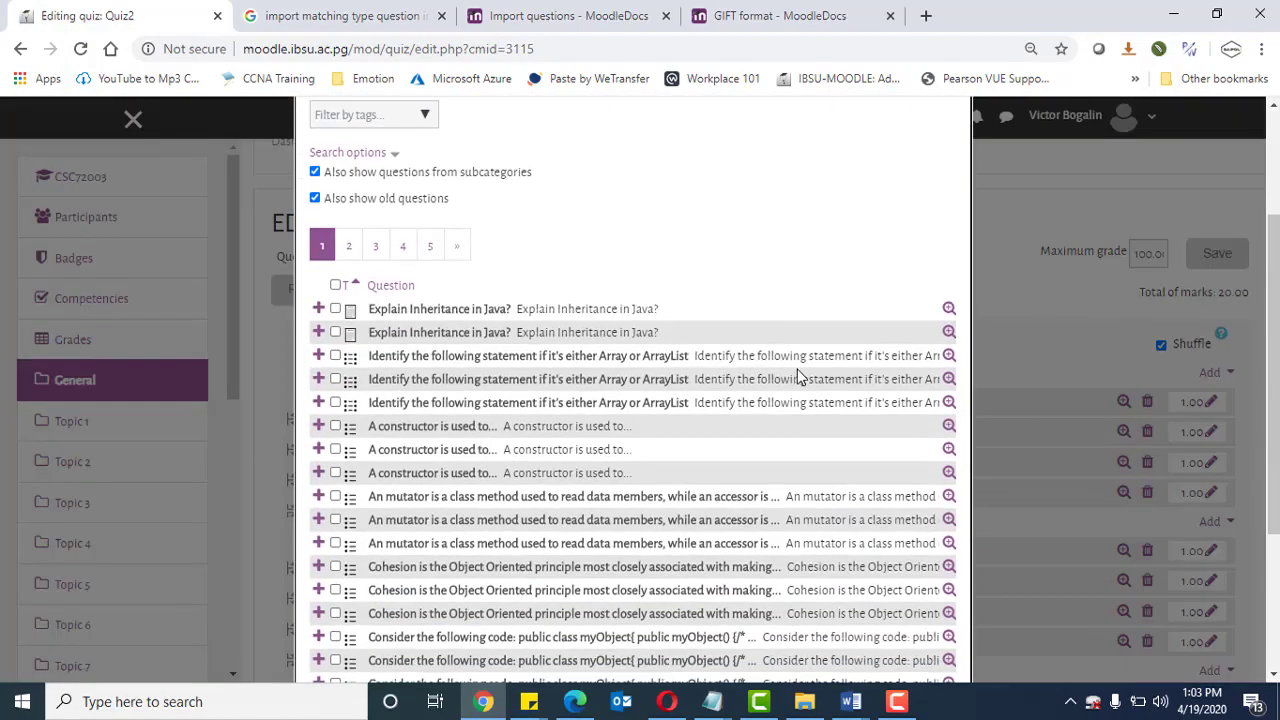
scroll(777, 366, up, 3)
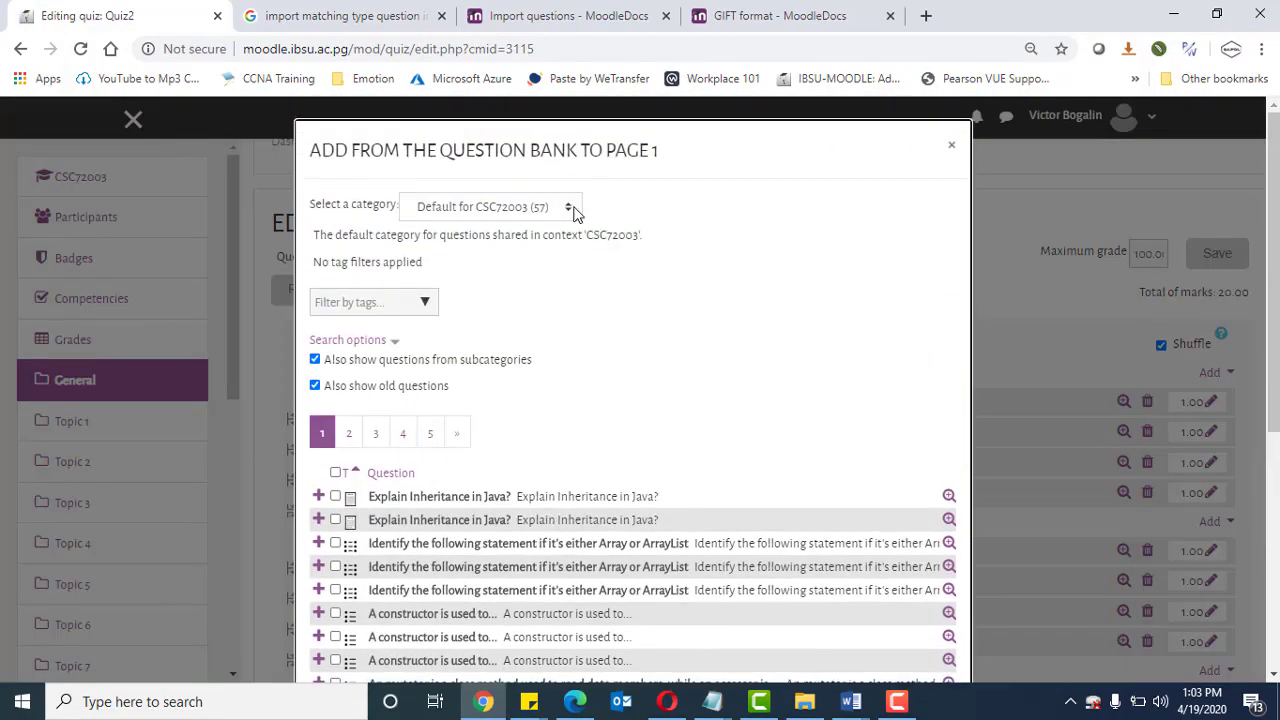
click(570, 207)
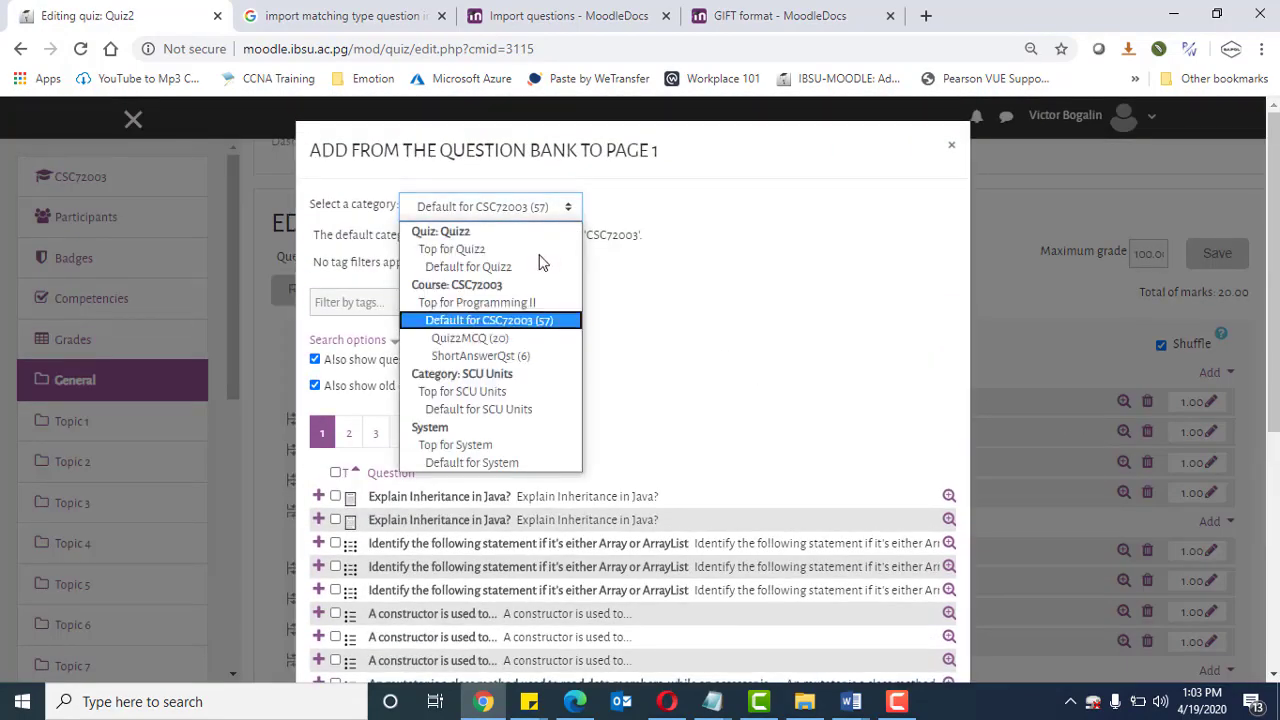
click(480, 356)
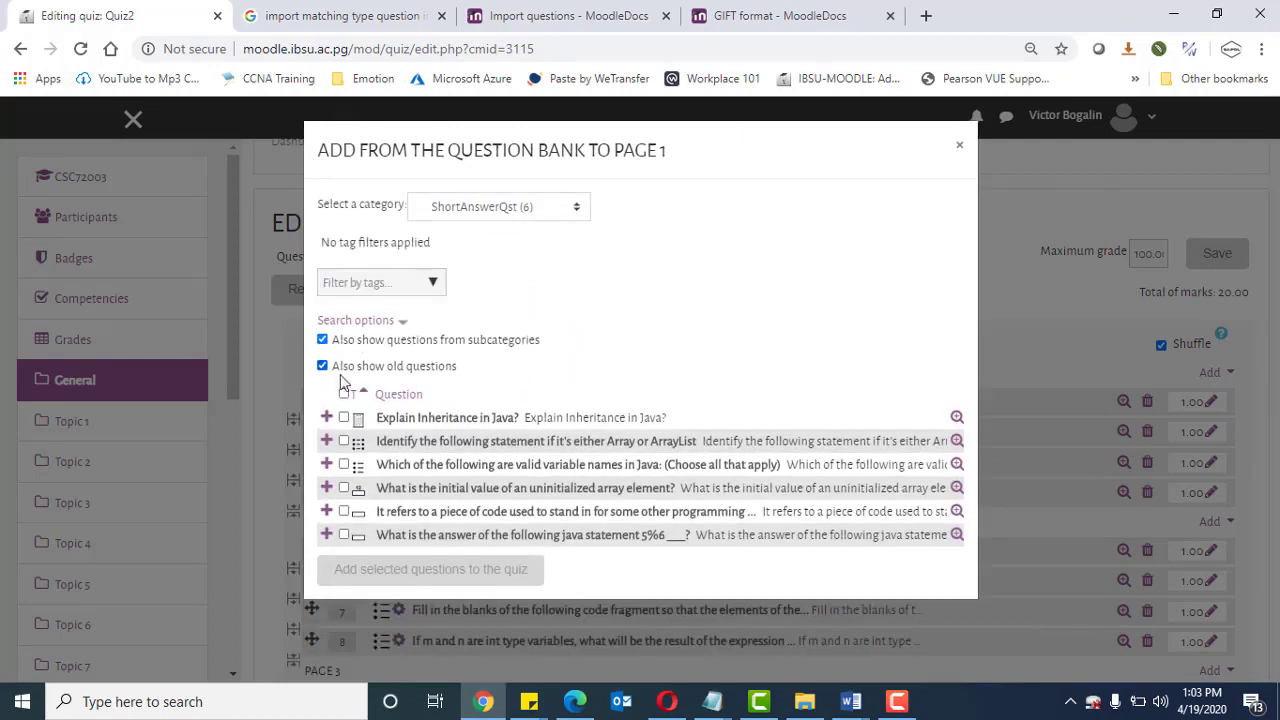
click(345, 395)
click(442, 570)
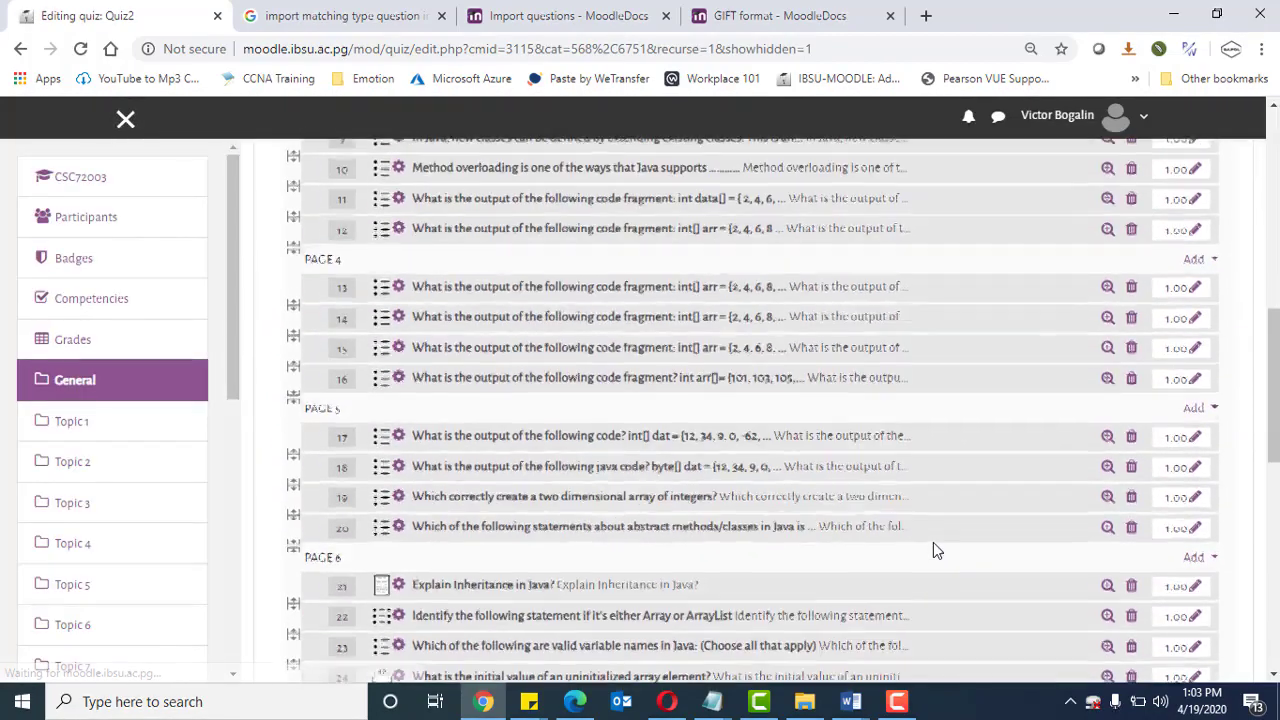
Return to the CSC72003 course page and switch the role to Student
scroll(933, 542, up, 15)
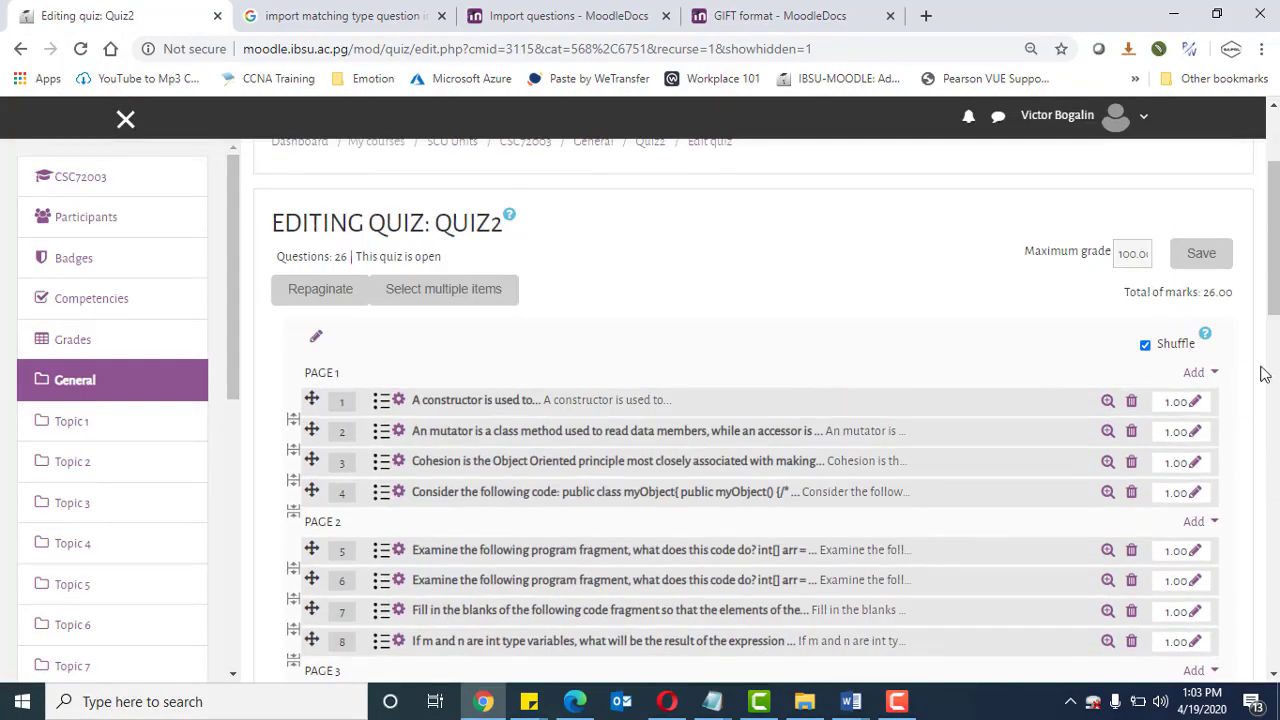
scroll(860, 328, up, 2)
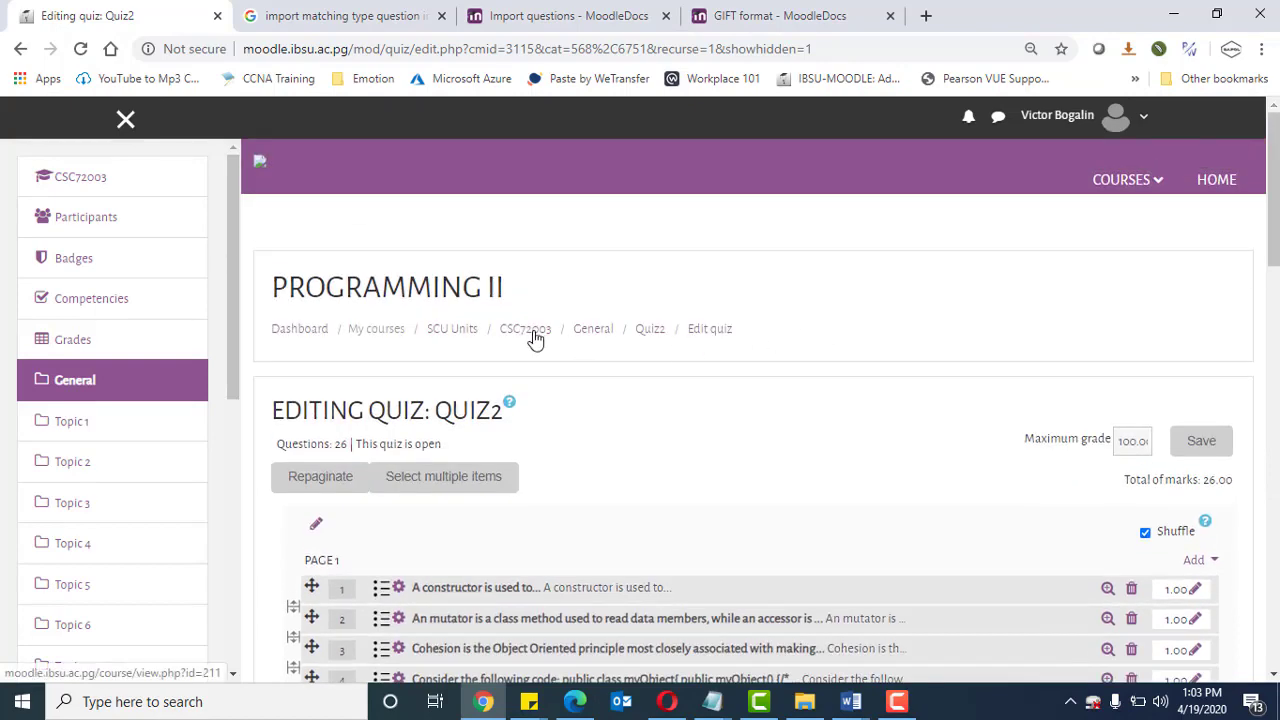
click(535, 338)
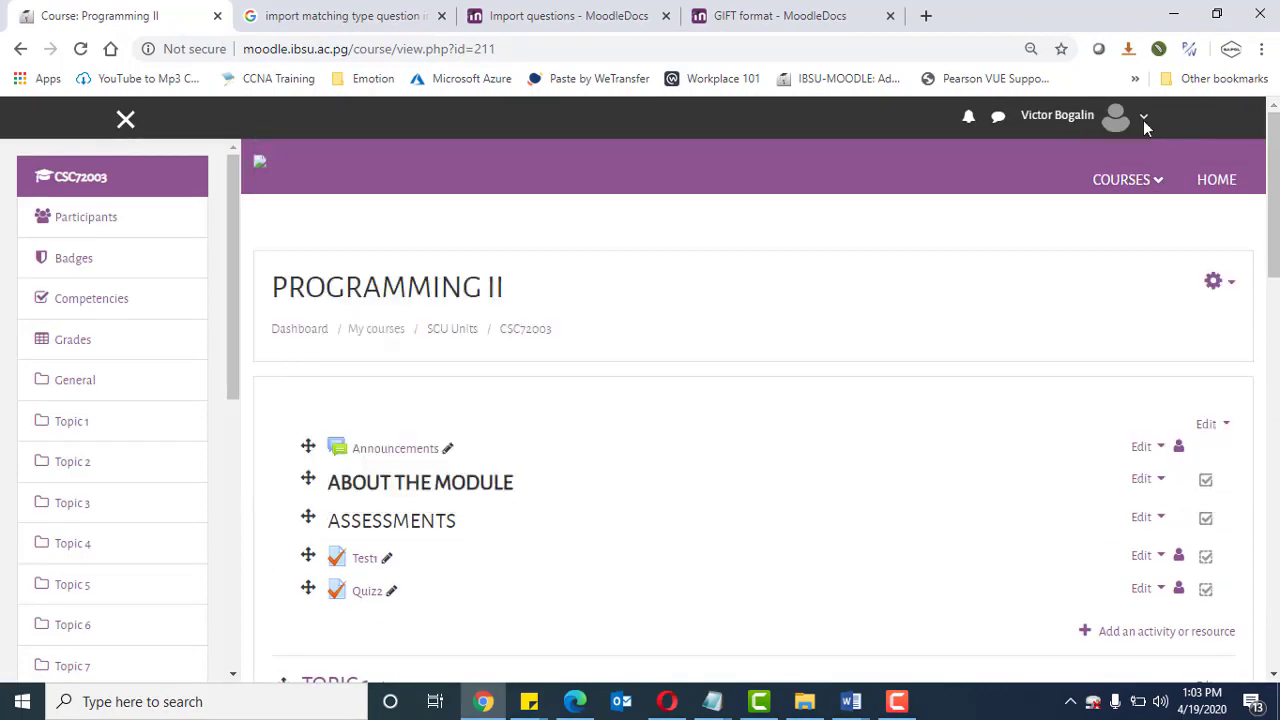
click(1143, 118)
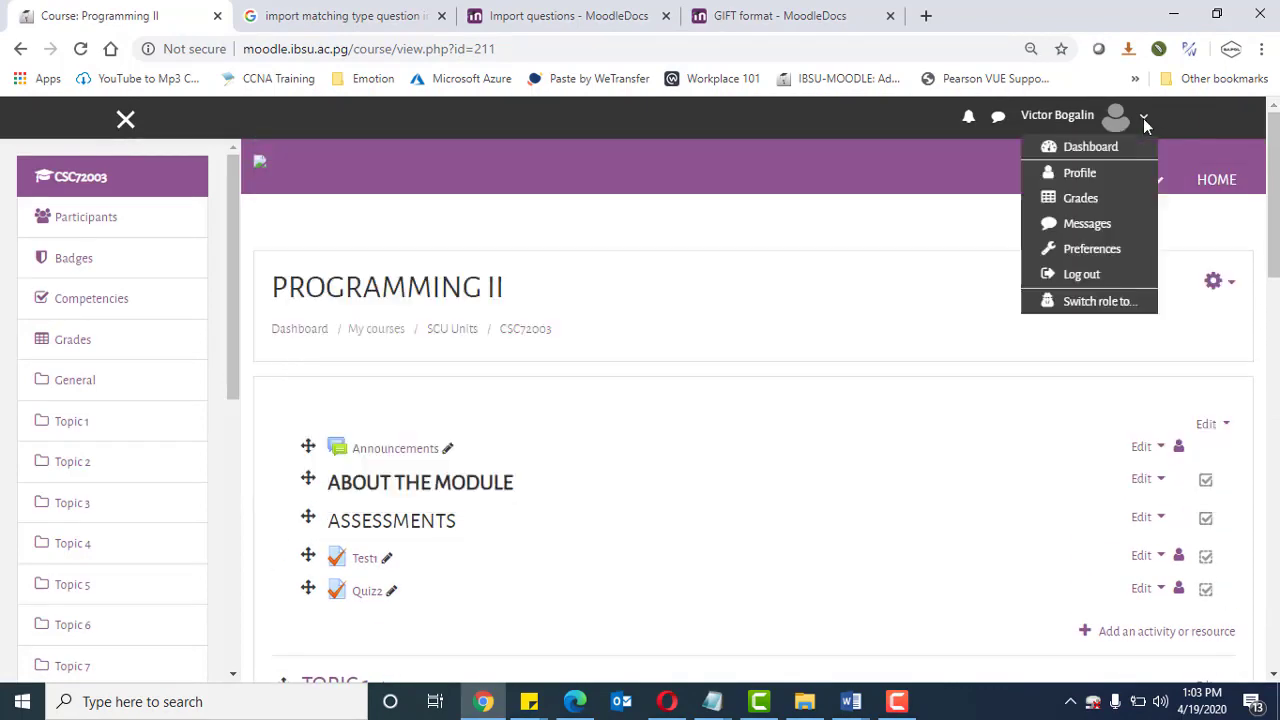
click(1107, 302)
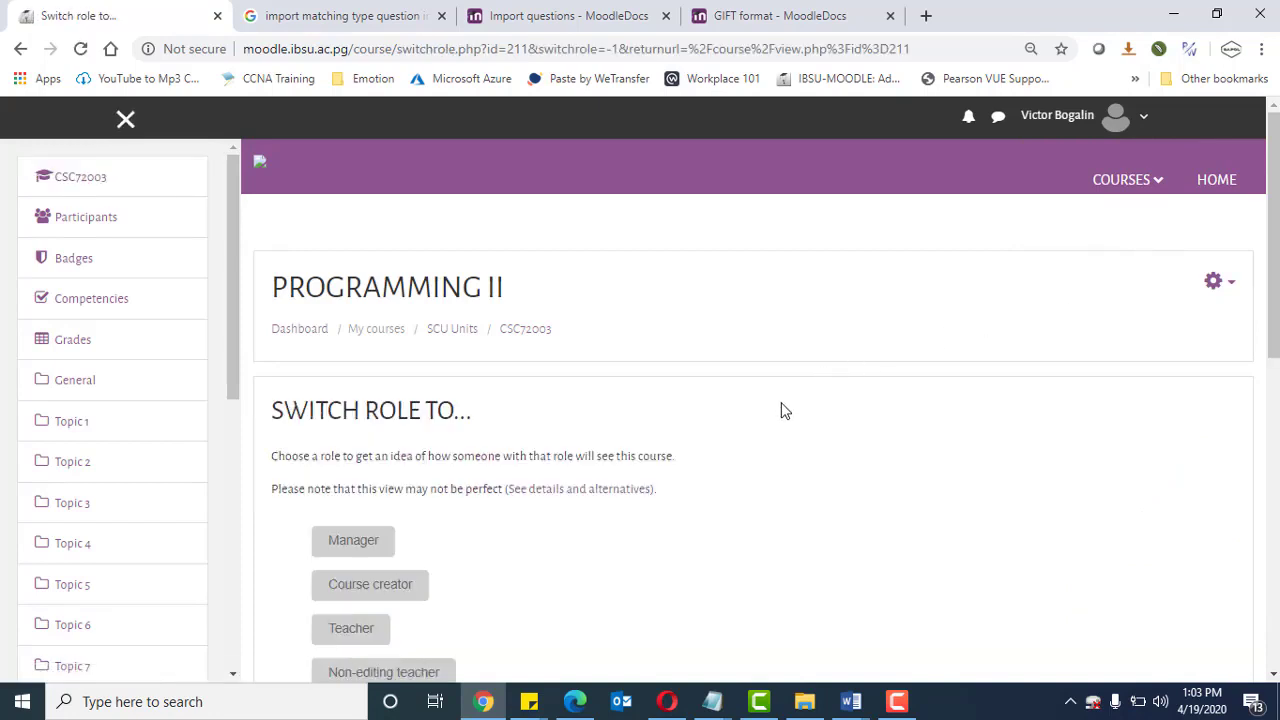
scroll(628, 397, down, 4)
click(357, 349)
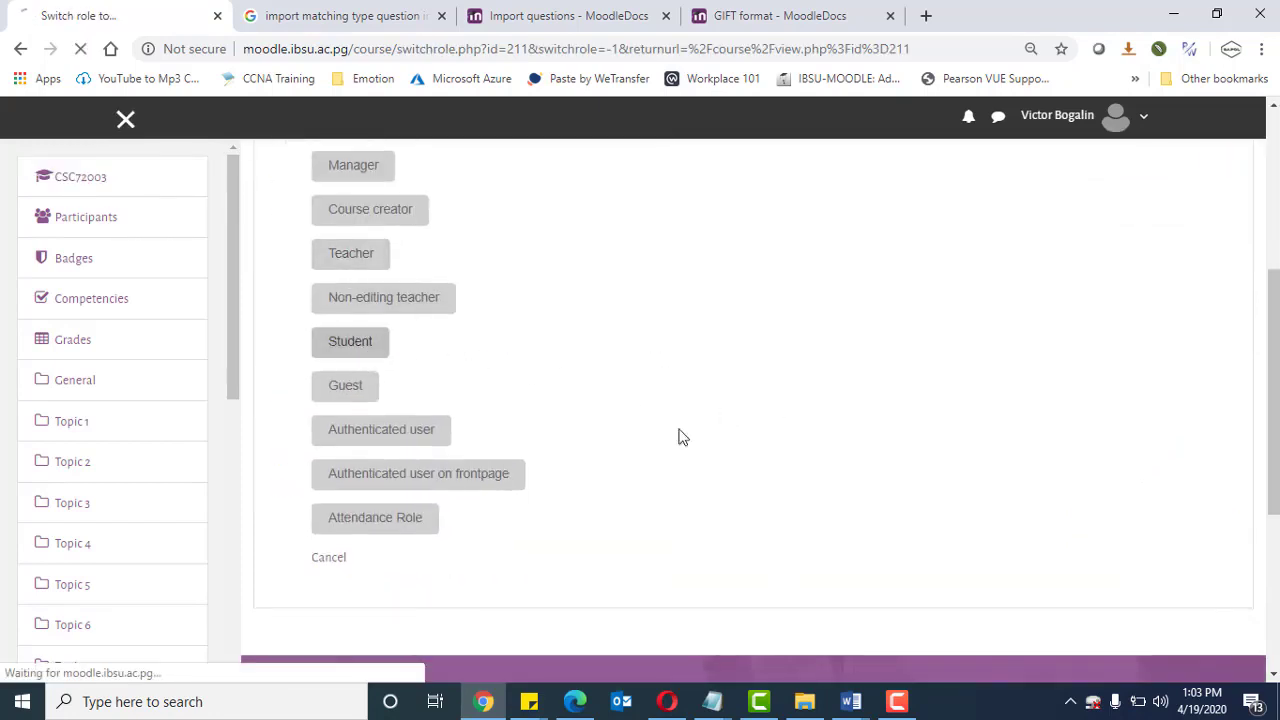
Open Quiz2 under Assessments as a student and start a quiz attempt
scroll(957, 481, down, 2)
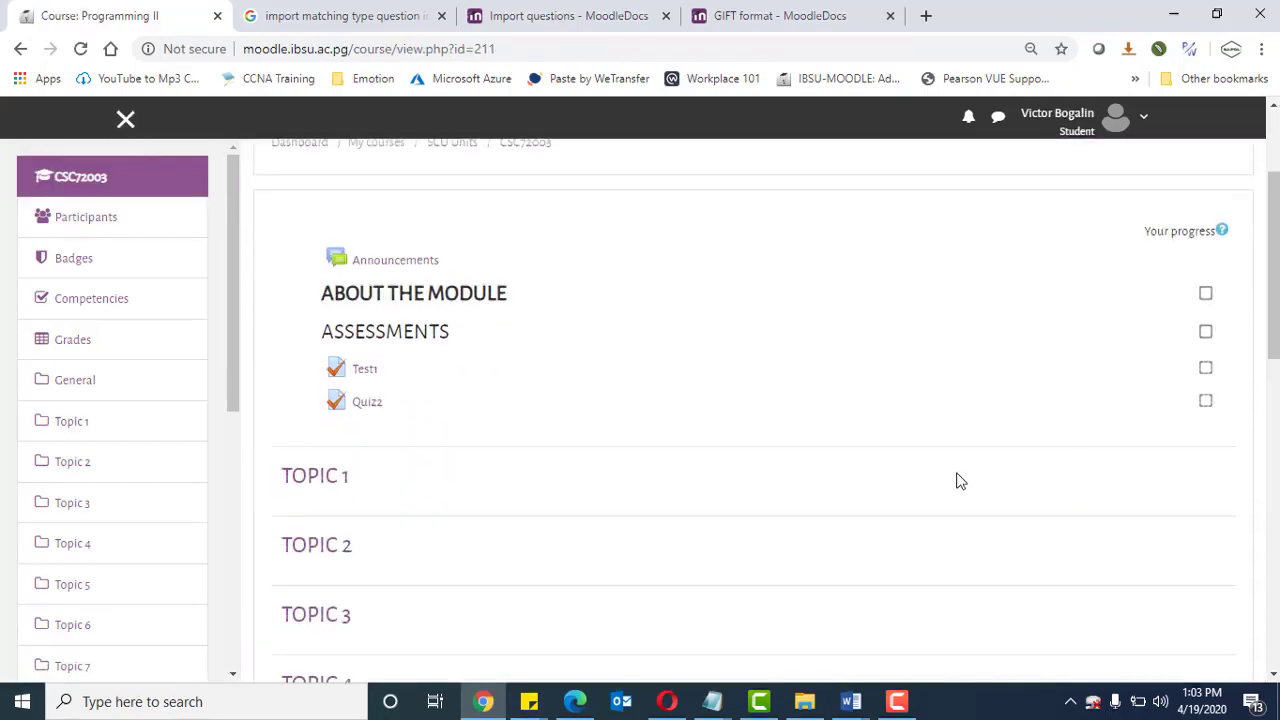
click(368, 403)
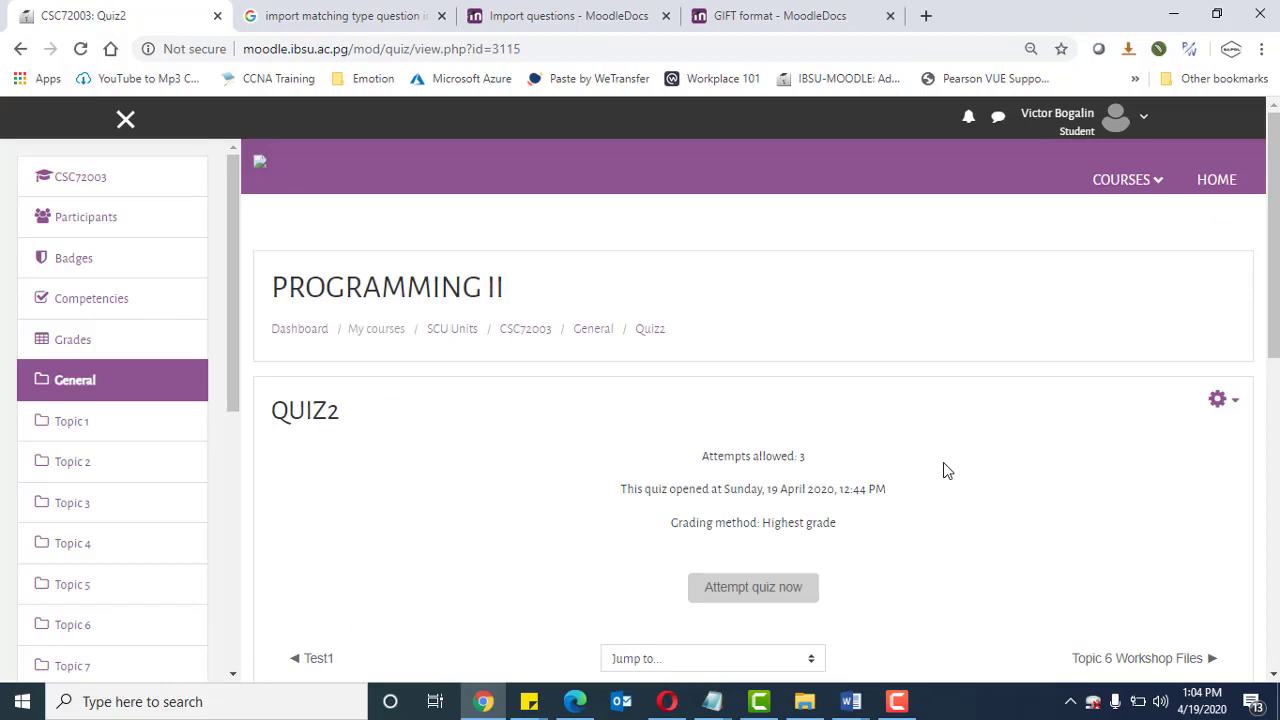
scroll(947, 470, down, 1)
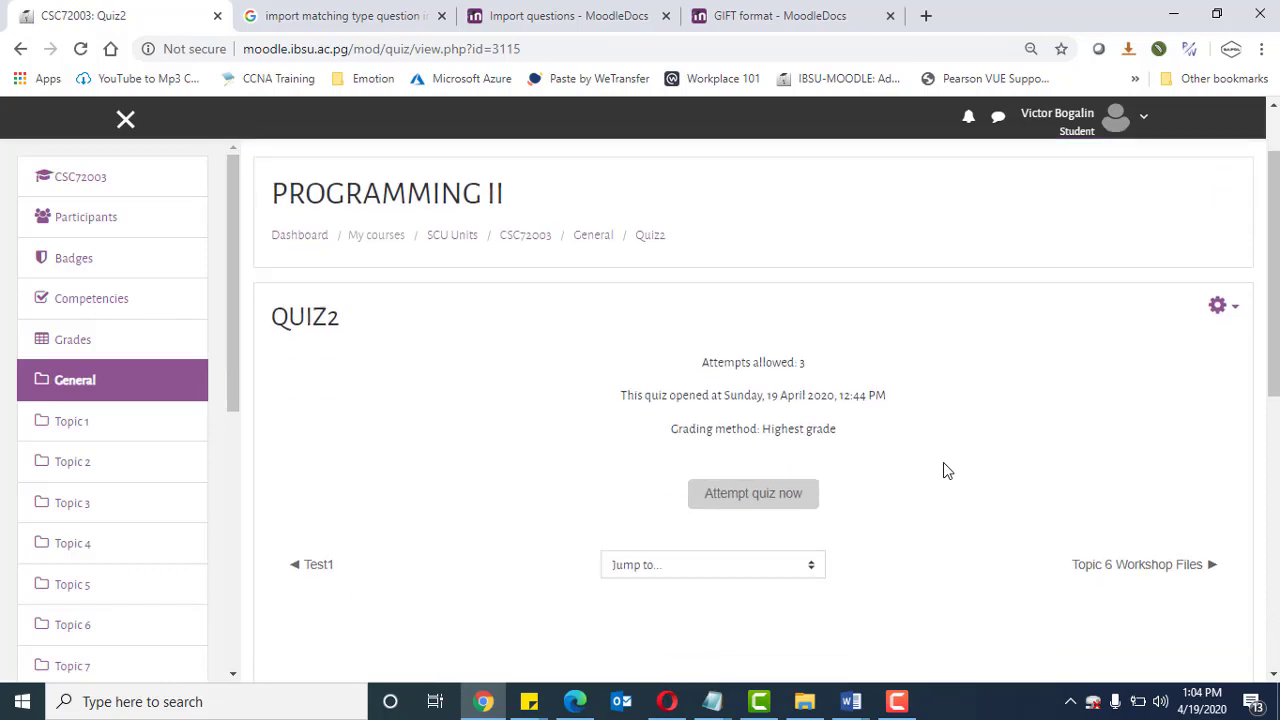
scroll(947, 470, down, 1)
click(720, 403)
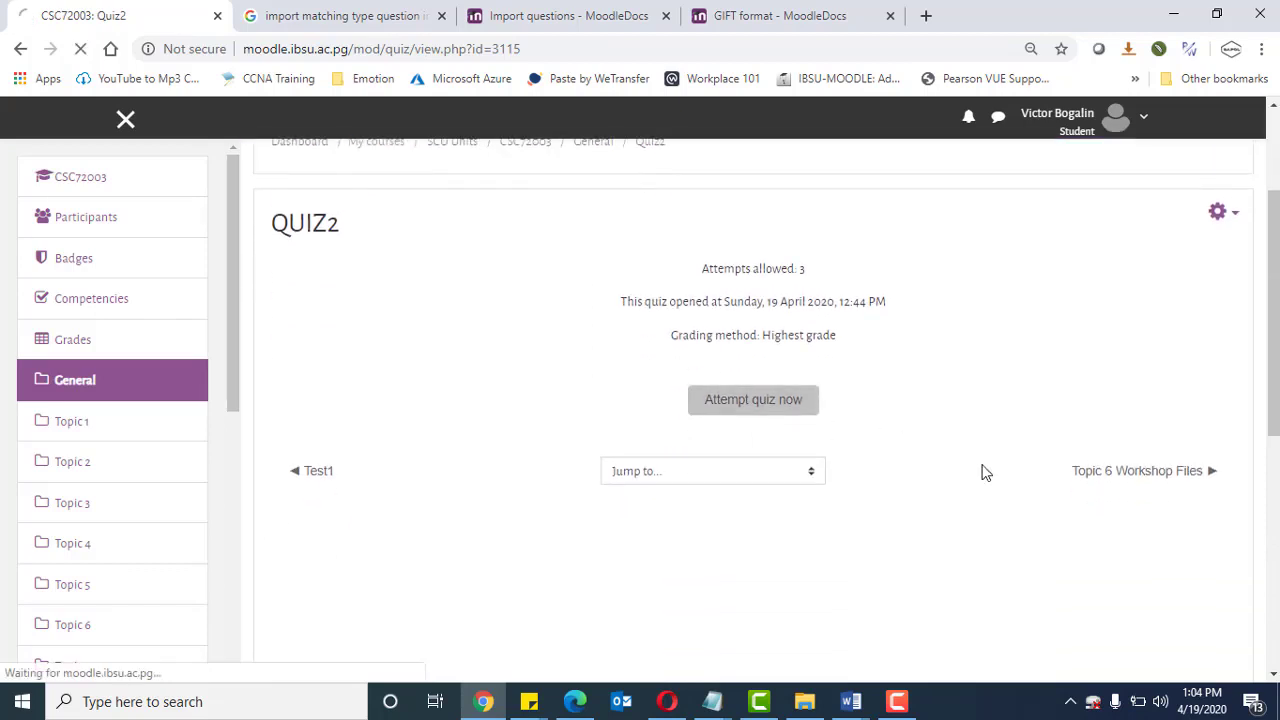
Examine the four questions on the first page of the Quiz2 attempt, including the answer box for explaining inheritance
scroll(983, 471, down, 2)
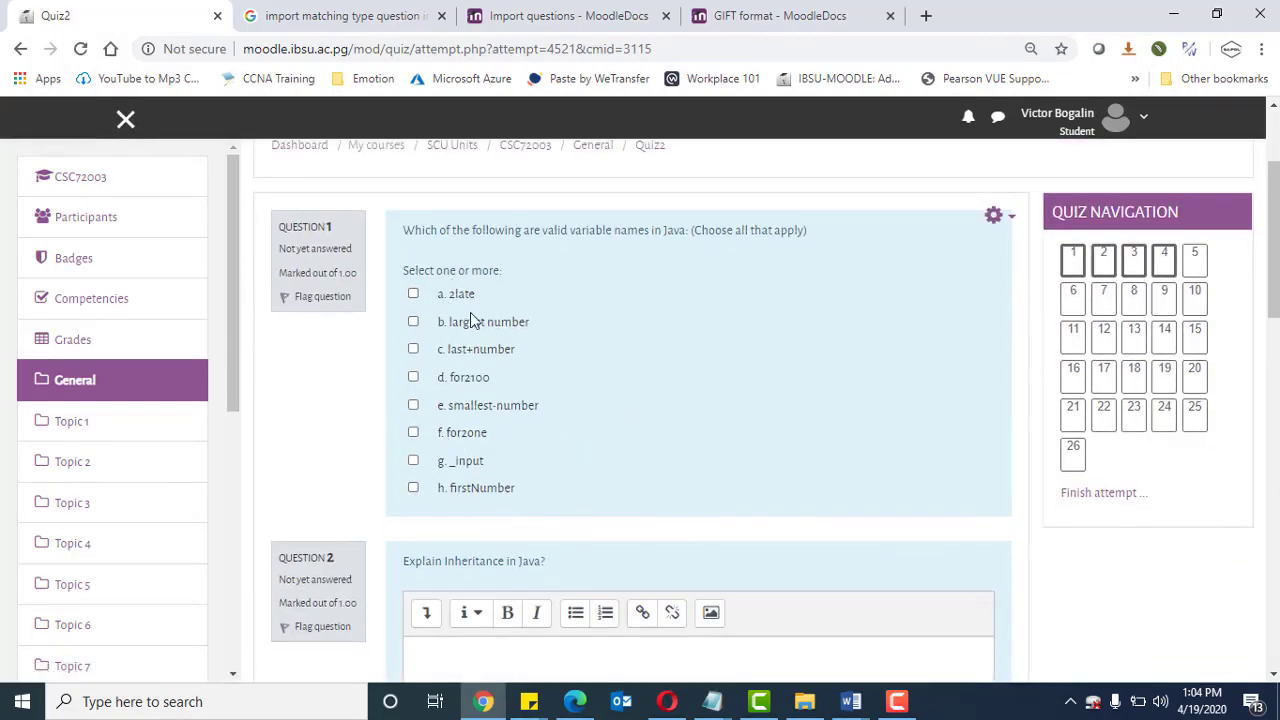
scroll(646, 429, down, 5)
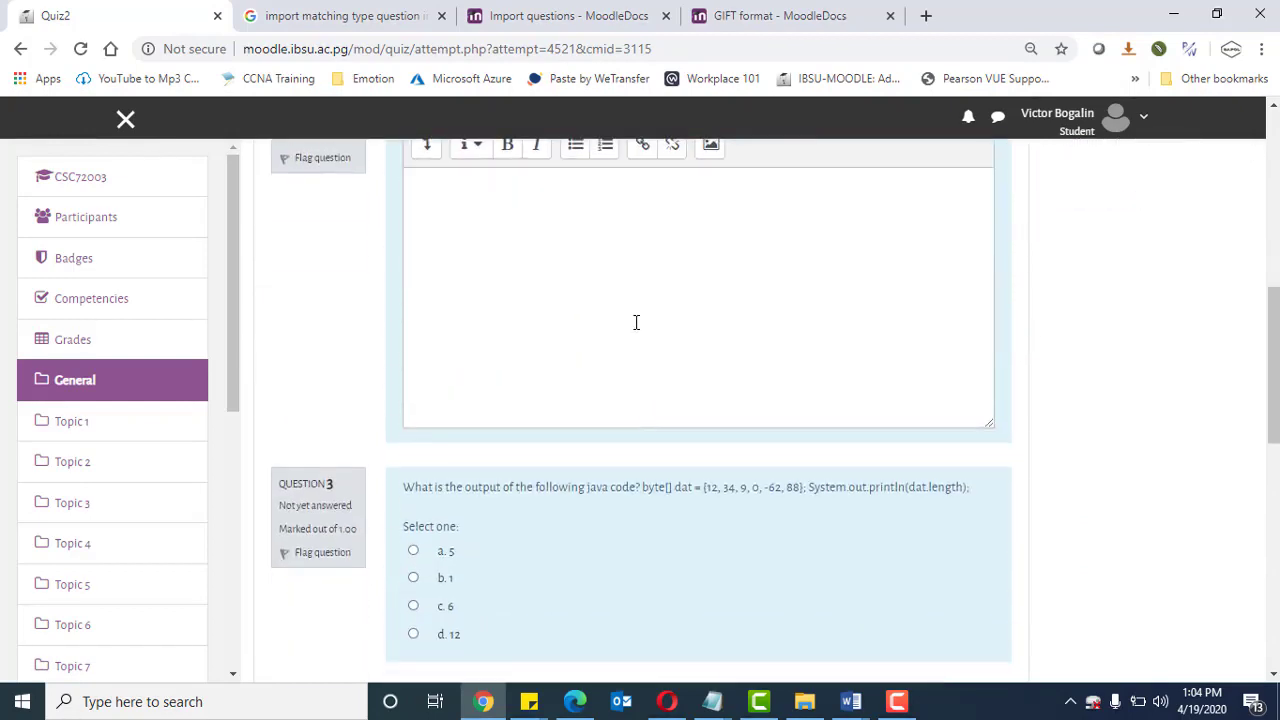
click(636, 322)
scroll(666, 360, up, 2)
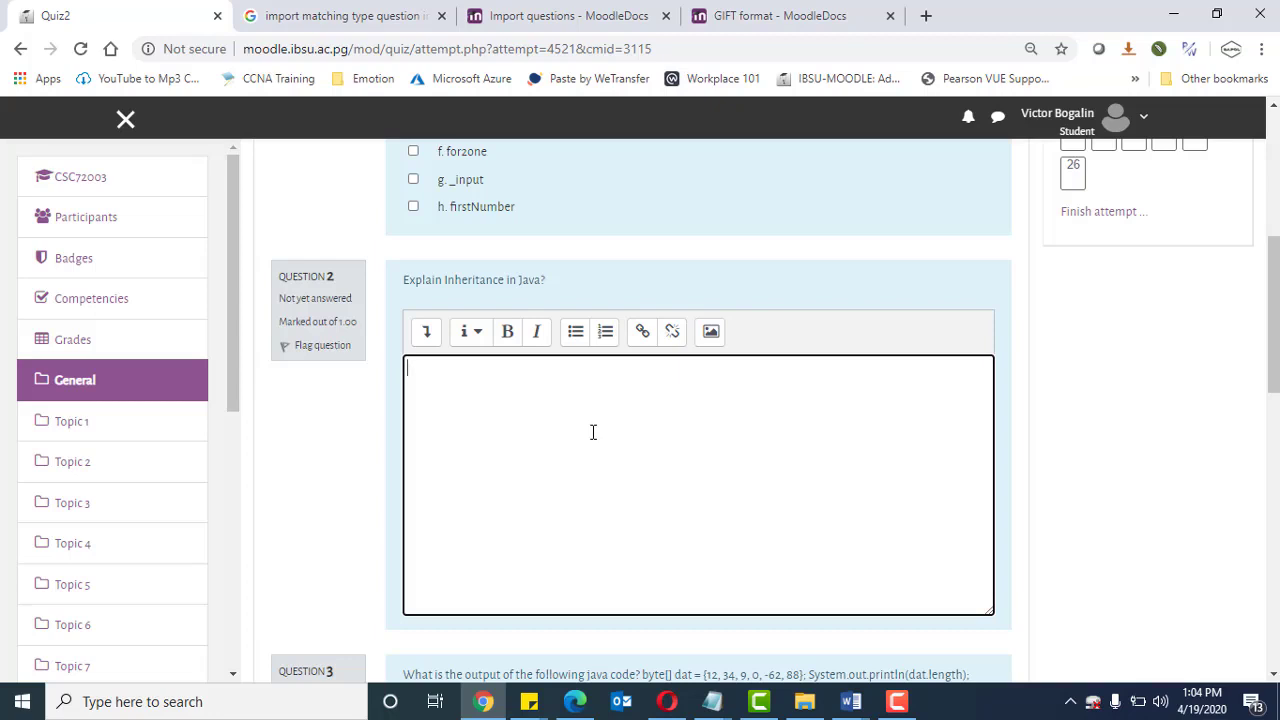
scroll(593, 432, down, 1)
scroll(592, 432, down, 2)
scroll(591, 437, up, 2)
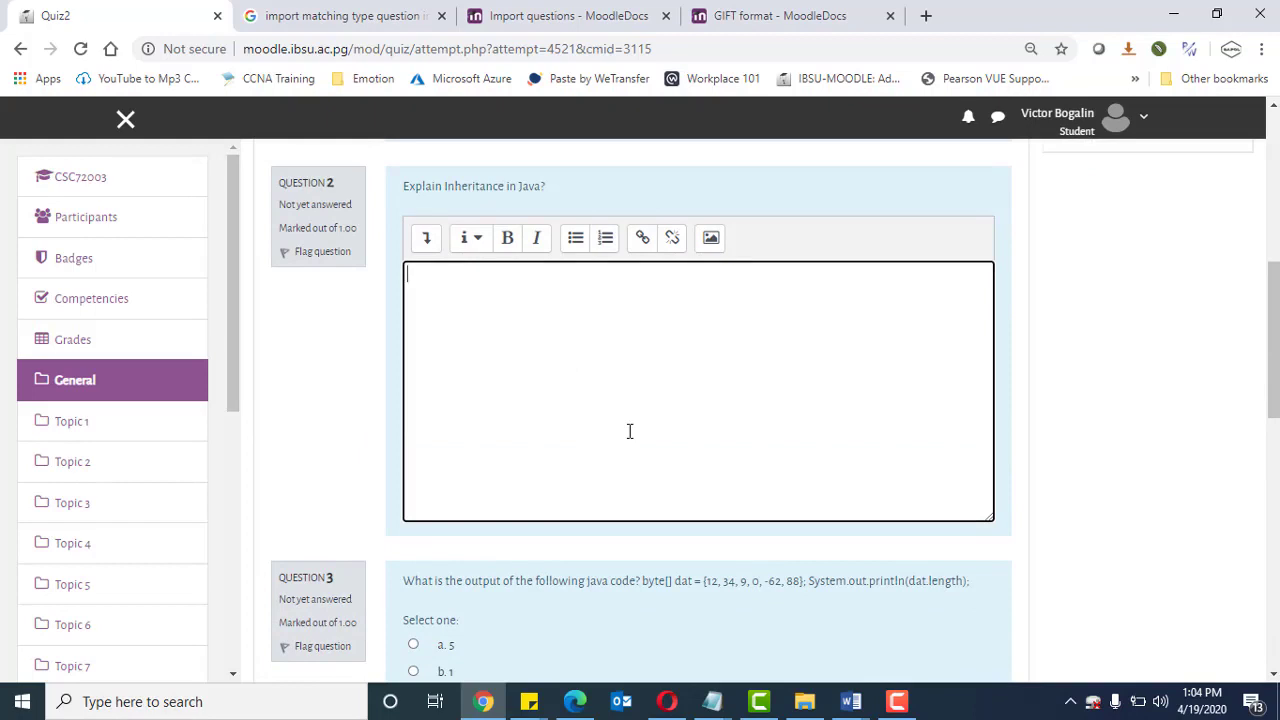
scroll(629, 431, down, 3)
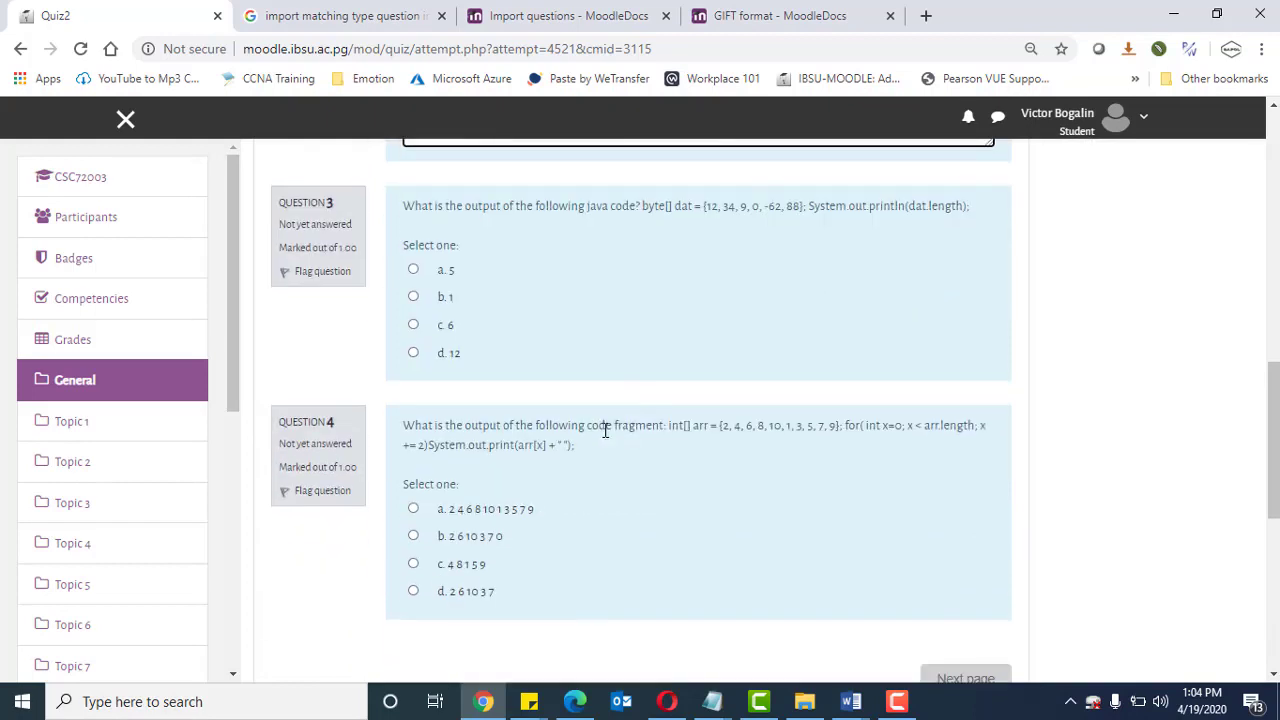
scroll(615, 515, down, 2)
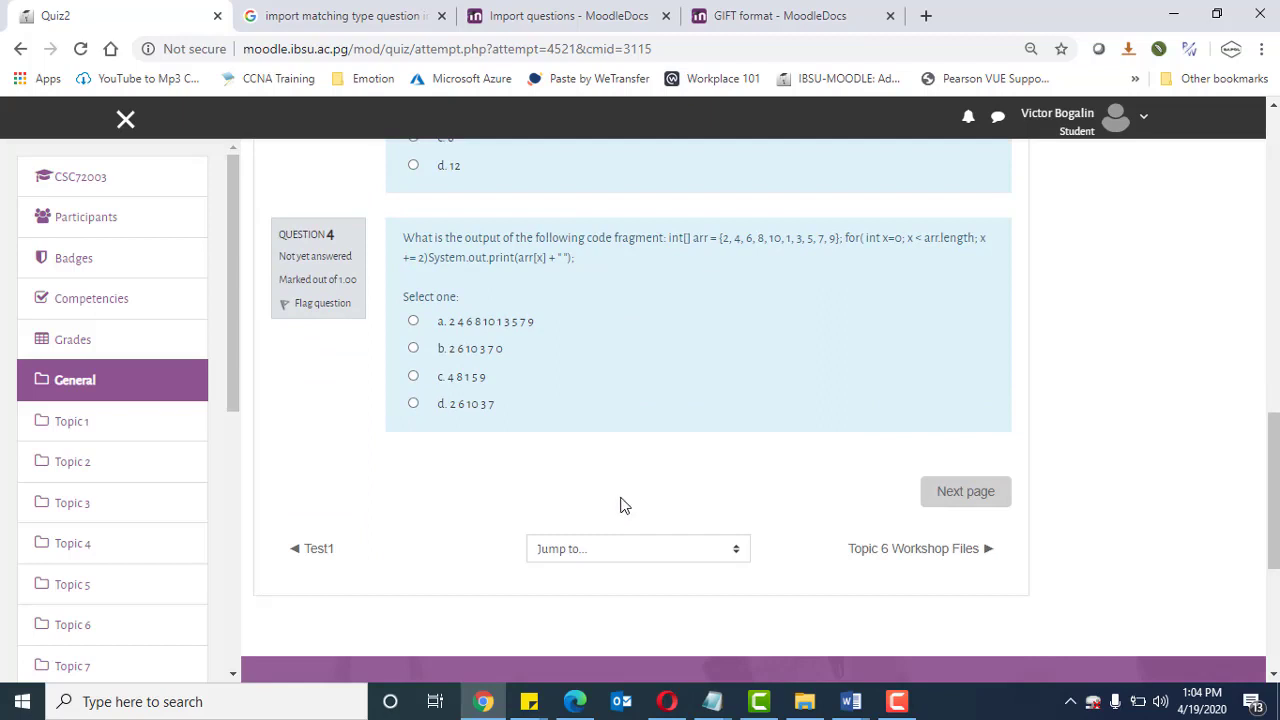
scroll(620, 505, up, 6)
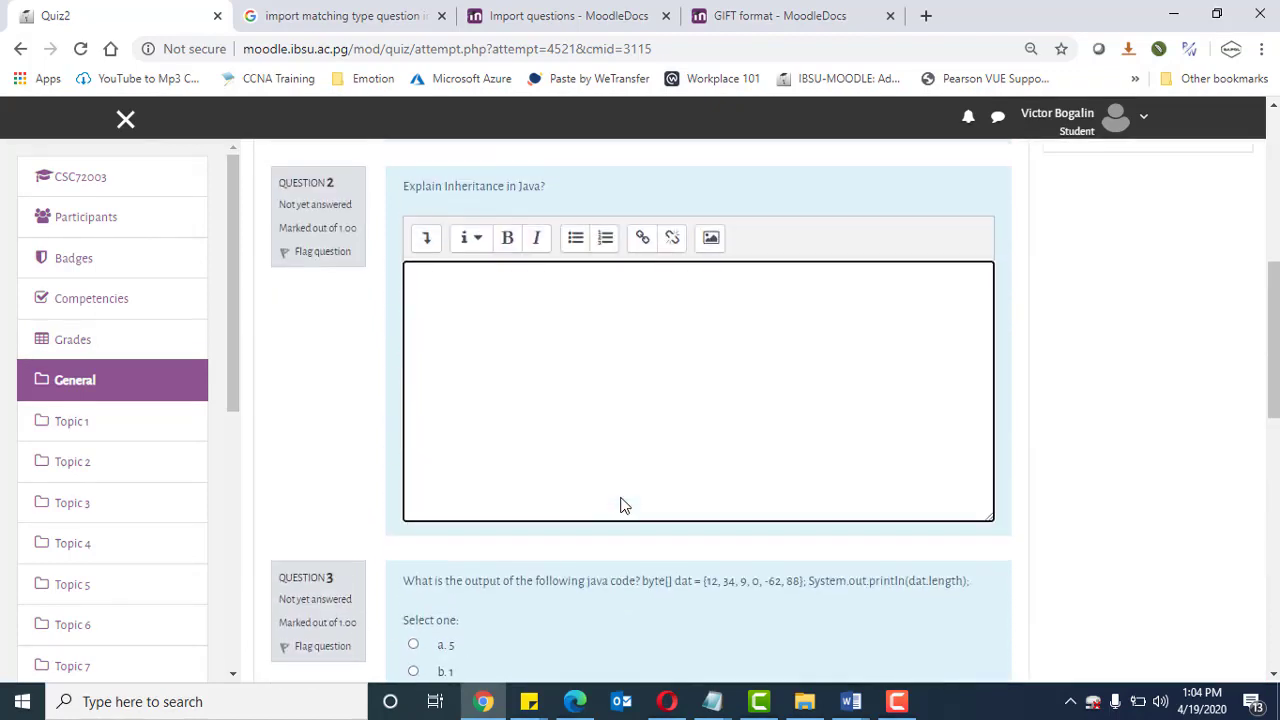
scroll(620, 505, up, 2)
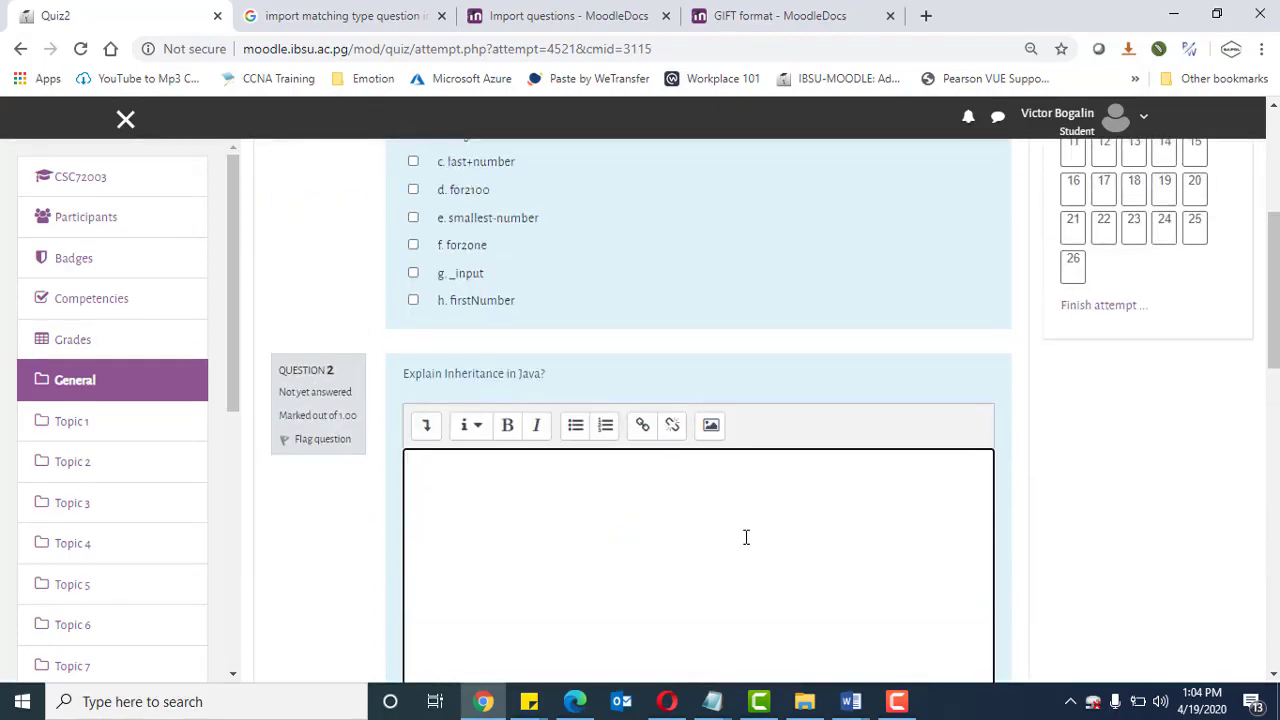
scroll(746, 537, up, 1)
scroll(780, 555, down, 2)
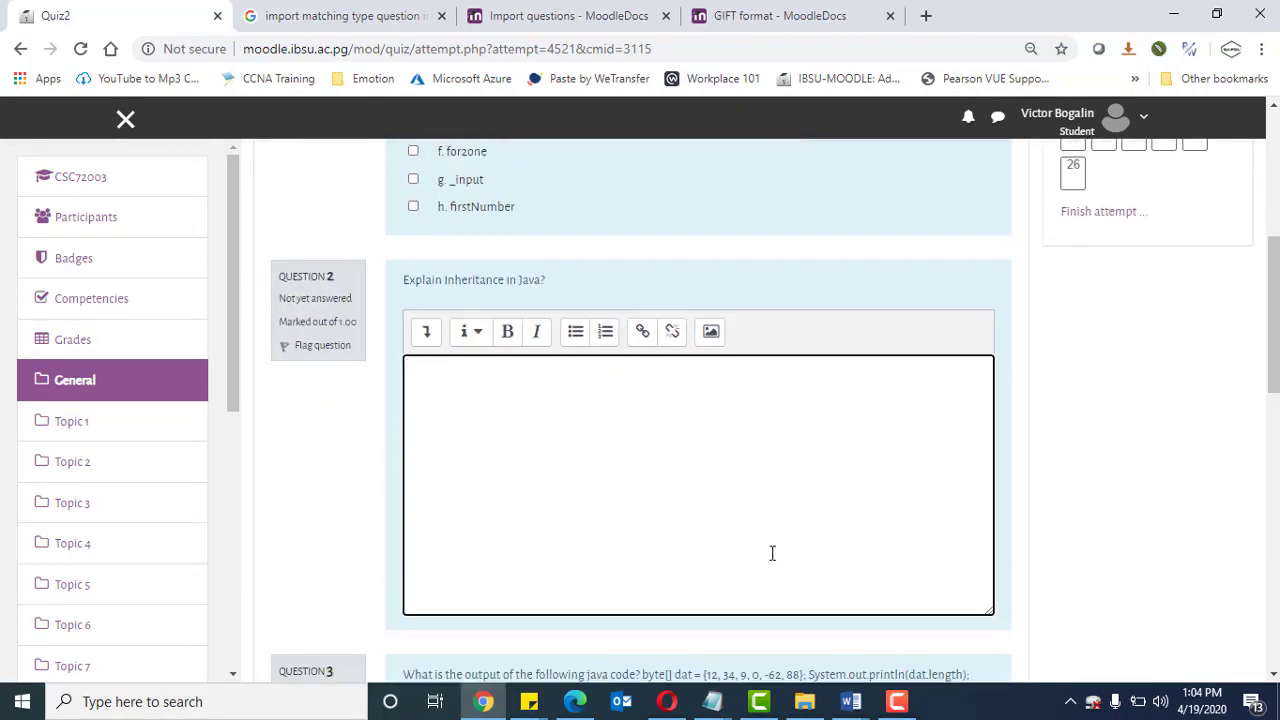
scroll(717, 532, up, 2)
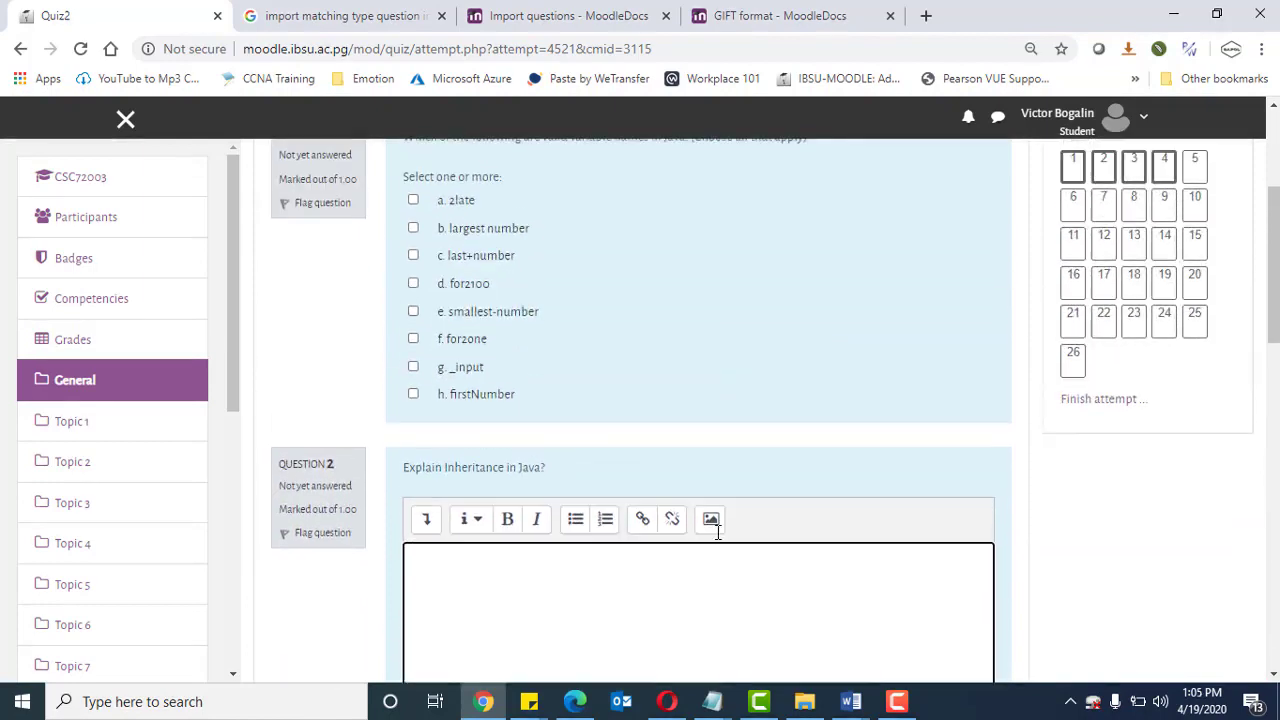
scroll(717, 535, down, 4)
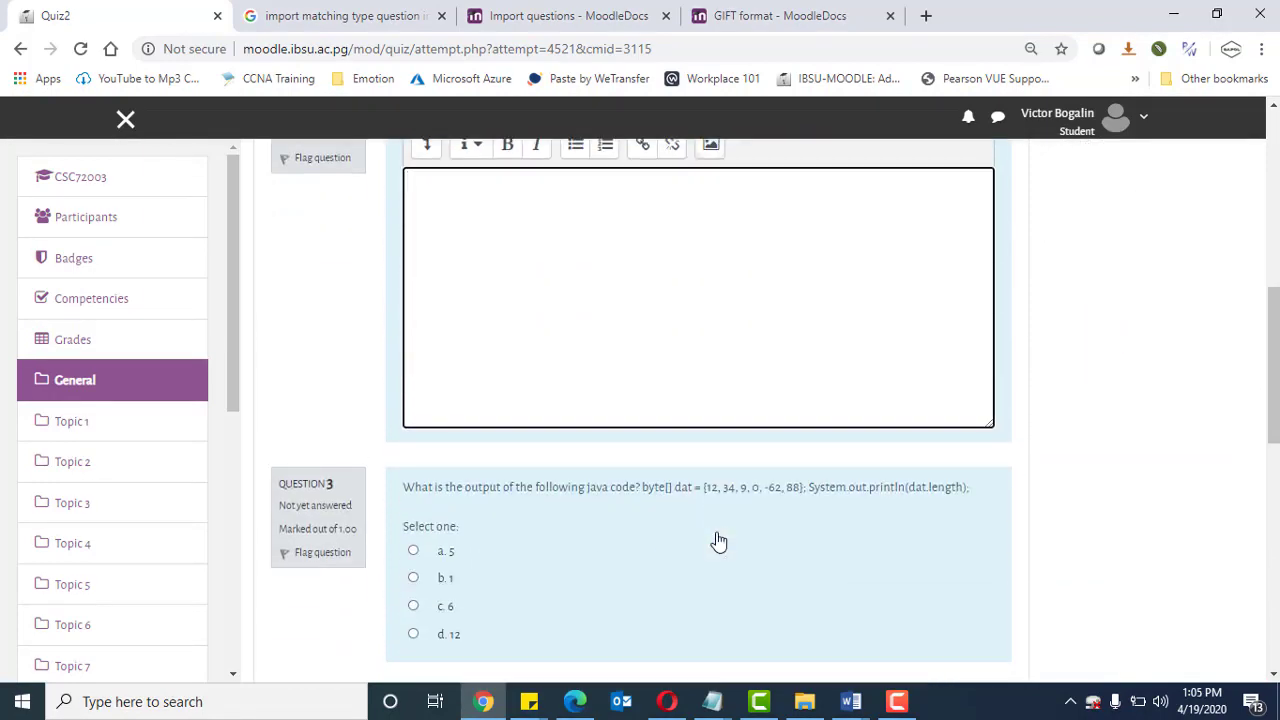